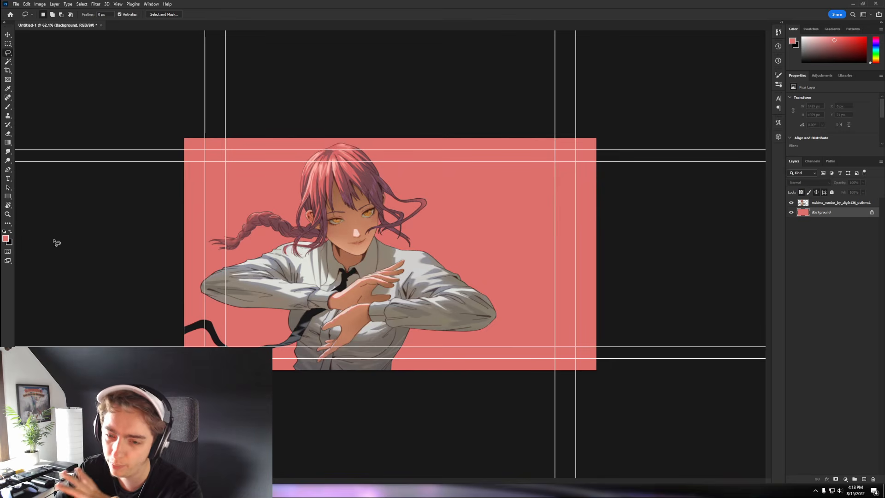
# - Fill the Background layer with the dark #181818 sampled from the character's tie
pyautogui.click(6, 239)
pyautogui.click(308, 317)
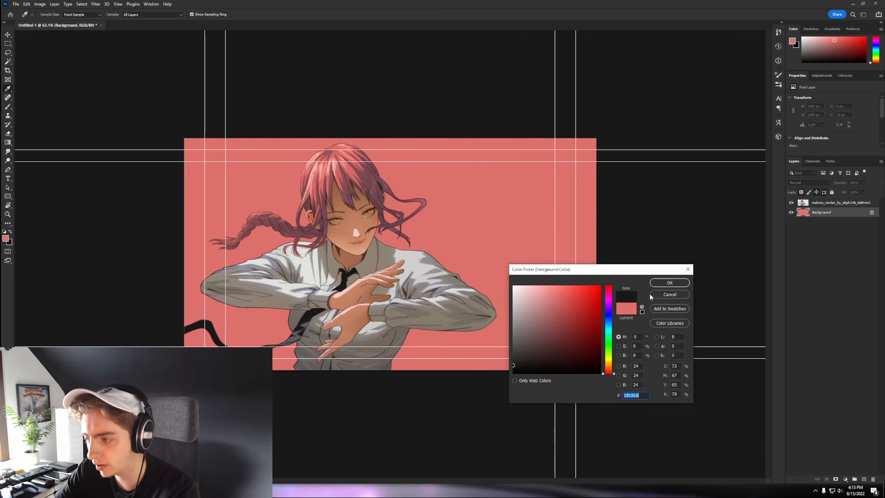
pyautogui.click(654, 284)
pyautogui.hotkey('alt', 'BackSpace')
pyautogui.hotkey('ctrl', ';')
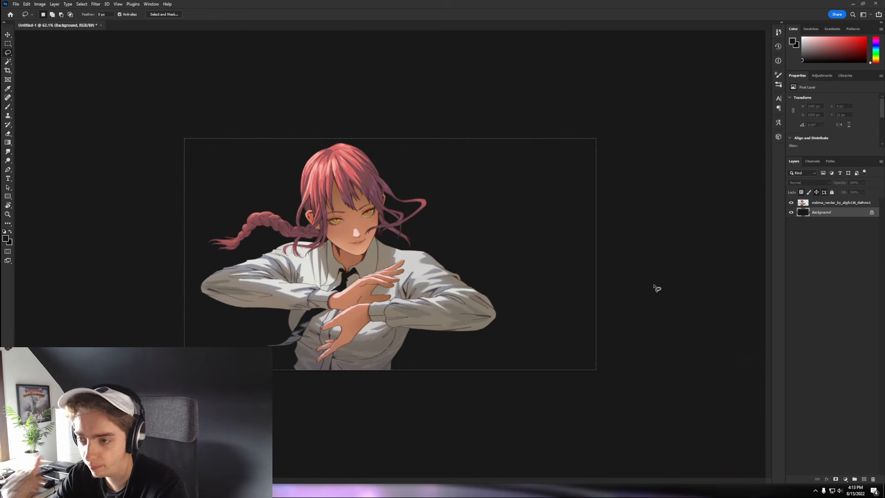
pyautogui.hotkey('ctrl', ';')
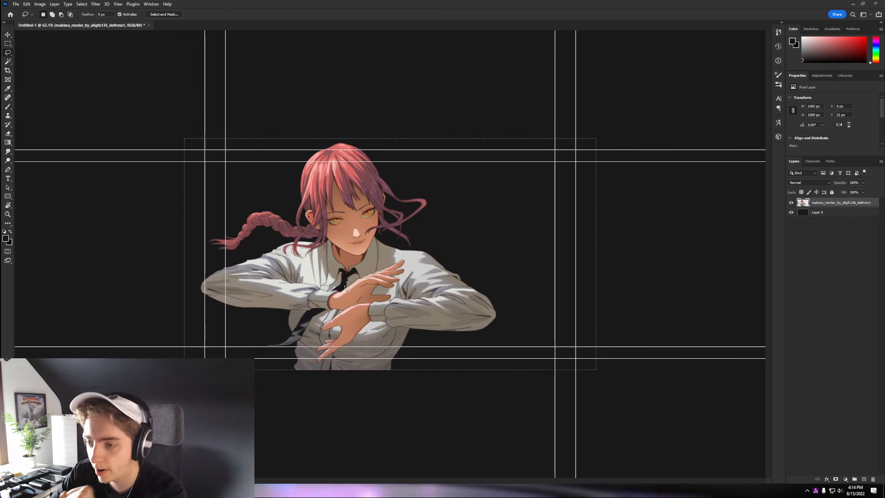
# - Free-transform the character render smaller and shift it left until the braid meets the canvas edge
pyautogui.scroll(4, 349, 289)
pyautogui.scroll(-3, 349, 289)
pyautogui.scroll(-1, 349, 289)
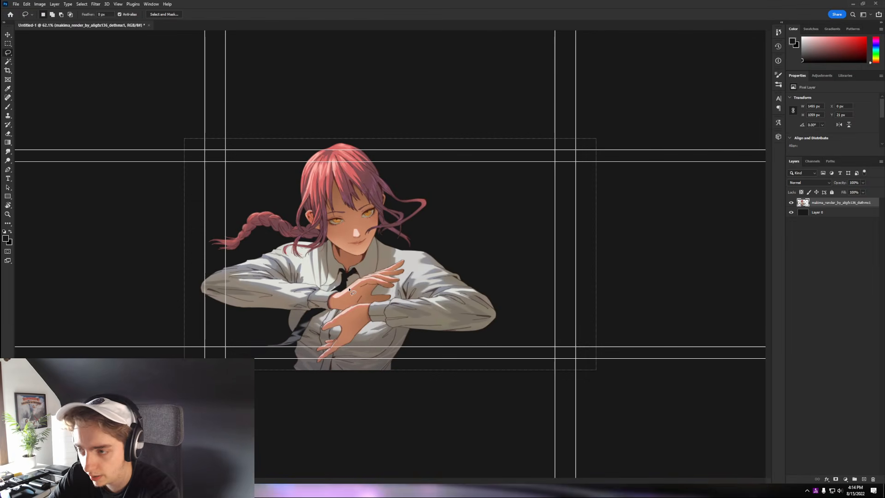
pyautogui.press('v')
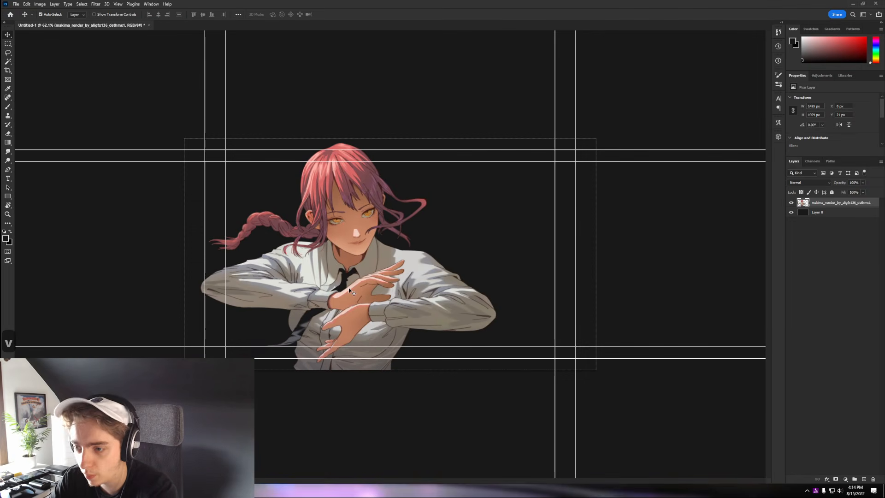
pyautogui.hotkey('ctrl', 't')
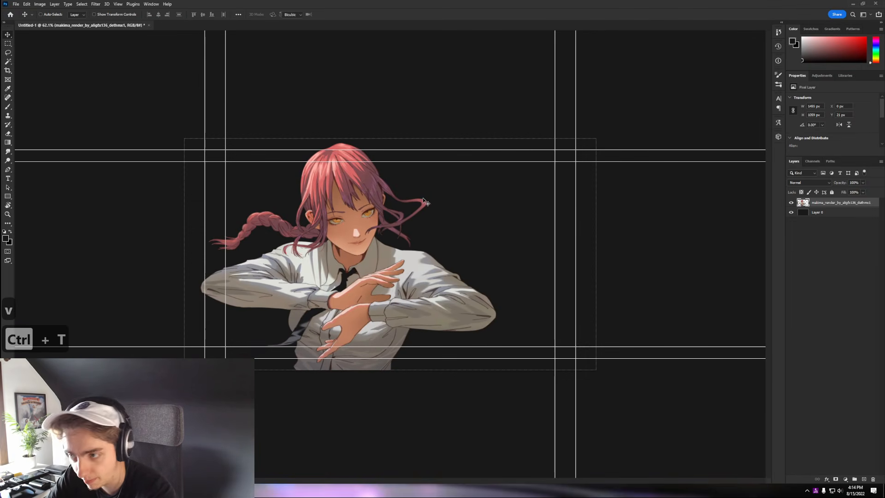
pyautogui.moveTo(498, 142); pyautogui.dragTo(456, 161)
pyautogui.press('Return')
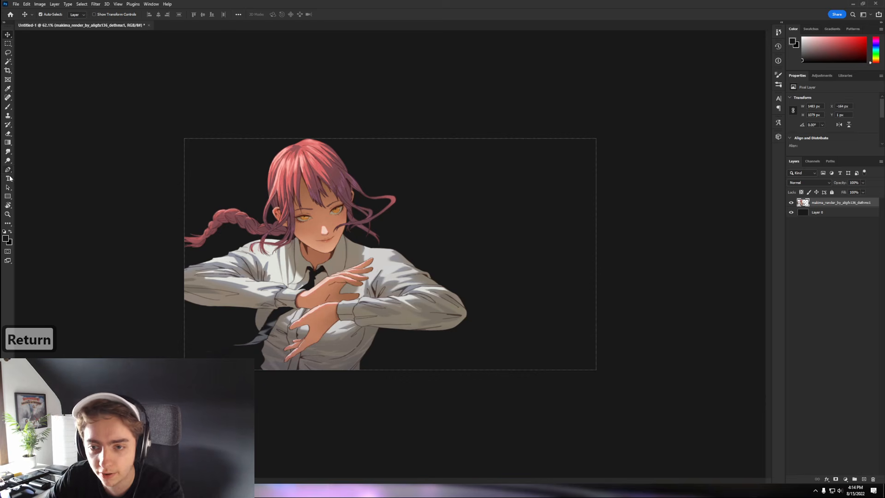
# - Type STARTING beside the character in the HYPERLOOP font and widen its tracking
pyautogui.click(8, 178)
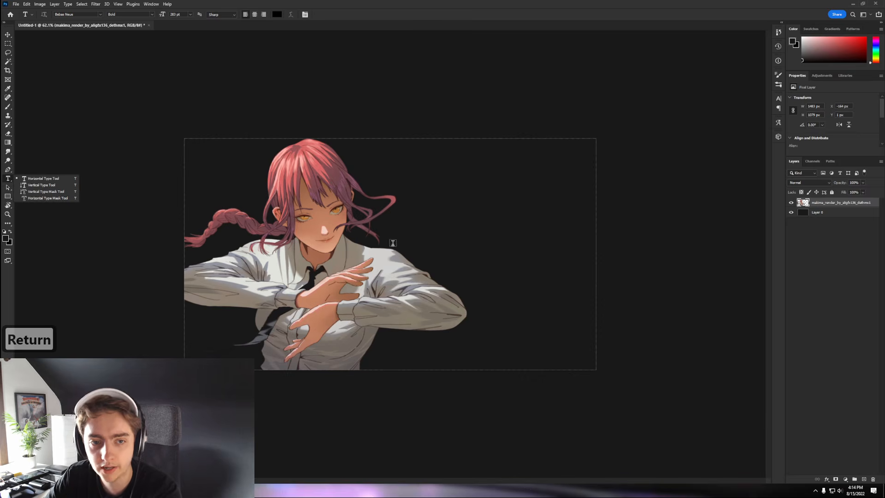
pyautogui.click(363, 272)
pyautogui.write('Starting')
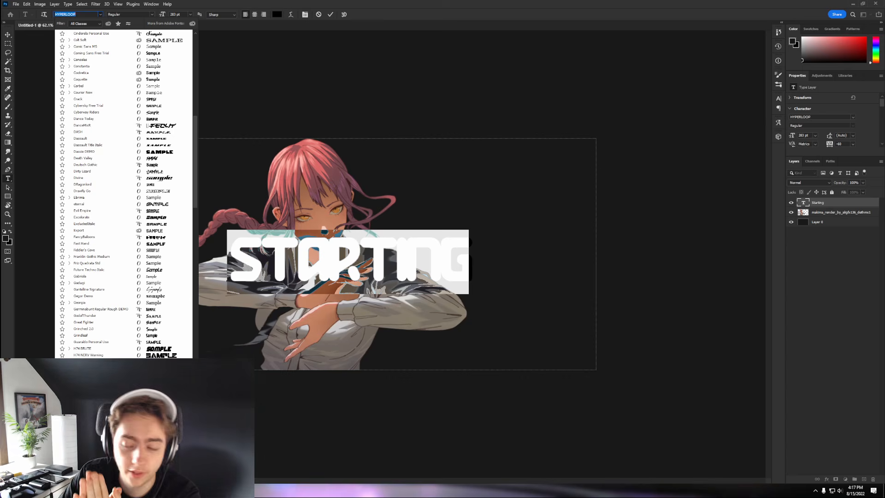
pyautogui.press('Return')
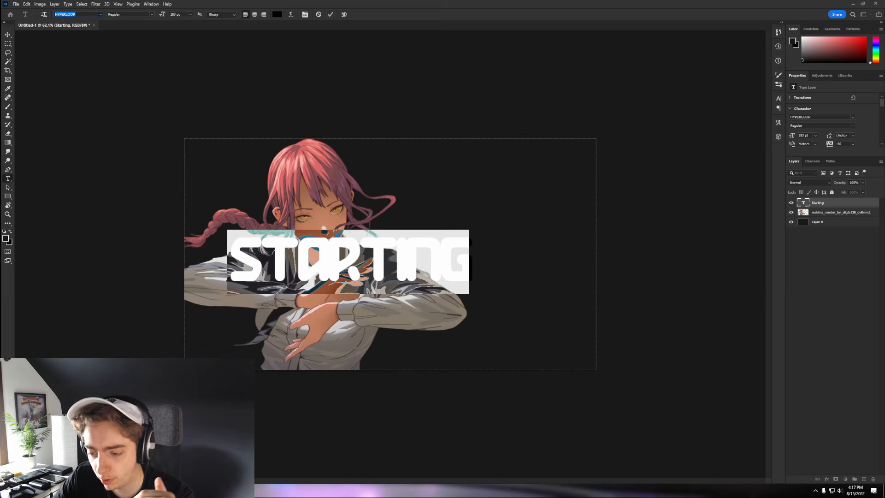
pyautogui.moveTo(828, 144); pyautogui.dragTo(830, 144)
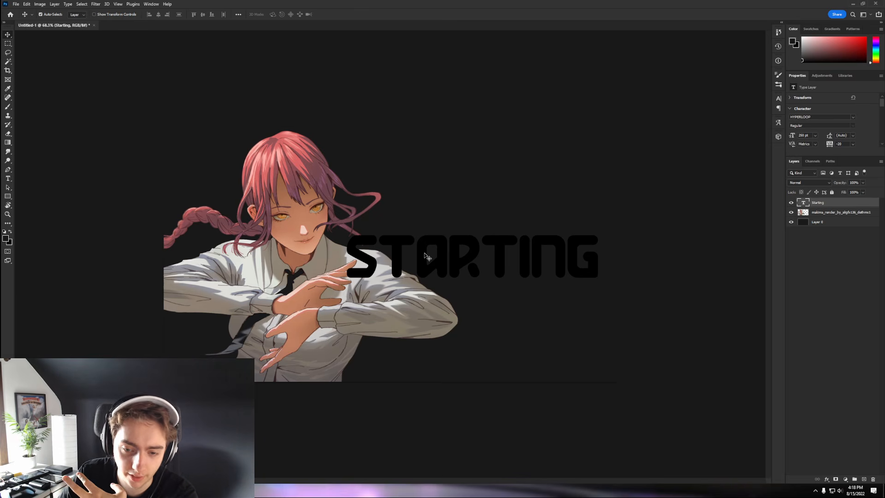
# - Add a reversed gradient overlay to STARTING with a near-white stop moved to 60%
pyautogui.doubleClick(848, 205)
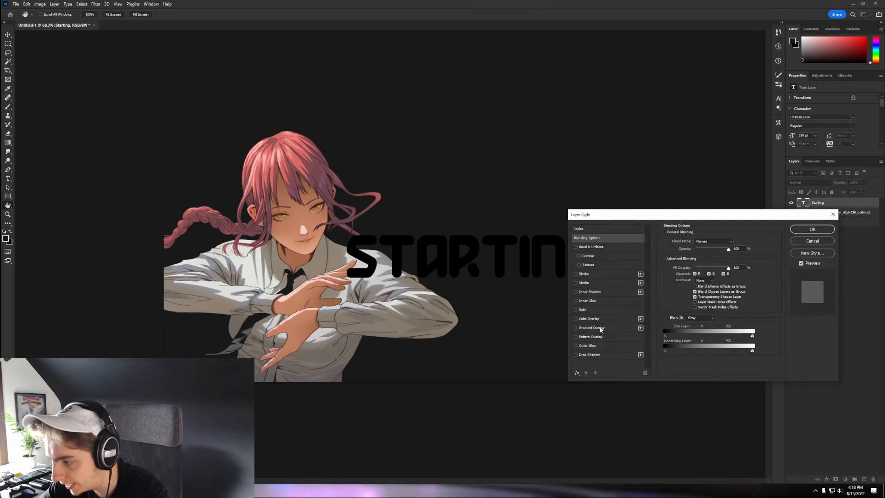
pyautogui.click(599, 328)
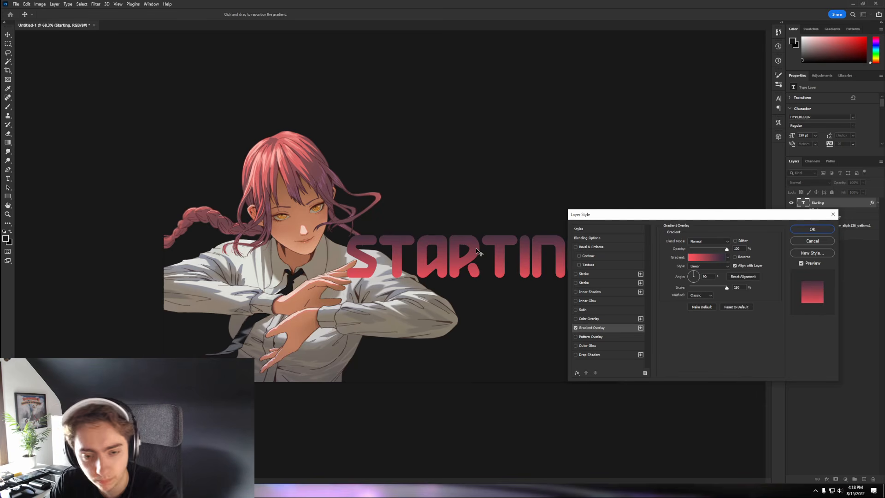
pyautogui.click(734, 257)
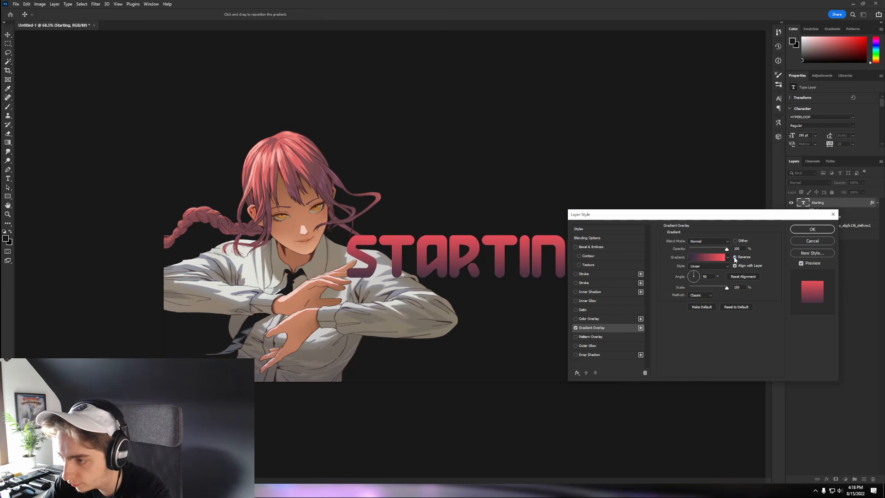
pyautogui.click(698, 258)
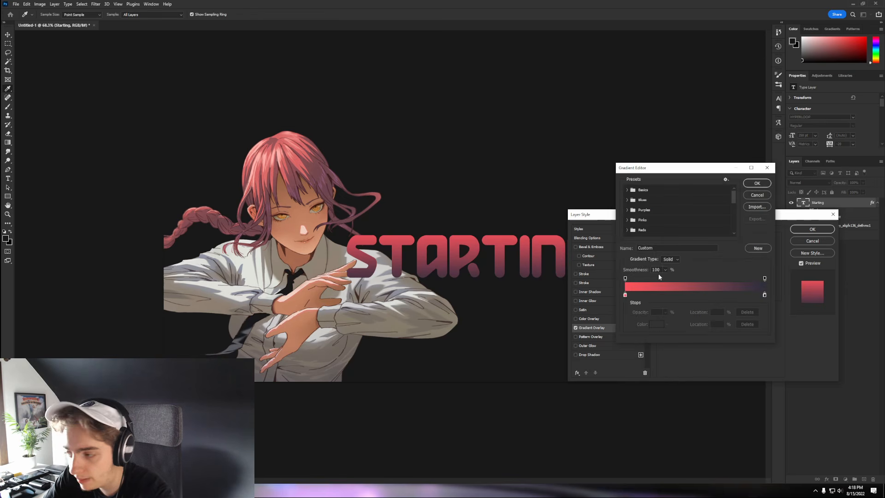
pyautogui.moveTo(627, 296); pyautogui.dragTo(666, 296)
pyautogui.doubleClick(625, 295)
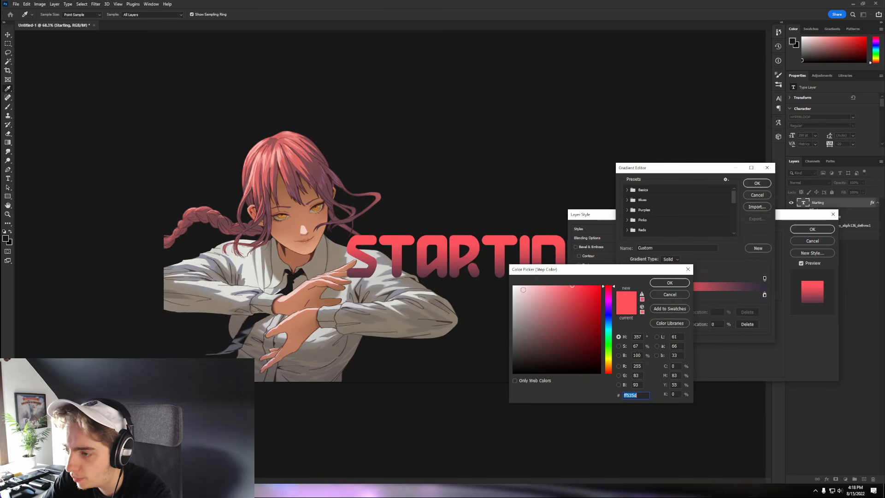
pyautogui.click(516, 285)
pyautogui.click(670, 283)
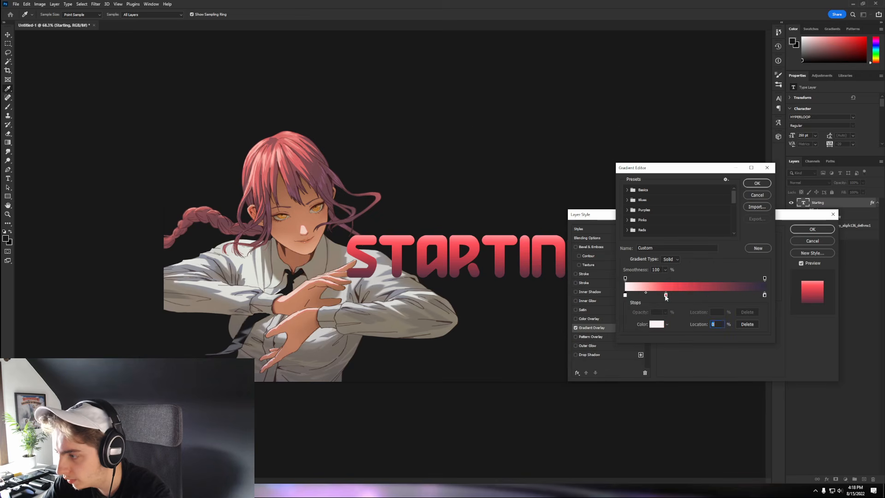
pyautogui.moveTo(667, 295); pyautogui.dragTo(721, 288)
pyautogui.press('Return')
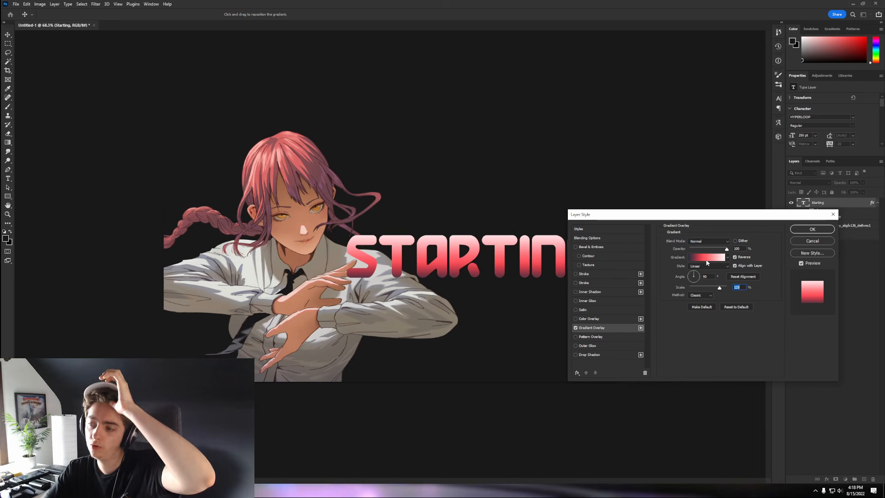
# - Recolour the left gradient stop with the pale peach from the hair, then enable Stroke
pyautogui.click(707, 259)
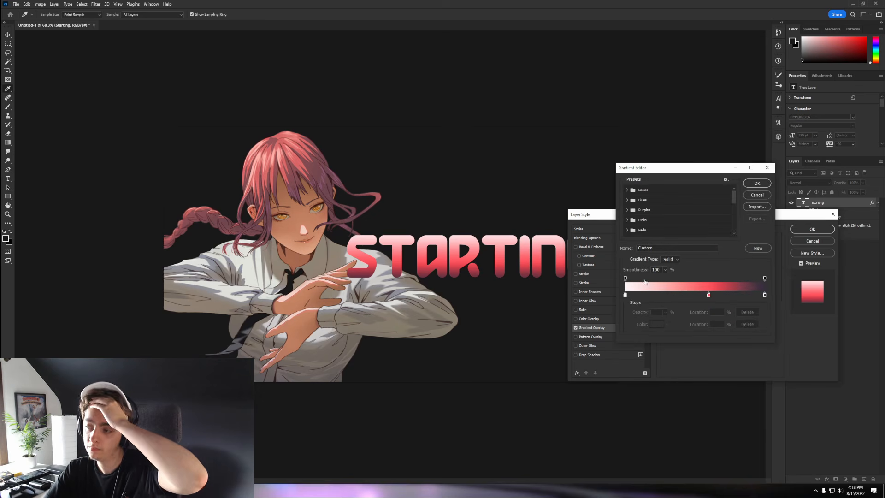
pyautogui.doubleClick(625, 296)
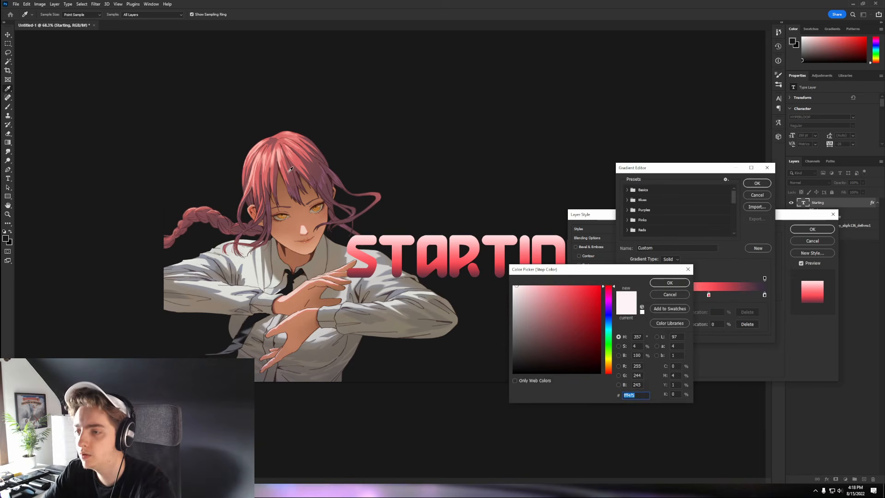
pyautogui.moveTo(286, 164); pyautogui.dragTo(280, 159)
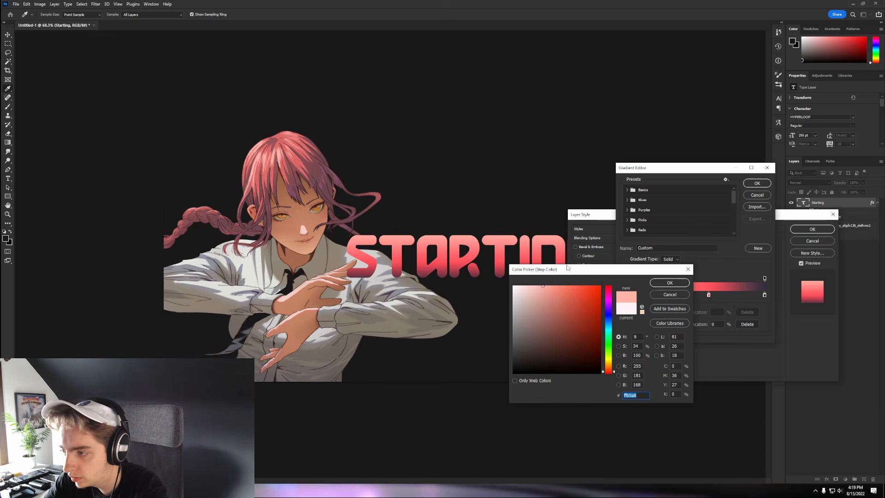
pyautogui.click(670, 283)
pyautogui.click(756, 184)
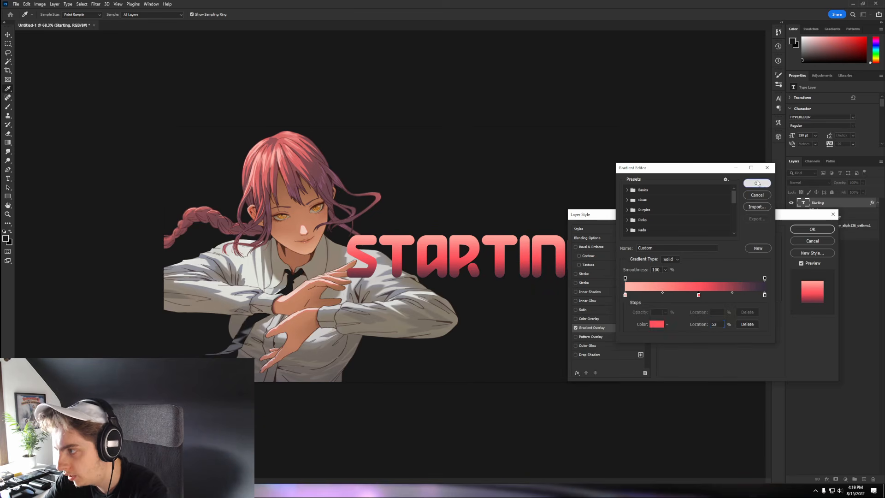
pyautogui.click(596, 273)
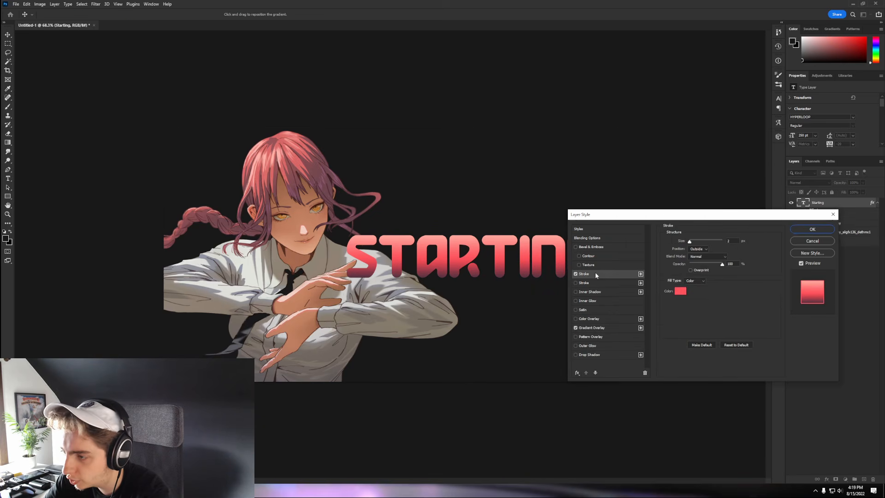
# - Set the first stroke to a dark colour sampled from the canvas at 6 px
pyautogui.click(681, 291)
pyautogui.click(498, 367)
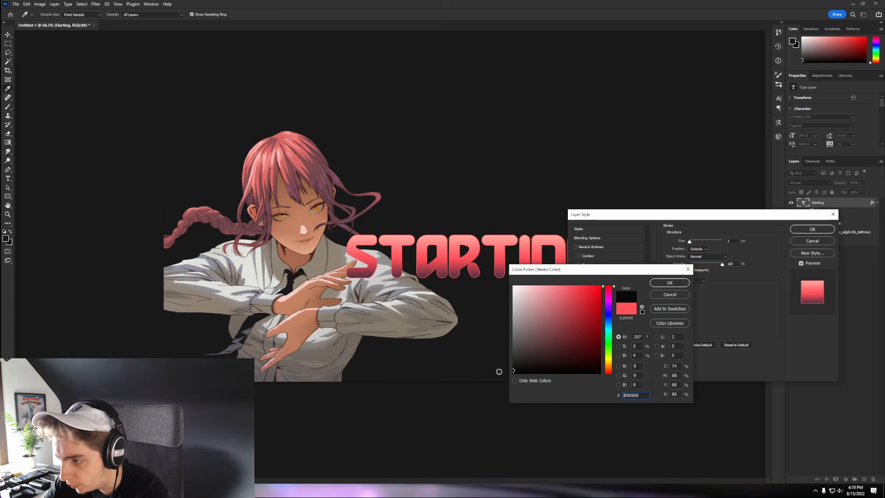
pyautogui.click(669, 283)
pyautogui.moveTo(689, 241); pyautogui.dragTo(691, 243)
# - Add a thicker second stroke in pink #da6967, positioned Inside the letters
pyautogui.click(584, 282)
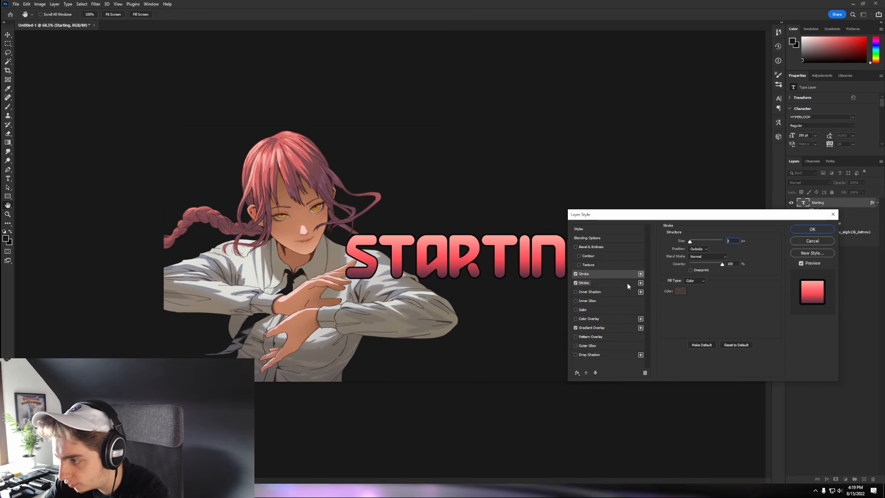
pyautogui.click(680, 291)
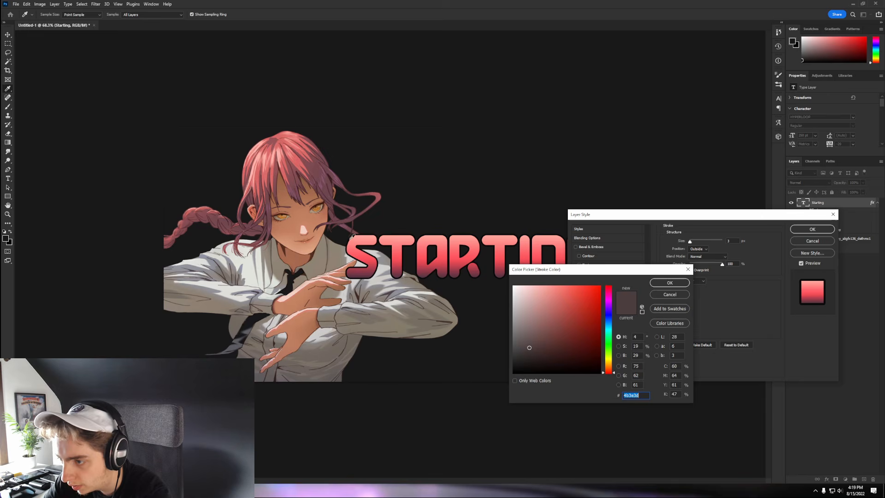
pyautogui.click(285, 165)
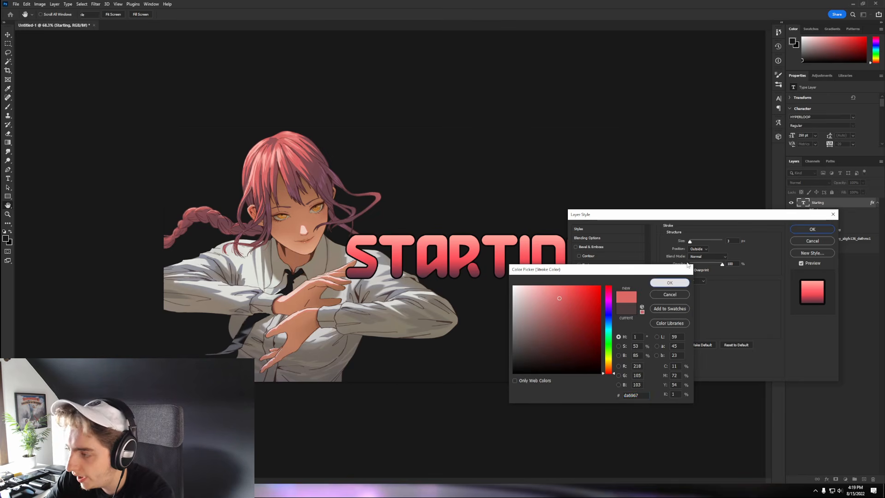
pyautogui.click(669, 283)
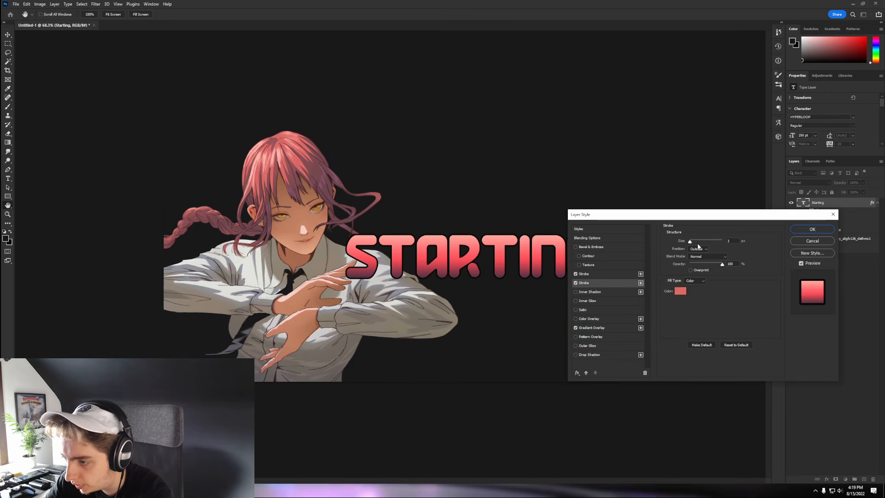
pyautogui.moveTo(690, 241); pyautogui.dragTo(692, 241)
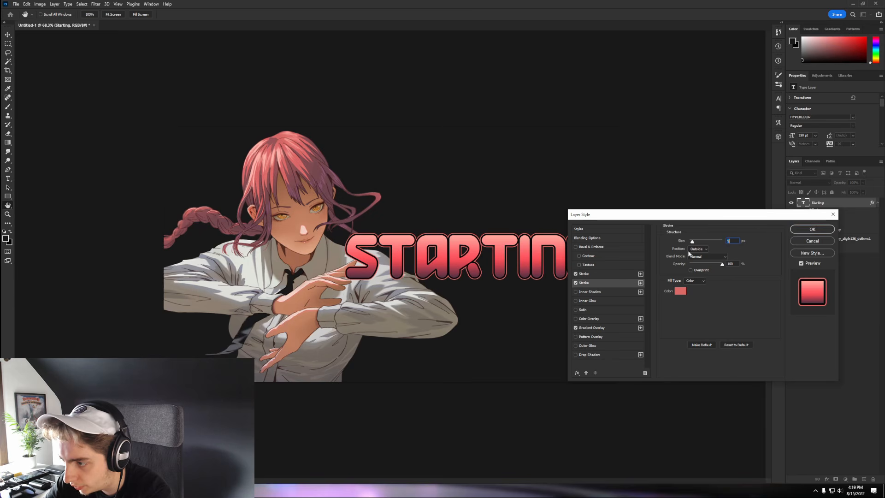
pyautogui.click(695, 251)
pyautogui.click(698, 257)
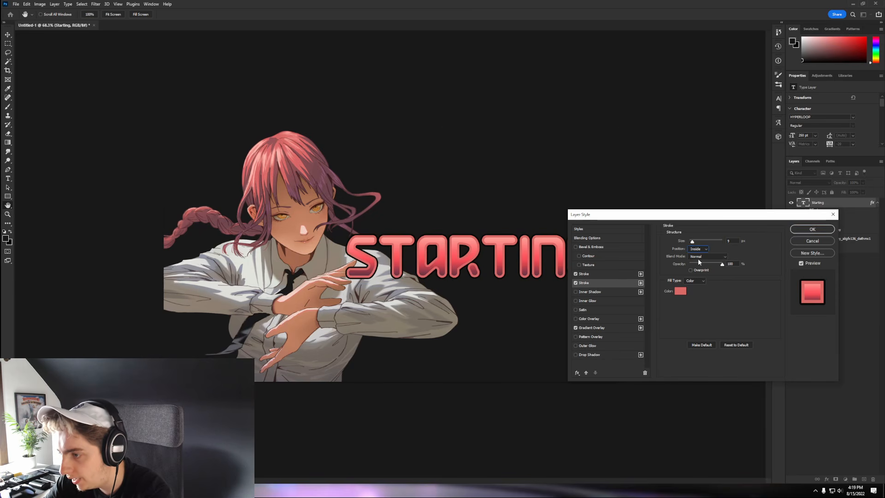
# - Apply the stroke styles and duplicate the Starting text layer
pyautogui.click(812, 230)
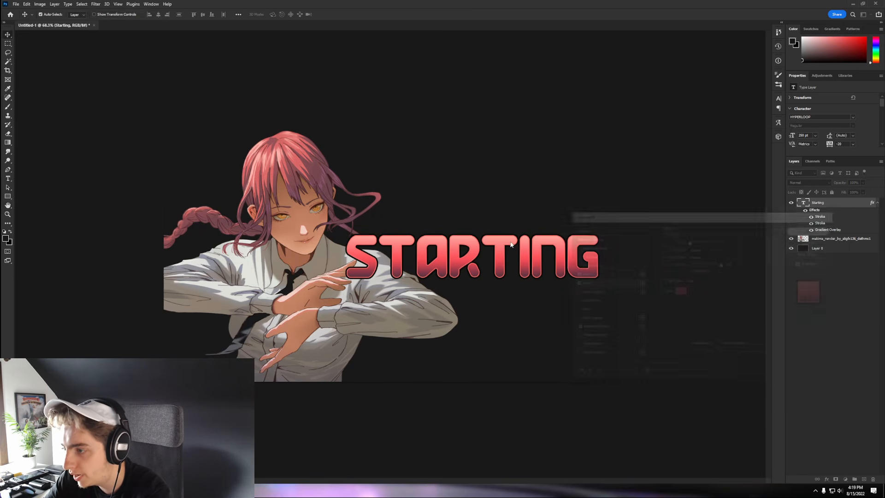
pyautogui.hotkey('ctrl', '-')
pyautogui.hotkey('ctrl', '+')
pyautogui.hotkey('ctrl', '+')
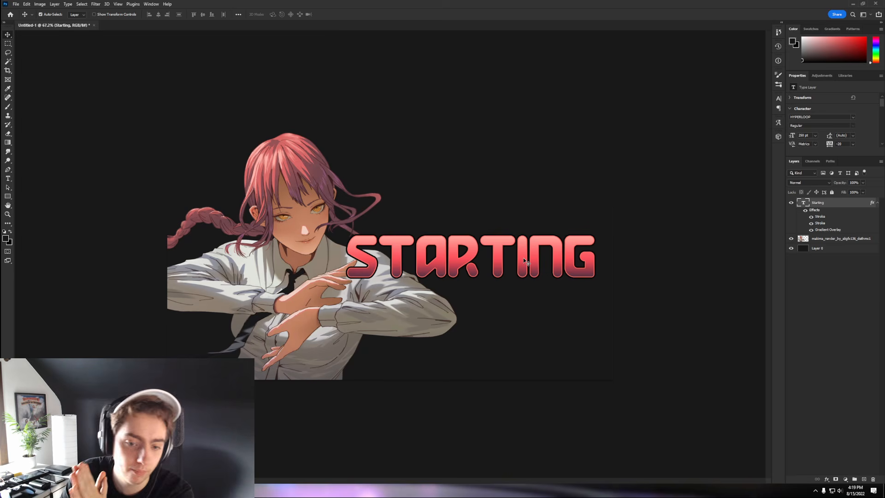
pyautogui.press('ctrl')
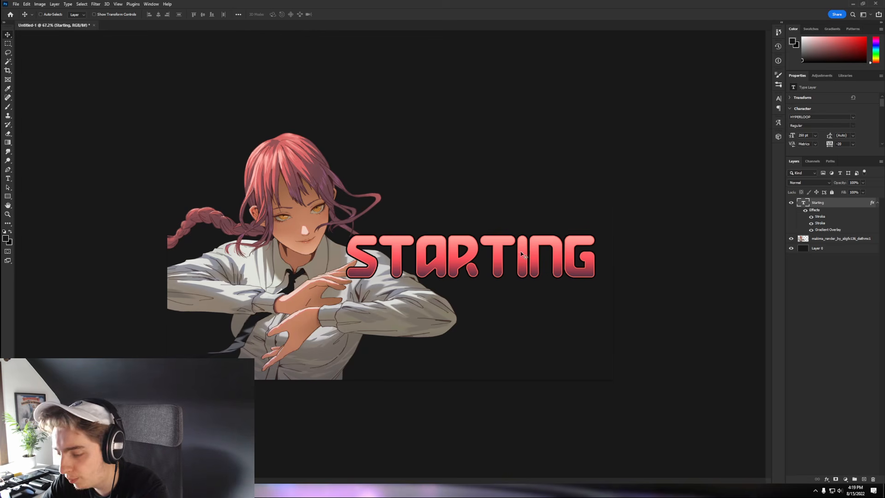
pyautogui.hotkey('ctrl', 'j')
# - Give the original Starting layer a Color Overlay in the red sampled from STARTING
pyautogui.click(844, 242)
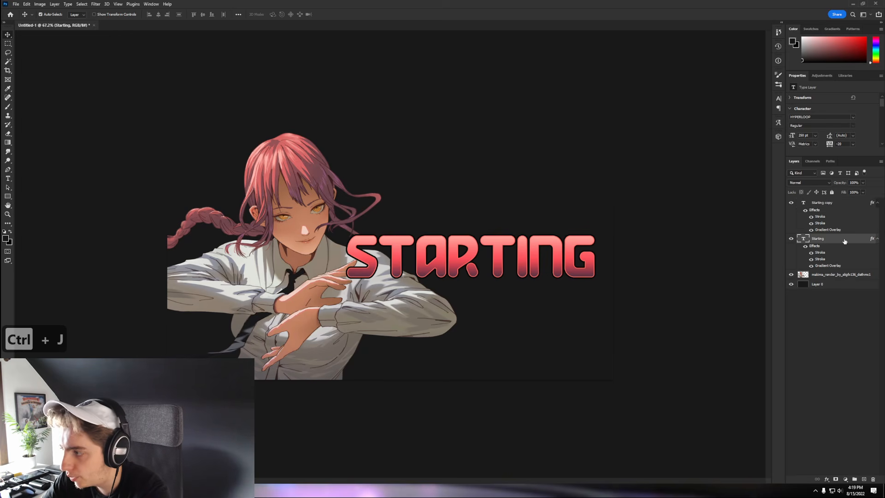
pyautogui.doubleClick(845, 241)
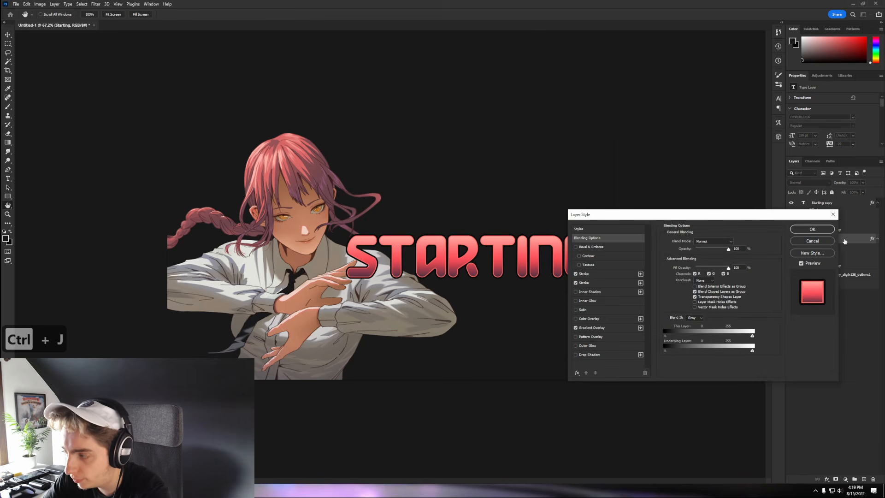
pyautogui.click(588, 319)
pyautogui.click(735, 242)
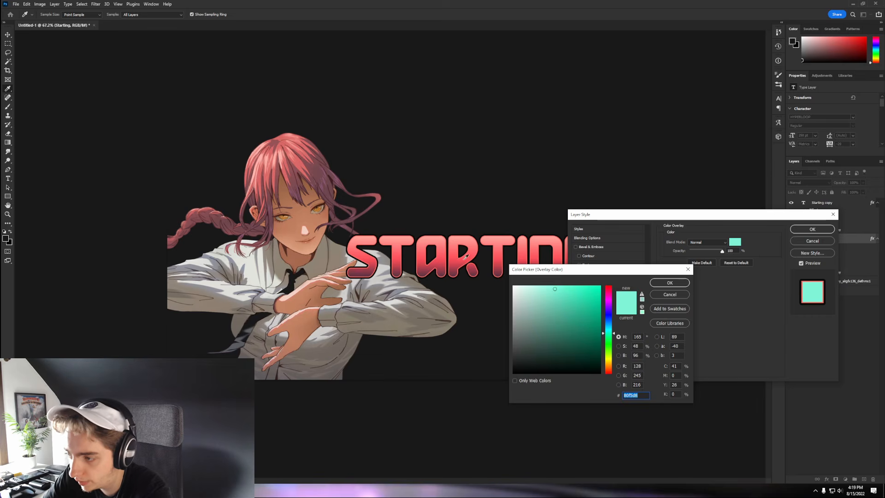
pyautogui.click(457, 260)
pyautogui.click(669, 282)
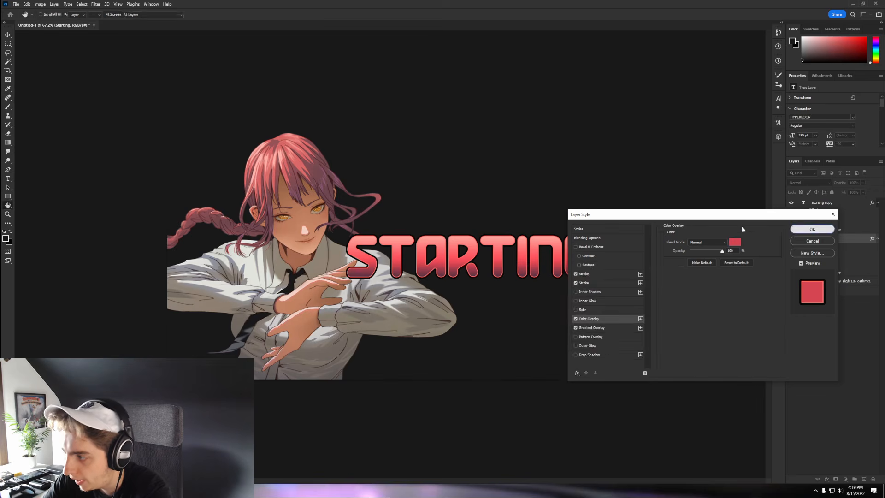
pyautogui.press('Return')
# - Nudge the red Starting layer down and to the right
pyautogui.press('Down')
pyautogui.press('Down')
pyautogui.press('Down')
pyautogui.press('Down')
pyautogui.press('Down')
pyautogui.press('Down')
pyautogui.press('Down')
pyautogui.press('Down')
pyautogui.press('Right')
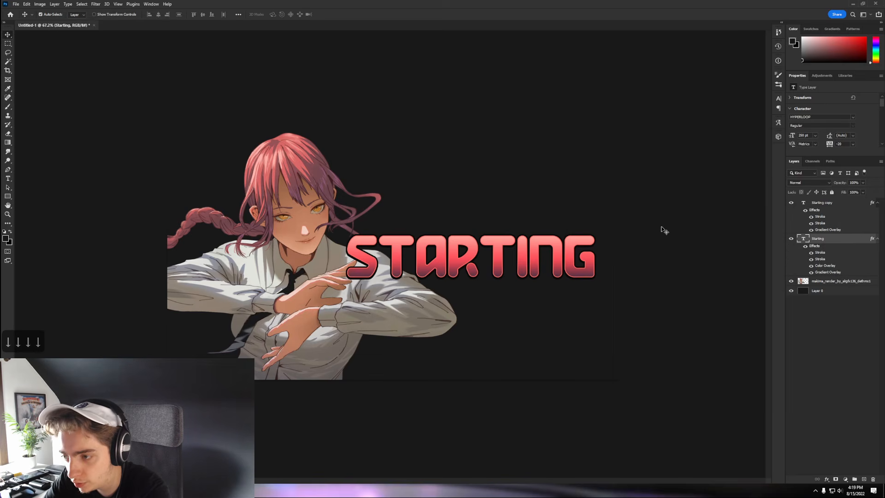
pyautogui.press('Right')
pyautogui.press('Right')
pyautogui.press('Right')
pyautogui.press('Right')
pyautogui.press('Down')
pyautogui.press('Right')
pyautogui.press('Down')
pyautogui.press('Right')
pyautogui.press('Down')
pyautogui.press('Right')
pyautogui.press('Down')
pyautogui.press('Right')
pyautogui.press('Down')
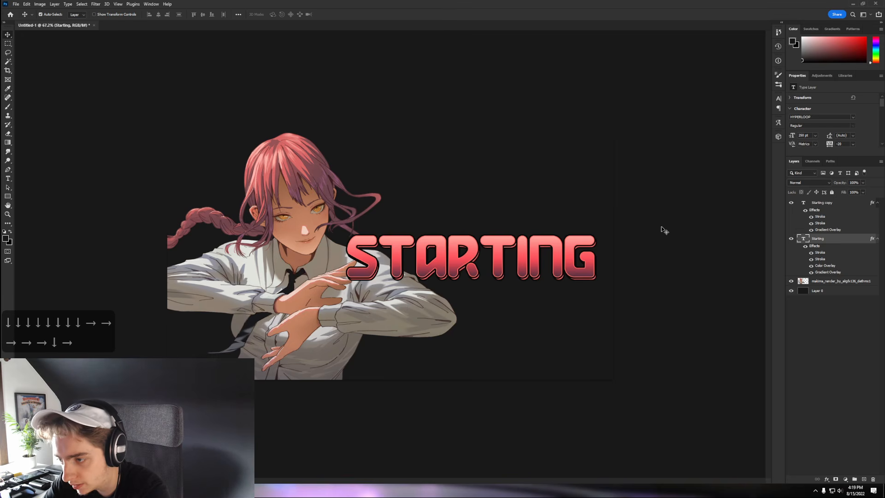
pyautogui.press('Right')
pyautogui.press('Down')
pyautogui.press('Right')
pyautogui.press('Down')
pyautogui.press('Right')
pyautogui.press('Right')
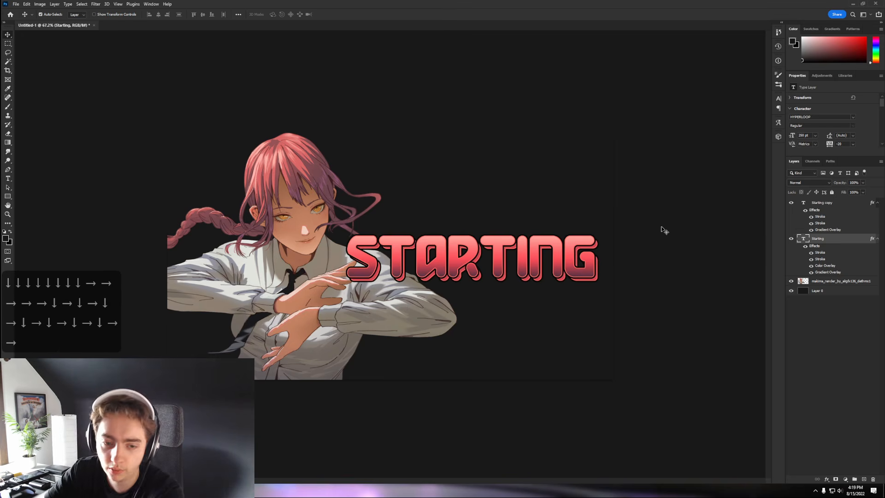
# - Turn off the first stroke on Starting and duplicate the layer again
pyautogui.hotkey('ctrl', '+')
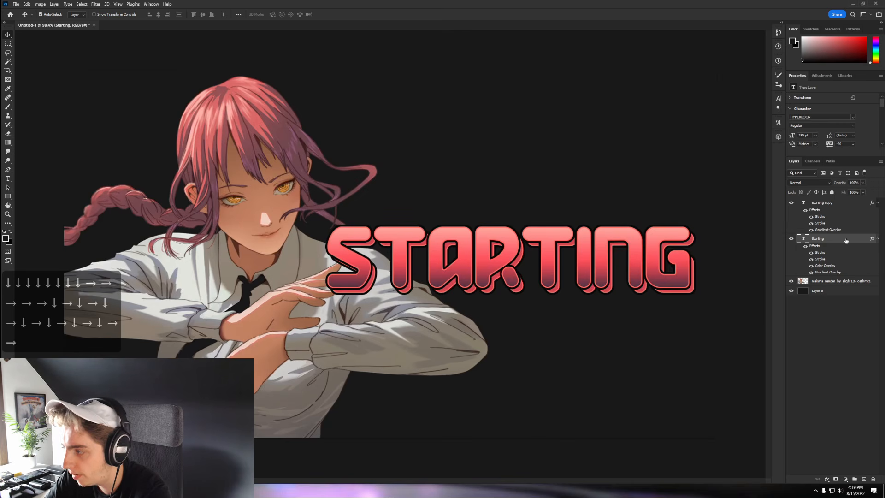
pyautogui.doubleClick(806, 238)
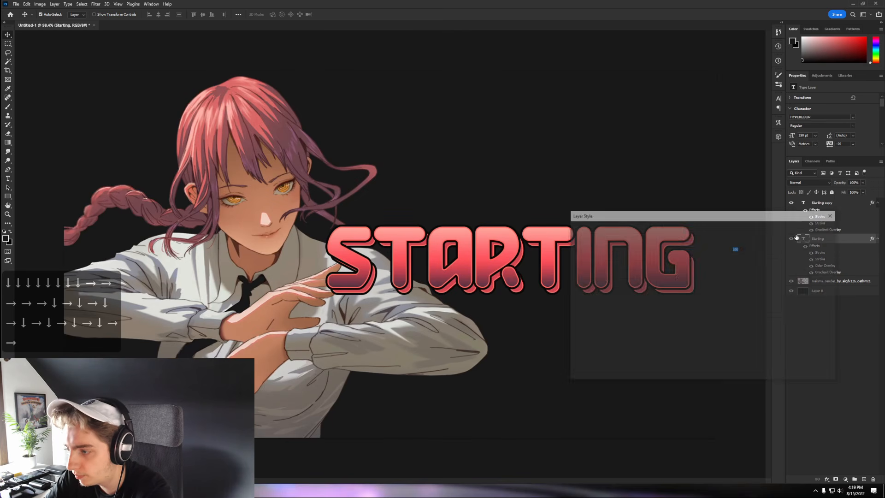
pyautogui.click(575, 274)
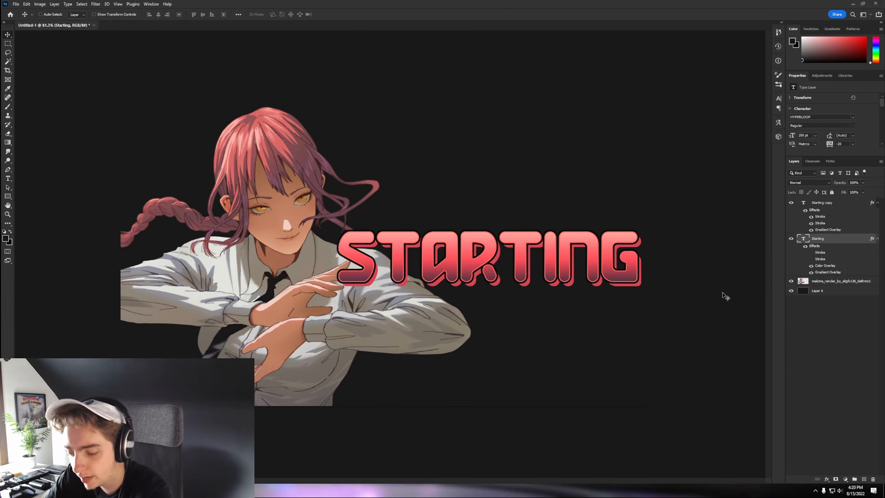
pyautogui.hotkey('ctrl', 'j')
# - Change the bottom Starting layer's colour overlay to black
pyautogui.click(842, 282)
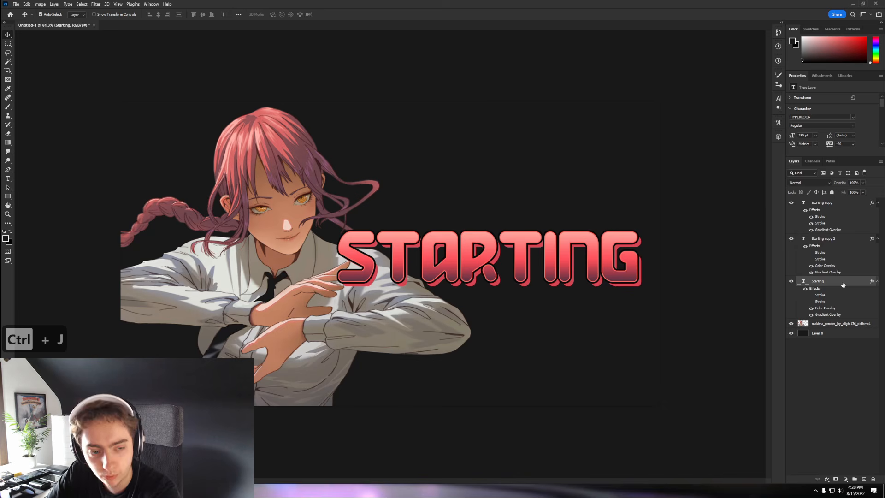
pyautogui.doubleClick(843, 284)
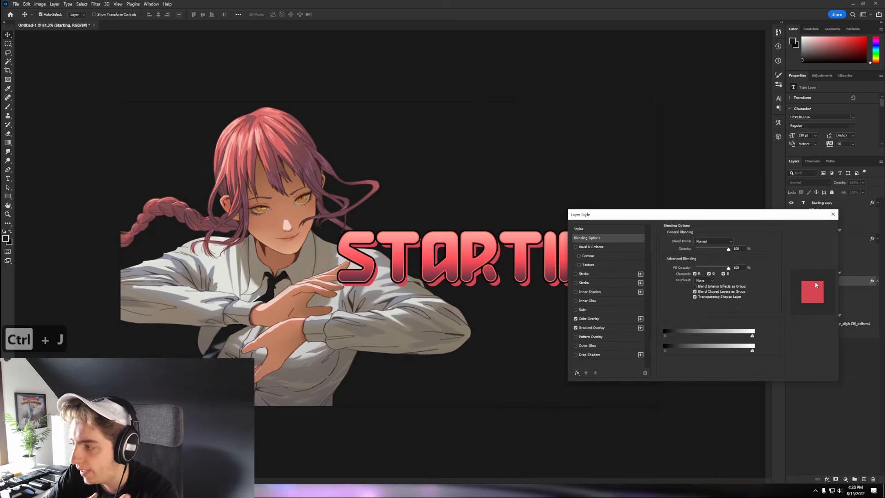
pyautogui.click(592, 318)
pyautogui.click(733, 242)
pyautogui.moveTo(553, 332); pyautogui.dragTo(486, 394)
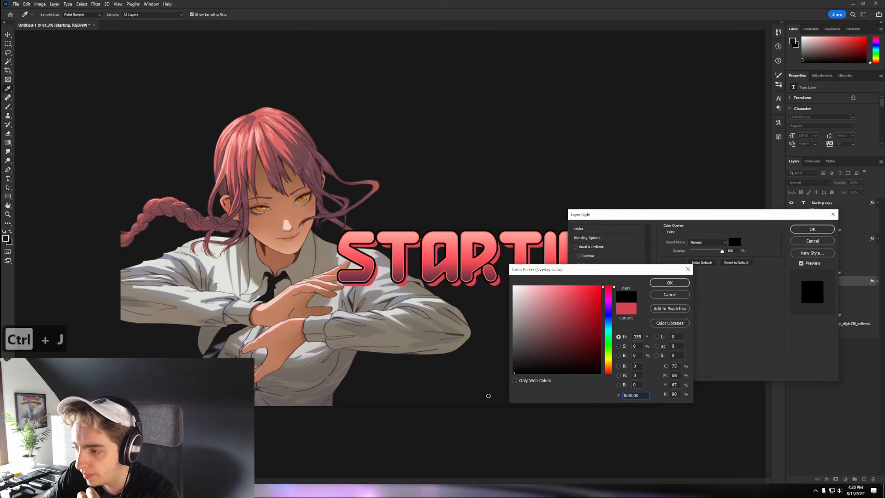
pyautogui.click(677, 283)
# - Apply the black overlay and offset the black Starting layer down and right as a shadow
pyautogui.click(812, 229)
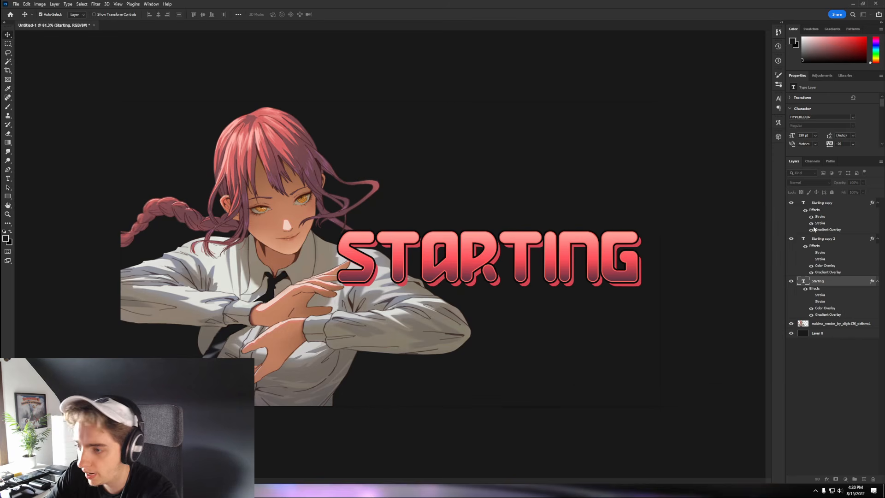
pyautogui.press('Down')
pyautogui.press('Down')
pyautogui.press('Down')
pyautogui.press('Down')
pyautogui.press('Down')
pyautogui.press('Down')
pyautogui.press('Down')
pyautogui.press('Right')
pyautogui.press('Right')
pyautogui.press('Right')
pyautogui.press('Right')
pyautogui.press('Right')
pyautogui.press('Right')
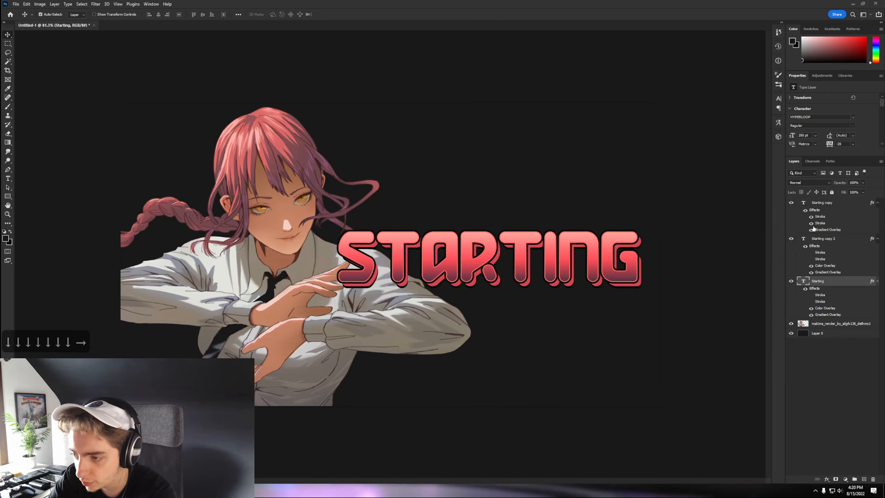
pyautogui.press('Right')
pyautogui.press('Right')
pyautogui.press('Down')
pyautogui.press('Down')
pyautogui.press('Right')
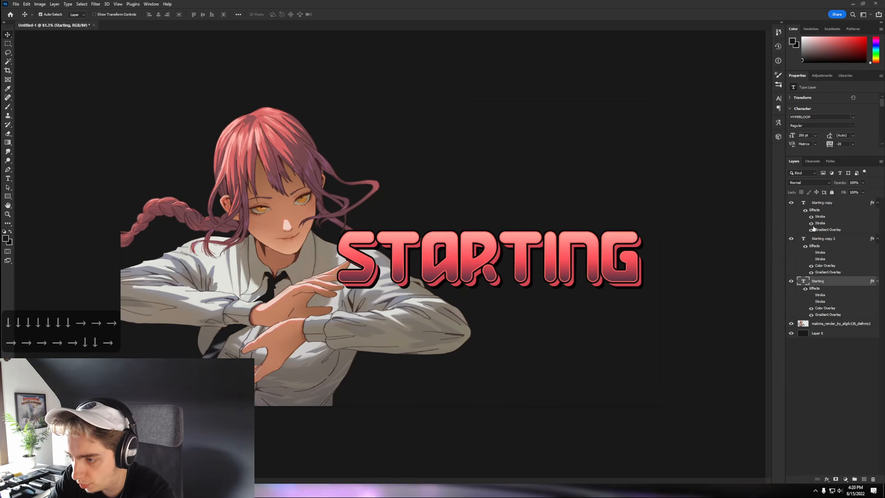
pyautogui.press('Down')
pyautogui.press('Right')
pyautogui.press('Right')
pyautogui.press('Up')
pyautogui.press('Up')
pyautogui.press('Right')
pyautogui.press('Down')
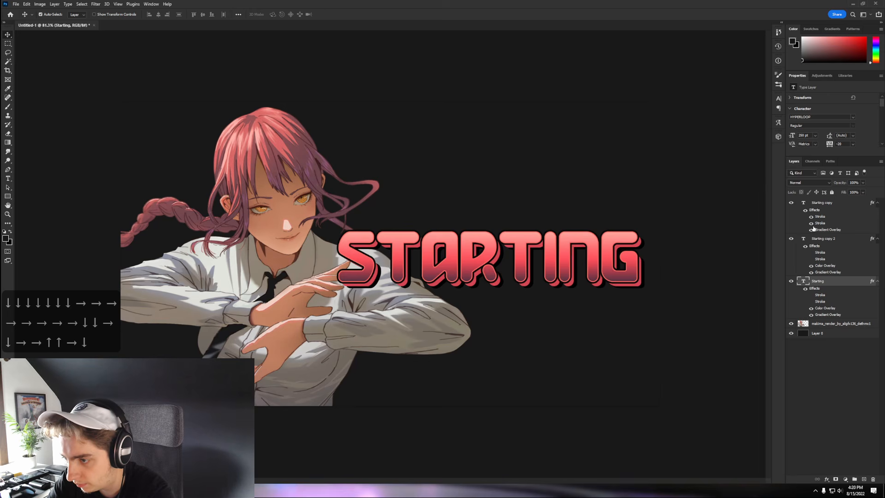
pyautogui.press('Down')
pyautogui.press('Right')
pyautogui.press('Down')
# - Zoom out and select all three STARTING text layers
pyautogui.press('Left')
pyautogui.scroll(-3, 570, 248)
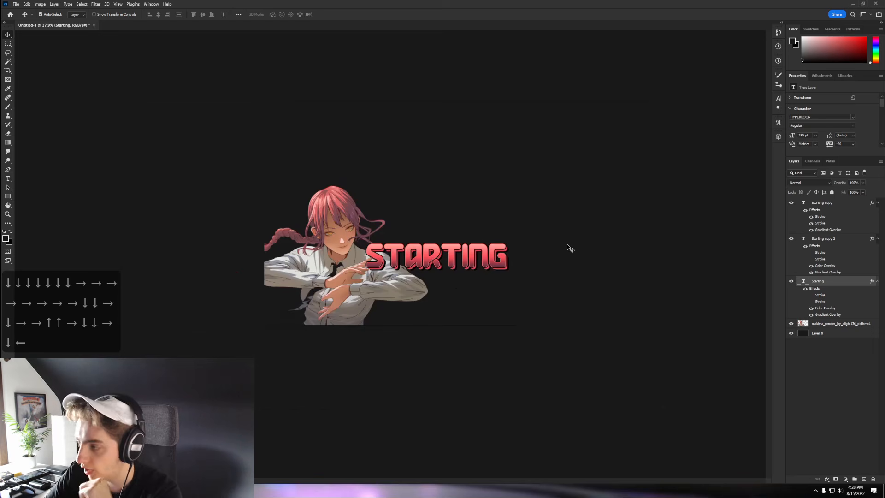
pyautogui.click(836, 210)
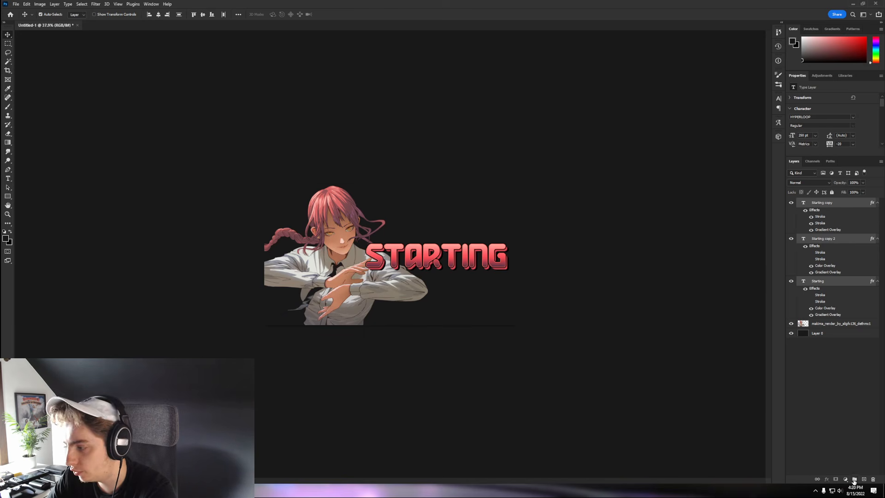
# - Group the three STARTING layers into a group named 'text'
pyautogui.hotkey('ctrl', 'g')
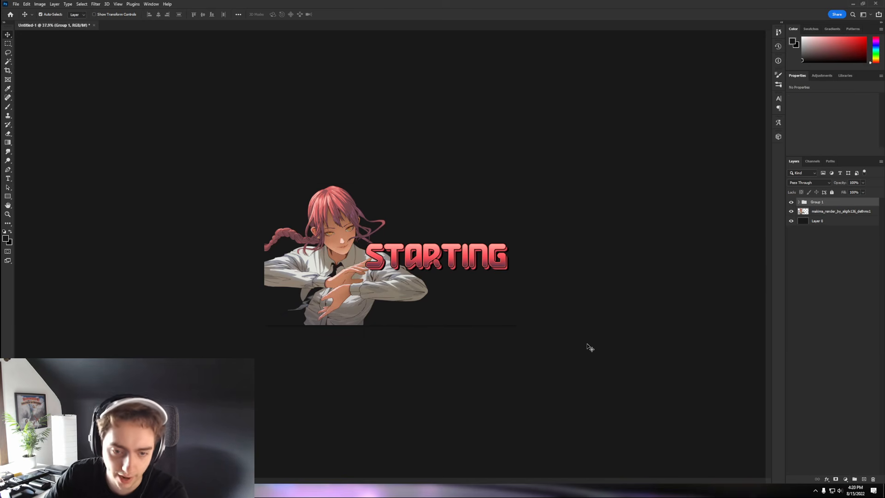
pyautogui.hotkey('ctrl', '+')
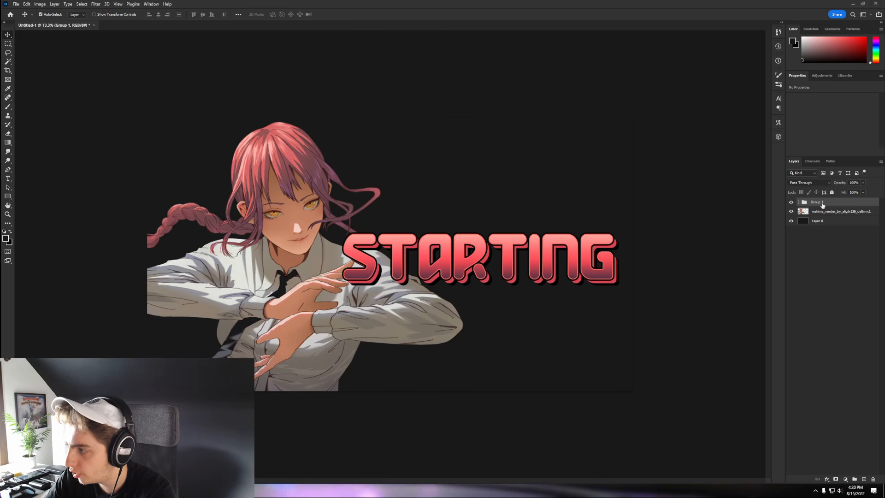
pyautogui.write('text')
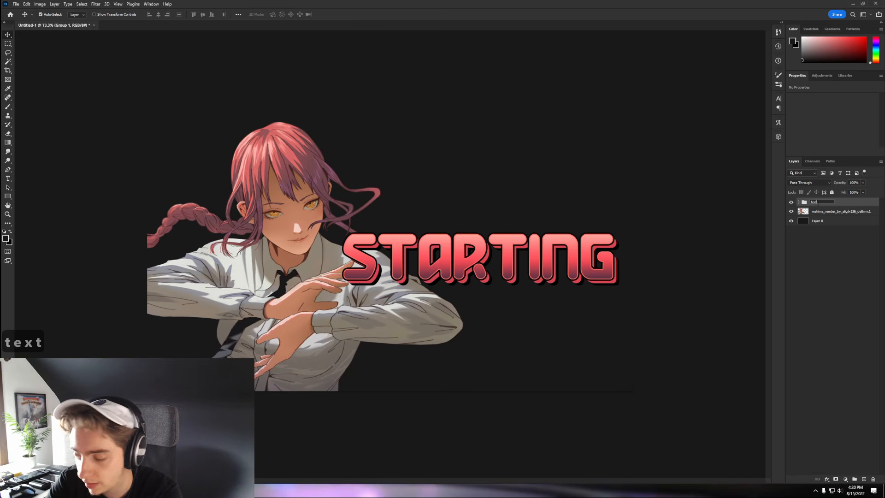
pyautogui.press('Return')
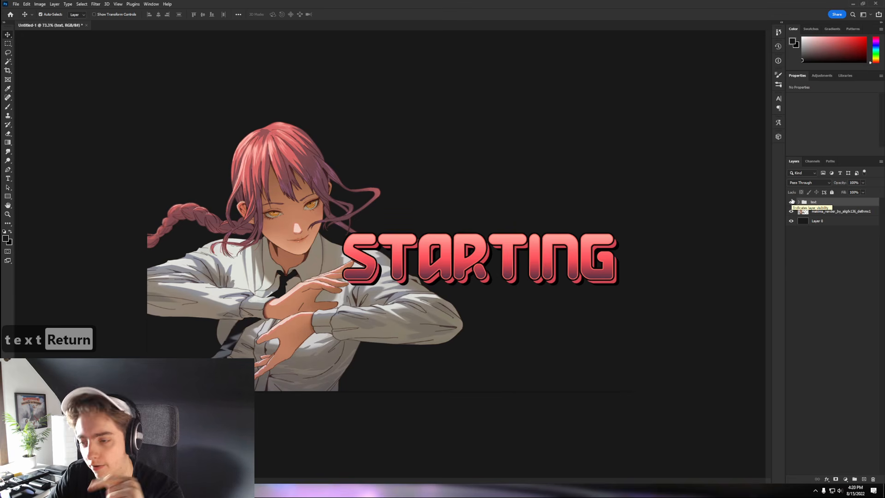
# - Rasterize the Starting copy type and then its layer style
pyautogui.click(799, 203)
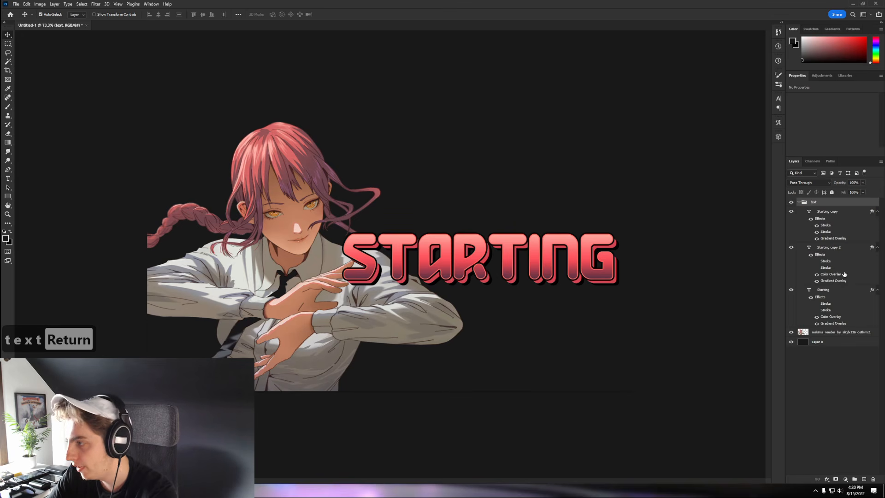
pyautogui.rightClick(851, 218)
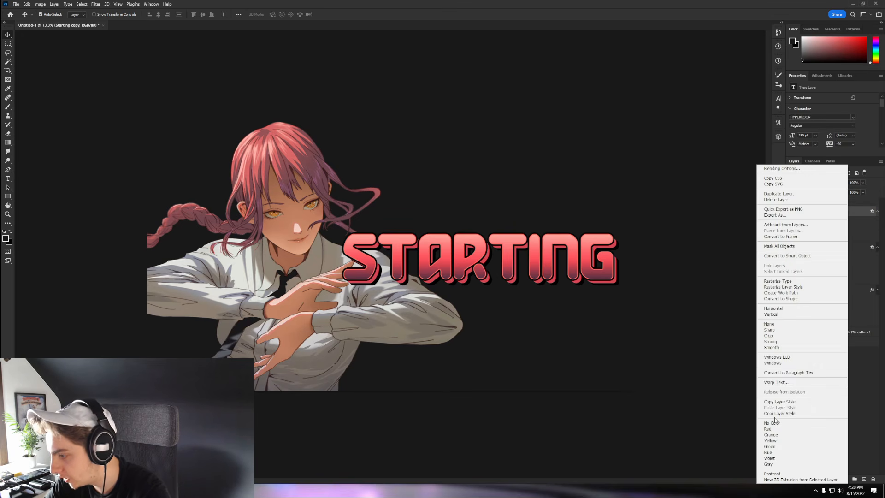
pyautogui.click(777, 281)
pyautogui.rightClick(844, 212)
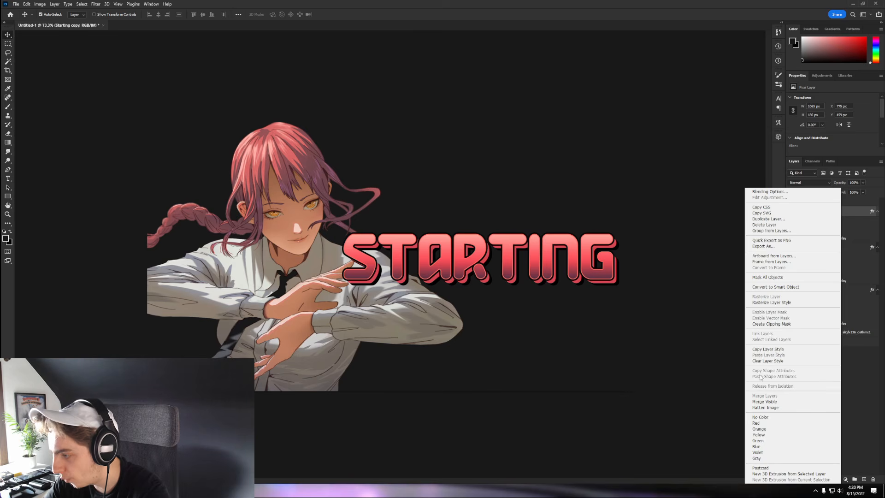
pyautogui.click(777, 303)
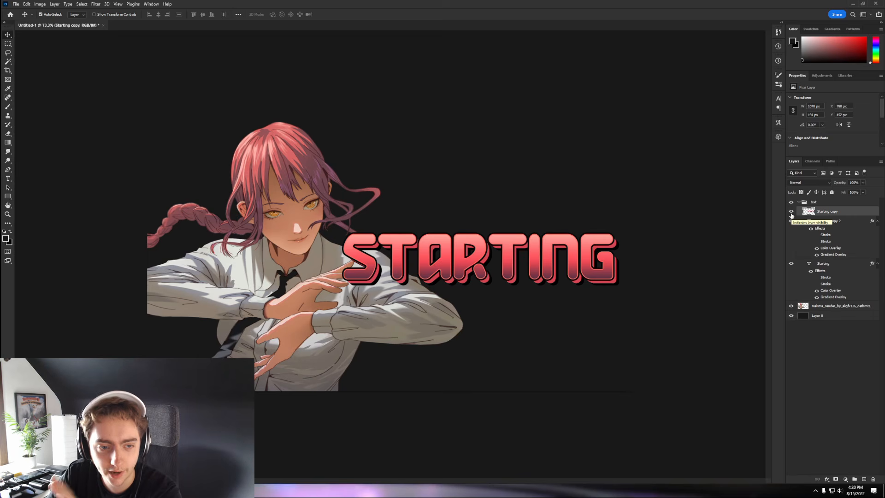
# - Duplicate the character render layer
pyautogui.click(791, 212)
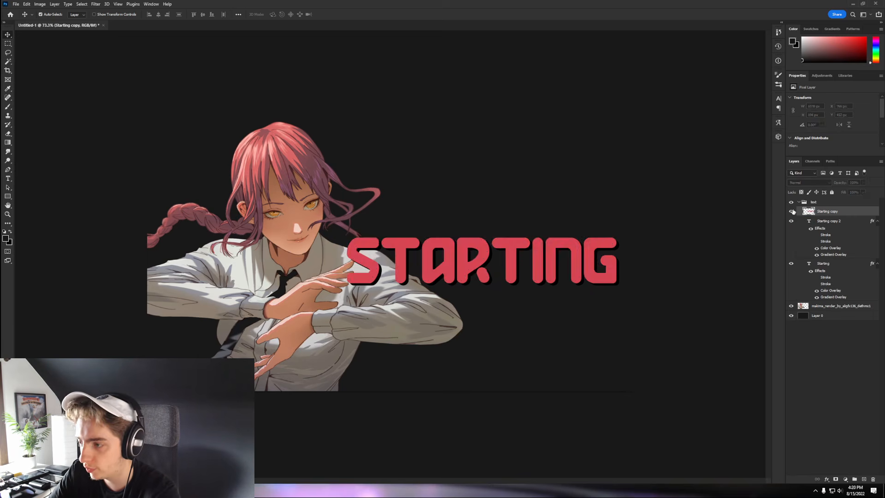
pyautogui.click(791, 211)
pyautogui.click(799, 201)
pyautogui.click(834, 212)
pyautogui.hotkey('ctrl', 'j')
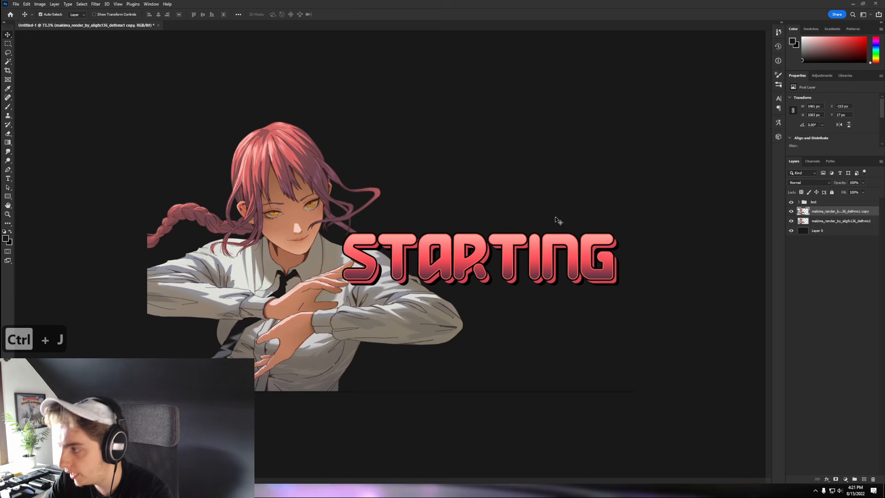
# - Enlarge the lower character copy to about 226% and position it behind the original
pyautogui.scroll(-3, 549, 211)
pyautogui.hotkey('alt', '[')
pyautogui.hotkey('ctrl', 't')
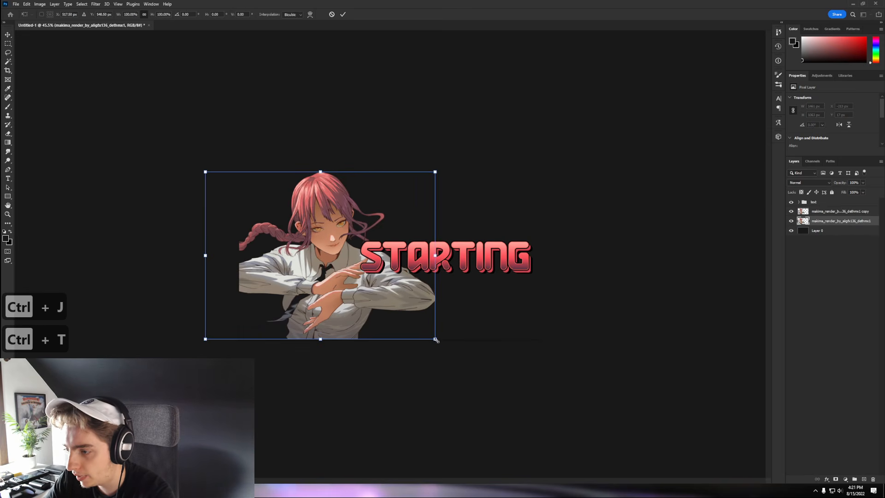
pyautogui.moveTo(436, 339); pyautogui.dragTo(599, 415)
pyautogui.moveTo(491, 360); pyautogui.dragTo(513, 281)
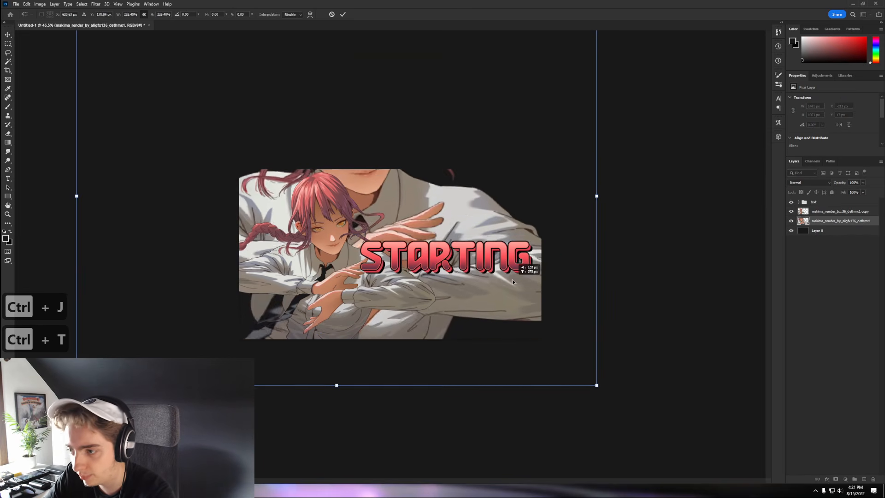
pyautogui.press('Return')
# - Add a Gradient Map adjustment to tint the enlarged backdrop copy red
pyautogui.scroll(2, 421, 222)
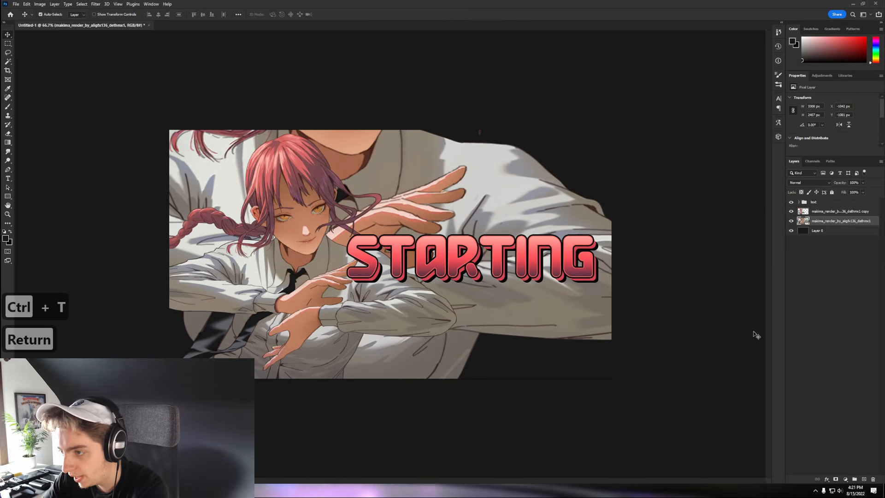
pyautogui.click(845, 479)
pyautogui.click(846, 470)
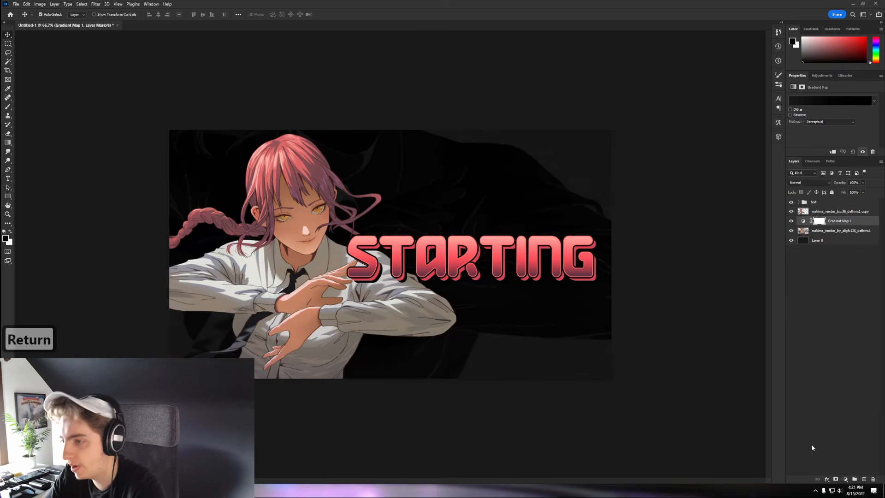
pyautogui.click(5, 238)
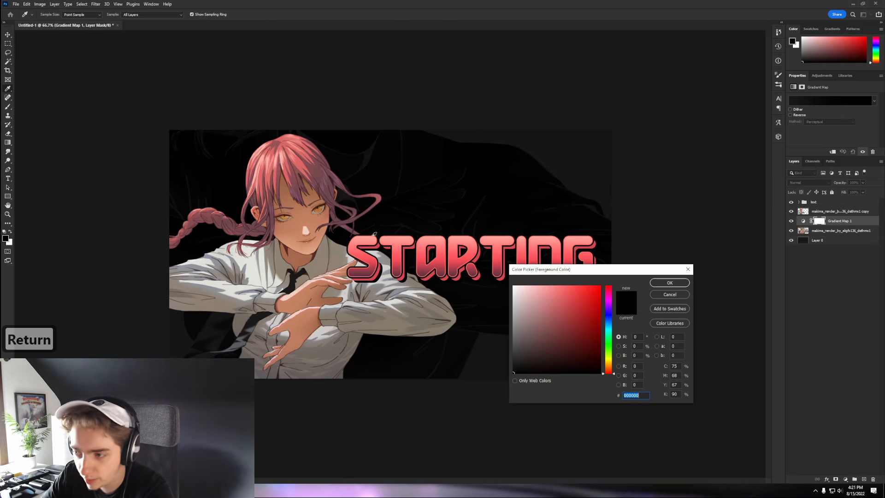
pyautogui.click(670, 283)
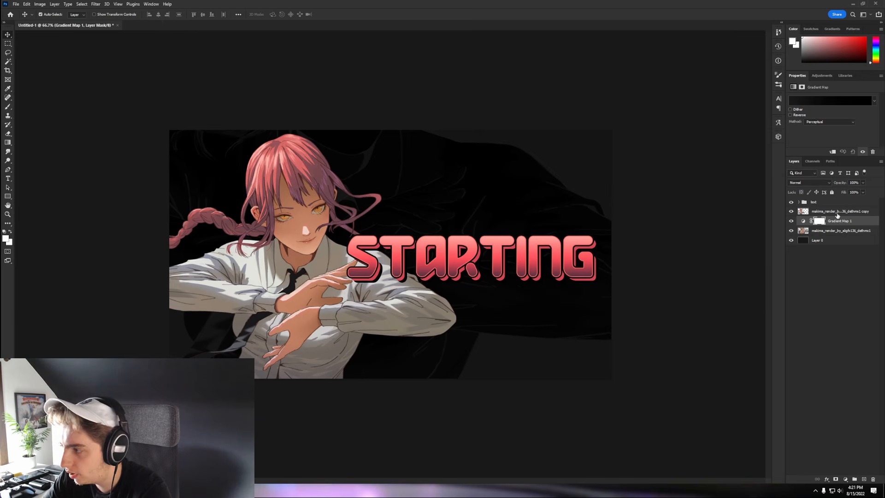
pyautogui.click(802, 203)
pyautogui.click(829, 231)
pyautogui.hotkey('ctrl', 't')
pyautogui.press('Return')
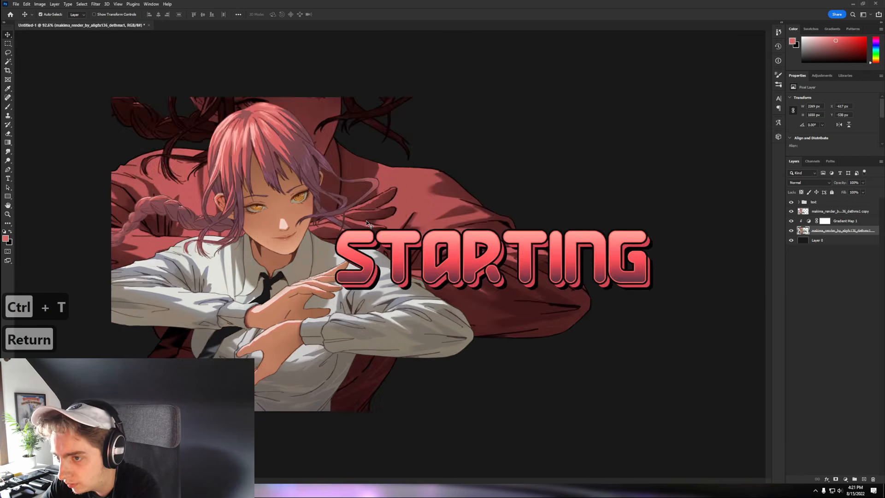
pyautogui.scroll(1, 365, 188)
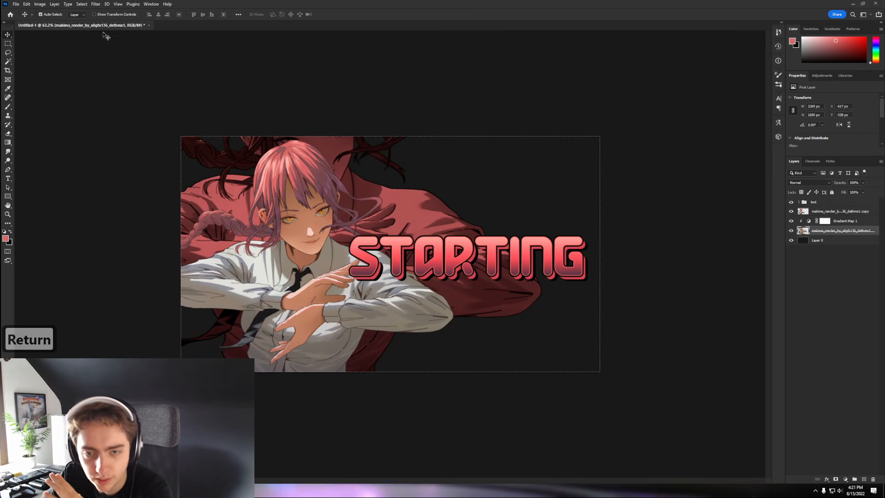
# - On a new layer above Layer 0, fill a bottom strip with the pink sampled from the hair
pyautogui.click(8, 44)
pyautogui.click(817, 240)
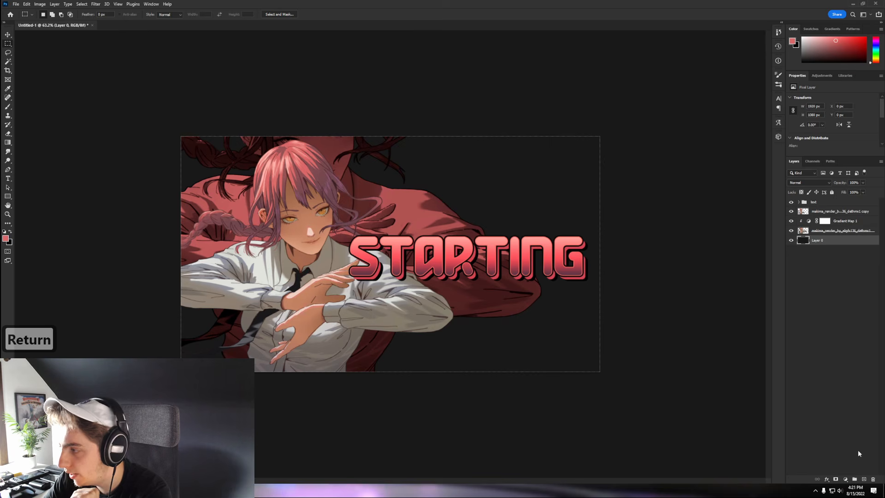
pyautogui.click(865, 480)
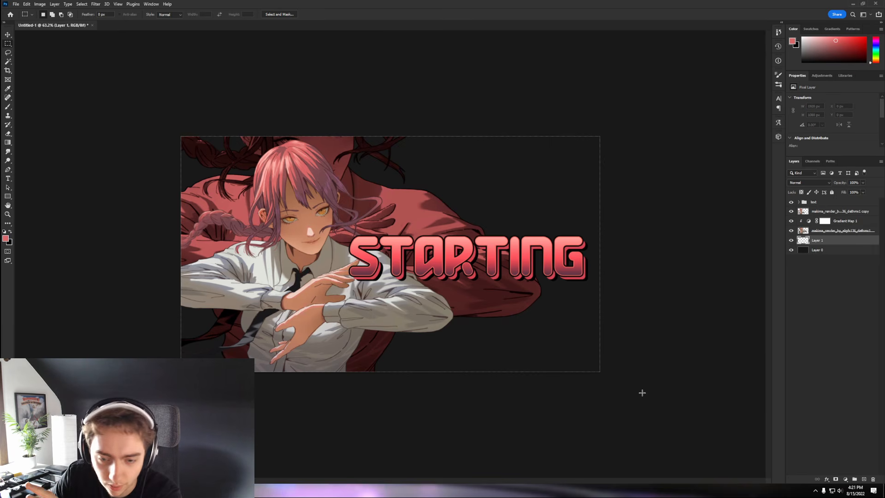
pyautogui.moveTo(642, 392); pyautogui.dragTo(125, 337)
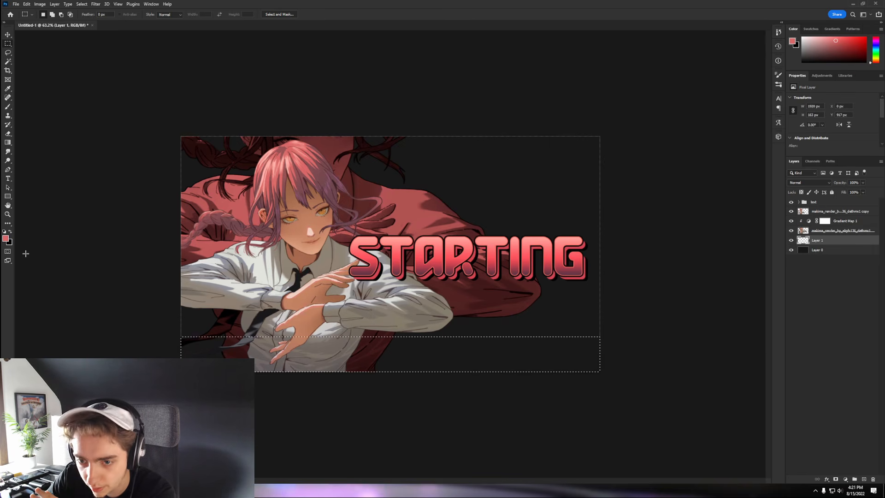
pyautogui.click(6, 238)
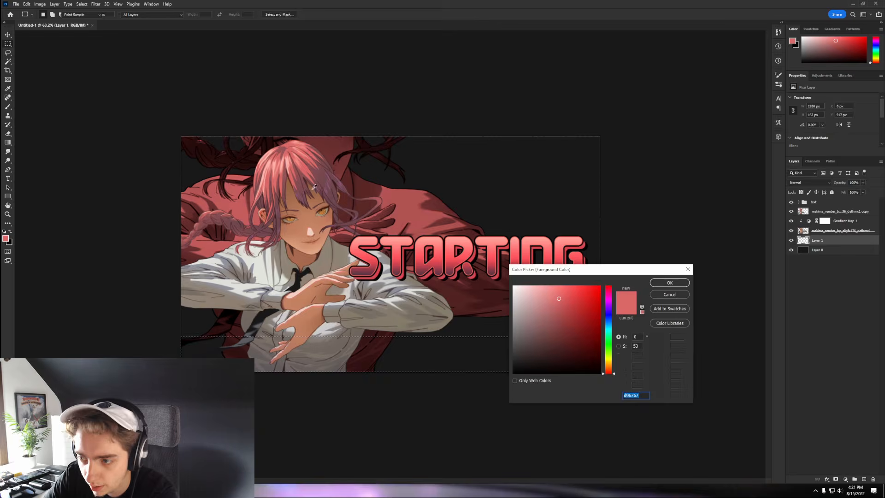
pyautogui.click(267, 171)
pyautogui.hotkey('ctrl', 'd')
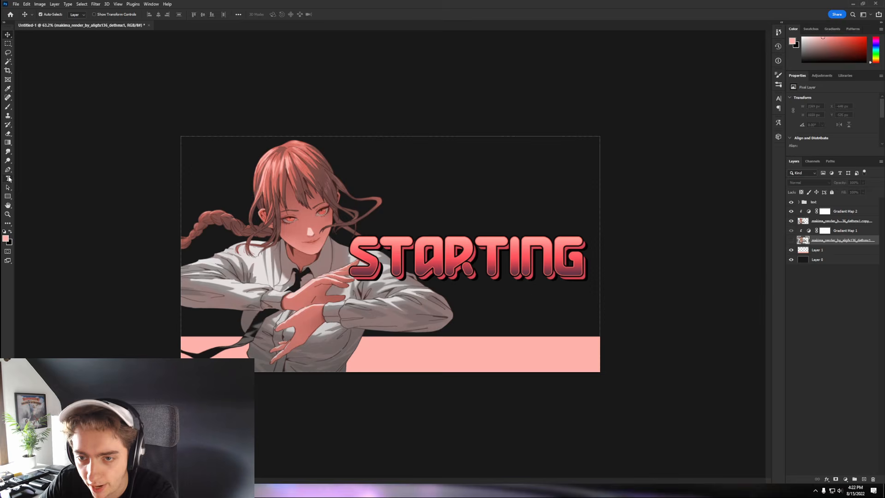
# - Add a text layer above the head, test some symbols, and trim it to '>'
pyautogui.click(9, 179)
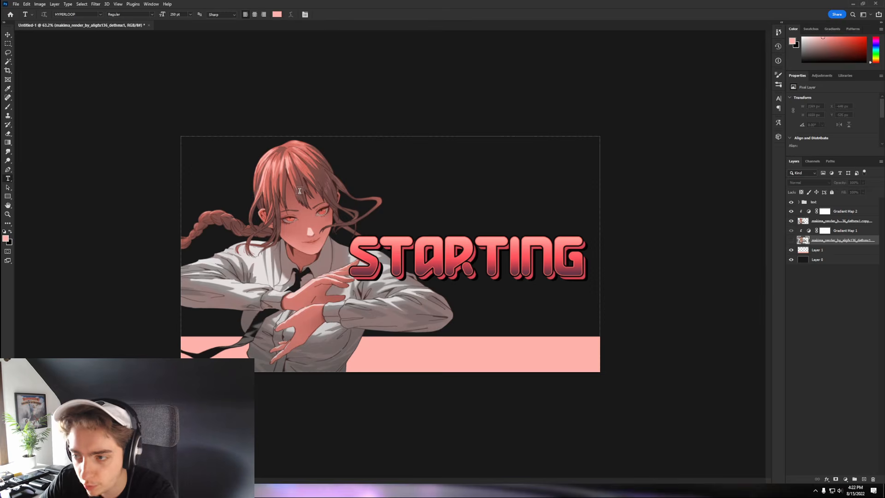
pyautogui.click(300, 191)
pyautogui.write('>')
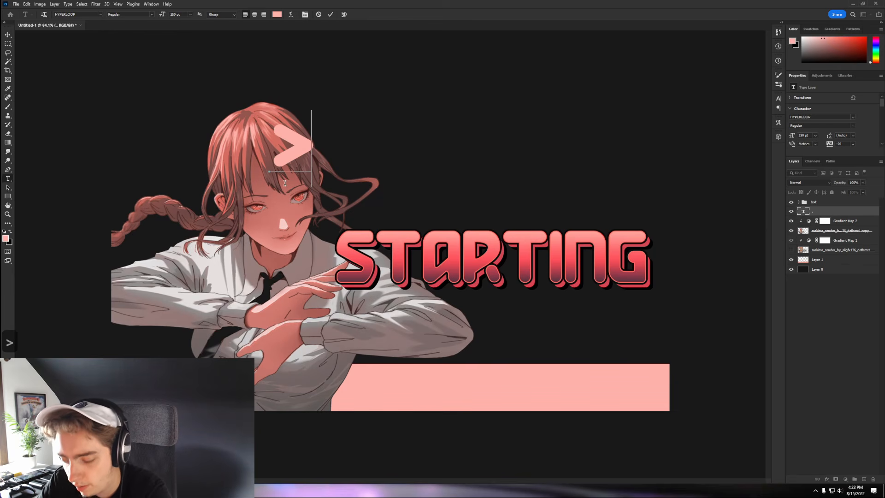
pyautogui.write('?/')
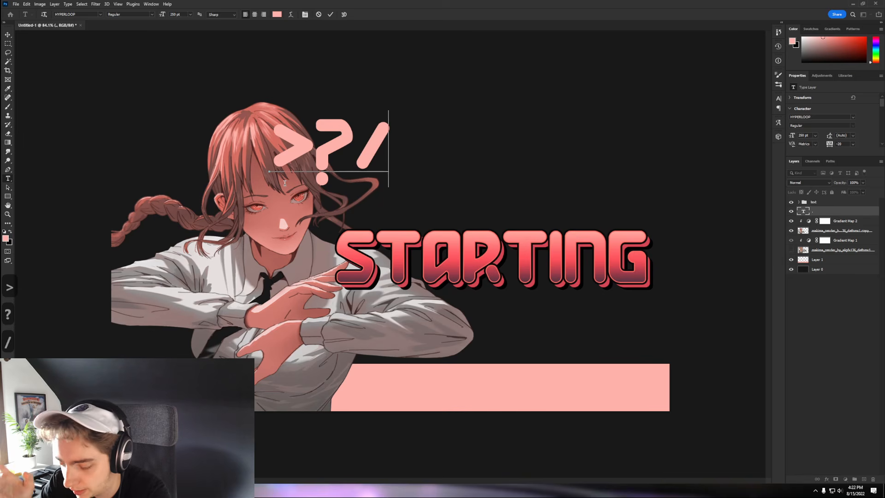
pyautogui.write('[]:L')
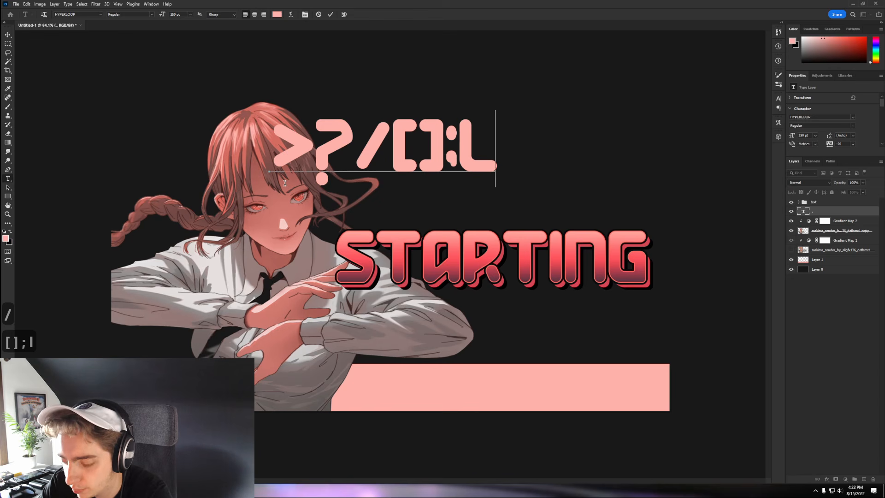
pyautogui.write(";'")
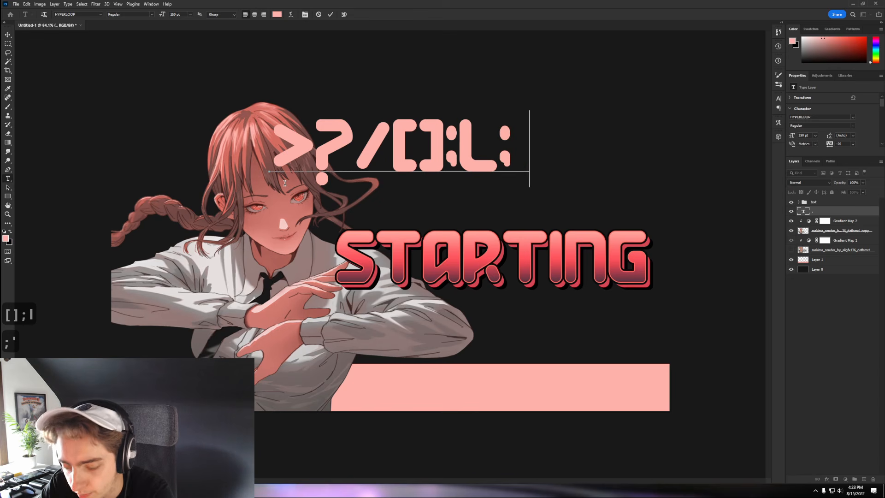
pyautogui.write('$%^')
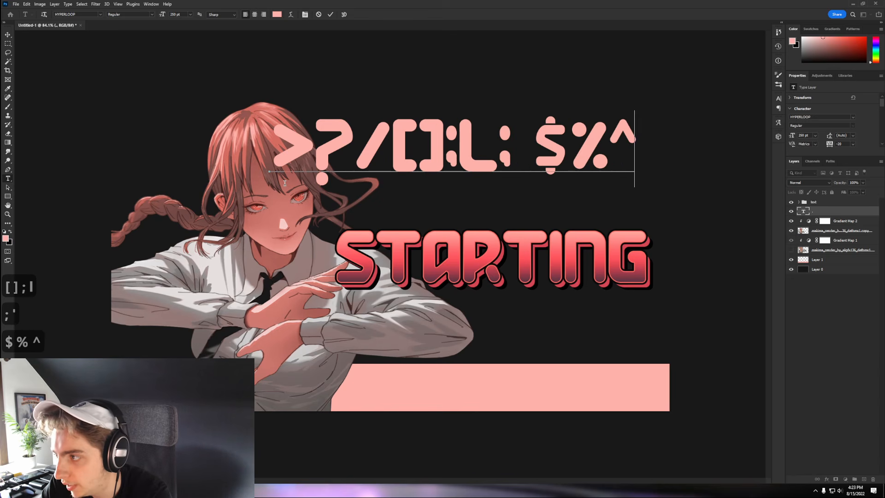
pyautogui.press('BackSpace')
pyautogui.press('BackSpace')
pyautogui.press('BackSpace')
pyautogui.press('BackSpace')
pyautogui.press('BackSpace')
pyautogui.press('BackSpace')
pyautogui.press('BackSpace')
pyautogui.press('BackSpace')
pyautogui.press('BackSpace')
pyautogui.press('BackSpace')
pyautogui.press('BackSpace')
pyautogui.press('BackSpace')
pyautogui.press('BackSpace')
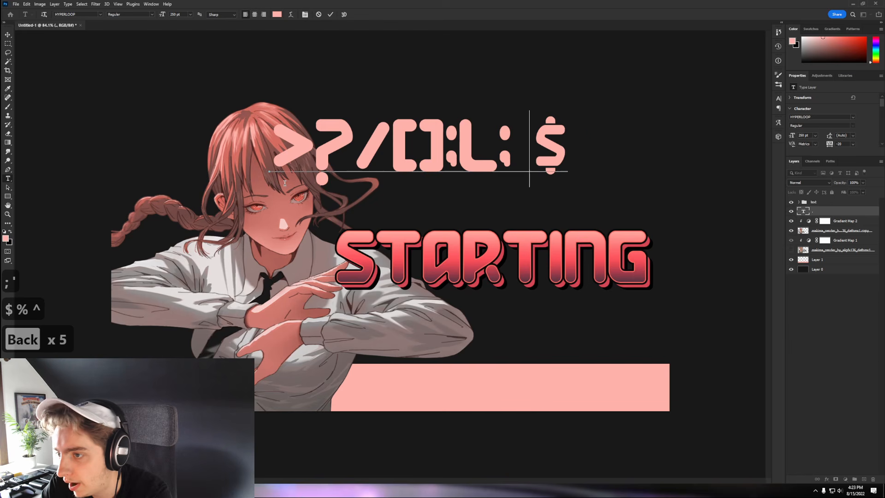
pyautogui.press('BackSpace')
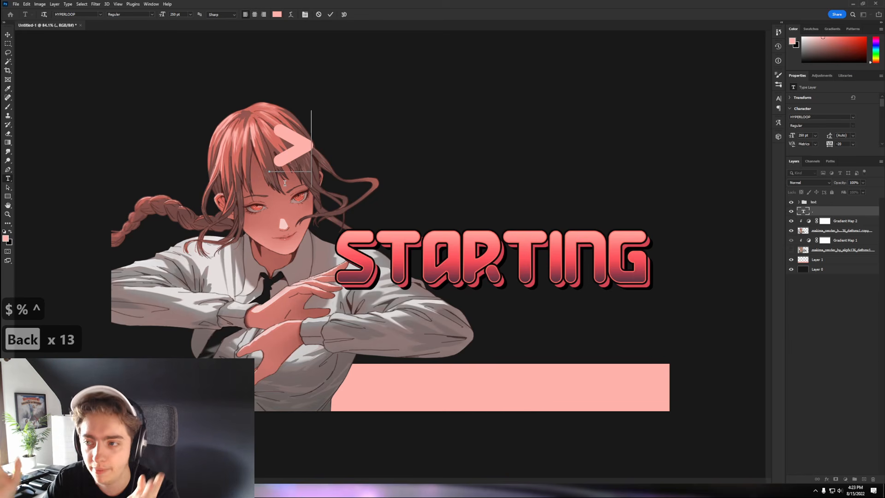
# - Enlarge the '>' to 351 pt and drag it to the upper left beside the head
pyautogui.doubleClick(300, 147)
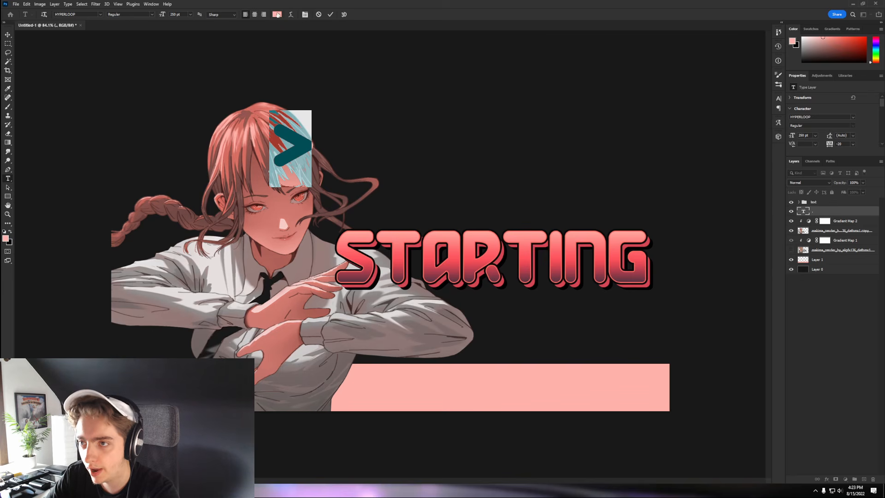
pyautogui.moveTo(159, 16); pyautogui.dragTo(206, 17)
pyautogui.click(8, 36)
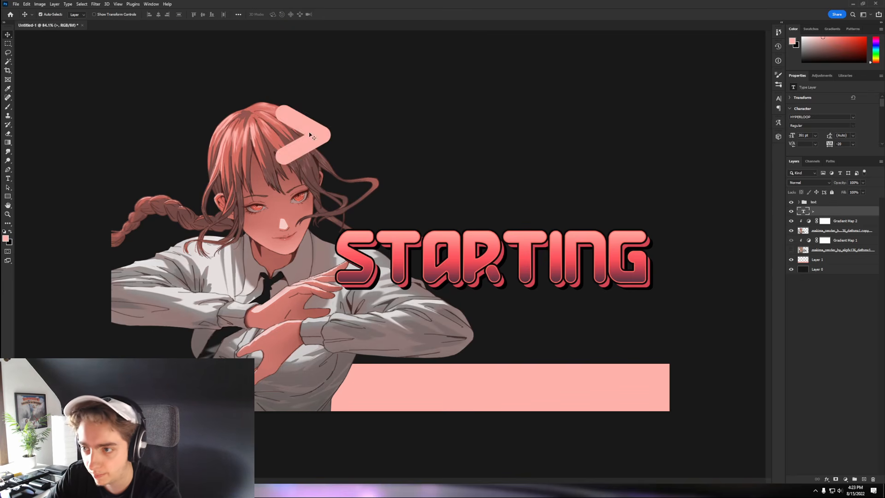
pyautogui.moveTo(308, 132); pyautogui.dragTo(209, 223)
# - Duplicate the '>', shrink it to 136 pt, and place it above STARTING
pyautogui.hotkey('ctrl', 'j')
pyautogui.doubleClick(210, 222)
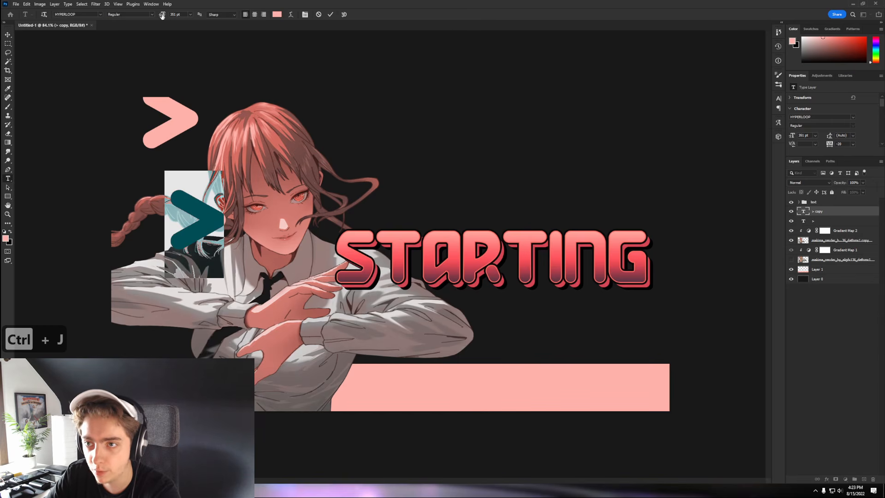
pyautogui.moveTo(162, 16); pyautogui.dragTo(74, 16)
pyautogui.click(9, 36)
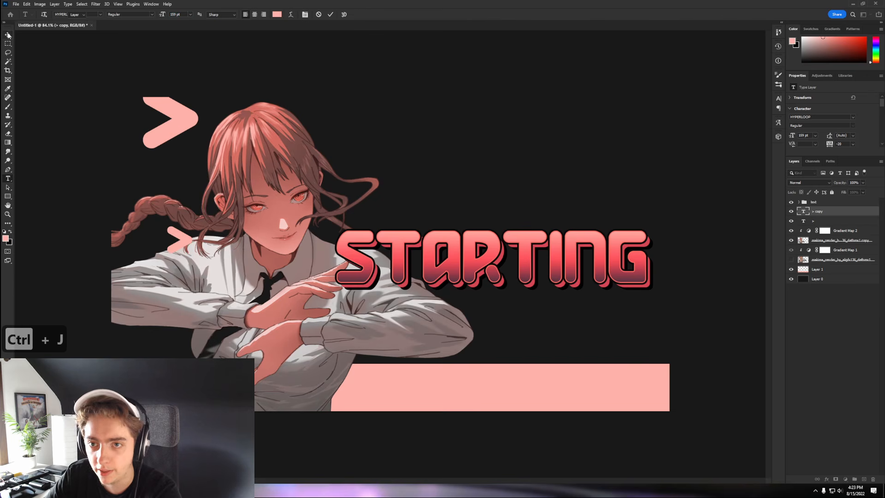
pyautogui.moveTo(182, 239); pyautogui.dragTo(379, 204)
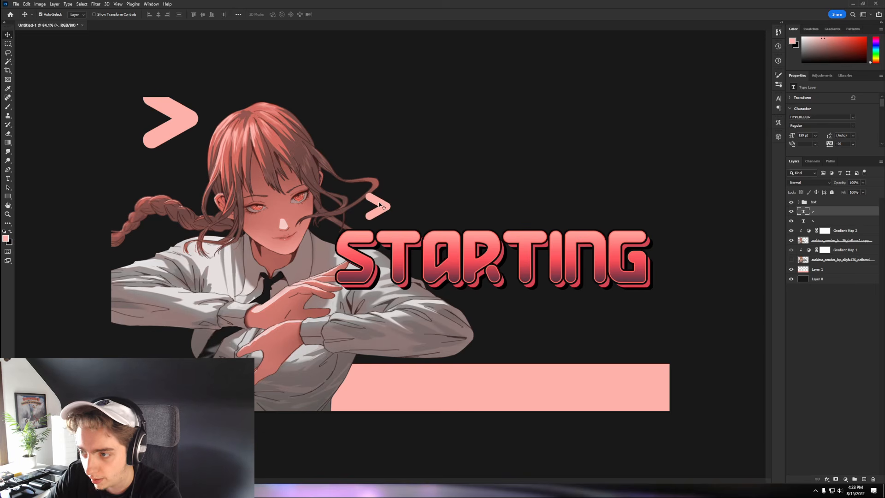
pyautogui.doubleClick(381, 206)
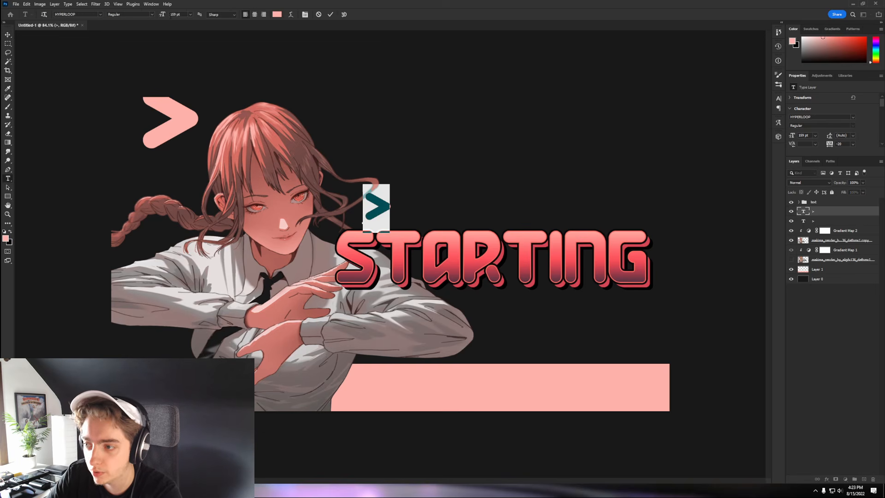
pyautogui.moveTo(161, 17); pyautogui.dragTo(110, 38)
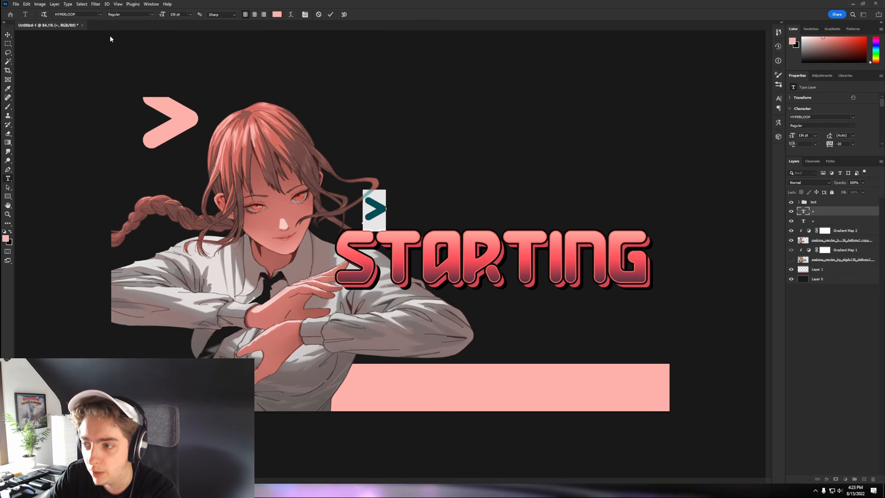
pyautogui.click(10, 35)
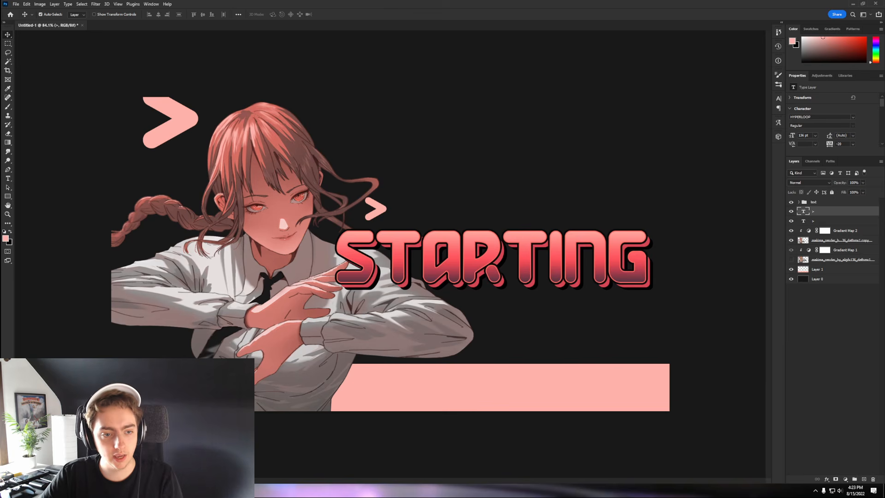
# - Add outlined and red chevron copies at the upper right, then merge and duplicate them
pyautogui.hotkey('ctrl', 'j')
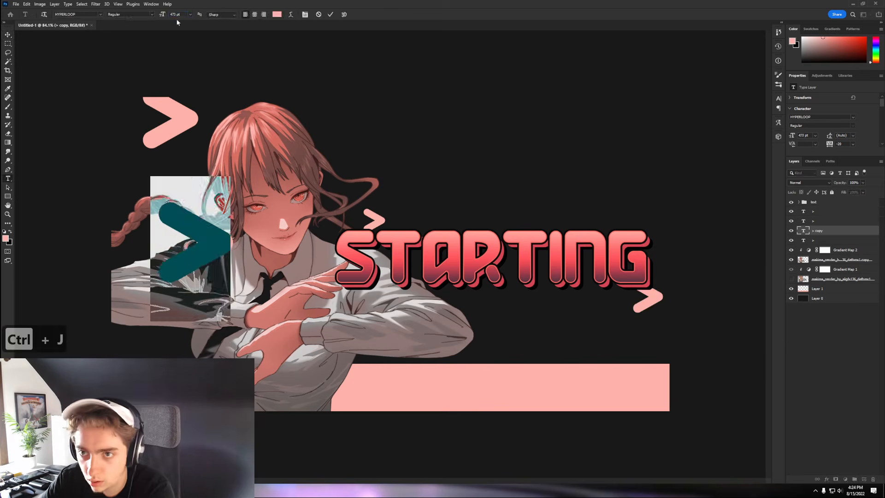
pyautogui.doubleClick(803, 240)
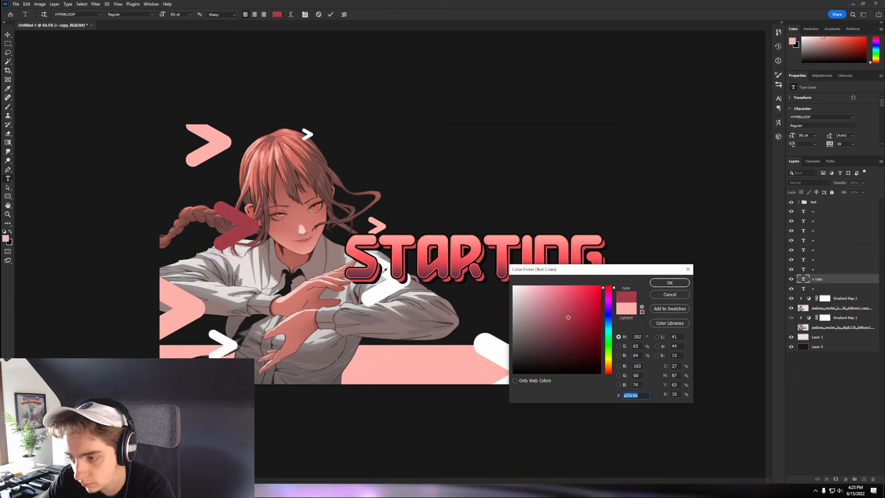
pyautogui.moveTo(363, 98); pyautogui.dragTo(494, 179)
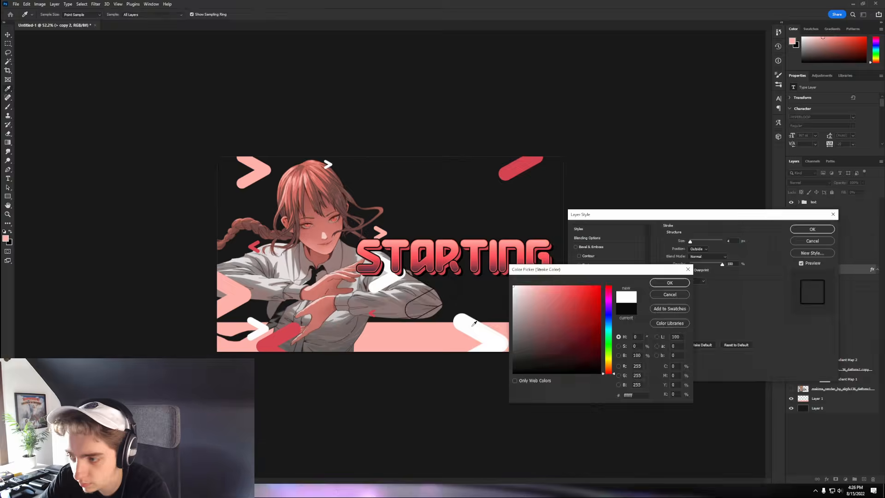
pyautogui.press('Return')
pyautogui.press('Return')
pyautogui.hotkey('ctrl', 'j')
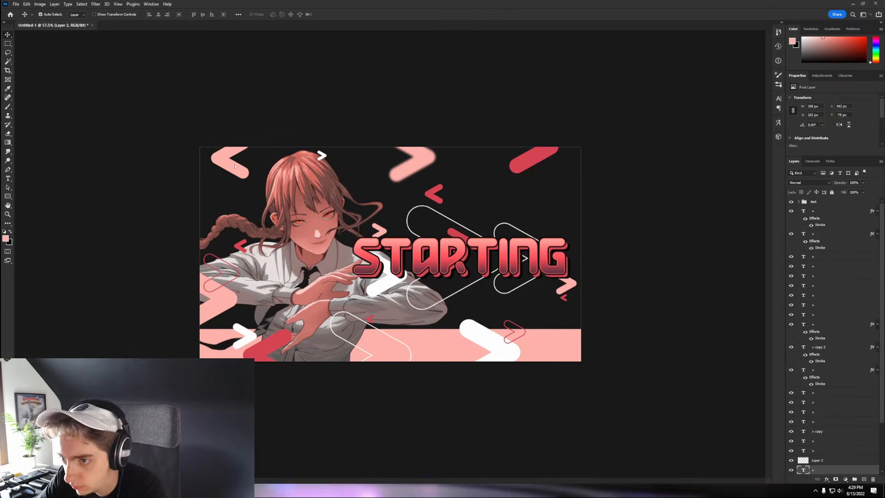
pyautogui.hotkey('ctrl', 'e')
pyautogui.hotkey('ctrl', 'j')
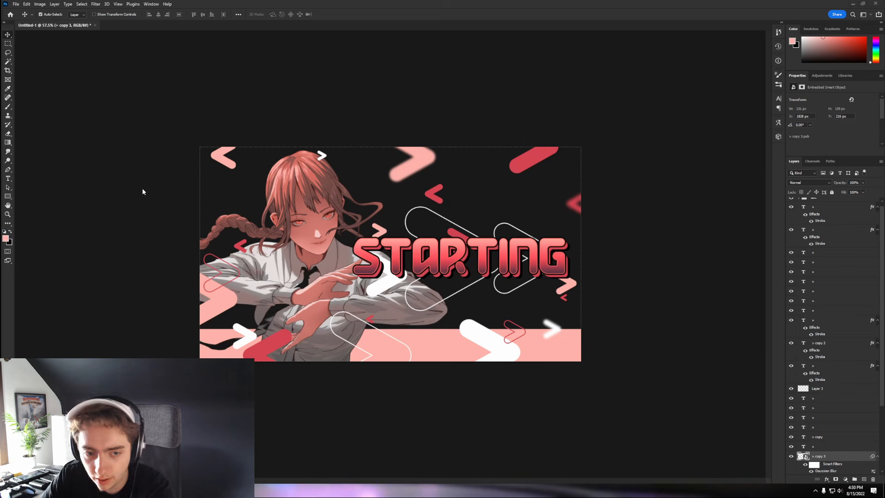
# - Duplicate the Starting copy 2 text layer and enlarge the copy to 632 pt
pyautogui.click(365, 250)
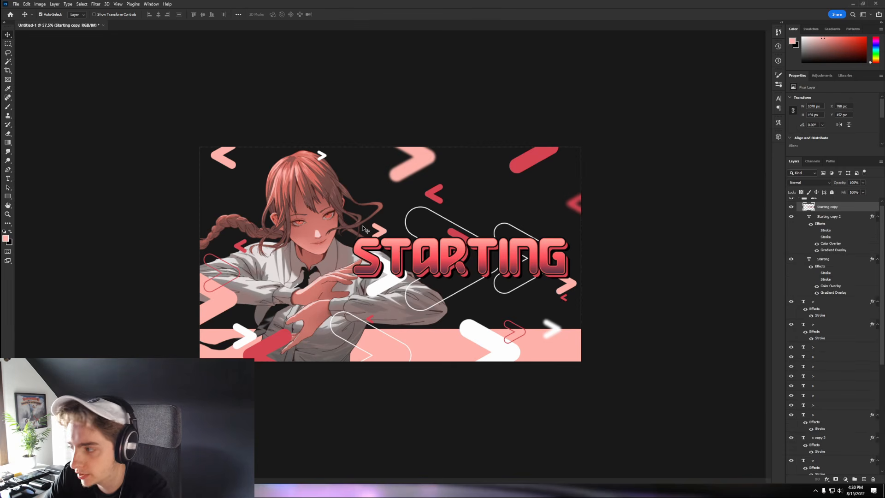
pyautogui.click(828, 218)
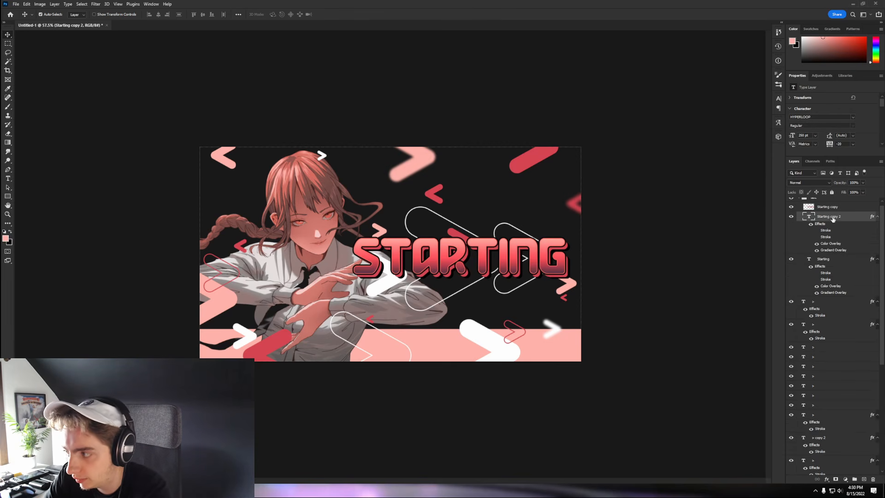
pyautogui.hotkey('ctrl', 'j')
pyautogui.hotkey('ctrl', 't')
pyautogui.moveTo(420, 258); pyautogui.dragTo(339, 214)
pyautogui.press('Return')
pyautogui.doubleClick(338, 214)
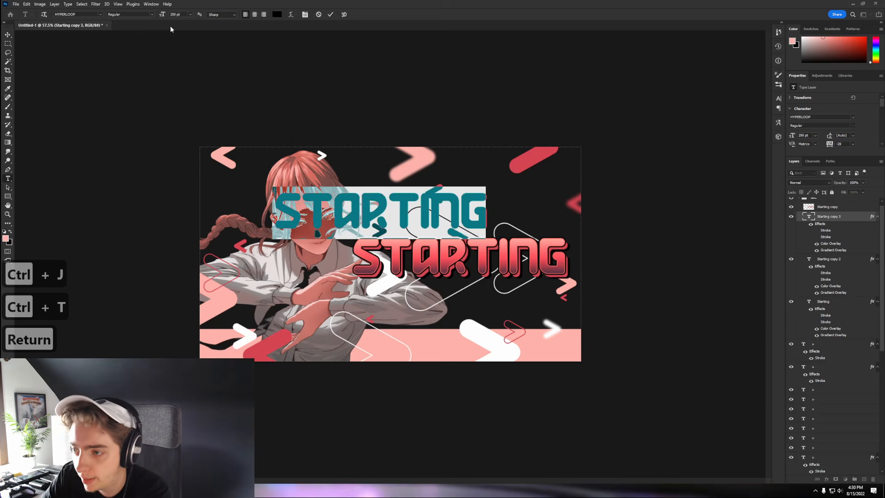
pyautogui.moveTo(185, 17); pyautogui.dragTo(295, 24)
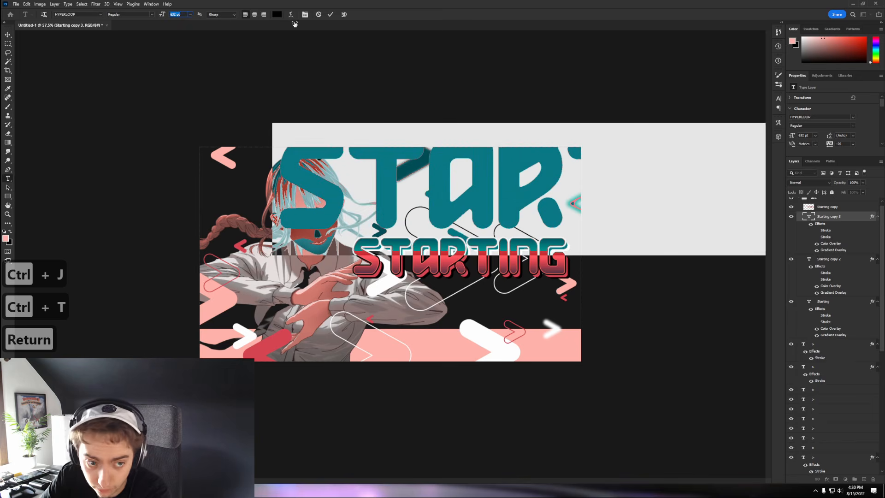
pyautogui.hotkey('ctrl', 'Return')
# - Rotate the big STARTING to vertical at the left edge and move it behind the girl
pyautogui.hotkey('ctrl', '-')
pyautogui.hotkey('ctrl', 't')
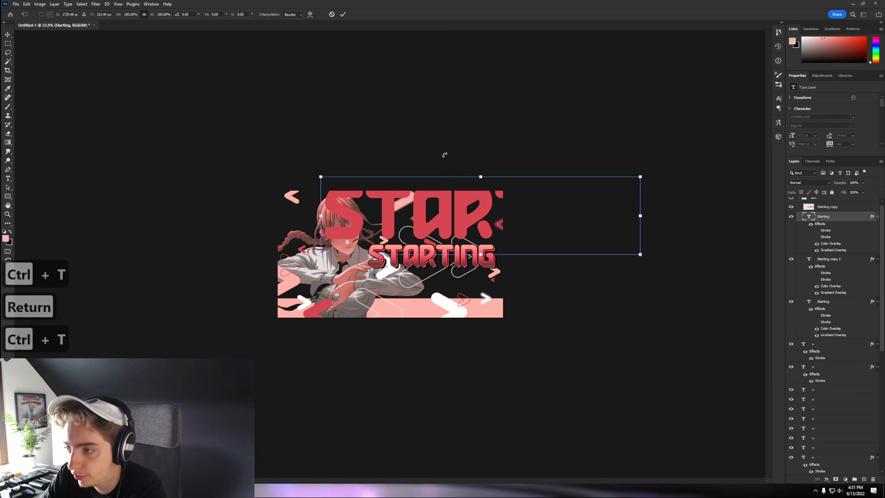
pyautogui.moveTo(445, 155); pyautogui.dragTo(420, 252)
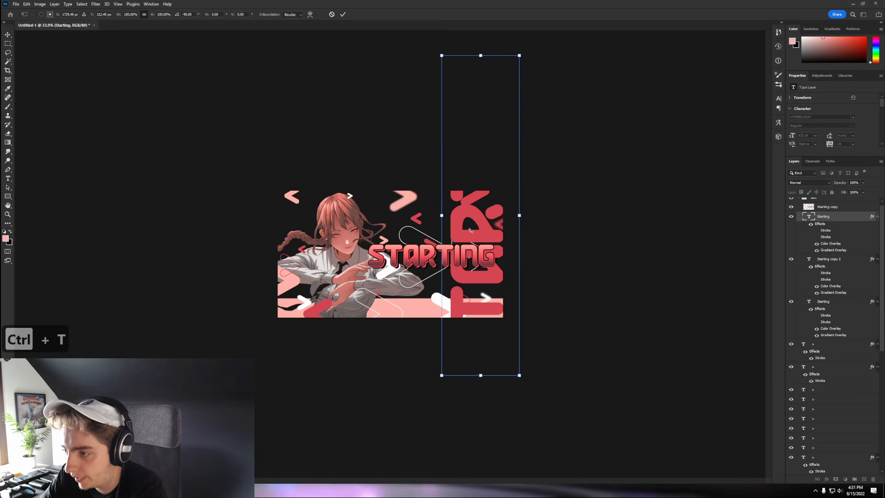
pyautogui.moveTo(470, 230); pyautogui.dragTo(307, 240)
pyautogui.press('Return')
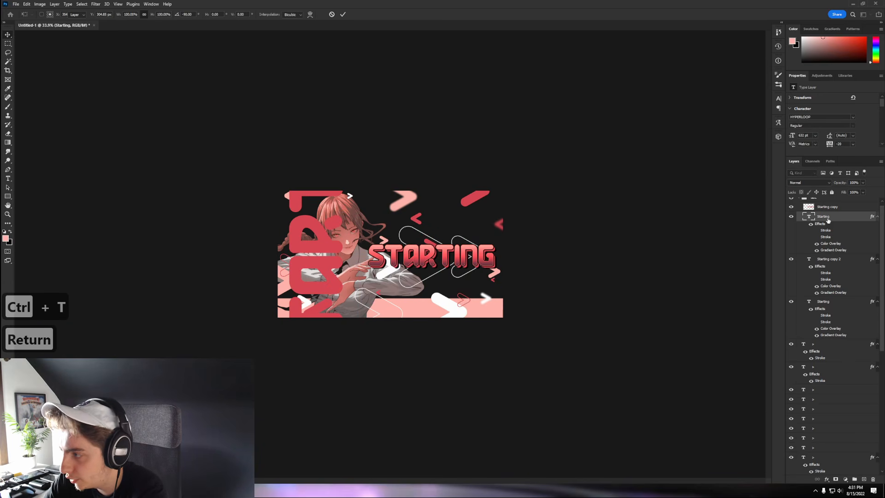
pyautogui.moveTo(828, 220); pyautogui.dragTo(835, 458)
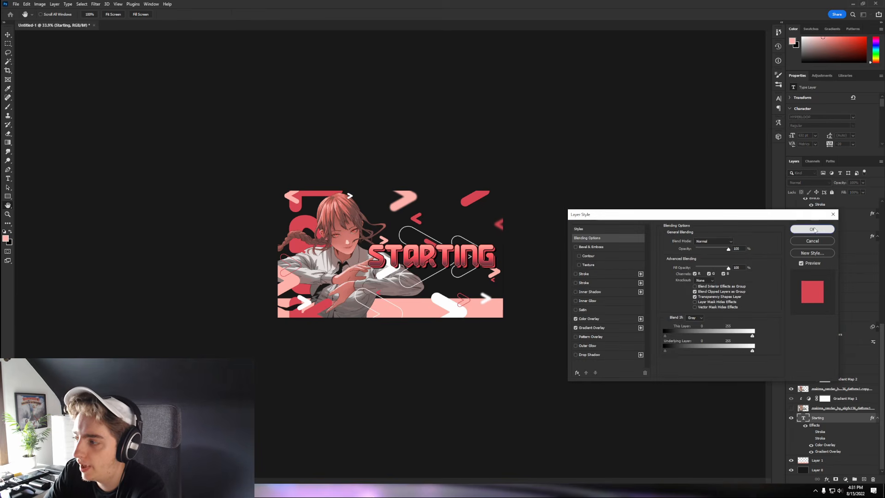
pyautogui.click(812, 229)
# - Group all the chevron layers into a group named 'tri'
pyautogui.scroll(3, 286, 229)
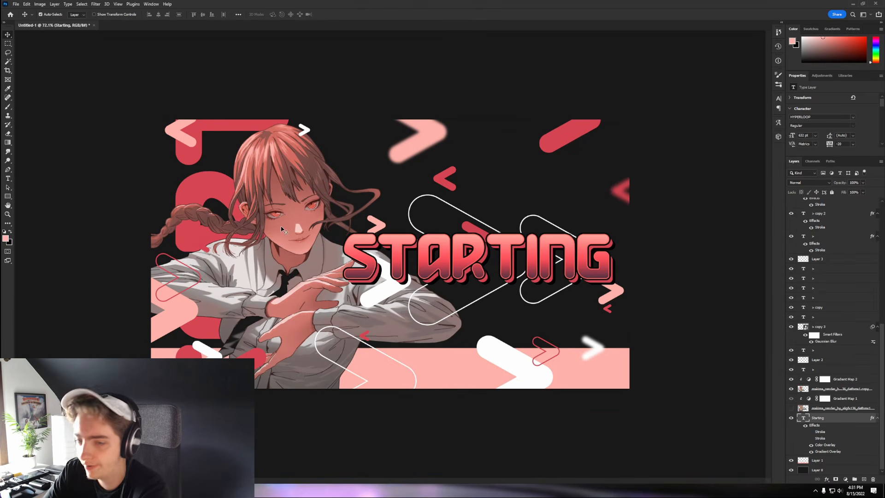
pyautogui.scroll(3, 834, 320)
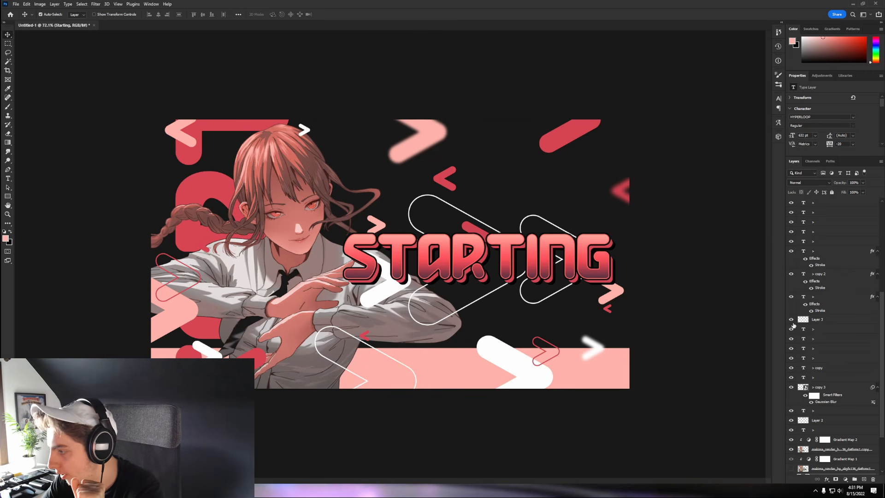
pyautogui.scroll(5, 830, 367)
pyautogui.click(830, 367)
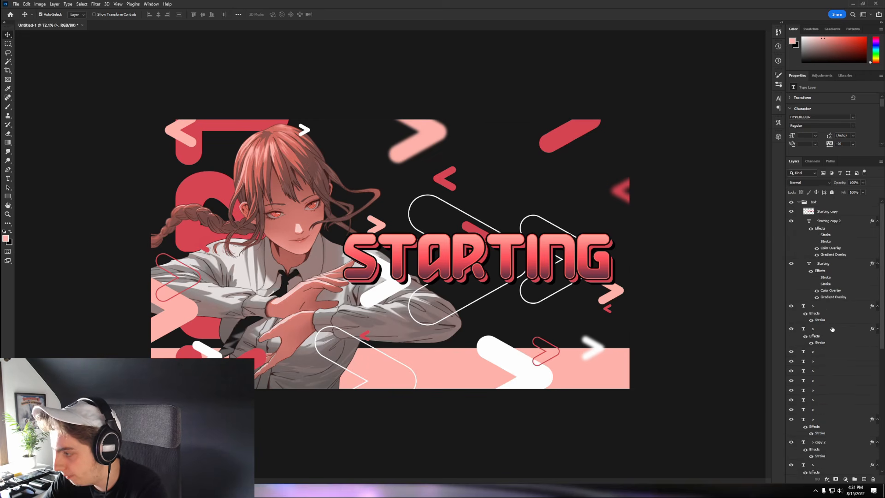
pyautogui.keyDown('shift'); pyautogui.click(855, 465); pyautogui.keyUp('shift')
pyautogui.click(854, 479)
pyautogui.doubleClick(816, 306)
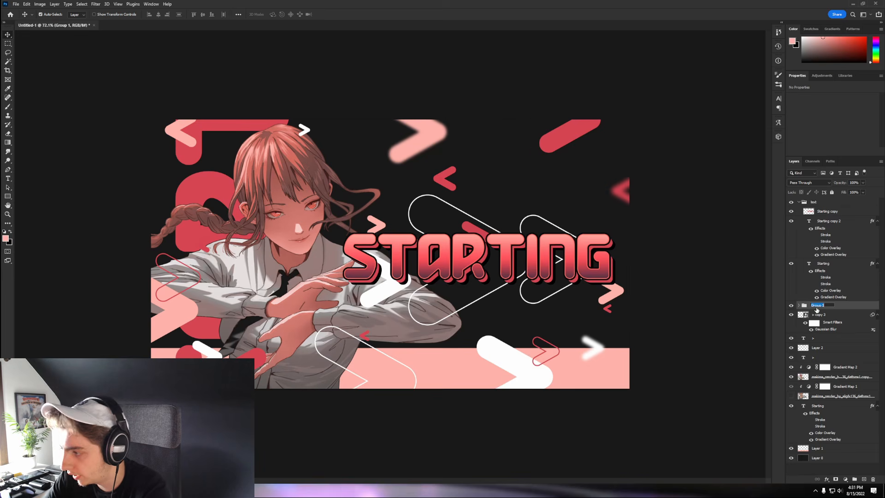
pyautogui.write('tri')
pyautogui.press('Return')
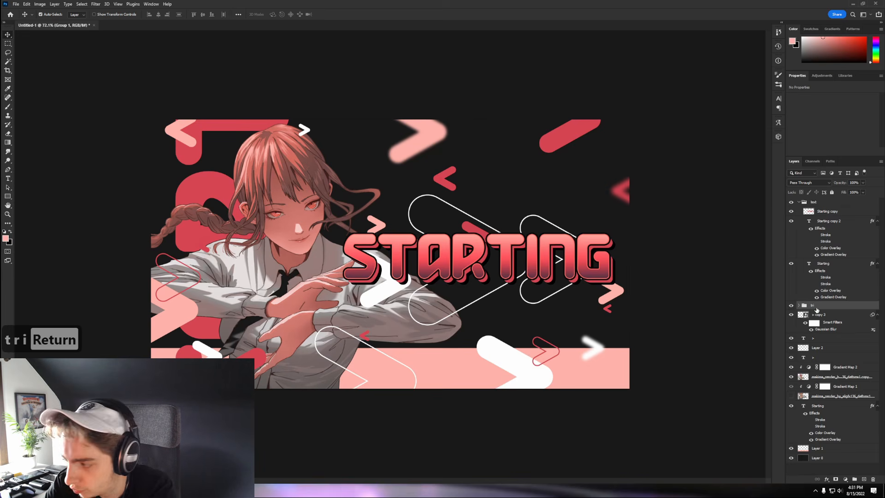
pyautogui.click(799, 202)
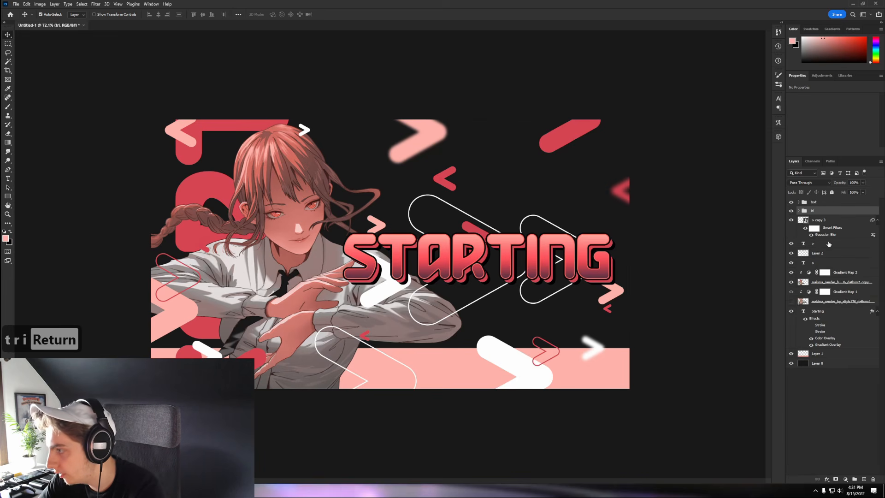
pyautogui.click(825, 266)
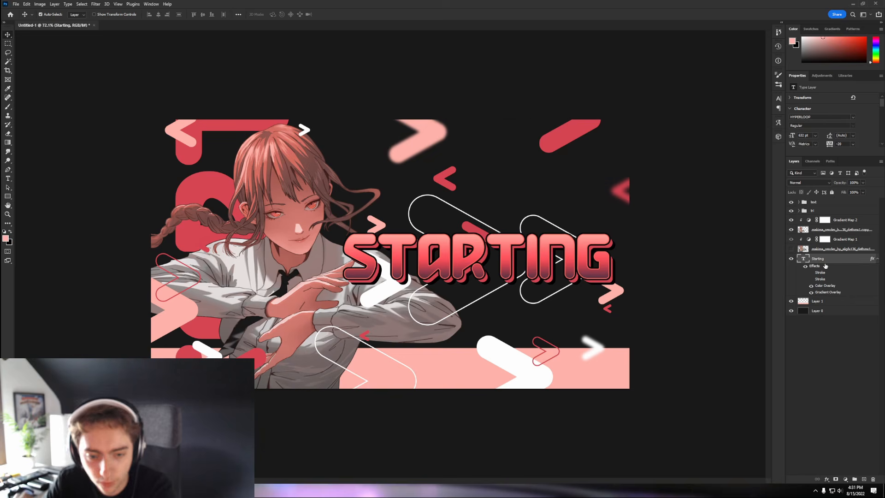
# - Create a small 'starting' text layer above STARTING in the MD Airline HR font
pyautogui.click(8, 178)
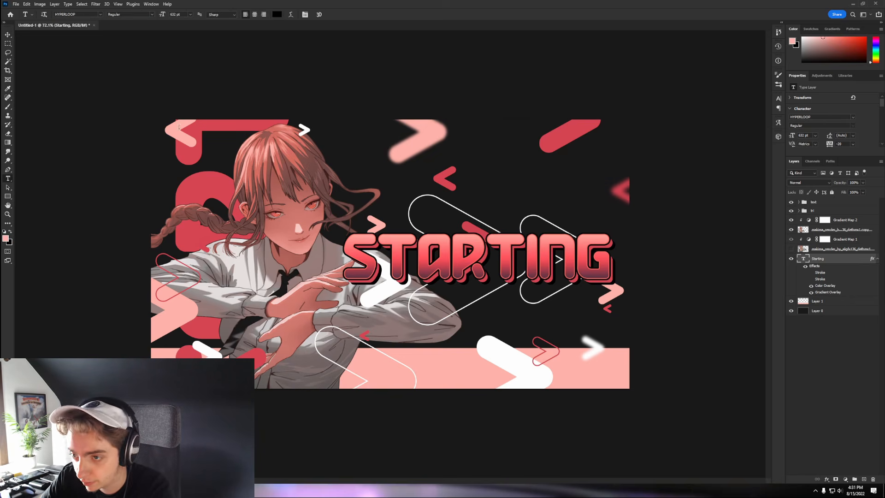
pyautogui.click(363, 184)
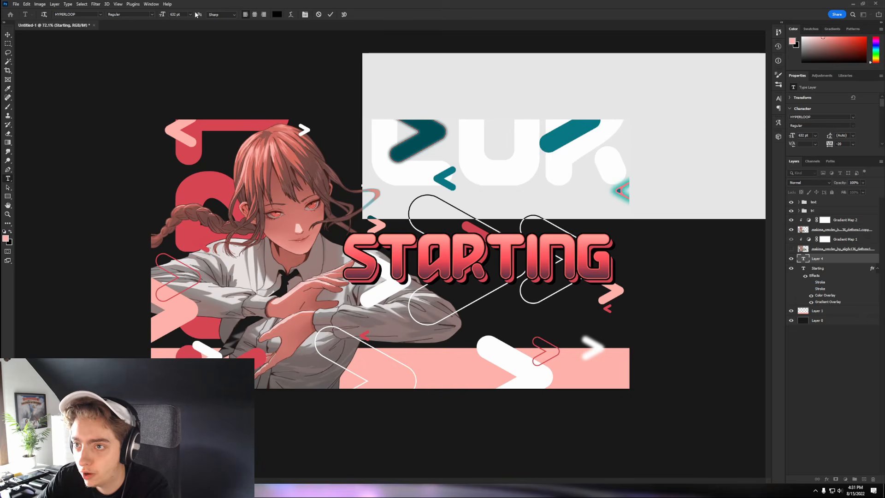
pyautogui.moveTo(163, 15); pyautogui.dragTo(35, 30)
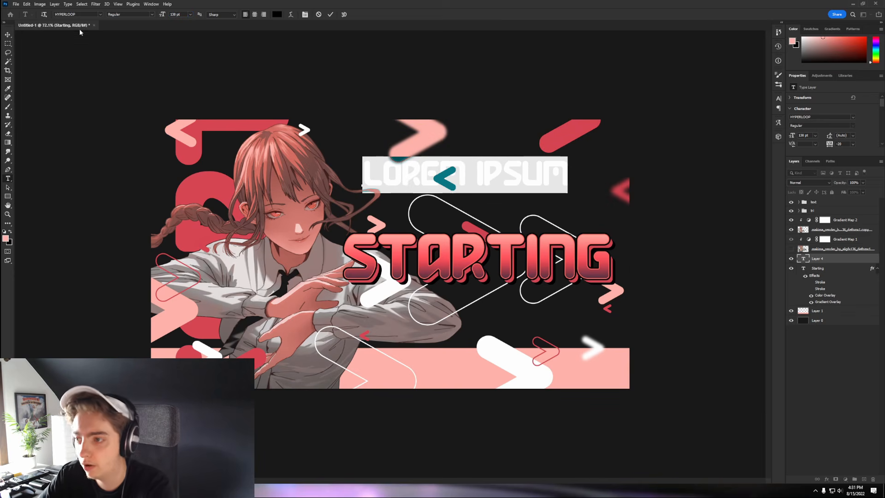
pyautogui.click(76, 14)
pyautogui.write('MDs')
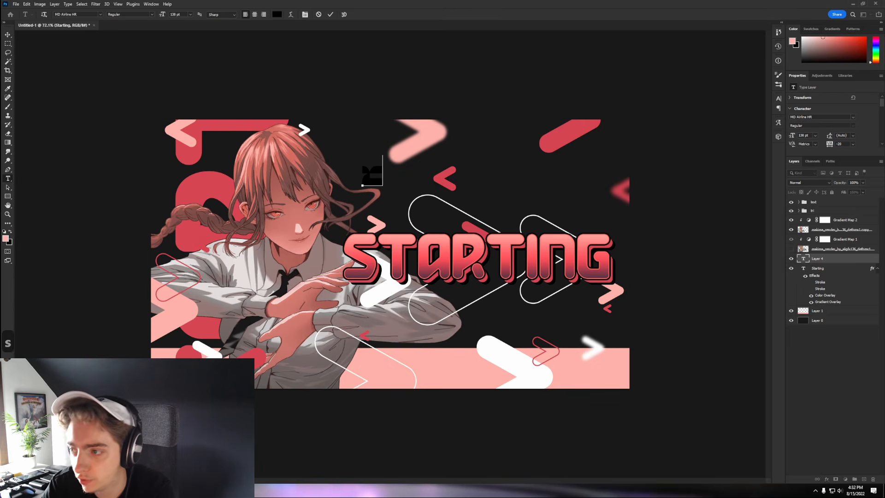
pyautogui.write('tarting')
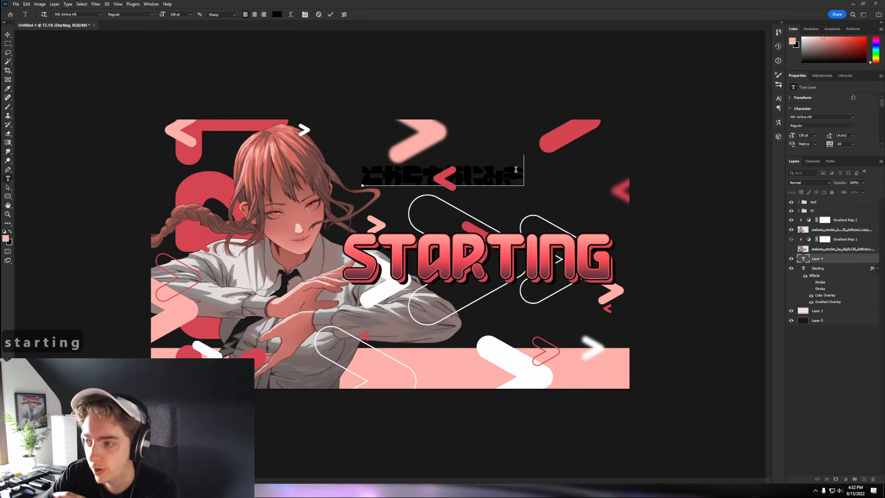
pyautogui.moveTo(518, 178); pyautogui.dragTo(362, 179)
pyautogui.scroll(-2, 848, 124)
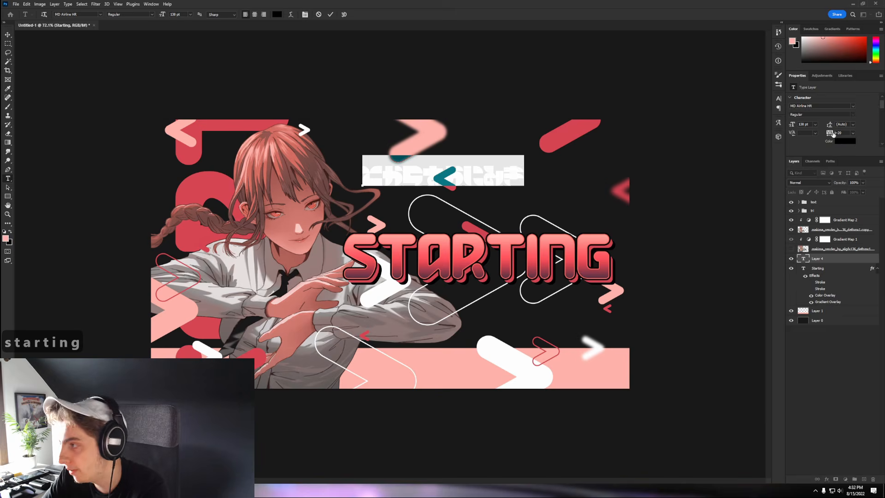
# - Make the text white, 35 pt with 1580 tracking, and move it topmost and onto STARTING
pyautogui.click(847, 119)
pyautogui.click(513, 286)
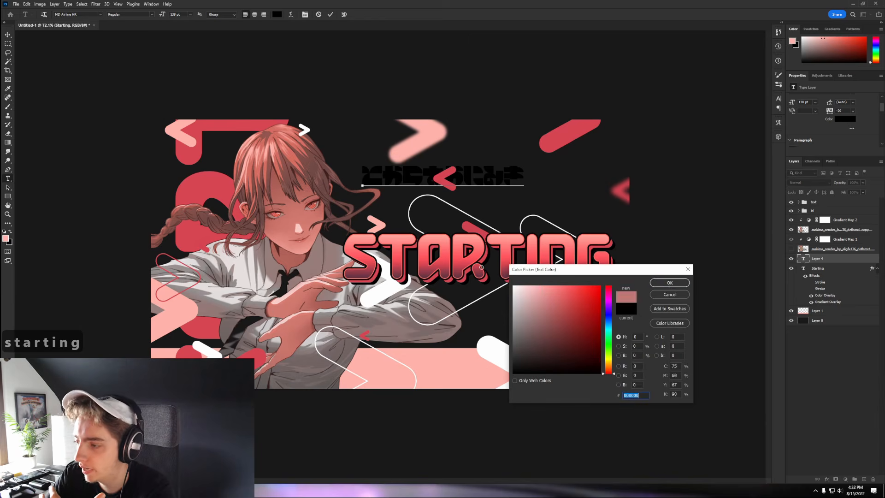
pyautogui.click(670, 283)
pyautogui.moveTo(791, 102); pyautogui.dragTo(754, 106)
pyautogui.moveTo(828, 112); pyautogui.dragTo(854, 113)
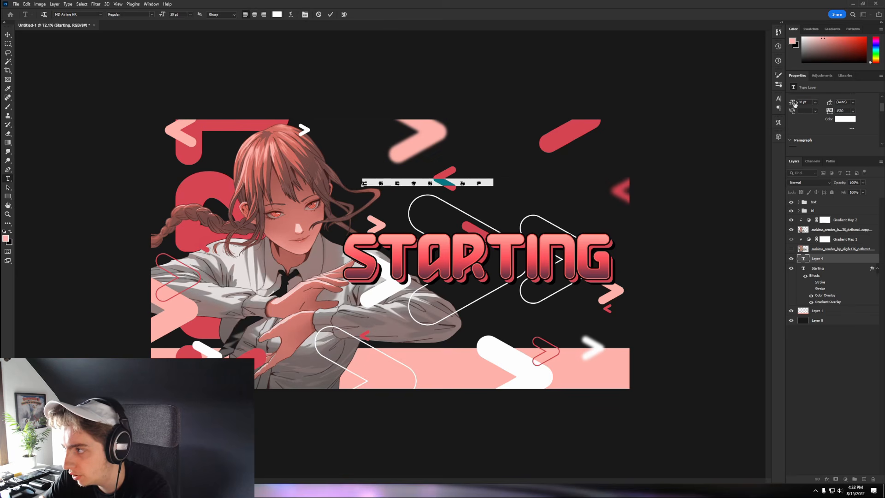
pyautogui.moveTo(792, 103); pyautogui.dragTo(816, 112)
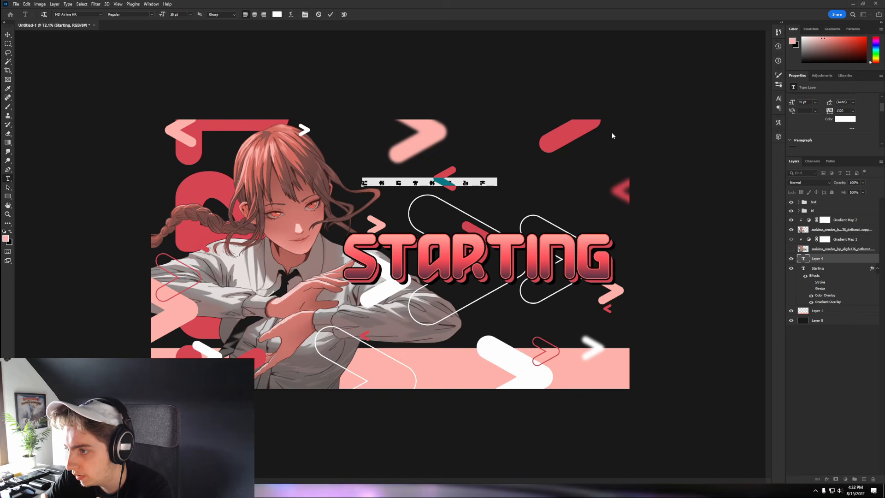
pyautogui.moveTo(811, 261); pyautogui.dragTo(804, 199)
pyautogui.click(7, 34)
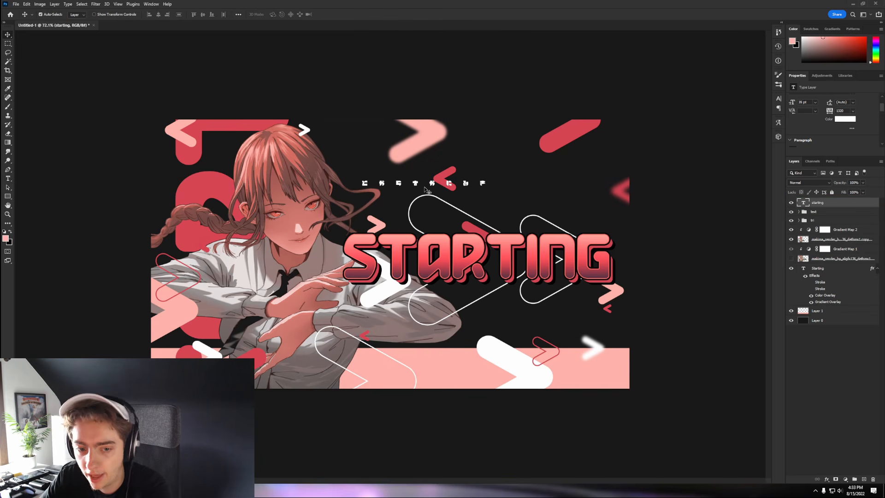
pyautogui.moveTo(425, 188); pyautogui.dragTo(429, 256)
# - Duplicate the spaced text, enlarge the copy to 518 pt, and move it left
pyautogui.hotkey('ctrl', '-')
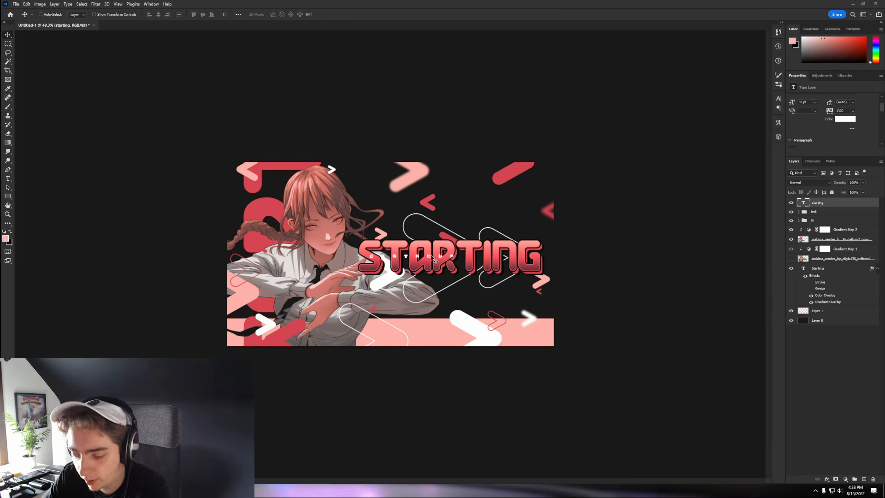
pyautogui.hotkey('ctrl', 'j')
pyautogui.moveTo(433, 259); pyautogui.dragTo(444, 220)
pyautogui.doubleClick(444, 220)
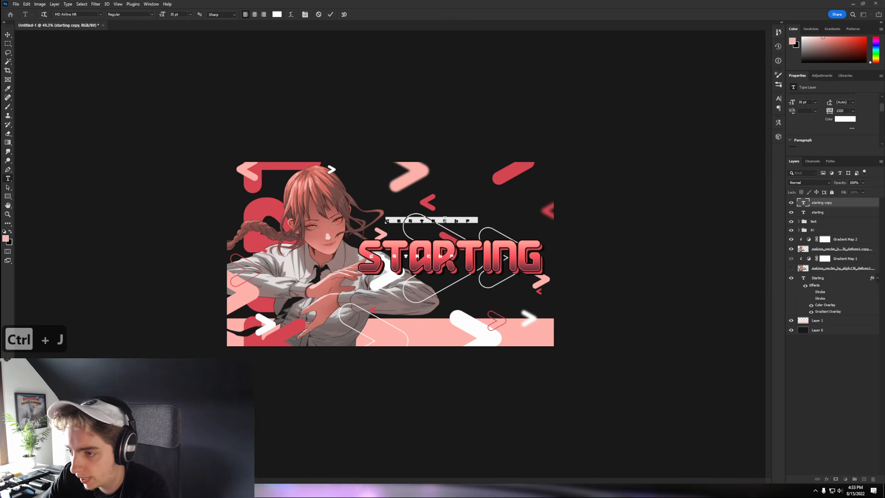
pyautogui.moveTo(828, 115); pyautogui.dragTo(881, 104)
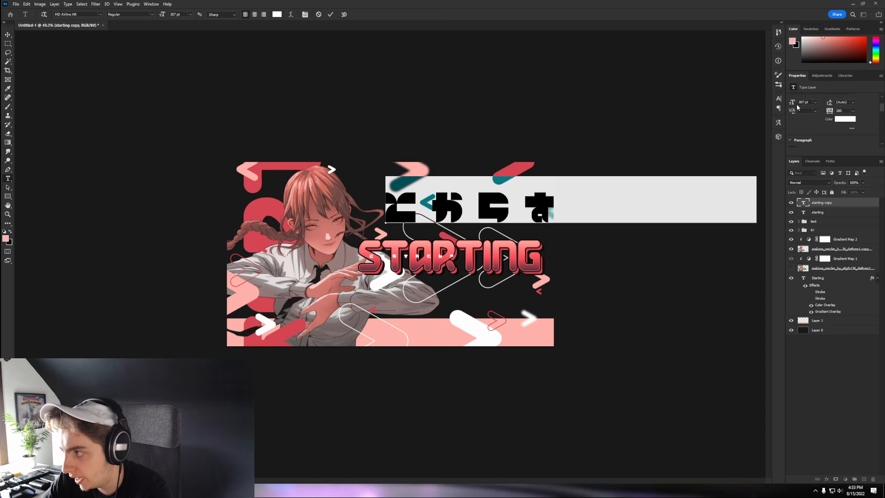
pyautogui.moveTo(797, 107); pyautogui.dragTo(821, 108)
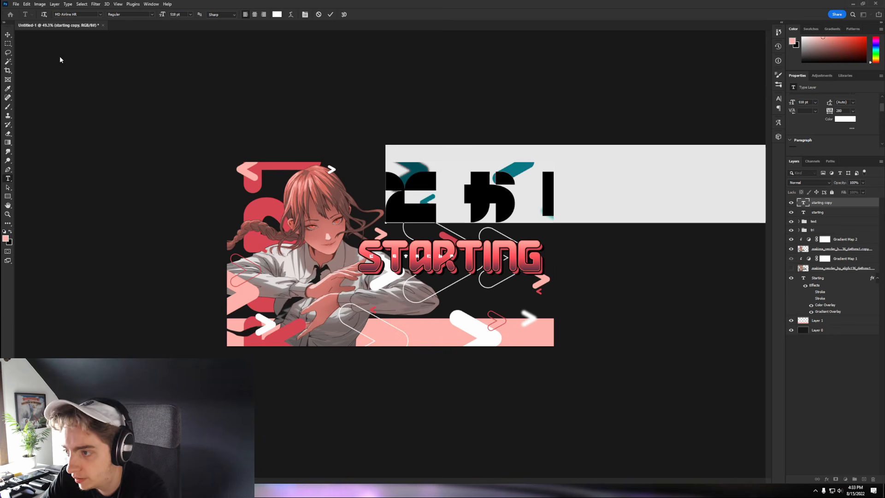
pyautogui.click(8, 34)
pyautogui.moveTo(480, 224); pyautogui.dragTo(461, 224)
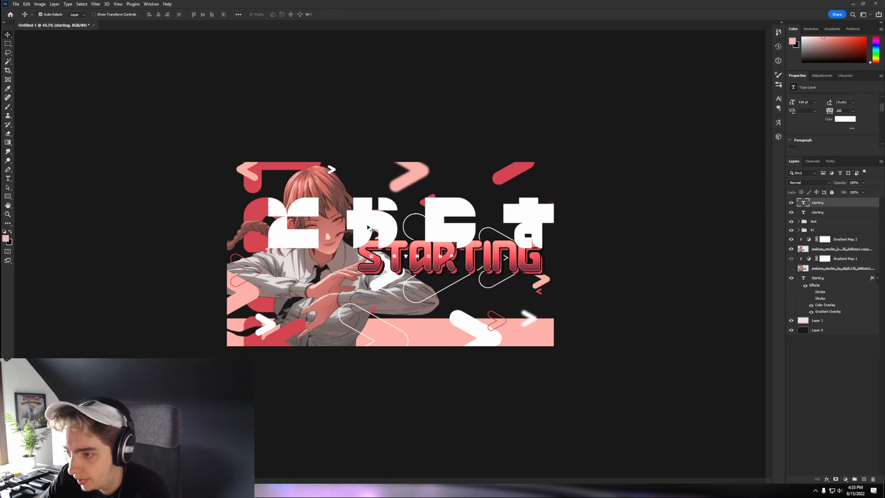
# - Reset the copy's tracking to 0, keep only four characters, and place them behind STARTING
pyautogui.doubleClick(804, 202)
pyautogui.moveTo(830, 112); pyautogui.dragTo(856, 112)
pyautogui.click(854, 111)
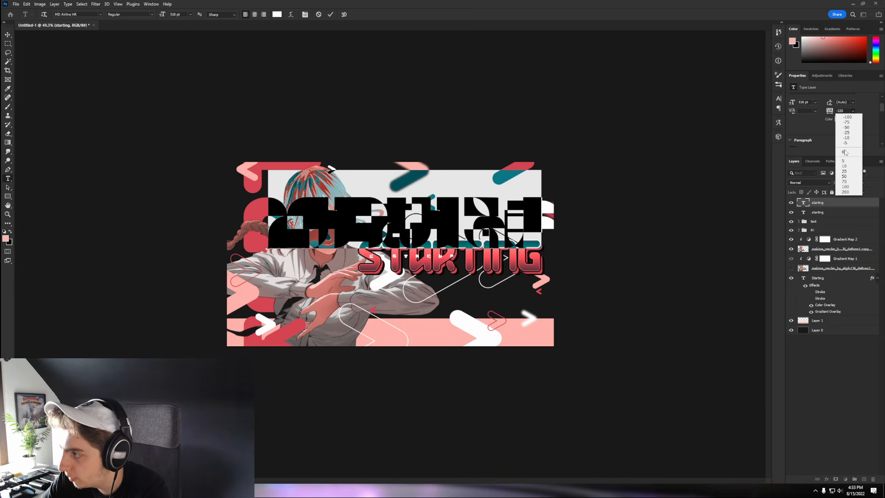
pyautogui.click(841, 156)
pyautogui.moveTo(499, 207); pyautogui.dragTo(722, 201)
pyautogui.press('BackSpace')
pyautogui.click(8, 35)
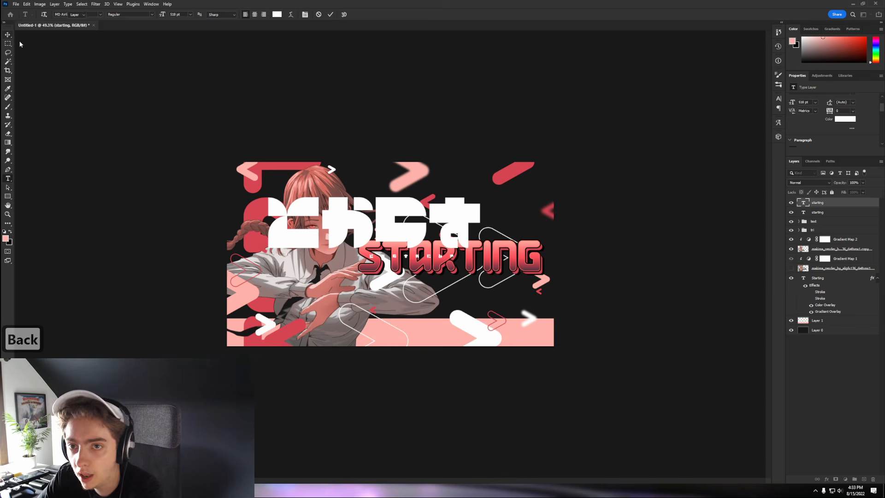
pyautogui.moveTo(403, 201); pyautogui.dragTo(564, 243)
pyautogui.moveTo(830, 221); pyautogui.dragTo(833, 226)
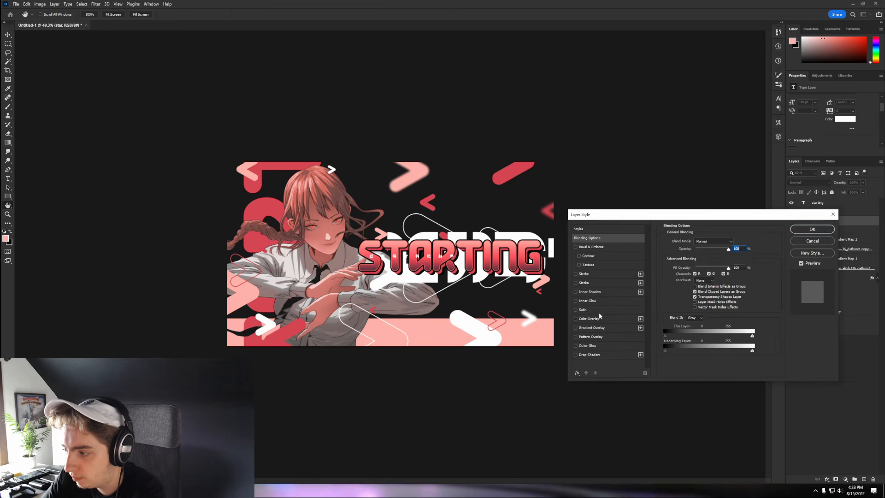
# - Give the four characters a dark #343434 Color Overlay and shift them right
pyautogui.click(596, 318)
pyautogui.click(735, 242)
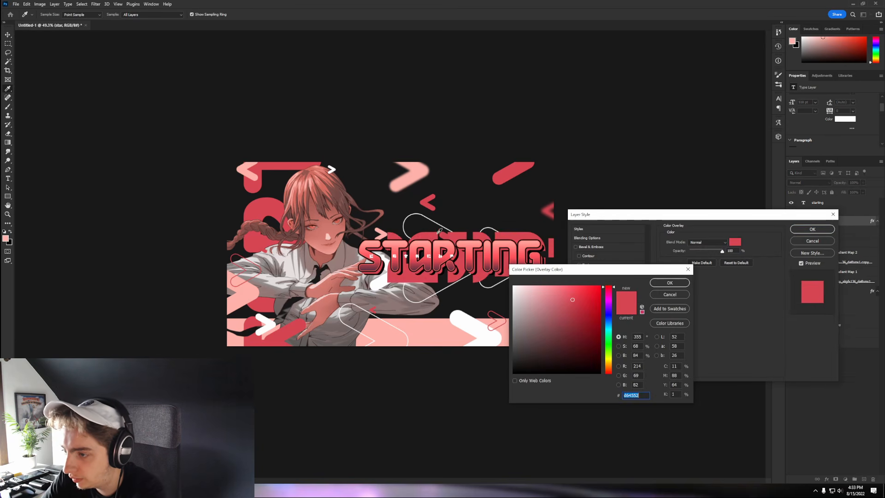
pyautogui.click(416, 177)
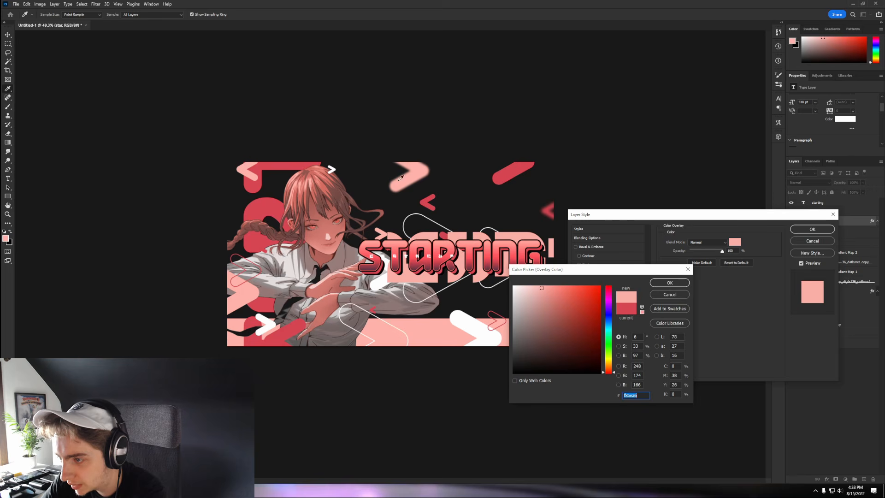
pyautogui.click(301, 322)
pyautogui.click(417, 327)
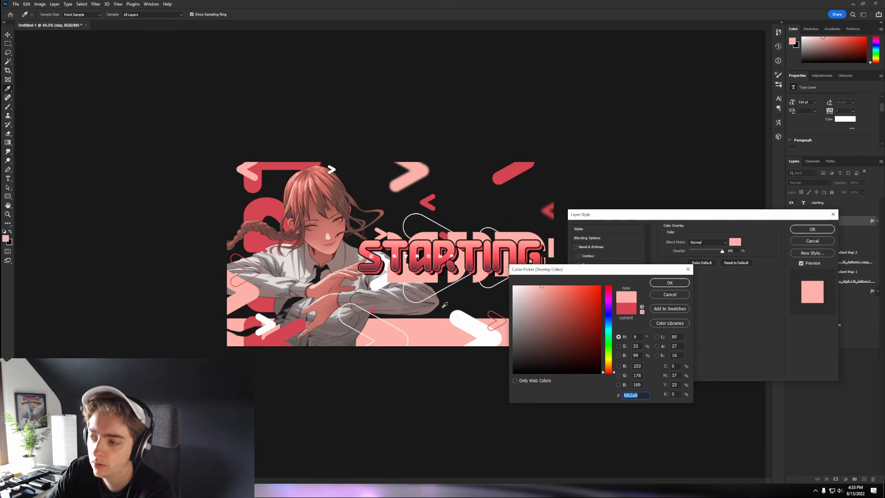
pyautogui.click(442, 307)
pyautogui.click(512, 371)
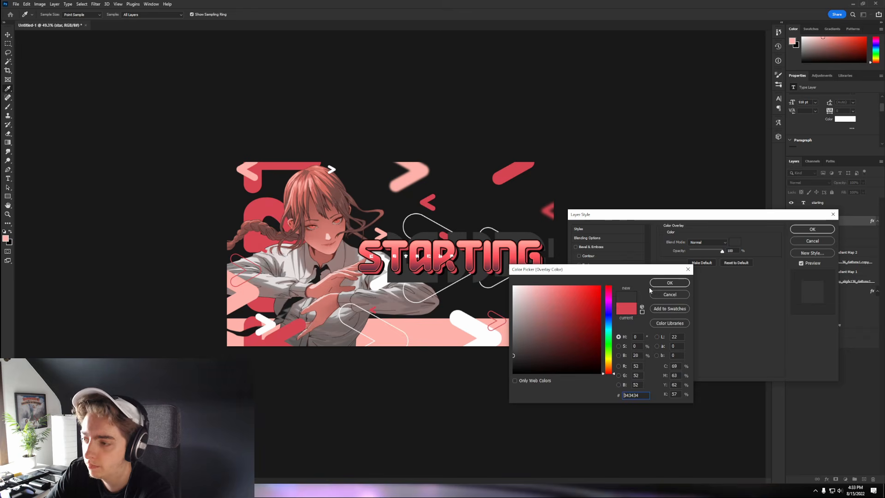
pyautogui.click(670, 282)
pyautogui.press('Return')
pyautogui.scroll(3, 553, 239)
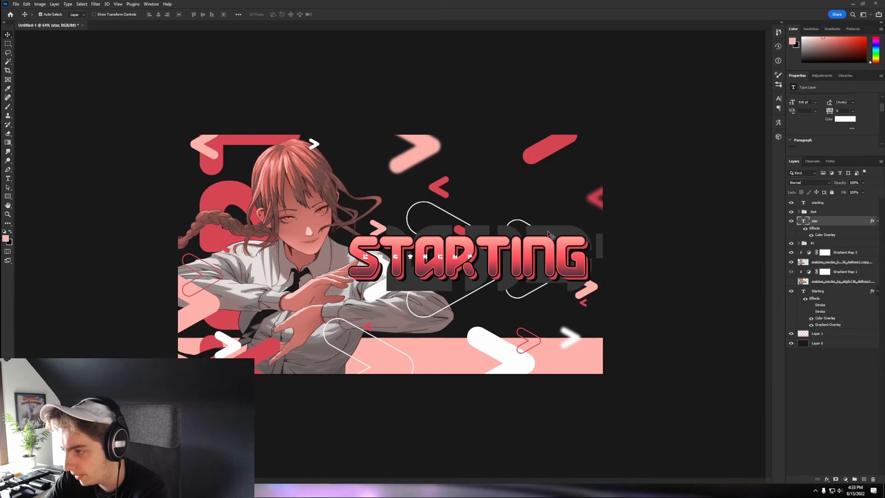
pyautogui.moveTo(546, 231); pyautogui.dragTo(454, 369)
# - Duplicate the dark characters with 0 fill, no colour overlay, and a 4 px stroke
pyautogui.hotkey('ctrl', 'j')
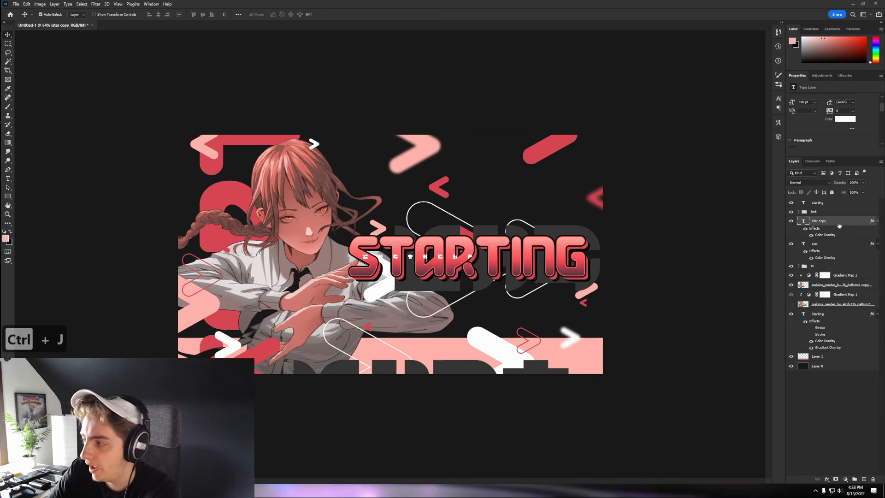
pyautogui.doubleClick(838, 225)
pyautogui.moveTo(700, 268); pyautogui.dragTo(653, 269)
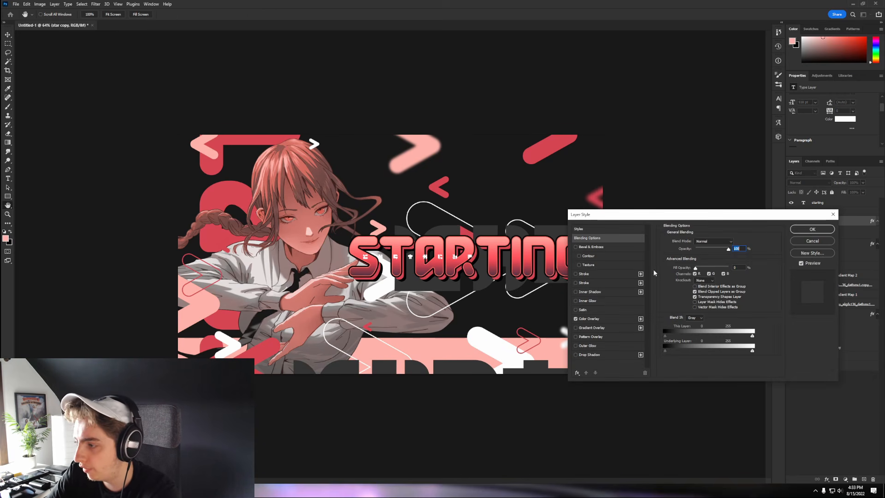
pyautogui.click(576, 318)
pyautogui.click(588, 275)
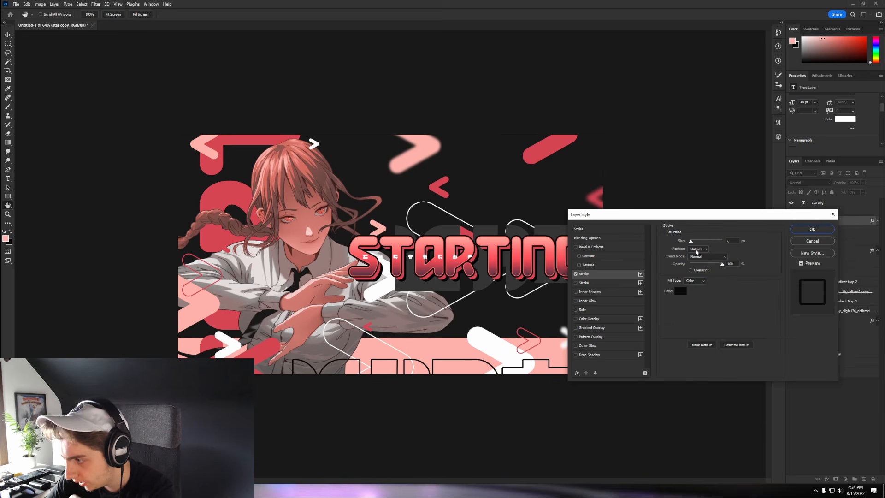
pyautogui.moveTo(691, 241); pyautogui.dragTo(689, 241)
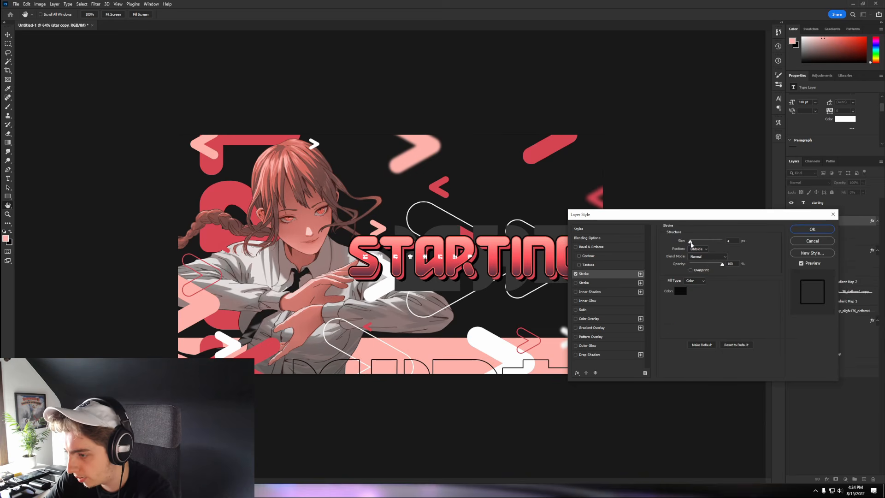
pyautogui.click(812, 229)
# - Move the outlined characters left along the bottom edge of the banner
pyautogui.hotkey('ctrl', 't')
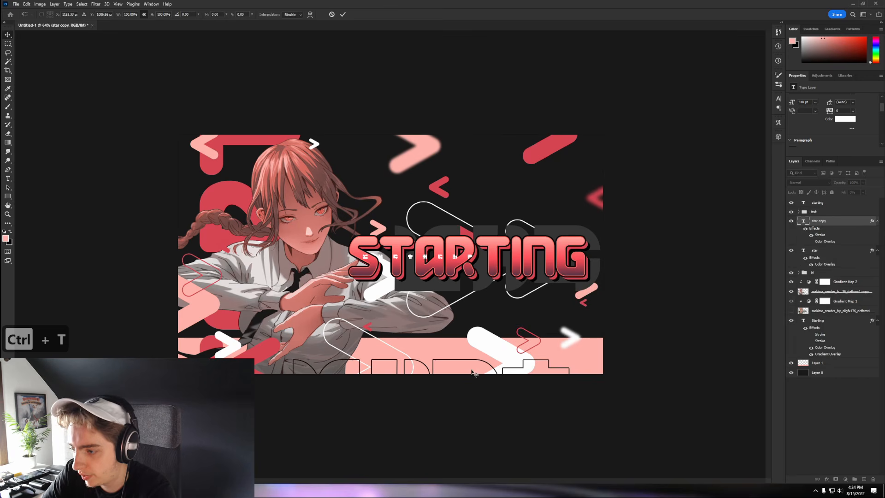
pyautogui.moveTo(460, 376); pyautogui.dragTo(316, 379)
pyautogui.press('Return')
pyautogui.scroll(-2, 449, 229)
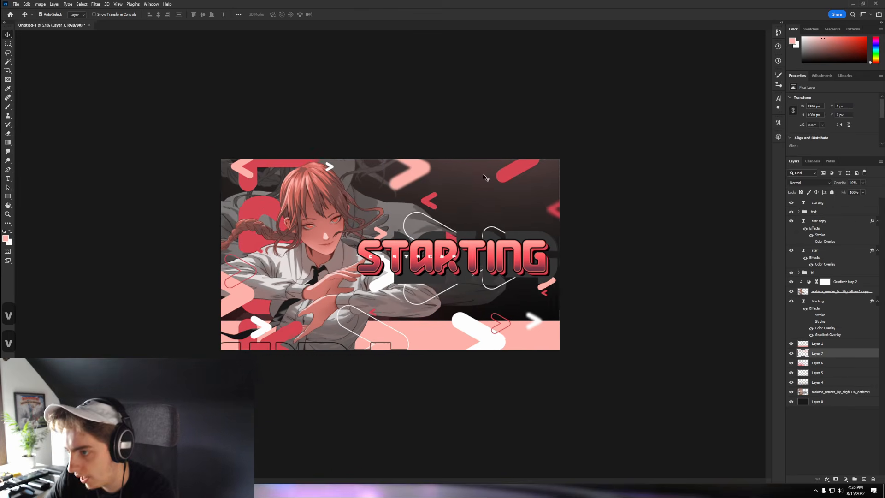
pyautogui.scroll(2, 481, 175)
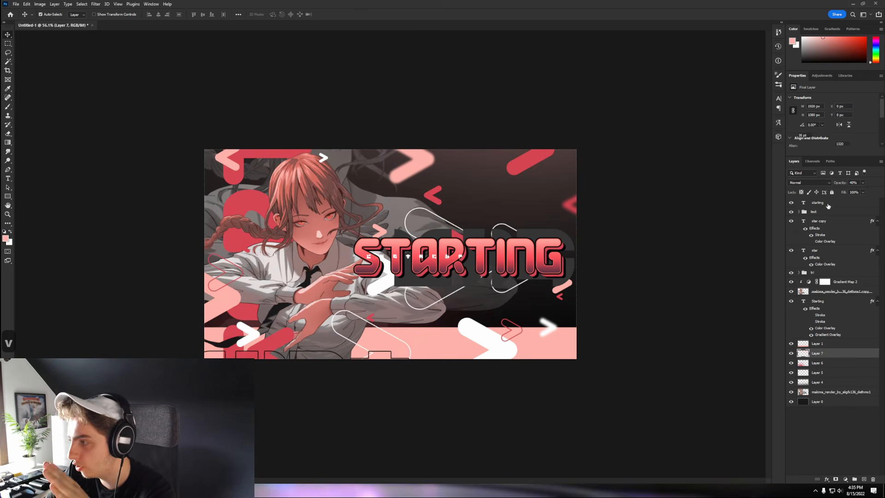
pyautogui.click(803, 205)
pyautogui.click(846, 480)
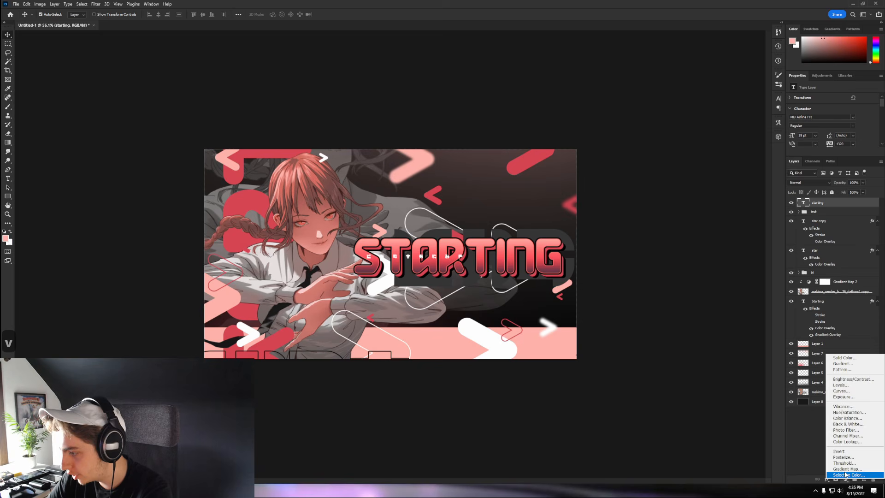
# - Add Brightness/Contrast with contrast 16 and Vibrance with saturation +18
pyautogui.click(848, 383)
pyautogui.moveTo(834, 131); pyautogui.dragTo(839, 131)
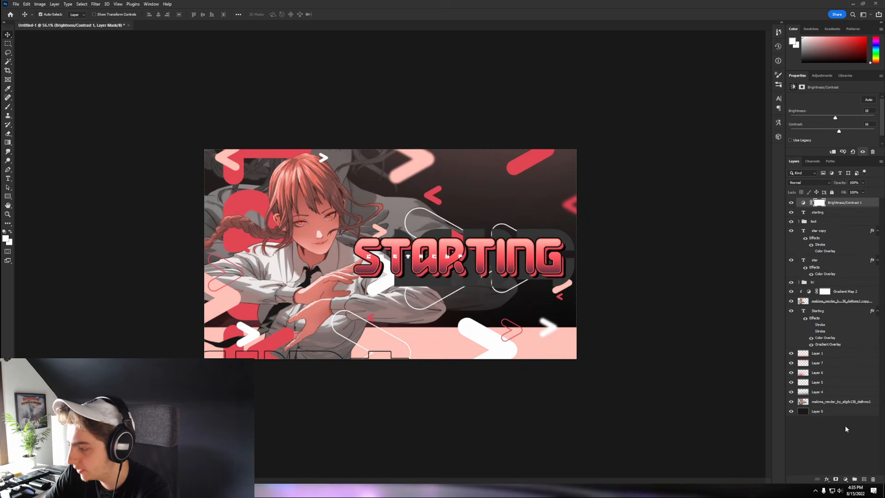
pyautogui.click(845, 479)
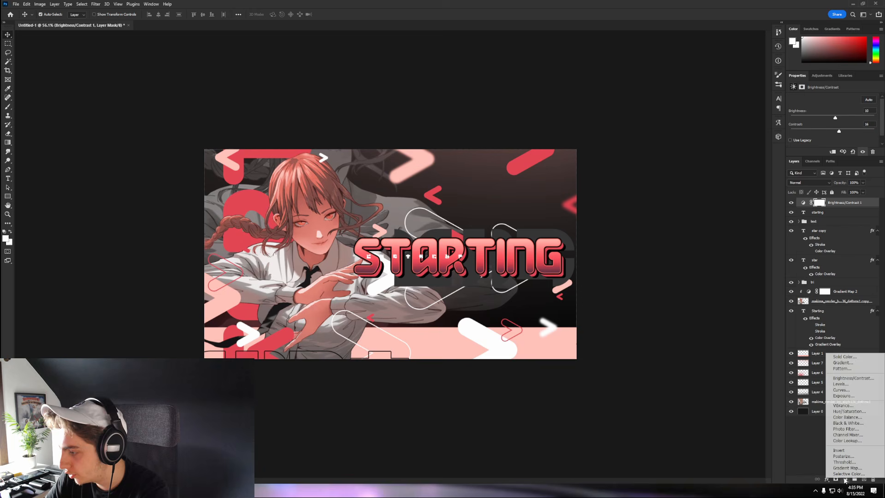
pyautogui.click(847, 410)
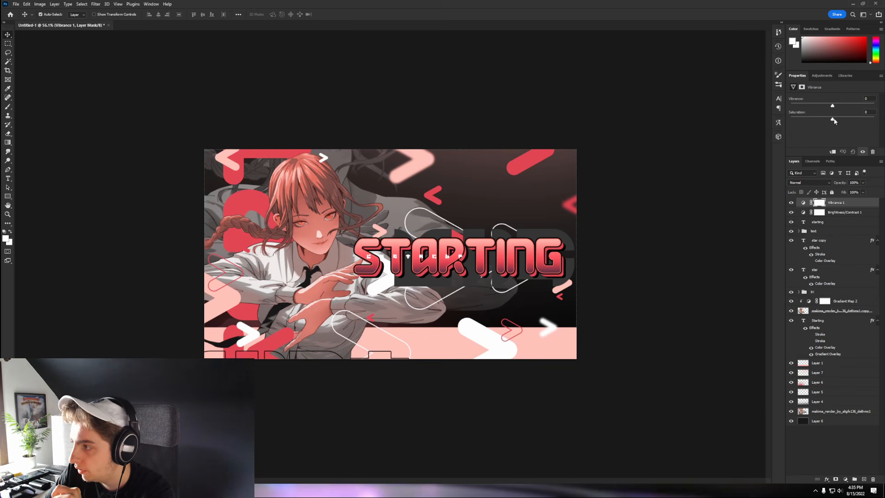
pyautogui.moveTo(832, 119); pyautogui.dragTo(840, 119)
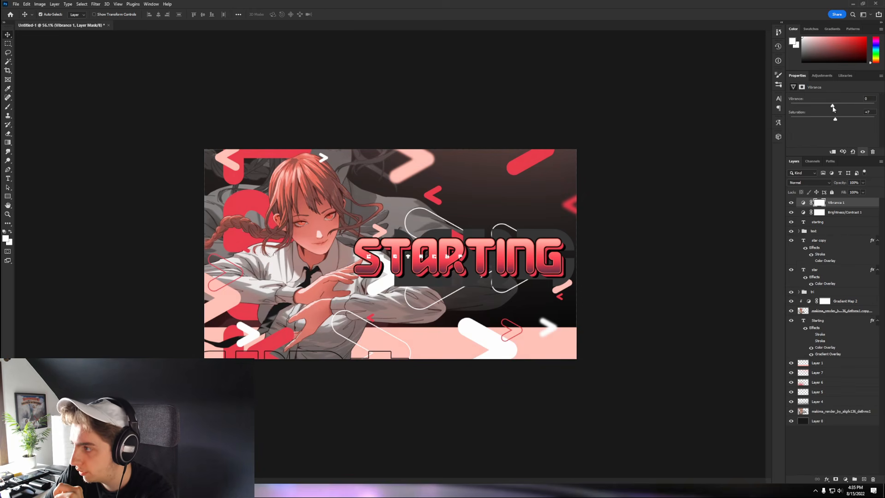
# - Discard a Curves adjustment and add Levels with the white input at 244
pyautogui.click(847, 480)
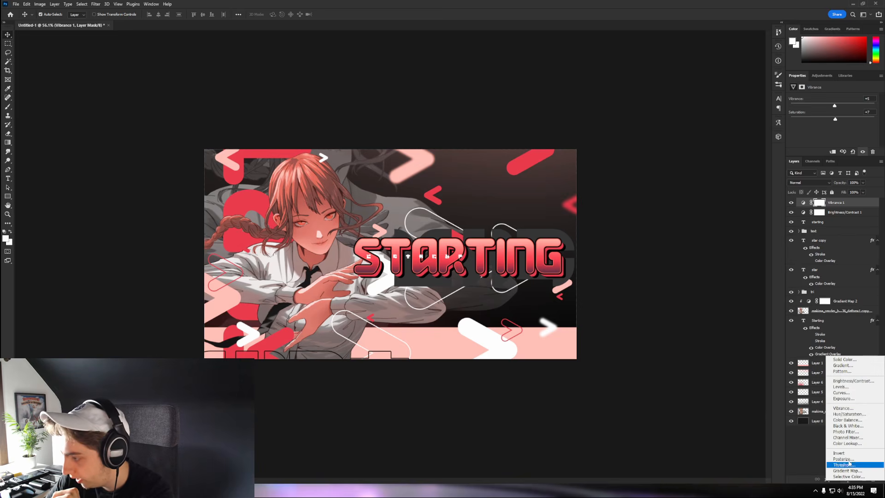
pyautogui.click(846, 394)
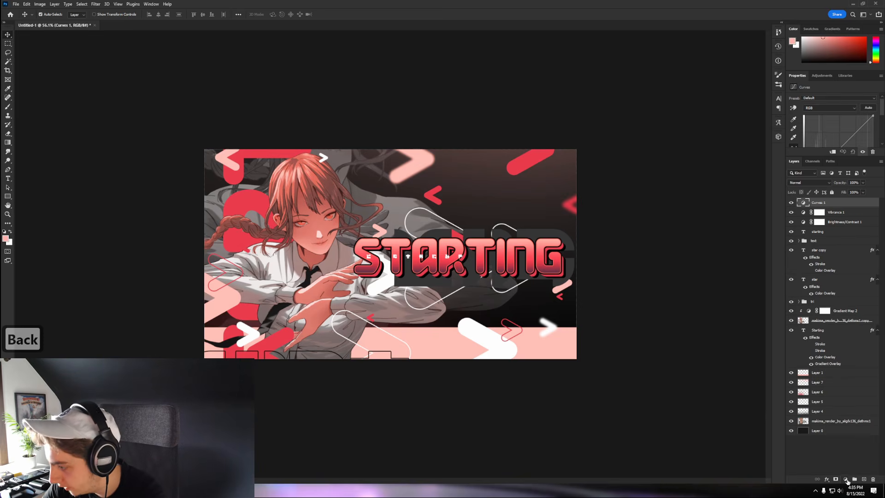
pyautogui.press('BackSpace')
pyautogui.click(847, 480)
pyautogui.click(839, 385)
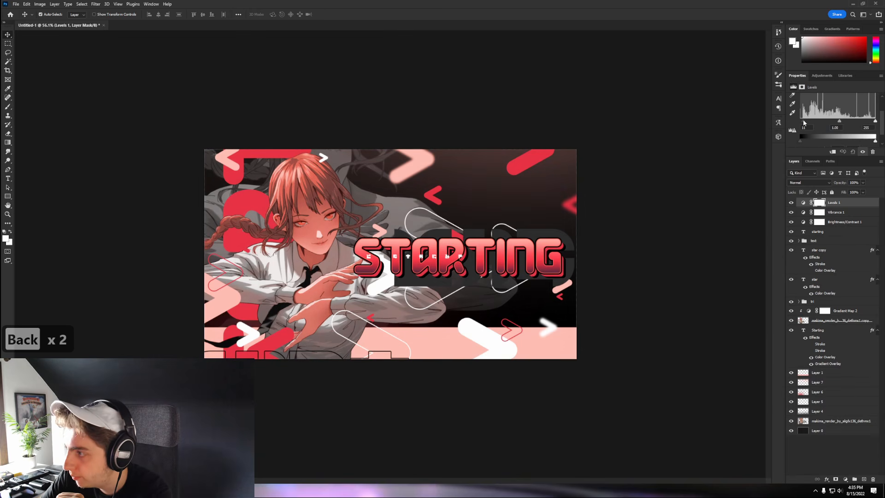
pyautogui.moveTo(875, 120); pyautogui.dragTo(873, 120)
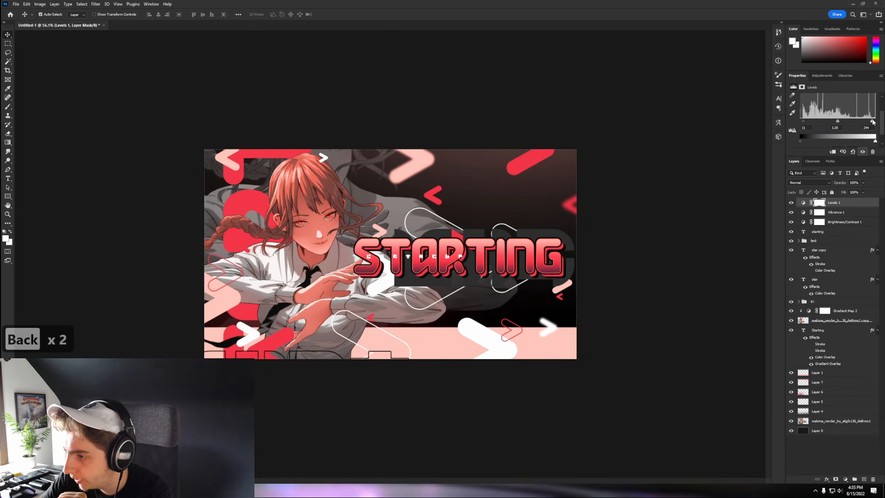
pyautogui.click(846, 479)
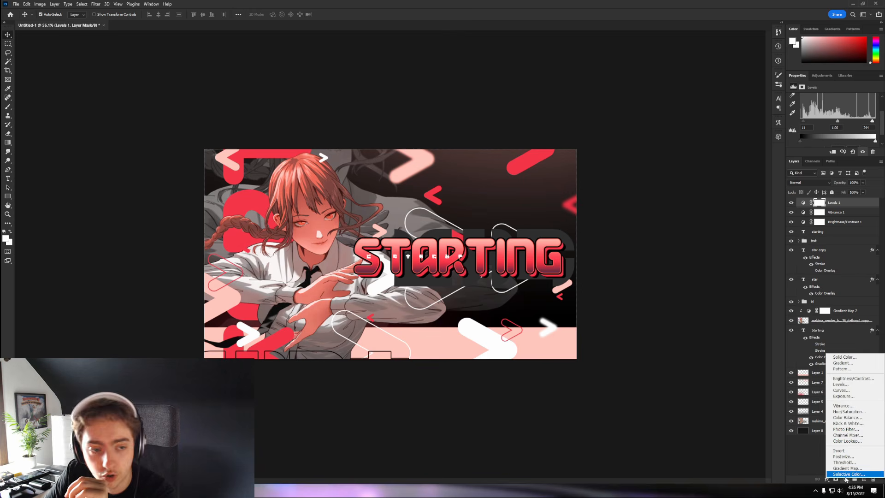
# - Add a Hue/Saturation adjustment and paint black on its mask over the character
pyautogui.click(849, 411)
pyautogui.moveTo(832, 125)
pyautogui.mouseDown()
pyautogui.moveTo(860, 123)
pyautogui.moveTo(800, 127)
pyautogui.moveTo(831, 126)
pyautogui.moveTo(819, 128)
pyautogui.mouseUp()
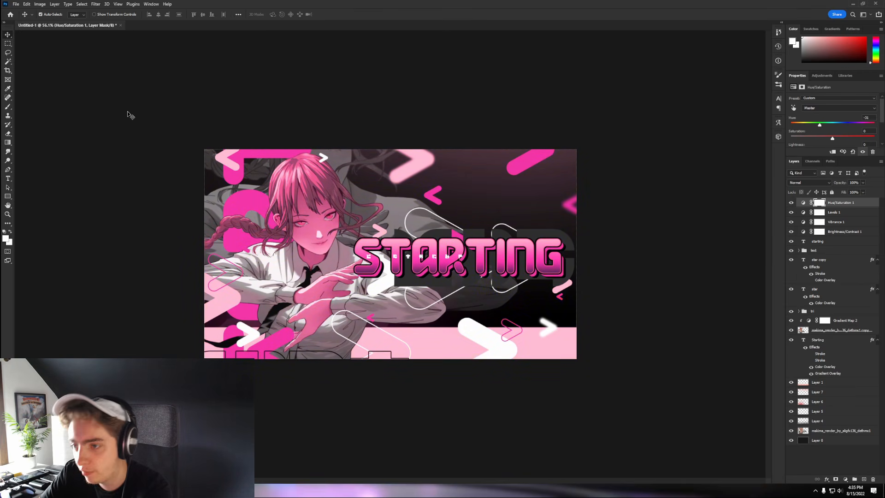
pyautogui.press('b')
pyautogui.moveTo(346, 260)
pyautogui.mouseDown()
pyautogui.moveTo(364, 198)
pyautogui.moveTo(326, 251)
pyautogui.mouseUp()
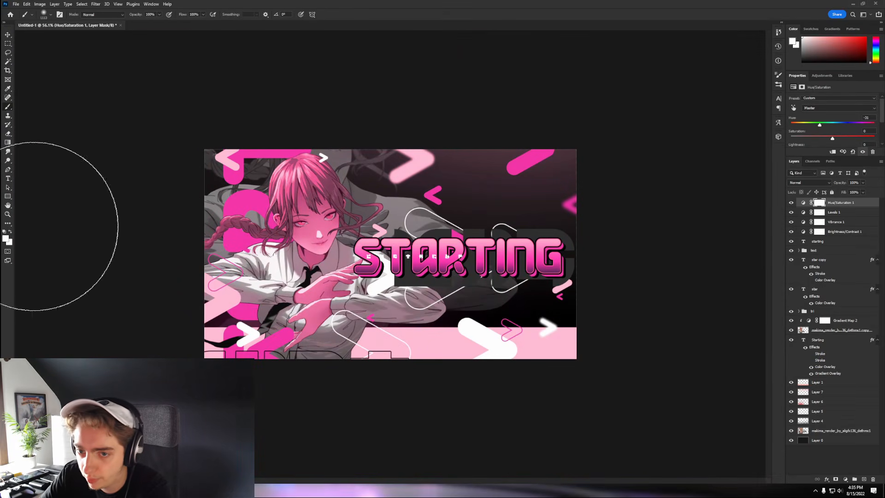
pyautogui.click(4, 231)
pyautogui.press('x')
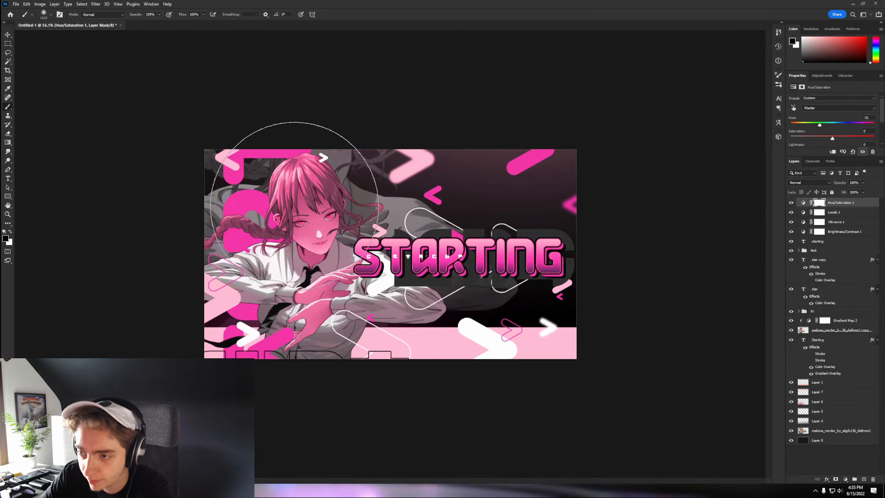
pyautogui.moveTo(271, 187)
pyautogui.mouseDown()
pyautogui.moveTo(376, 365)
pyautogui.moveTo(500, 286)
pyautogui.moveTo(523, 134)
pyautogui.mouseUp()
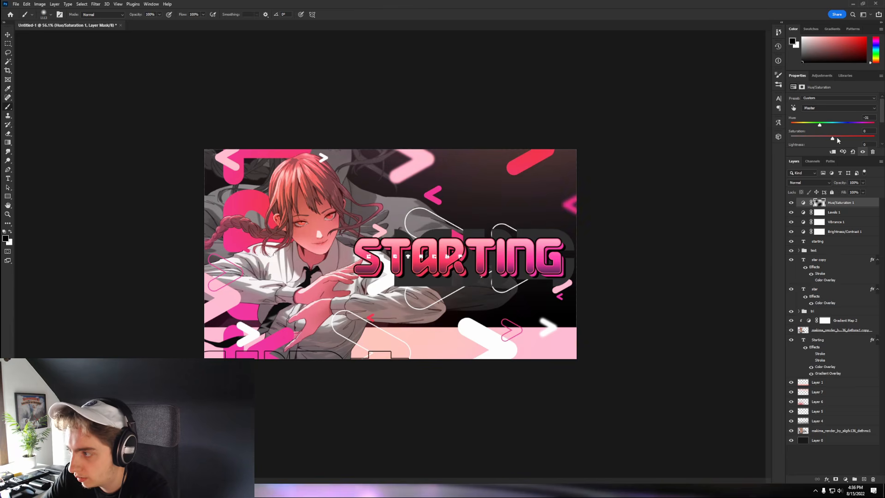
# - Set the hue to +5 and select all four adjustment layers together
pyautogui.moveTo(831, 125)
pyautogui.mouseDown()
pyautogui.moveTo(844, 124)
pyautogui.moveTo(834, 125)
pyautogui.mouseUp()
pyautogui.scroll(-3, 390, 252)
pyautogui.press('v')
pyautogui.scroll(5, 429, 247)
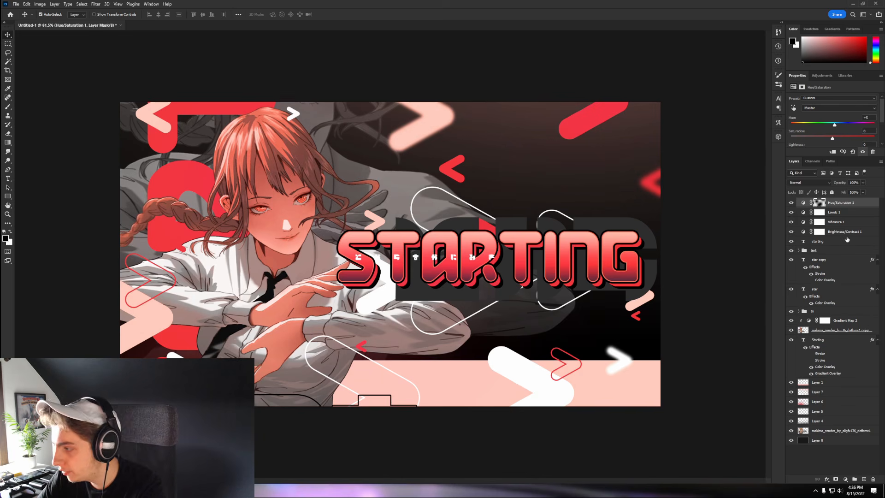
pyautogui.keyDown('shift'); pyautogui.click(850, 233); pyautogui.keyUp('shift')
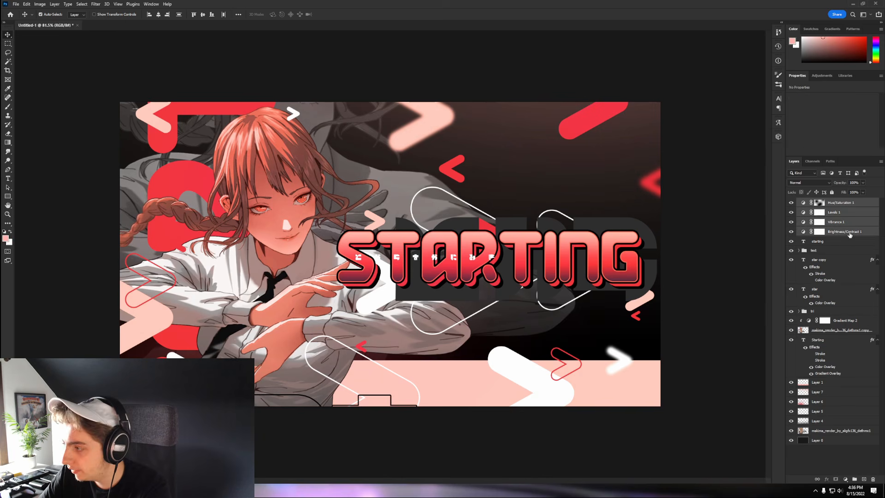
# - Group the four adjustment layers and name the group 'cc'
pyautogui.click(853, 479)
pyautogui.doubleClick(816, 202)
pyautogui.write('c')
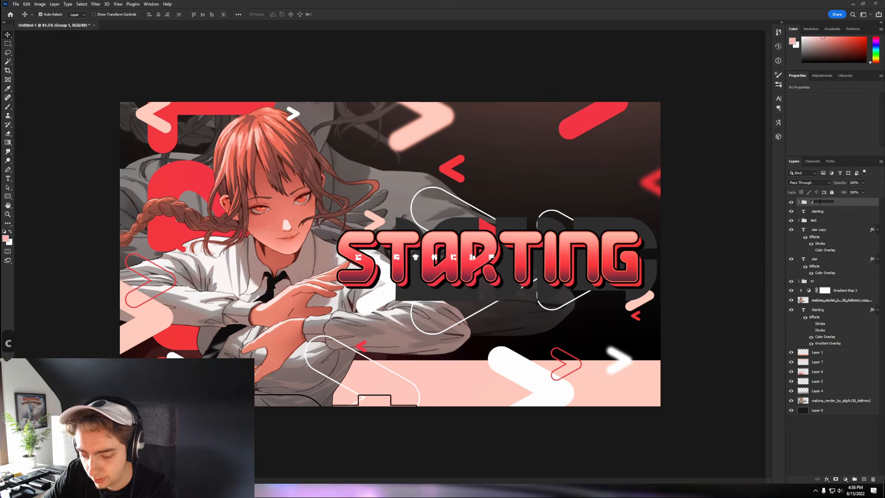
pyautogui.write('c')
pyautogui.press('Return')
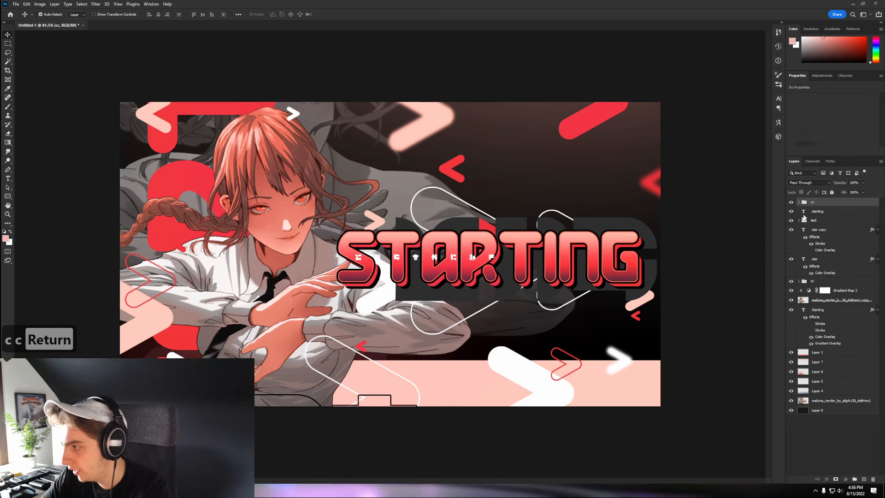
# - Merge Gradient Map 2 down into the character copy and duplicate the merged layer
pyautogui.click(795, 291)
pyautogui.hotkey('ctrl', 'e')
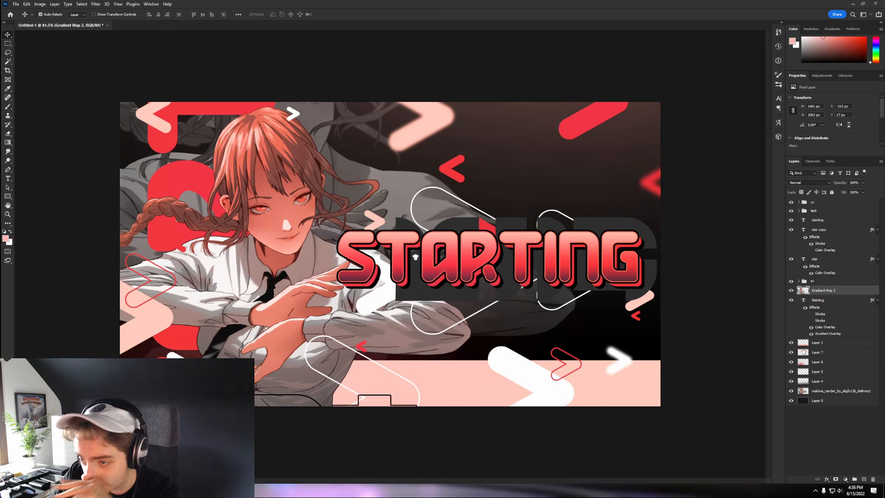
pyautogui.hotkey('ctrl', 'j')
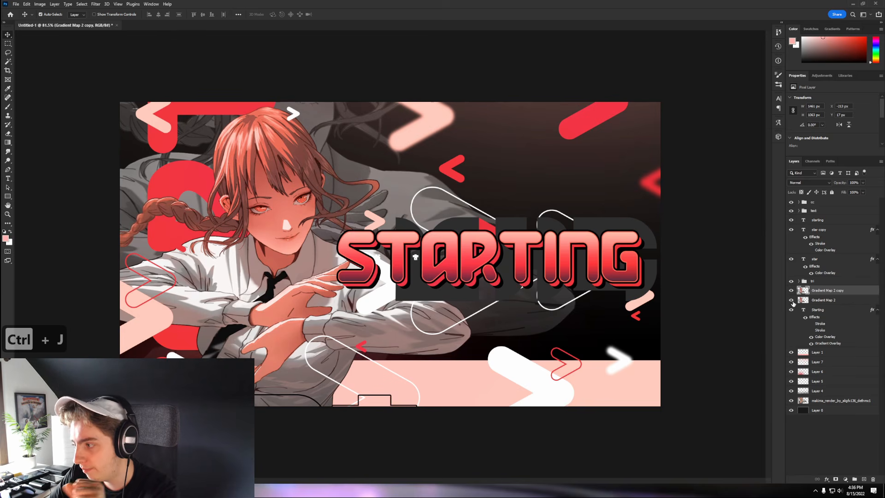
pyautogui.keyDown('shift'); pyautogui.click(823, 300); pyautogui.keyUp('shift')
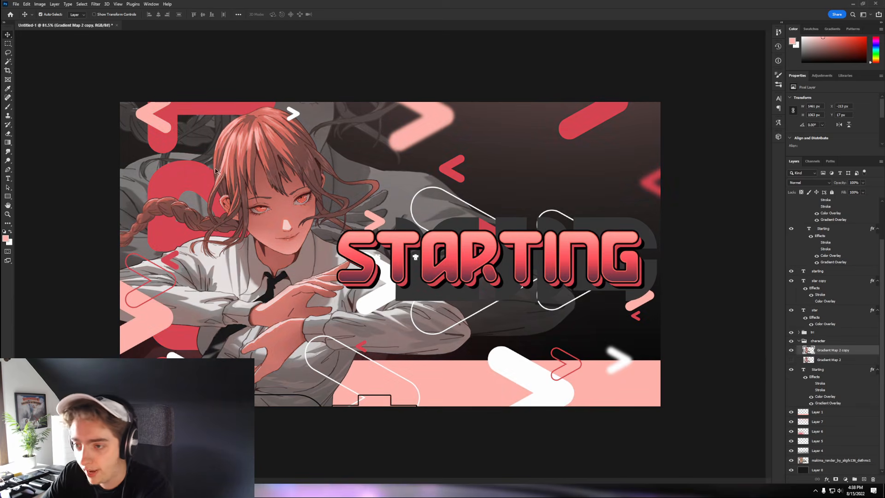
# - Trace a Pen path around the left eye, removing stray anchor points
pyautogui.scroll(5, 217, 171)
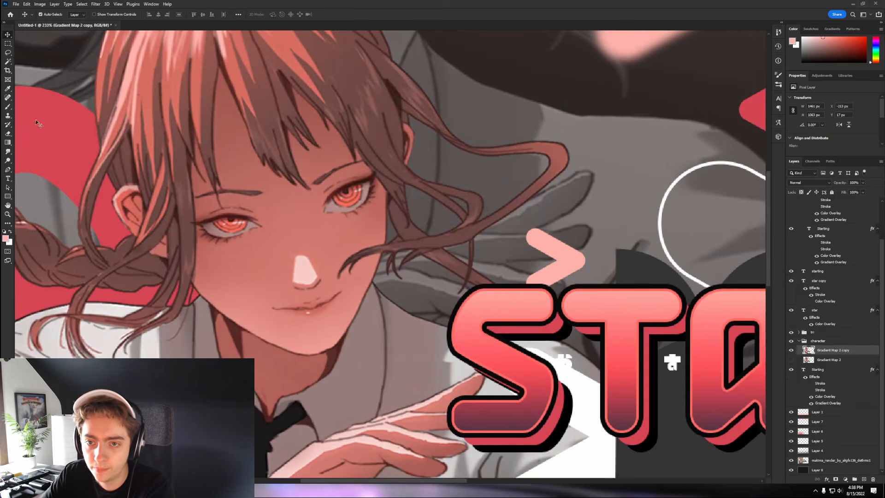
pyautogui.click(8, 171)
pyautogui.scroll(5, 190, 229)
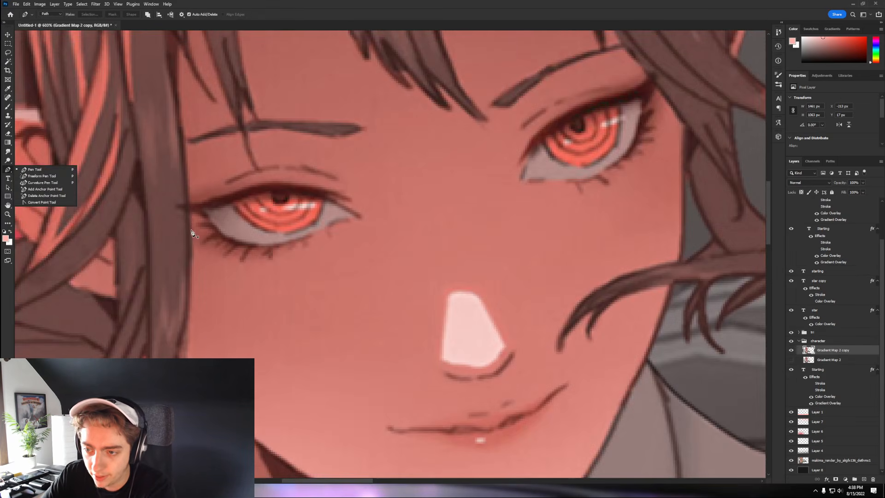
pyautogui.click(189, 227)
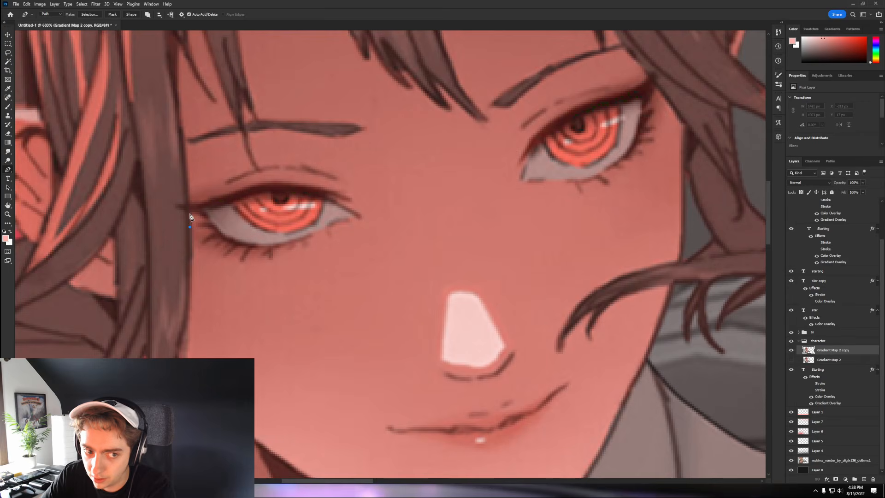
pyautogui.rightClick(196, 209)
pyautogui.click(212, 217)
pyautogui.scroll(2, 302, 245)
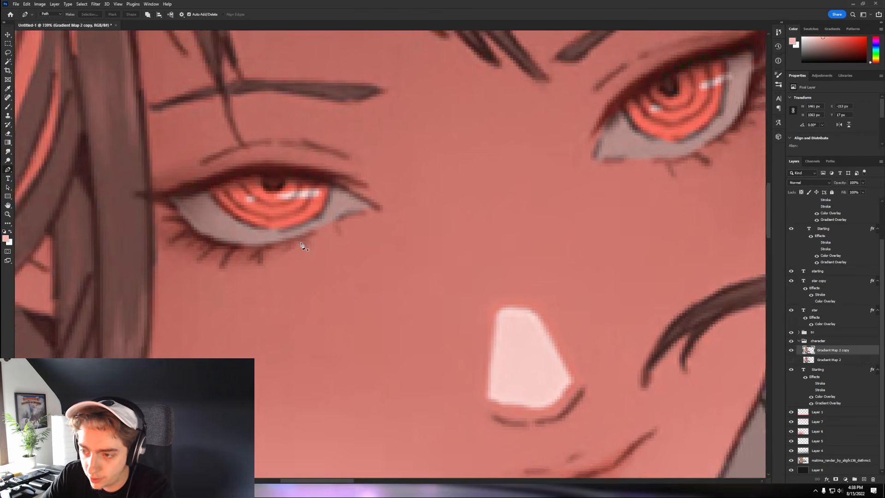
pyautogui.scroll(1, 302, 246)
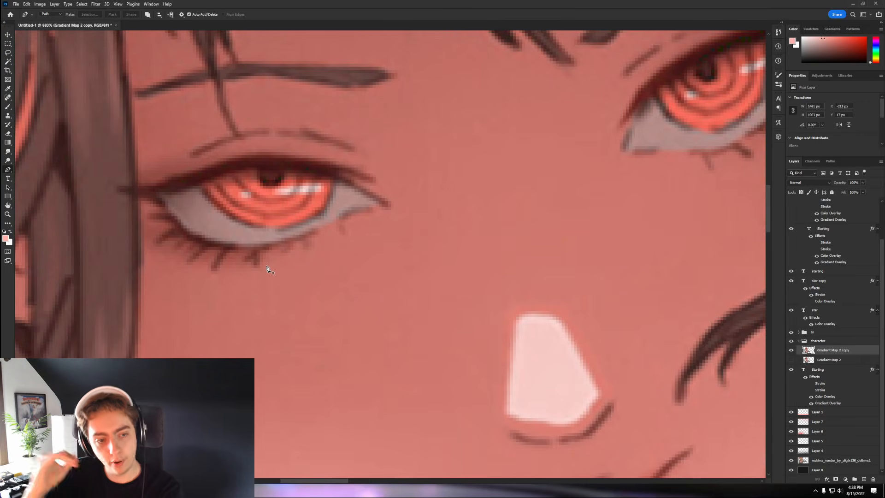
pyautogui.click(269, 267)
pyautogui.moveTo(293, 252); pyautogui.dragTo(305, 250)
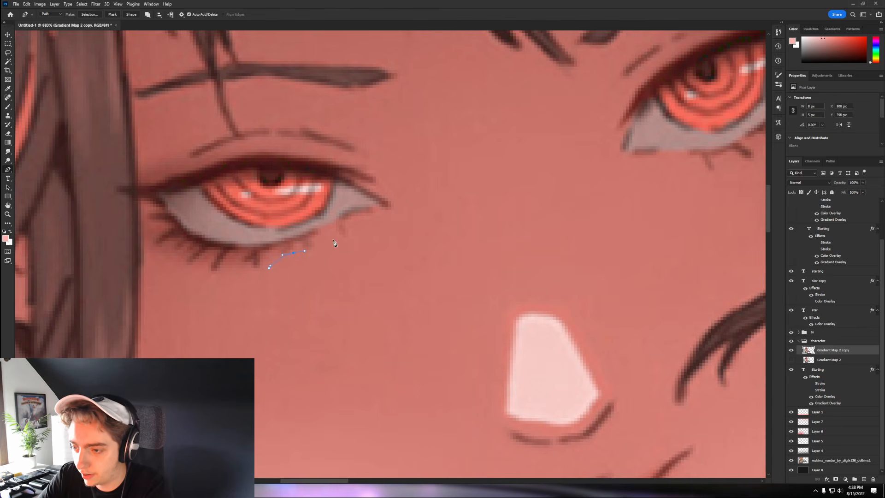
pyautogui.scroll(-1, 187, 145)
pyautogui.rightClick(253, 138)
pyautogui.press('Escape')
pyautogui.hotkey('ctrl', 'z')
pyautogui.hotkey('ctrl', 'z')
pyautogui.hotkey('ctrl', 'z')
pyautogui.hotkey('ctrl', 'z')
pyautogui.hotkey('ctrl', 'z')
pyautogui.hotkey('ctrl', 'z')
pyautogui.hotkey('ctrl', 'z')
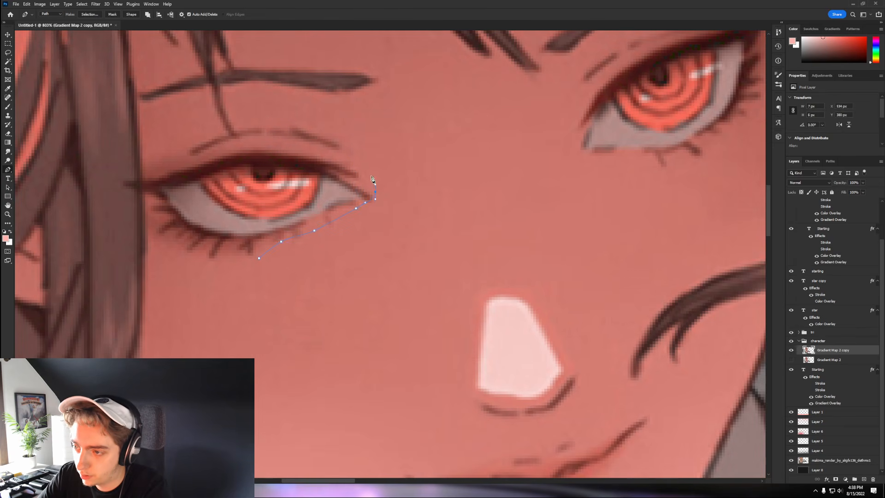
pyautogui.click(129, 181)
# - Cut the left eye onto its own layer via the path selection and name it 'left eye'
pyautogui.rightClick(277, 220)
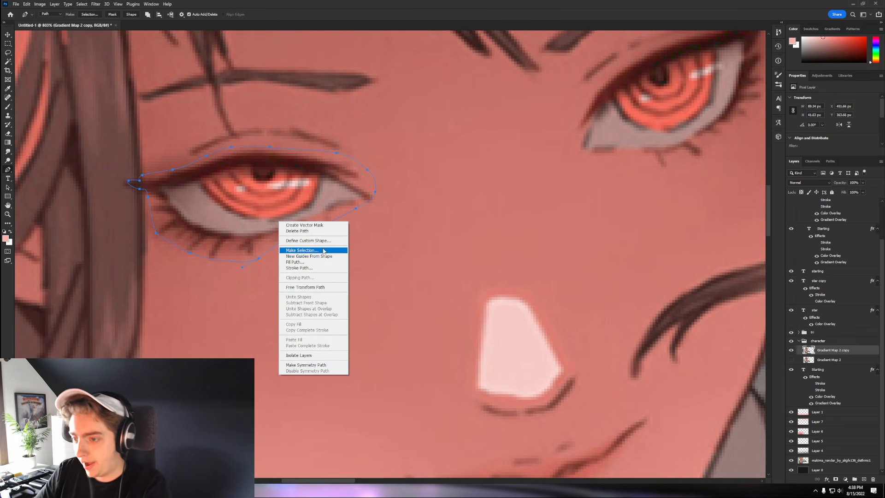
pyautogui.click(297, 250)
pyautogui.click(367, 97)
pyautogui.press('m')
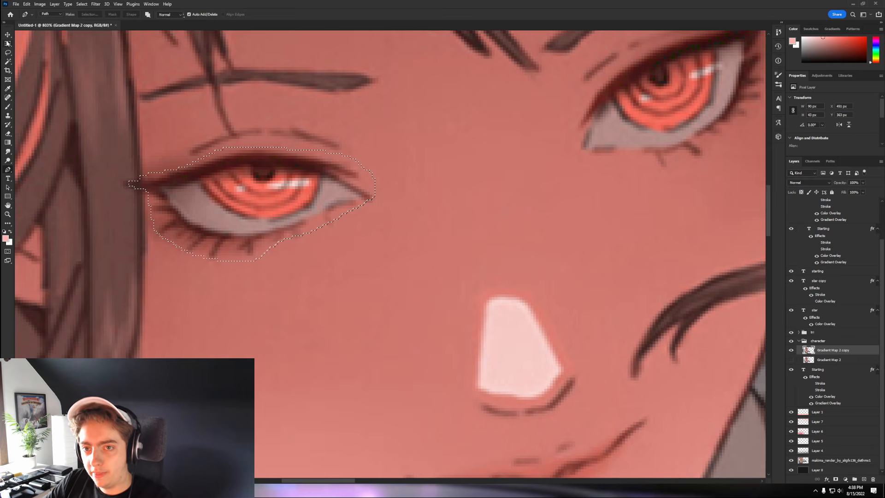
pyautogui.rightClick(251, 156)
pyautogui.click(298, 206)
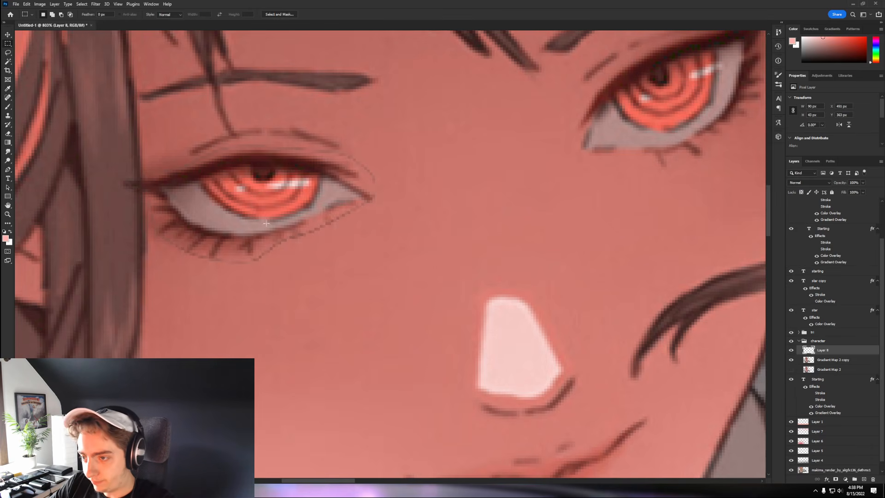
pyautogui.scroll(-3, 266, 223)
pyautogui.press('v')
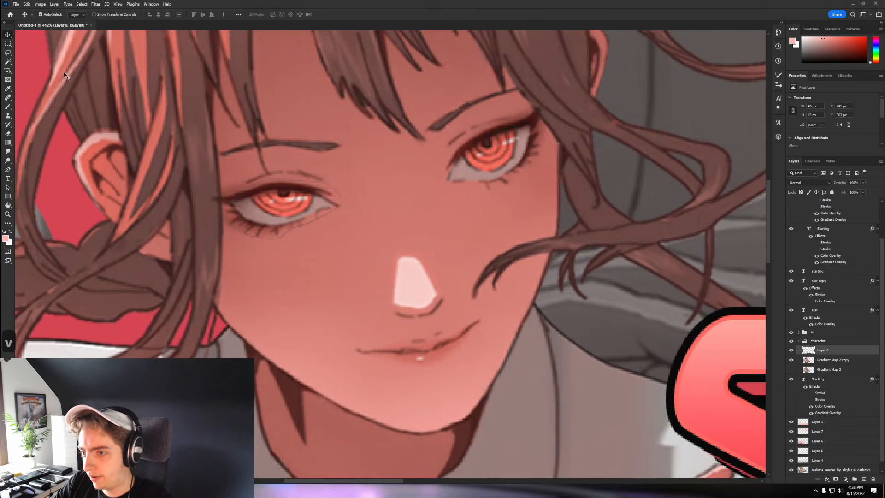
pyautogui.click(8, 170)
pyautogui.doubleClick(828, 351)
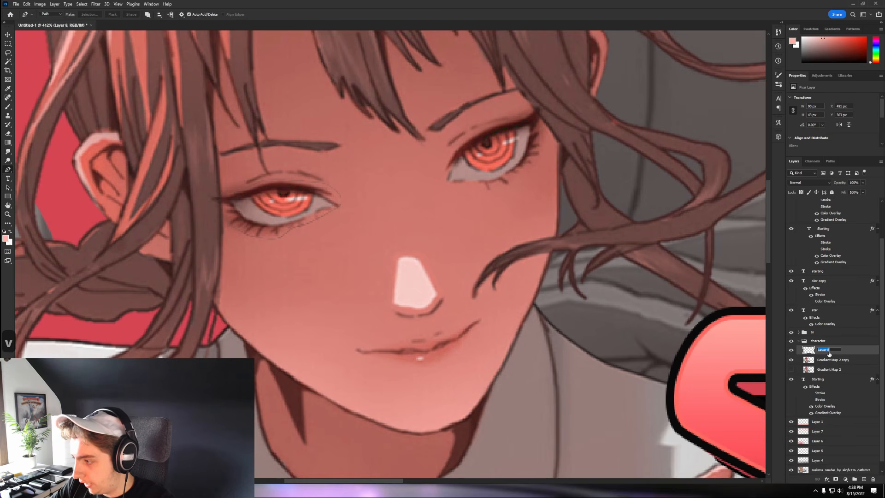
pyautogui.write('left eye')
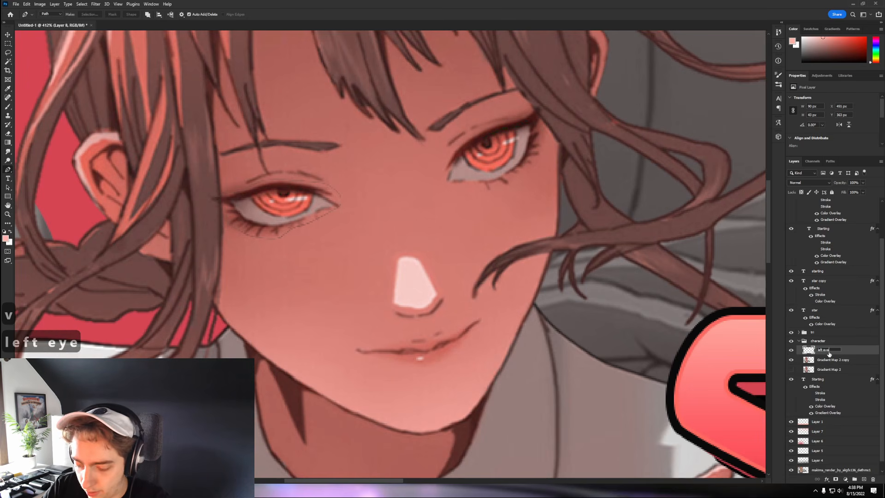
pyautogui.press('Return')
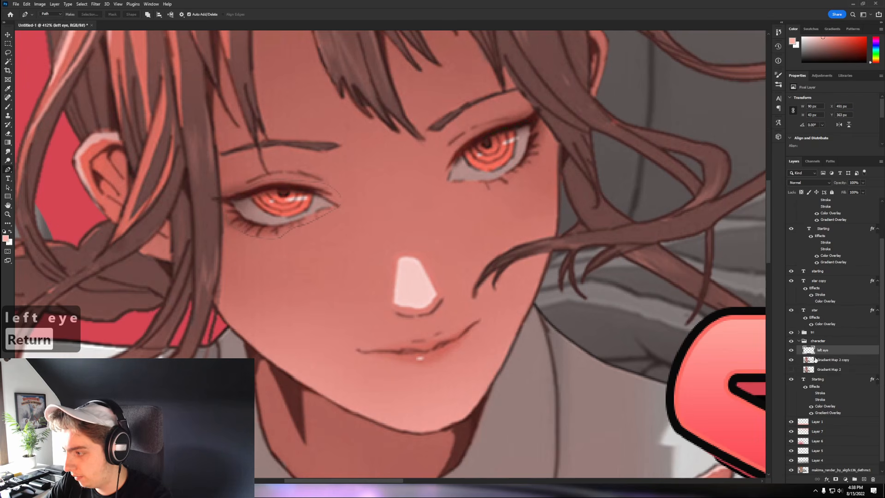
# - On Gradient Map 2 copy, trace a Pen outline around the other eye's upper eyelid
pyautogui.click(815, 359)
pyautogui.click(442, 181)
pyautogui.click(446, 158)
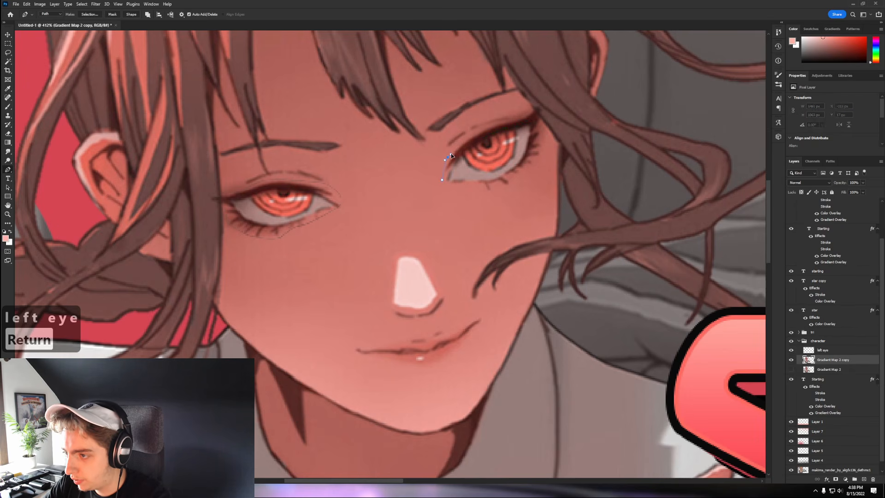
pyautogui.click(469, 136)
pyautogui.click(502, 124)
pyautogui.scroll(2, 537, 109)
pyautogui.click(531, 111)
pyautogui.click(539, 108)
pyautogui.click(538, 136)
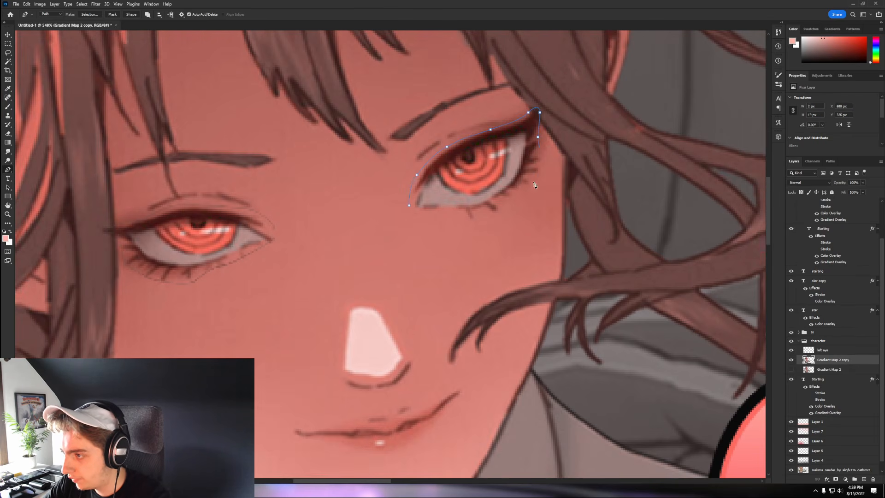
# - Convert the second eye outline to a selection and cut it onto its own layer
pyautogui.rightClick(432, 190)
pyautogui.click(461, 219)
pyautogui.click(369, 92)
pyautogui.hotkey('ctrl', 'z')
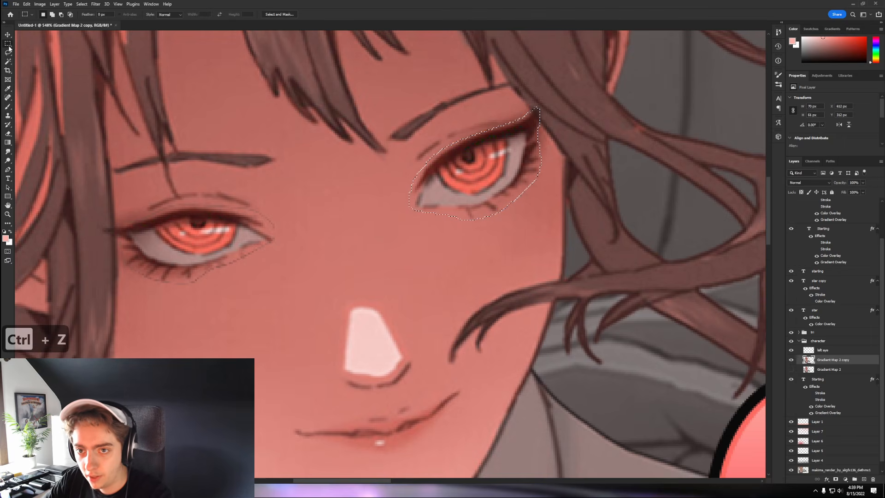
pyautogui.click(9, 46)
pyautogui.rightClick(322, 181)
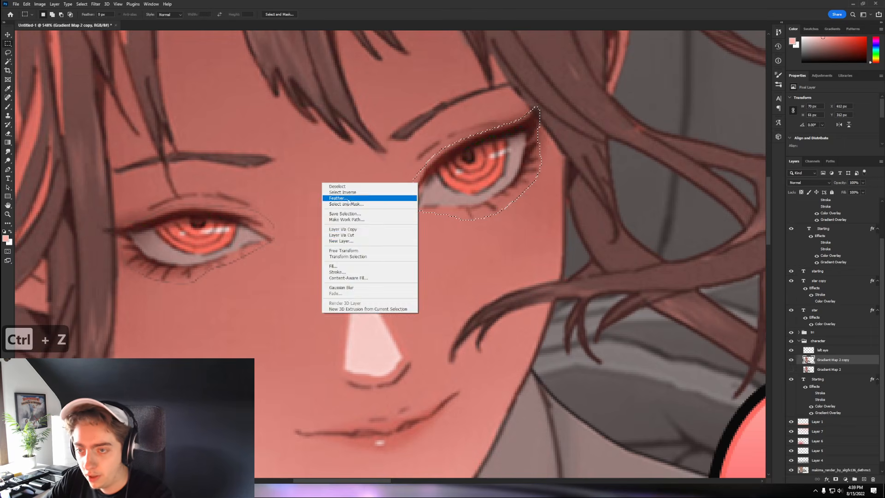
pyautogui.click(369, 234)
pyautogui.scroll(-3, 383, 229)
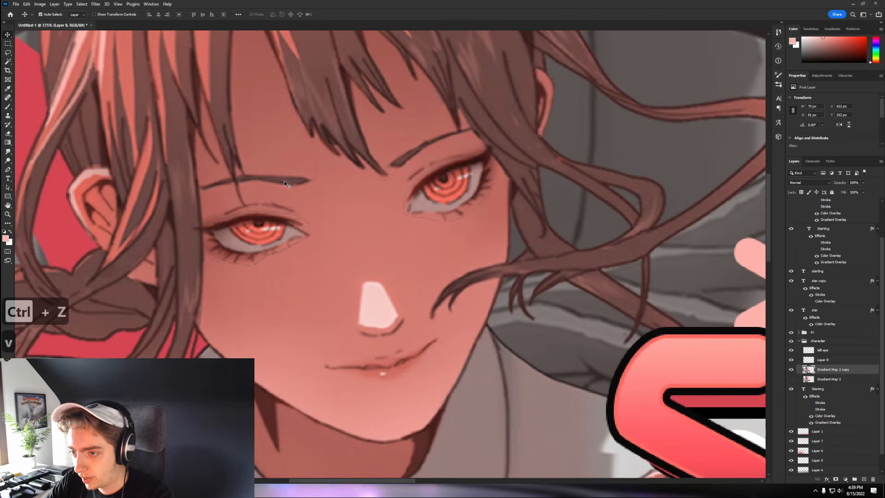
pyautogui.scroll(-3, 284, 180)
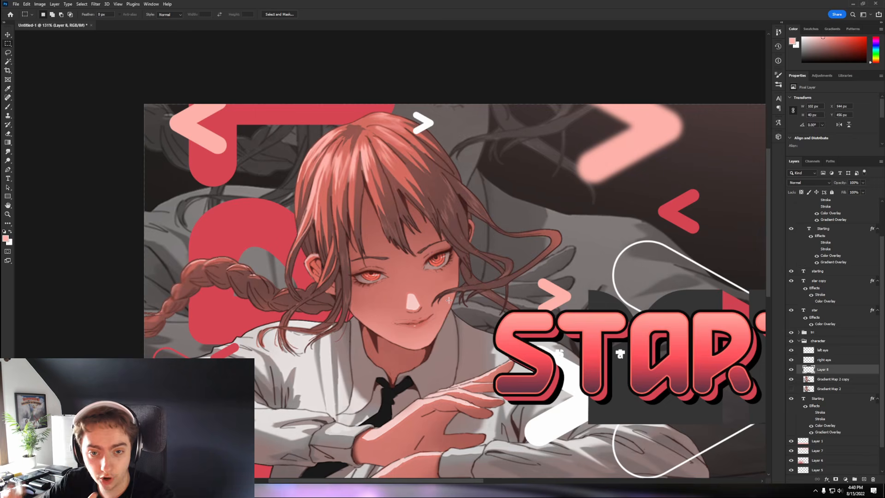
# - On Gradient Map 2 copy, trace a Pen outline from the hair strand's tip toward its end
pyautogui.scroll(2, 499, 278)
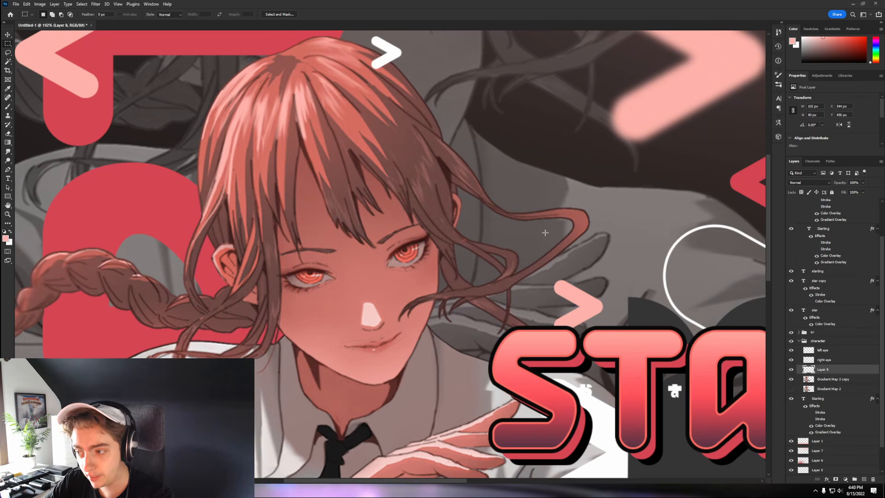
pyautogui.scroll(-2, 280, 239)
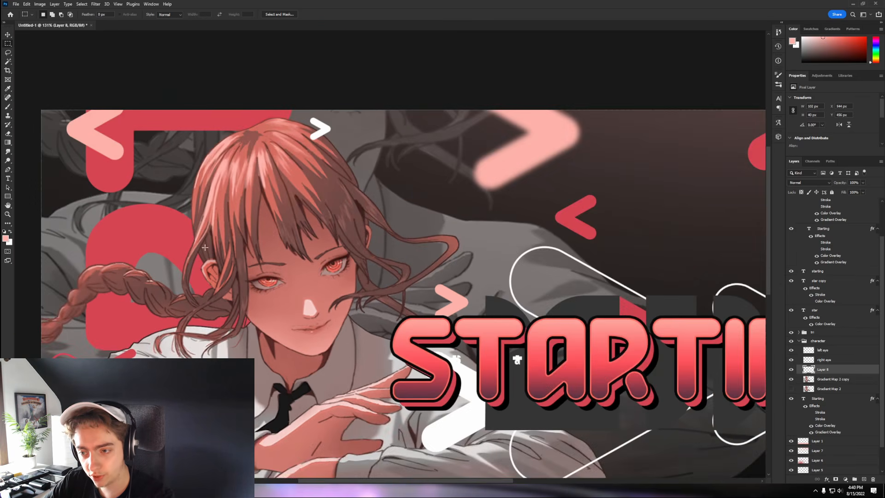
pyautogui.scroll(1, 230, 166)
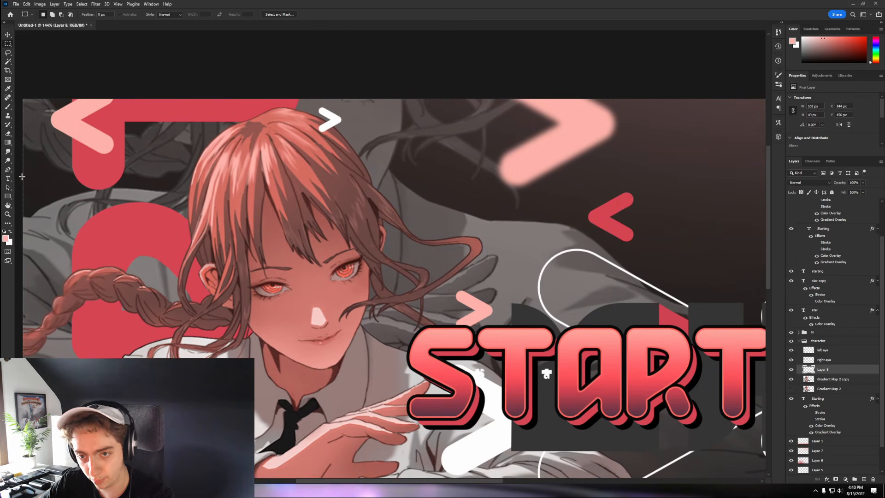
pyautogui.click(9, 170)
pyautogui.click(825, 379)
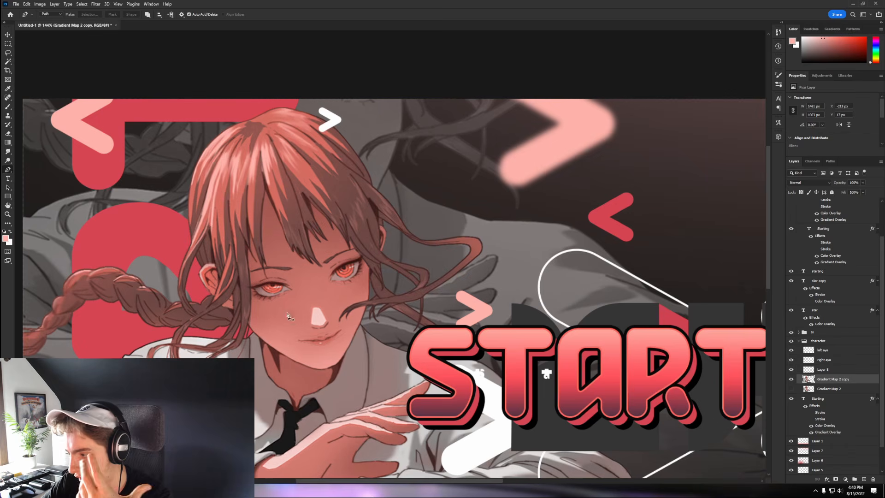
pyautogui.scroll(5, 315, 336)
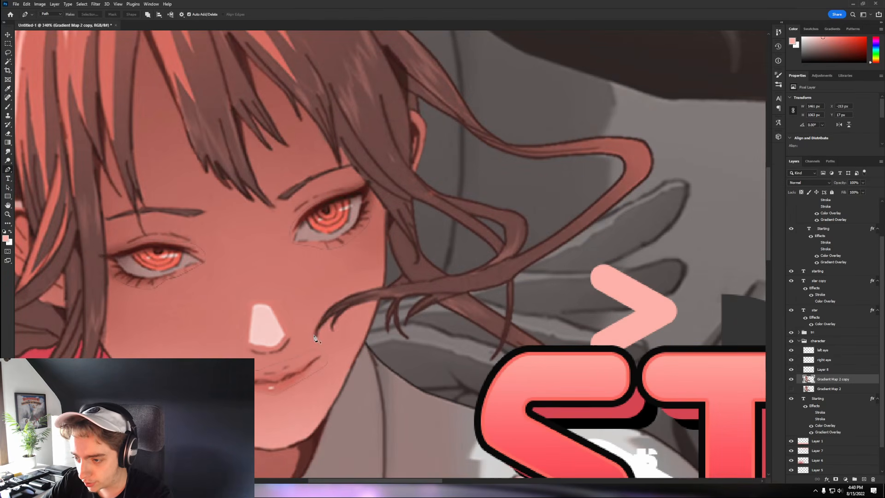
pyautogui.click(314, 335)
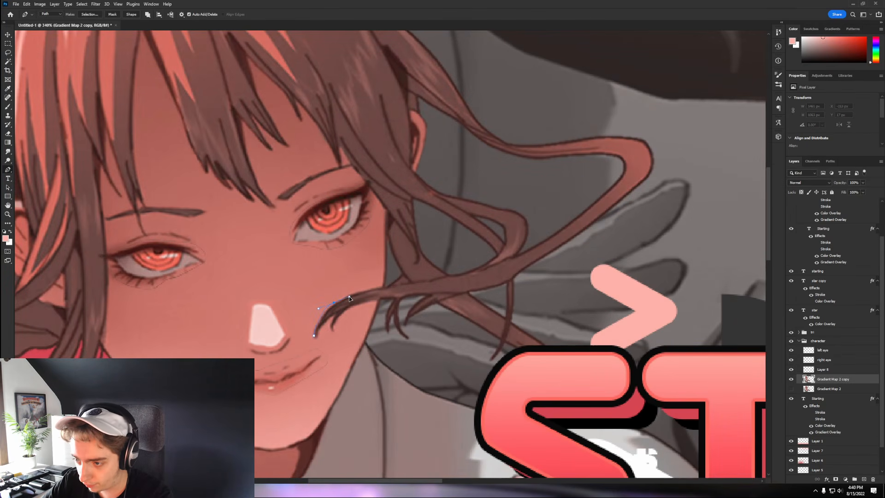
pyautogui.moveTo(351, 295); pyautogui.dragTo(350, 297)
pyautogui.scroll(2, 346, 301)
pyautogui.hotkey('ctrl', 'z')
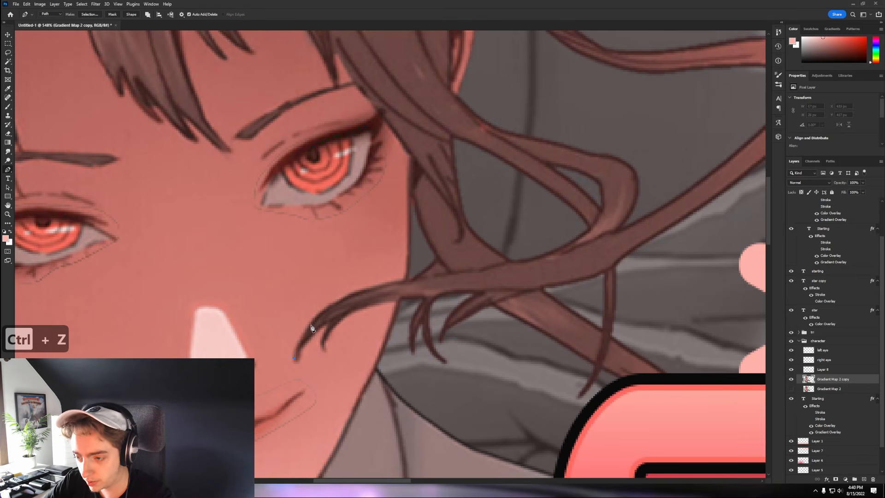
pyautogui.moveTo(311, 320); pyautogui.dragTo(417, 280)
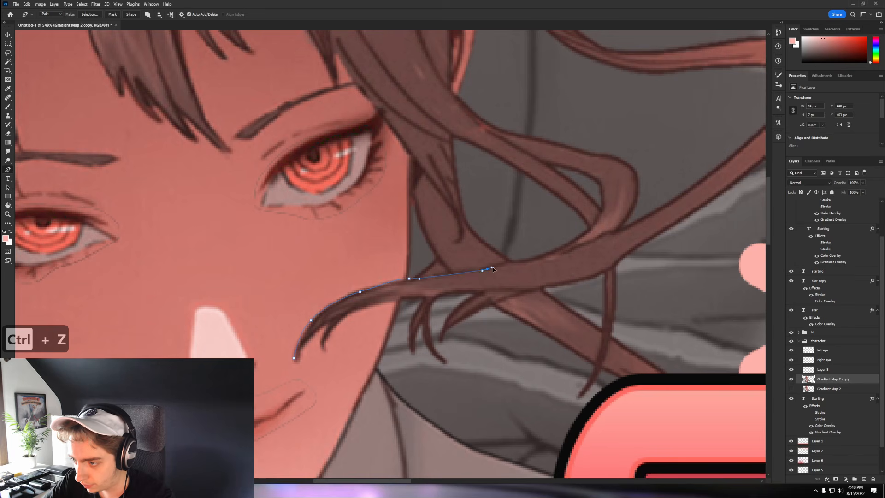
pyautogui.moveTo(487, 269); pyautogui.dragTo(507, 263)
pyautogui.moveTo(566, 253); pyautogui.dragTo(572, 251)
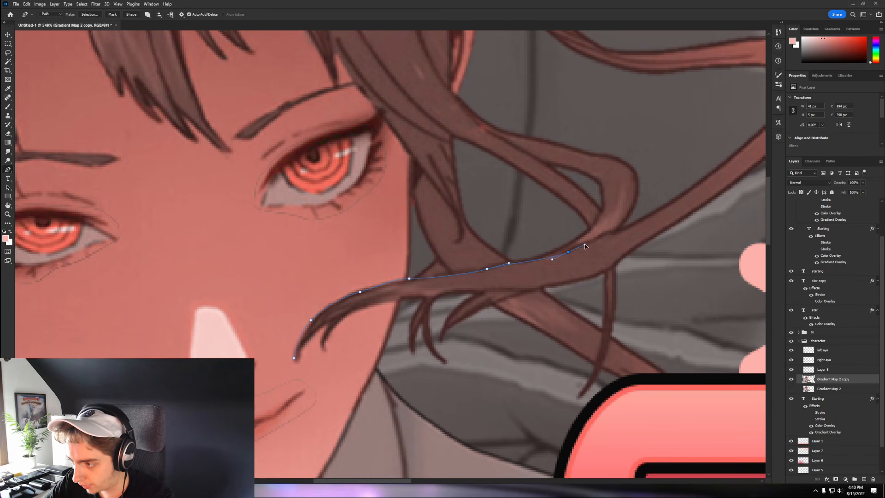
pyautogui.moveTo(649, 218); pyautogui.dragTo(655, 207)
# - Trace the outline back along the strand, enclosing its upper loop, and close the path
pyautogui.scroll(-1, 657, 198)
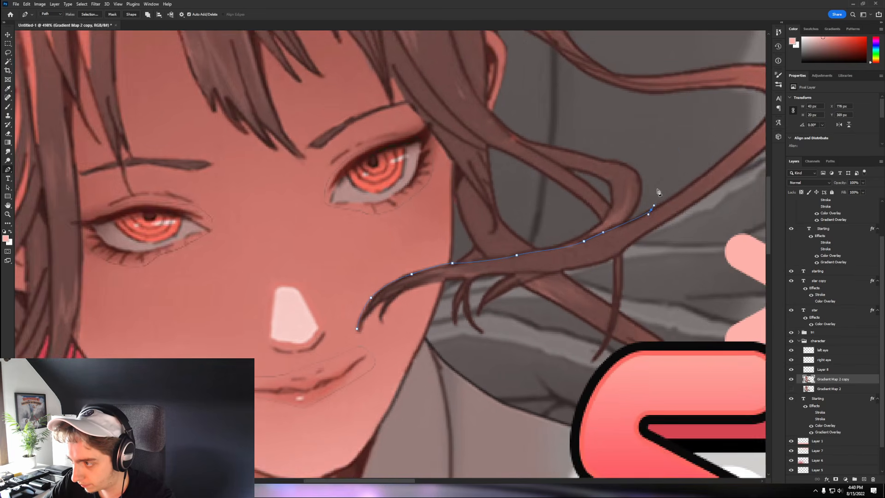
pyautogui.scroll(-1, 658, 192)
pyautogui.click(679, 144)
pyautogui.click(642, 123)
pyautogui.click(576, 100)
pyautogui.moveTo(457, 174); pyautogui.dragTo(418, 220)
pyautogui.click(375, 173)
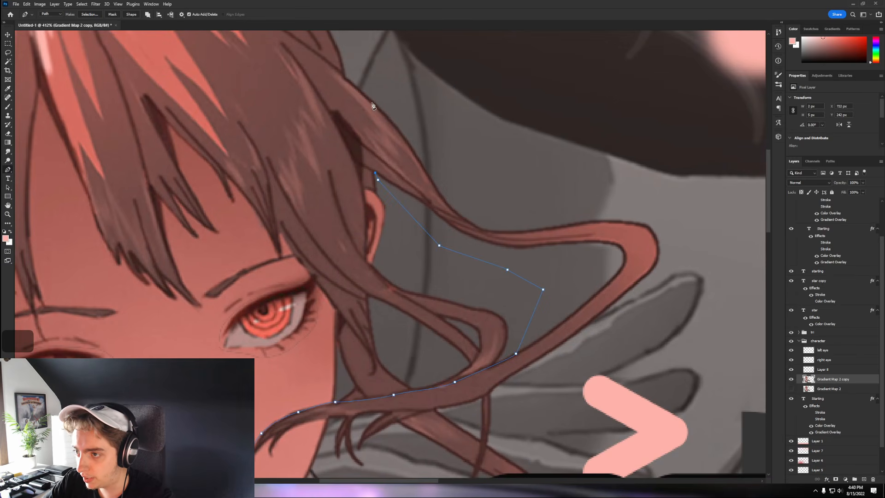
pyautogui.moveTo(373, 103); pyautogui.dragTo(392, 112)
pyautogui.click(486, 128)
pyautogui.click(704, 189)
pyautogui.moveTo(679, 312); pyautogui.dragTo(672, 322)
pyautogui.moveTo(576, 372); pyautogui.dragTo(569, 378)
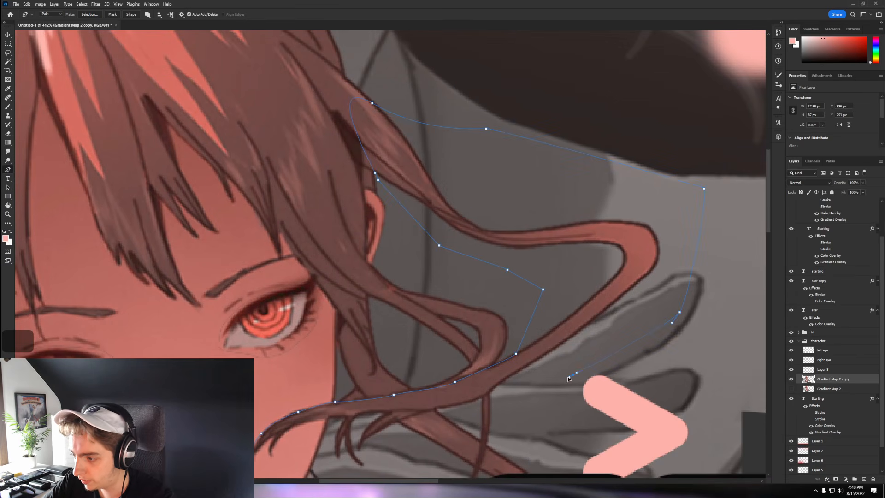
pyautogui.click(495, 388)
pyautogui.moveTo(449, 405); pyautogui.dragTo(326, 340)
pyautogui.scroll(4, 453, 330)
pyautogui.scroll(-2, 326, 341)
# - Make a selection from the hair path and copy the strand onto new Layer 9
pyautogui.rightClick(228, 312)
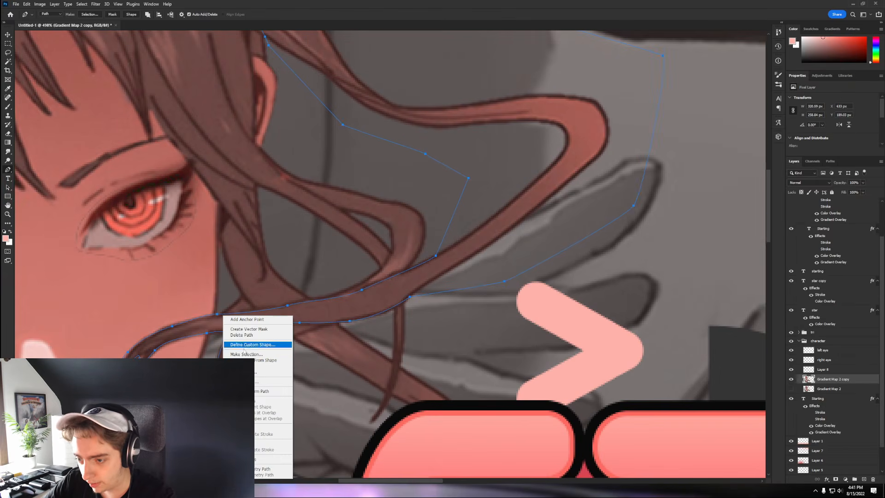
pyautogui.click(259, 354)
pyautogui.click(367, 97)
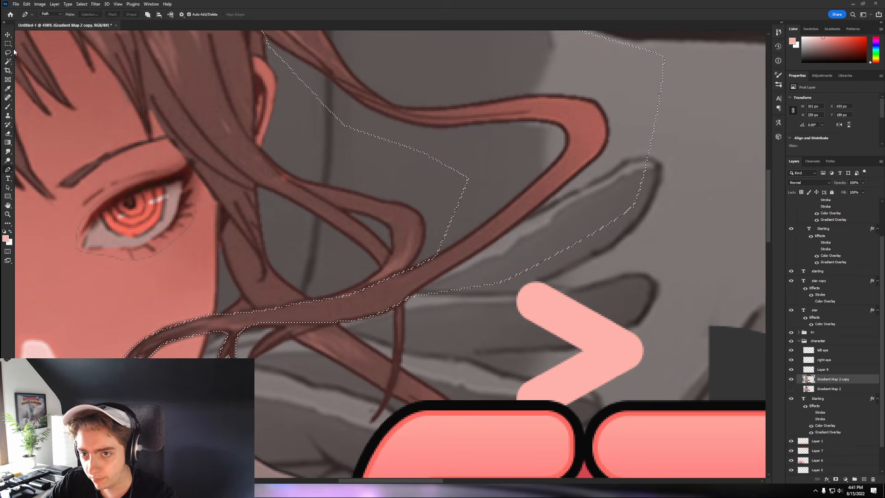
pyautogui.press('m')
pyautogui.rightClick(254, 156)
pyautogui.click(302, 203)
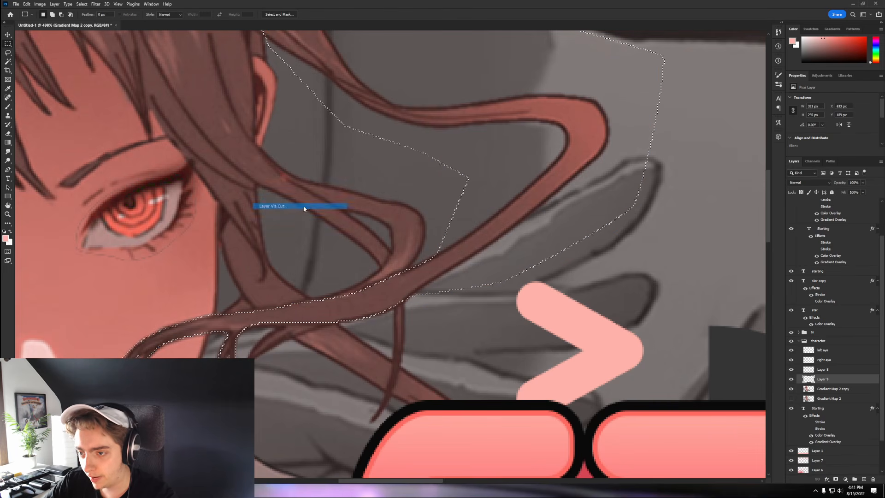
pyautogui.scroll(-3, 359, 217)
pyautogui.press('v')
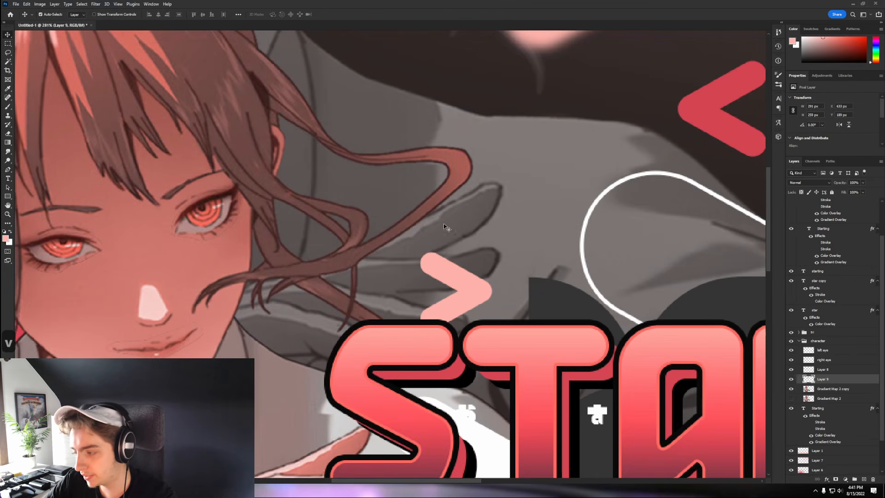
# - Toggle the character artwork's visibility to check the cut-outs, then select Gradient Map 2 copy
pyautogui.scroll(-3, 255, 166)
pyautogui.press('v')
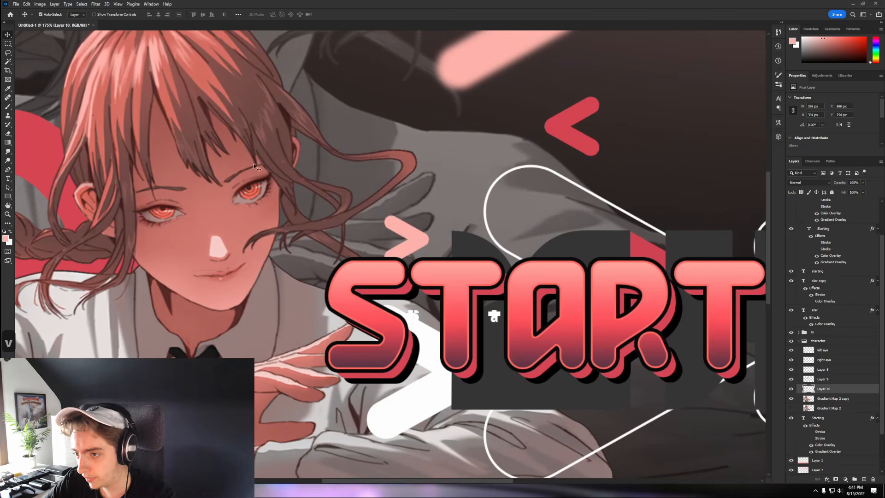
pyautogui.click(792, 401)
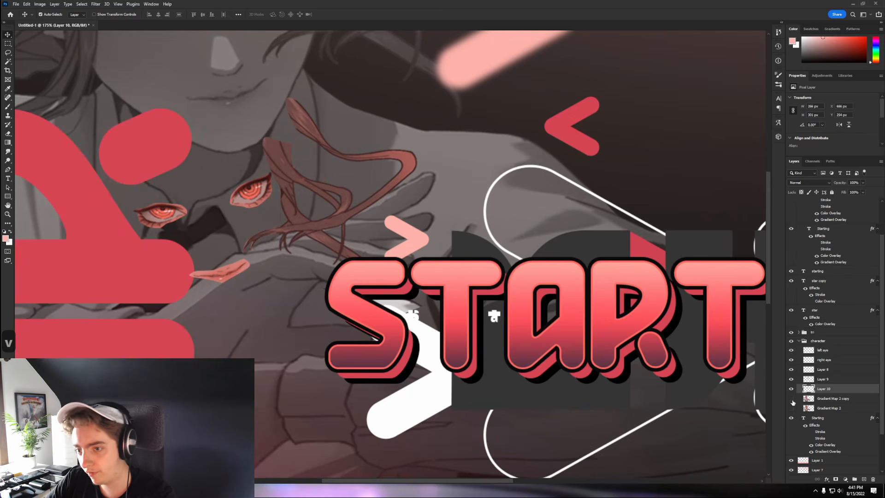
pyautogui.click(792, 408)
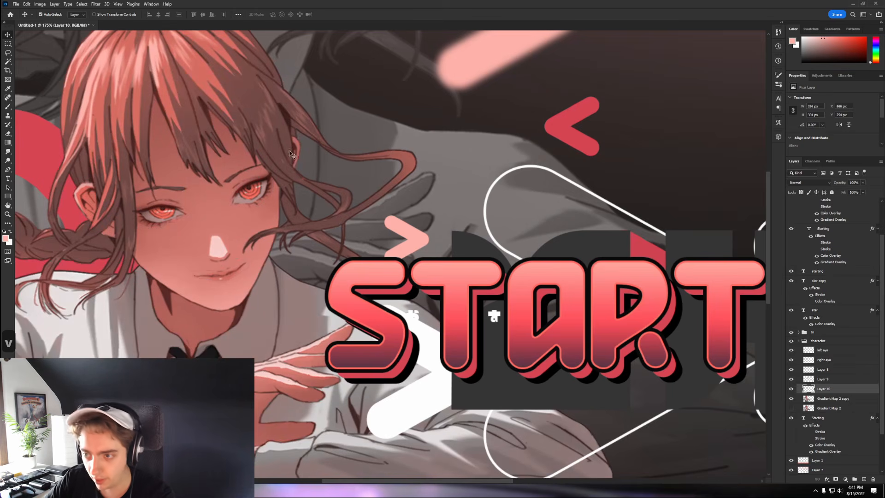
pyautogui.click(180, 117)
pyautogui.scroll(2, 180, 118)
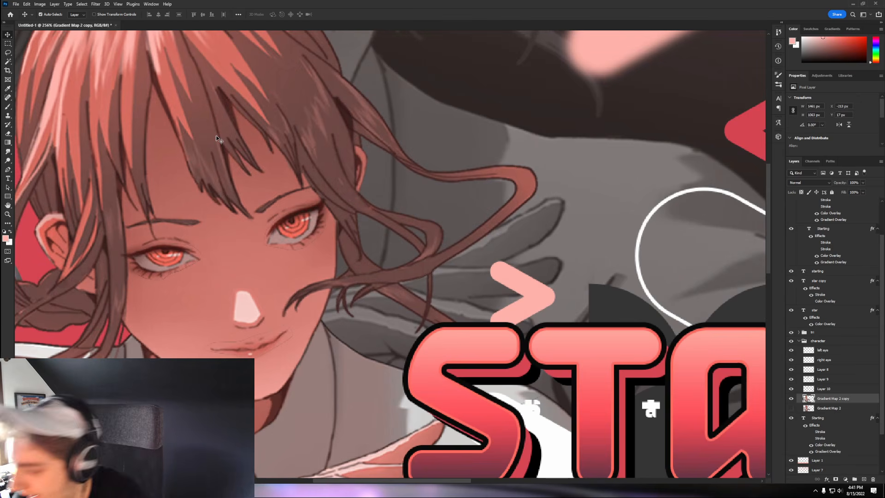
# - Trace a Pen path around a hair strand on the left side of the character
pyautogui.press('p')
pyautogui.scroll(2, 215, 207)
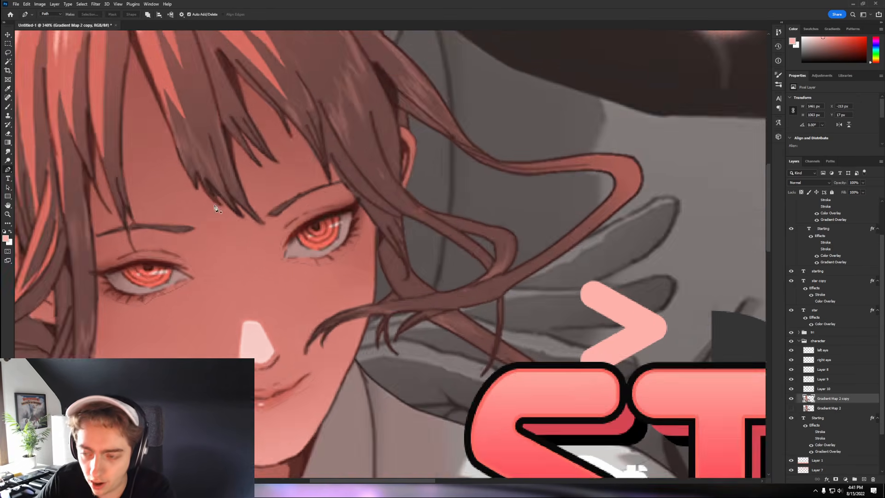
pyautogui.scroll(3, 214, 207)
pyautogui.click(148, 50)
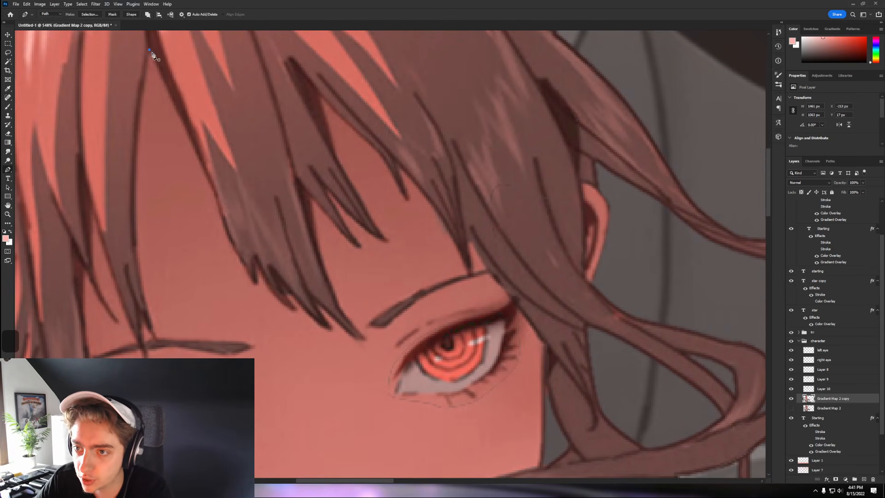
pyautogui.moveTo(203, 162); pyautogui.dragTo(204, 168)
pyautogui.moveTo(223, 217); pyautogui.dragTo(225, 230)
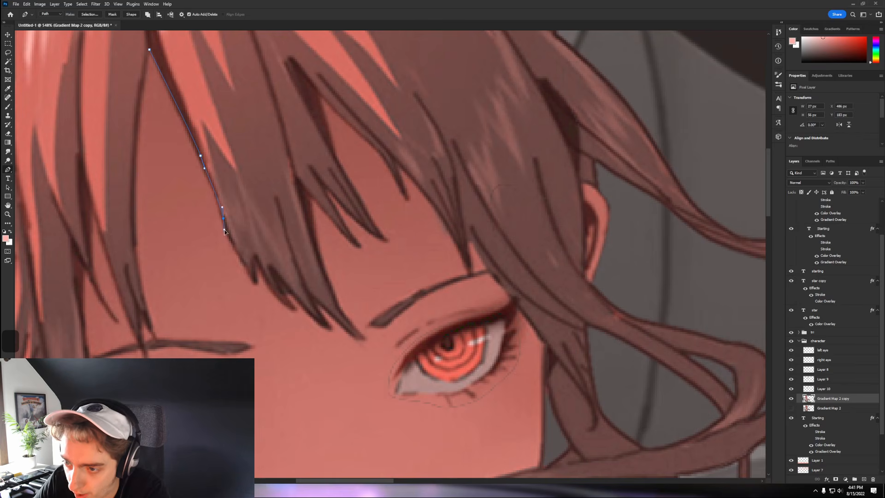
pyautogui.click(257, 266)
pyautogui.click(280, 297)
pyautogui.click(317, 306)
pyautogui.click(331, 326)
pyautogui.scroll(1, 350, 323)
pyautogui.hotkey('ctrl', 'z')
pyautogui.click(353, 206)
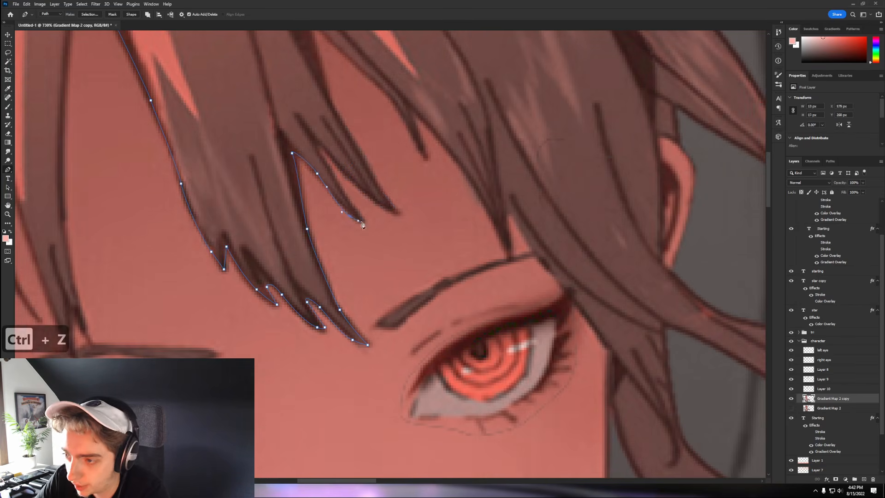
pyautogui.click(378, 188)
pyautogui.scroll(-5, 361, 160)
pyautogui.scroll(2, 392, 253)
pyautogui.scroll(-3, 392, 253)
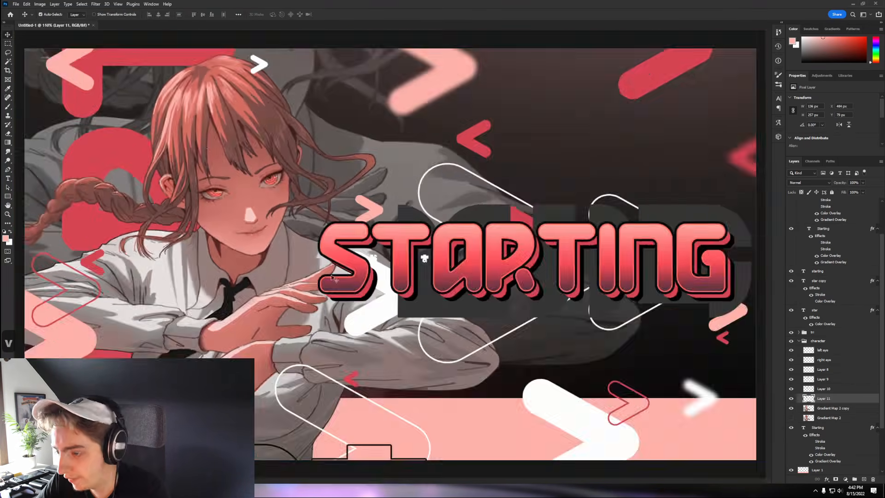
# - Trace a path down the strand beside the face and along the lower hair strands
pyautogui.press('v')
pyautogui.scroll(2, 108, 193)
pyautogui.scroll(2, 108, 194)
pyautogui.press('p')
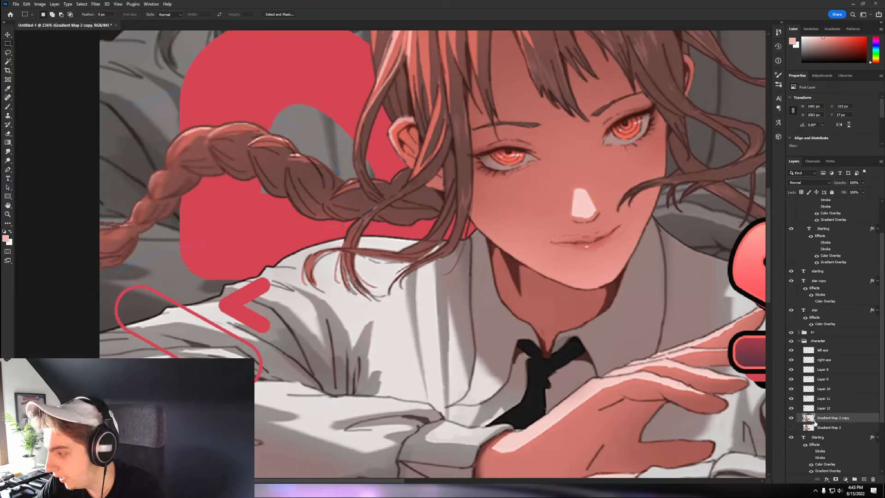
pyautogui.scroll(2, 415, 208)
pyautogui.click(412, 134)
pyautogui.click(423, 200)
pyautogui.click(427, 254)
pyautogui.click(427, 283)
pyautogui.scroll(1, 425, 314)
pyautogui.scroll(2, 369, 300)
pyautogui.click(359, 277)
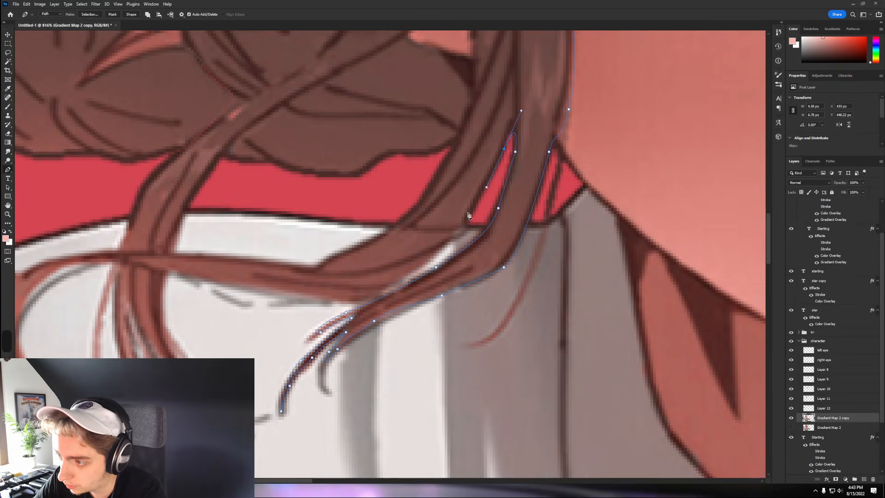
pyautogui.scroll(2, 323, 277)
pyautogui.click(216, 271)
pyautogui.scroll(-2, 218, 276)
pyautogui.hotkey('ctrl', 'z')
pyautogui.scroll(-4, 184, 193)
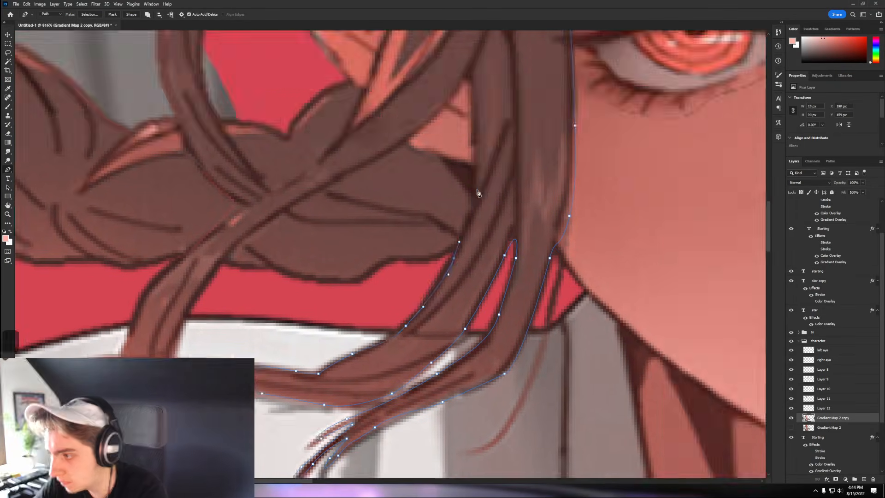
# - Select the base character image layer
pyautogui.press('v')
pyautogui.scroll(2, 177, 186)
pyautogui.click(155, 180)
pyautogui.scroll(-4, 220, 234)
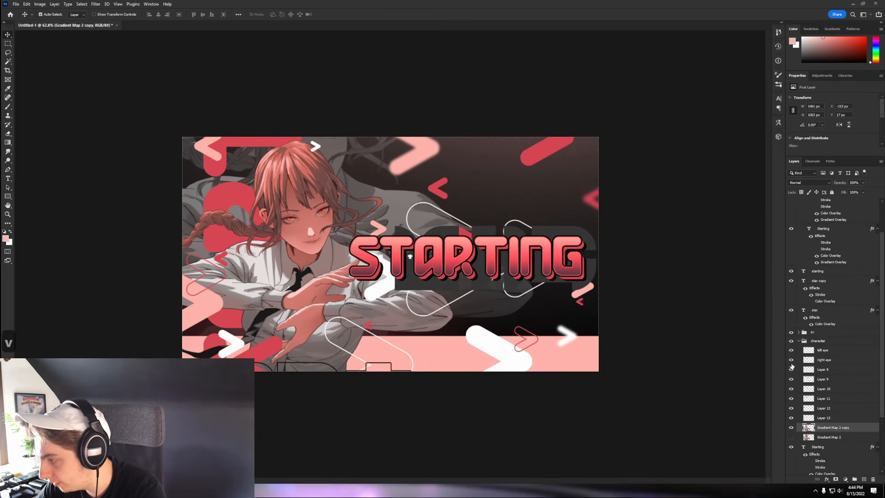
# - Hide the cut-out hair strand layers and zoom in to inspect the grey gaps on the face
pyautogui.click(793, 417)
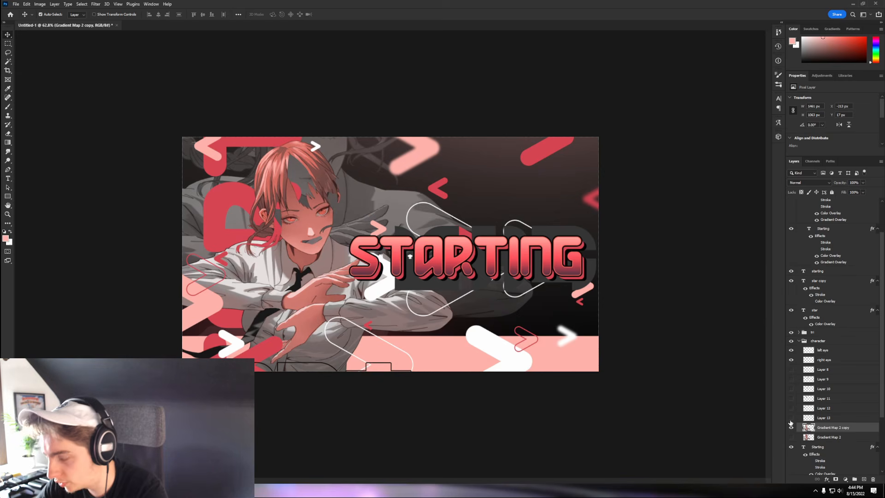
pyautogui.scroll(3, 266, 216)
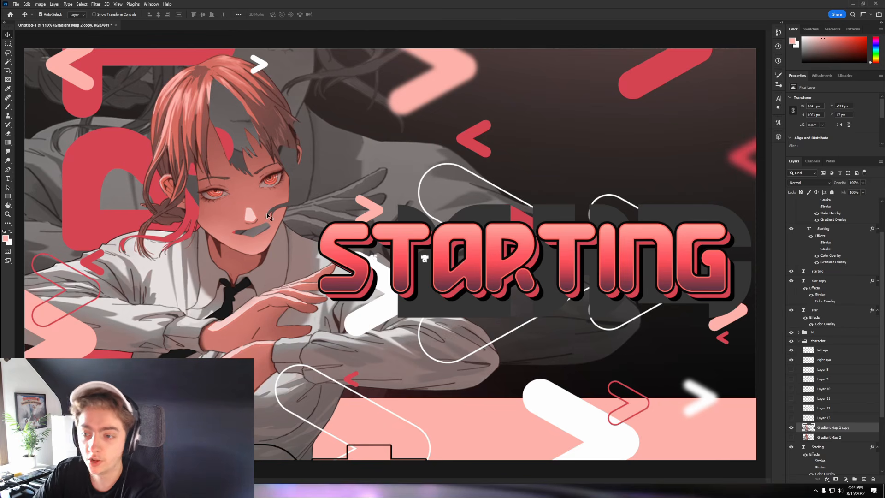
pyautogui.scroll(3, 165, 223)
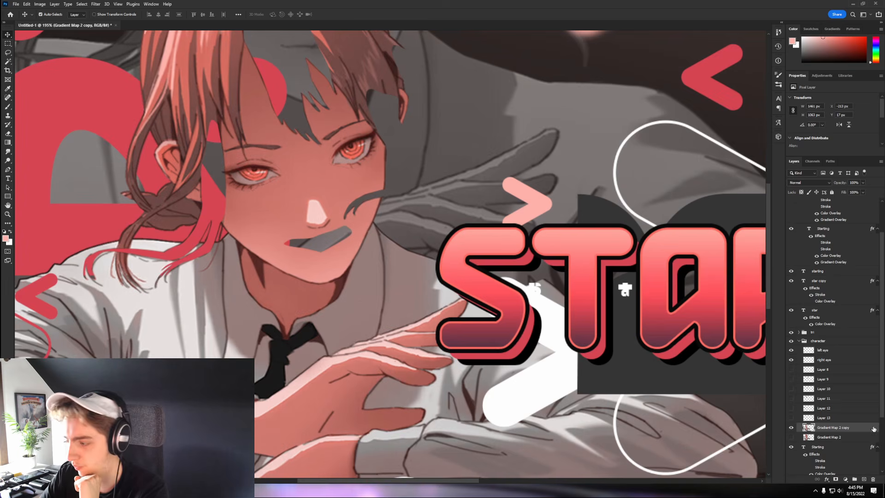
# - Content-Aware Fill the lassoed bangs gap onto a new layer, excluding the top and right hair from sampling
pyautogui.press('l')
pyautogui.scroll(2, 272, 149)
pyautogui.rightClick(272, 149)
pyautogui.click(307, 248)
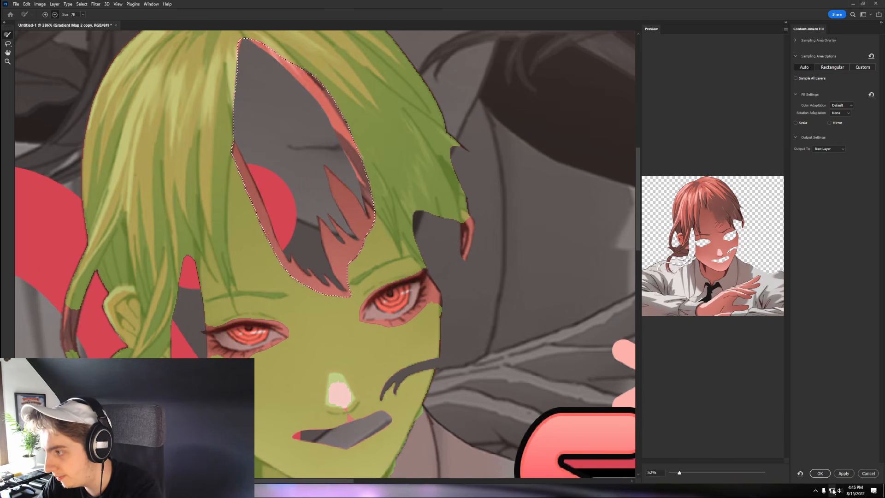
pyautogui.scroll(-2, 173, 142)
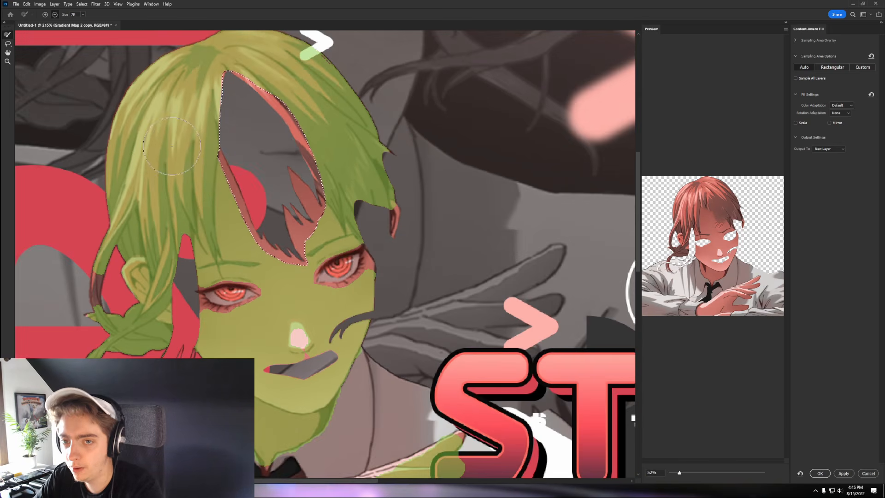
pyautogui.moveTo(173, 142)
pyautogui.mouseDown()
pyautogui.moveTo(132, 146)
pyautogui.moveTo(212, 68)
pyautogui.moveTo(277, 67)
pyautogui.moveTo(399, 197)
pyautogui.moveTo(238, 79)
pyautogui.moveTo(144, 164)
pyautogui.moveTo(125, 294)
pyautogui.moveTo(112, 322)
pyautogui.moveTo(99, 316)
pyautogui.moveTo(115, 328)
pyautogui.mouseUp()
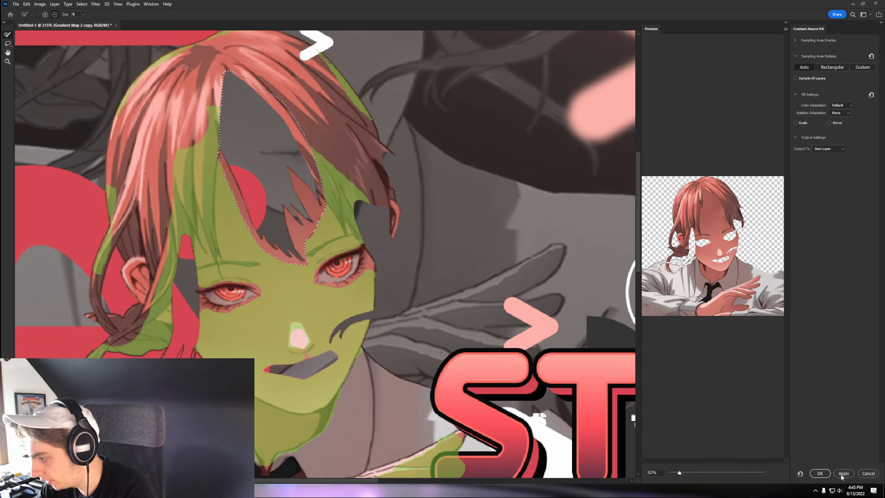
pyautogui.click(820, 473)
pyautogui.press('Return')
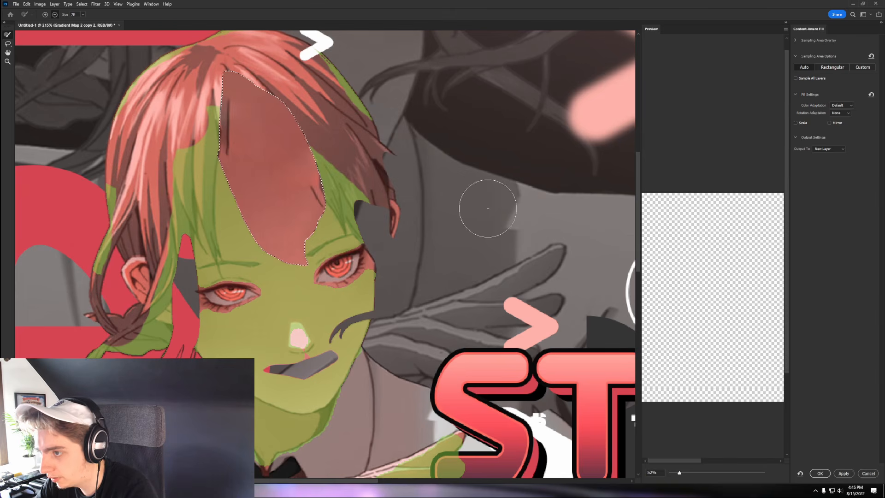
pyautogui.click(814, 474)
# - Deselect, compare Layers 8–10 around the mouth, undo stray edits, and hide the right eye layer
pyautogui.hotkey('ctrl', 'd')
pyautogui.press('v')
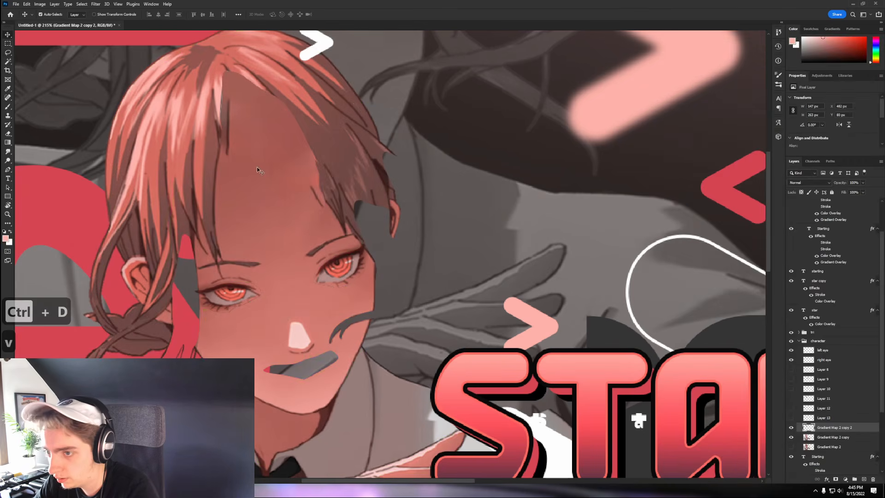
pyautogui.scroll(-1, 256, 167)
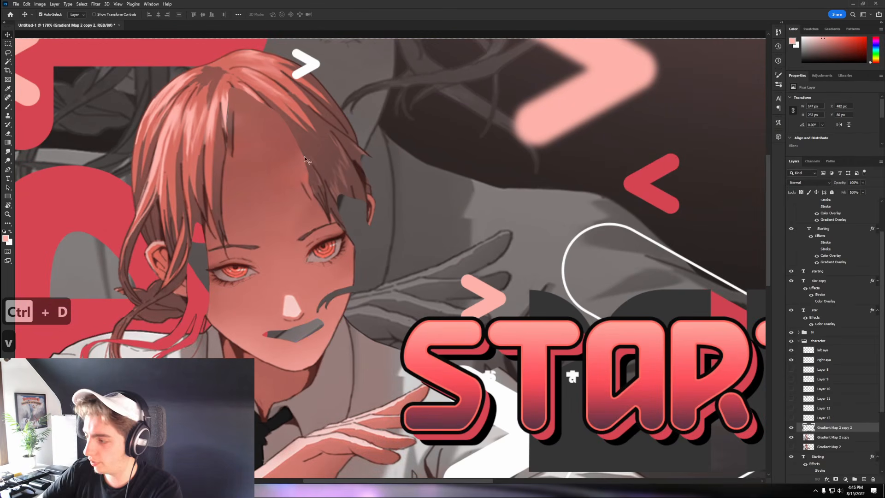
pyautogui.click(790, 369)
pyautogui.click(791, 378)
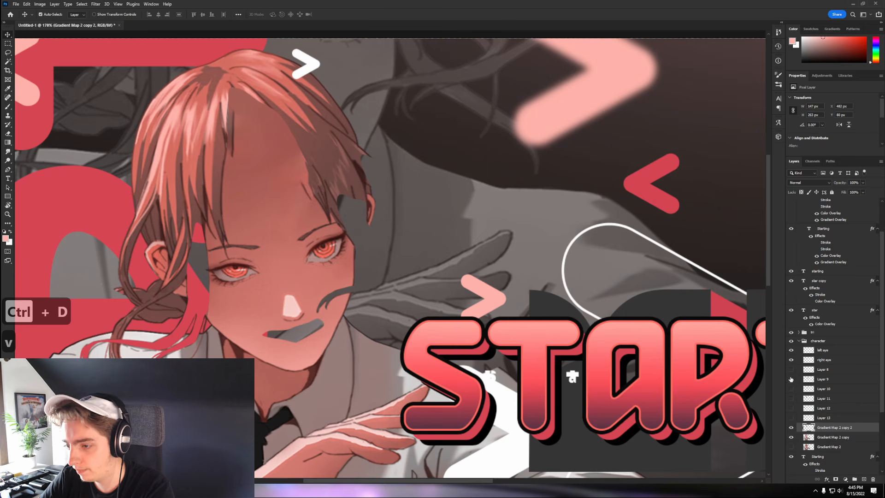
pyautogui.click(791, 389)
pyautogui.hotkey('ctrl', 'z')
pyautogui.hotkey('ctrl', 'z')
pyautogui.hotkey('ctrl', 'z')
pyautogui.hotkey('ctrl', 'z')
pyautogui.hotkey('ctrl', 'z')
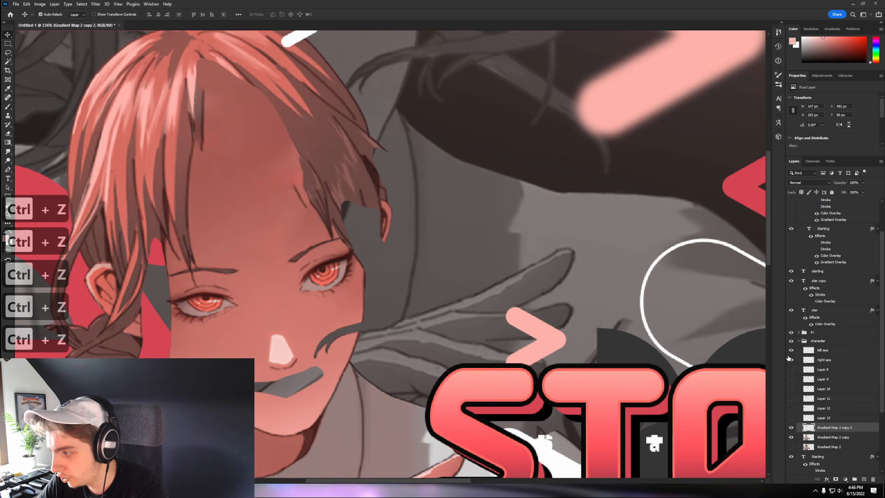
pyautogui.click(791, 360)
pyautogui.click(790, 398)
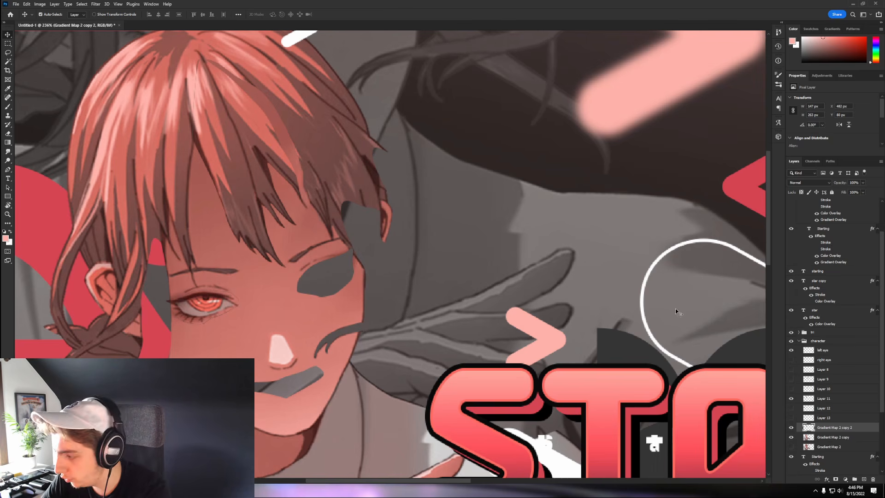
# - Switch to the Eraser with a brush of about 301 px
pyautogui.click(8, 133)
pyautogui.scroll(3, 277, 184)
pyautogui.moveTo(371, 166)
pyautogui.mouseDown()
pyautogui.moveTo(217, 144)
pyautogui.moveTo(349, 158)
pyautogui.moveTo(333, 149)
pyautogui.moveTo(350, 138)
pyautogui.mouseUp()
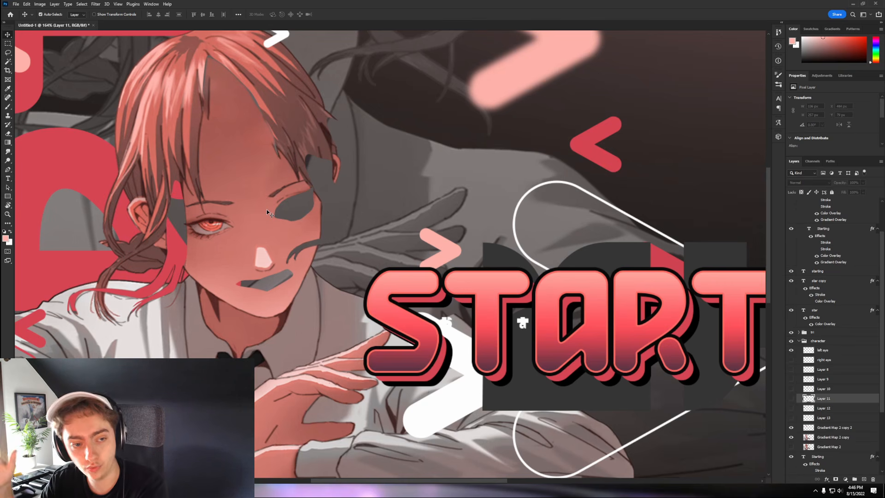
# - Zoom in on the mouth selection, check its options, then deselect it
pyautogui.scroll(3, 239, 212)
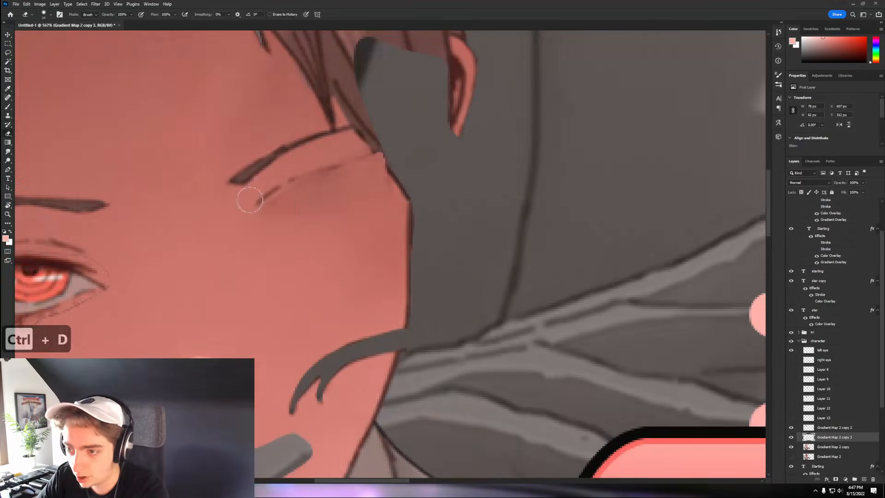
pyautogui.scroll(3, 316, 178)
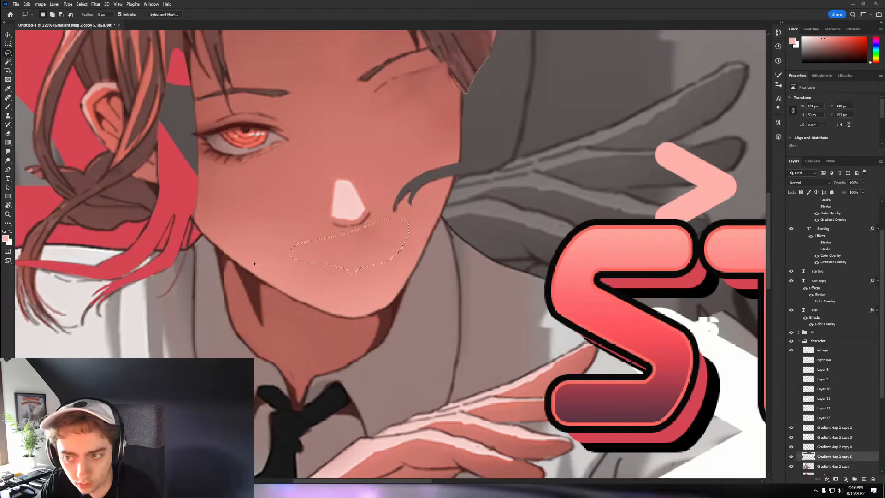
pyautogui.rightClick(235, 160)
pyautogui.hotkey('ctrl', 'd')
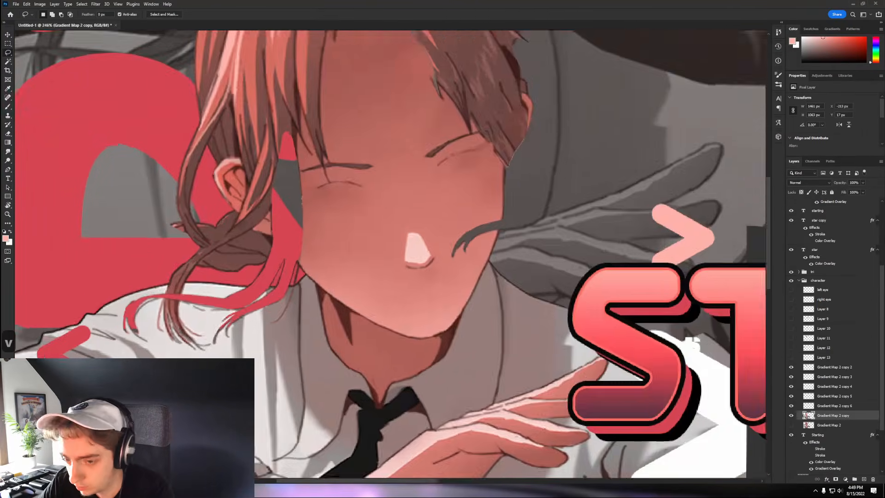
# - Duplicate the base image to a new layer and start a Content-Aware Fill on the selected area
pyautogui.hotkey('ctrl', 'j')
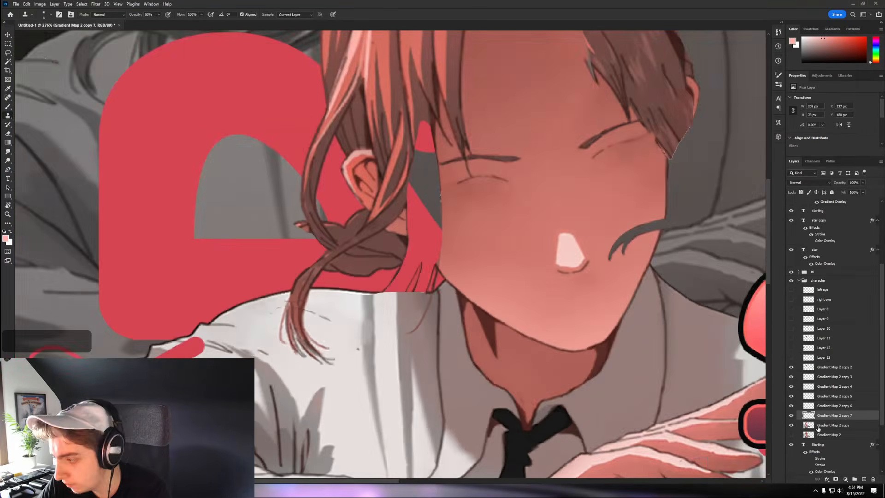
pyautogui.rightClick(425, 198)
pyautogui.click(460, 298)
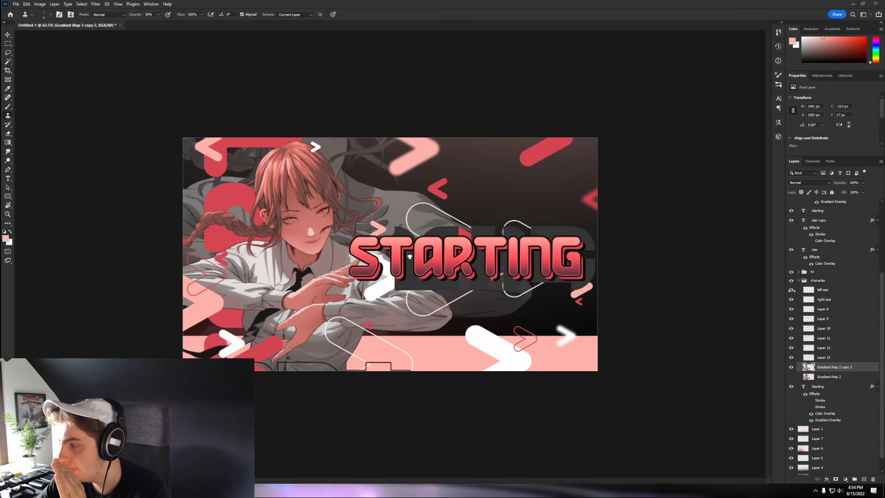
pyautogui.click(791, 357)
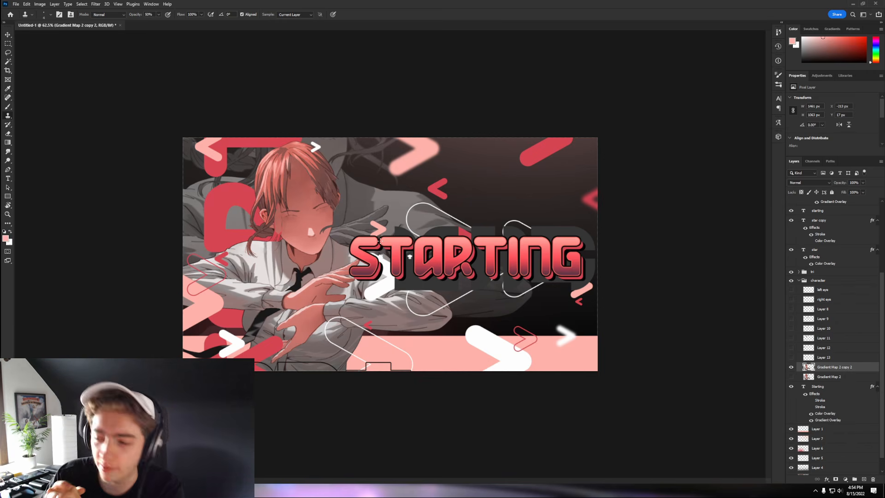
pyautogui.hotkey('ctrl', 'z')
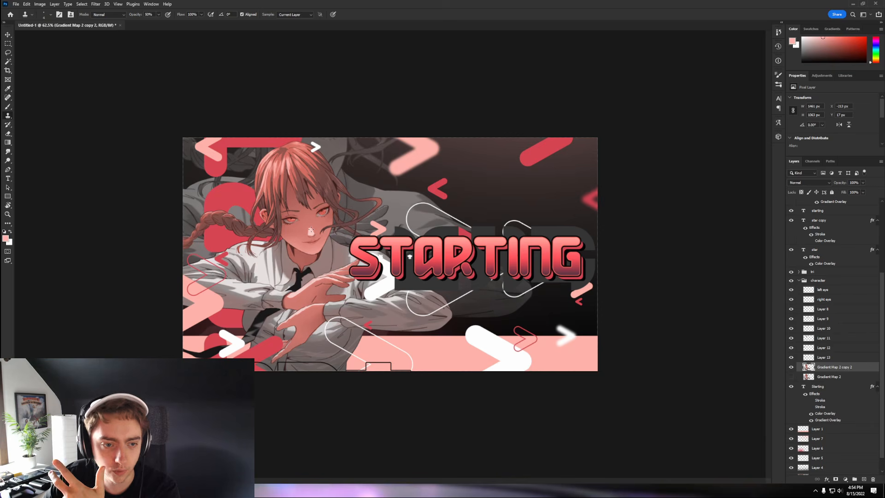
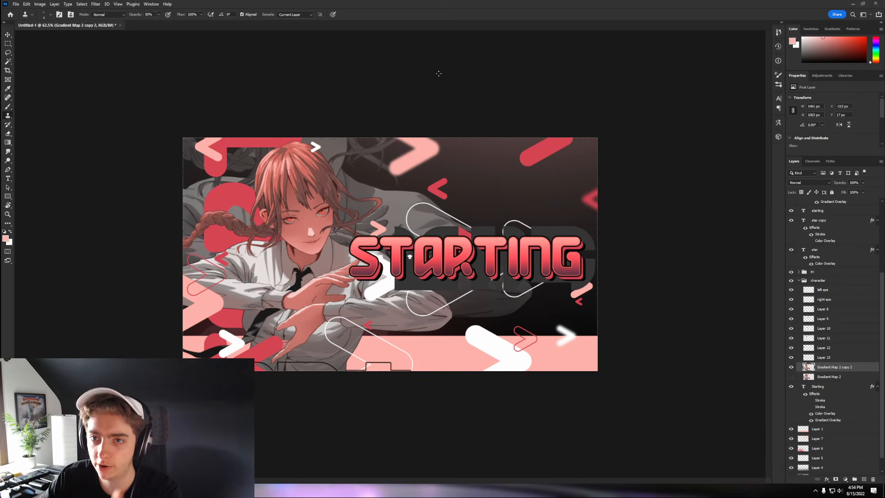
# - Save the Photoshop design to this computer as 'starting stream overlay.psd'
pyautogui.click(16, 4)
pyautogui.click(30, 87)
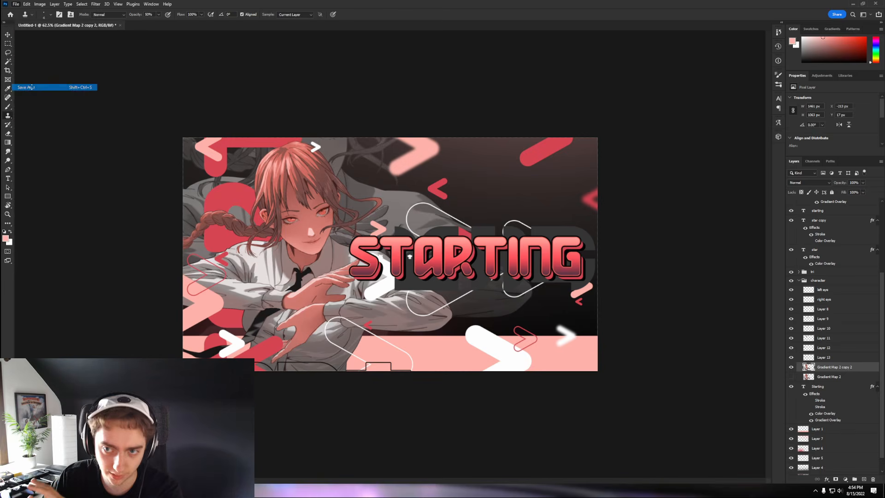
pyautogui.click(218, 265)
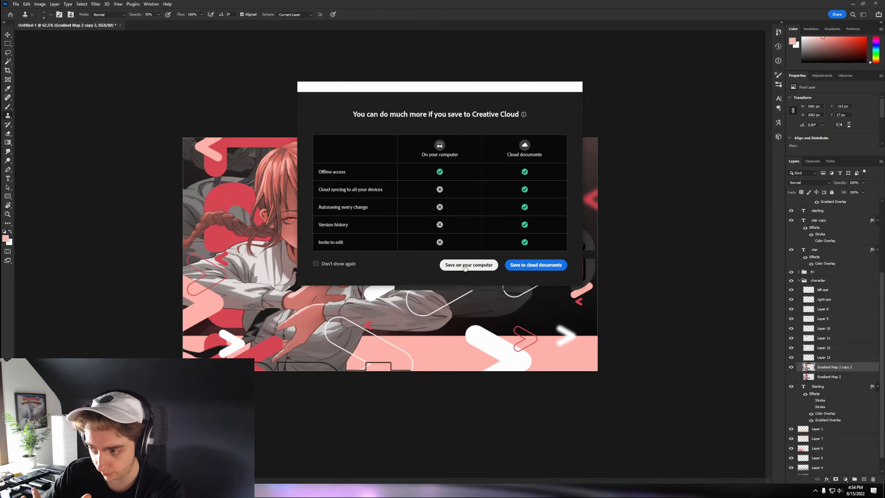
pyautogui.click(466, 265)
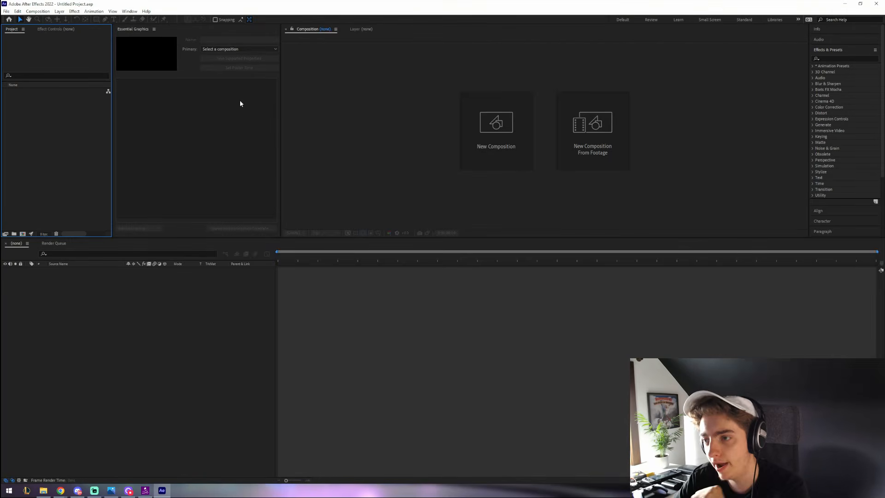
# - Import the PSD from Pictures\videos as a composition and nest it in new comp 'starting stream overlay 2'
pyautogui.click(43, 491)
pyautogui.click(290, 183)
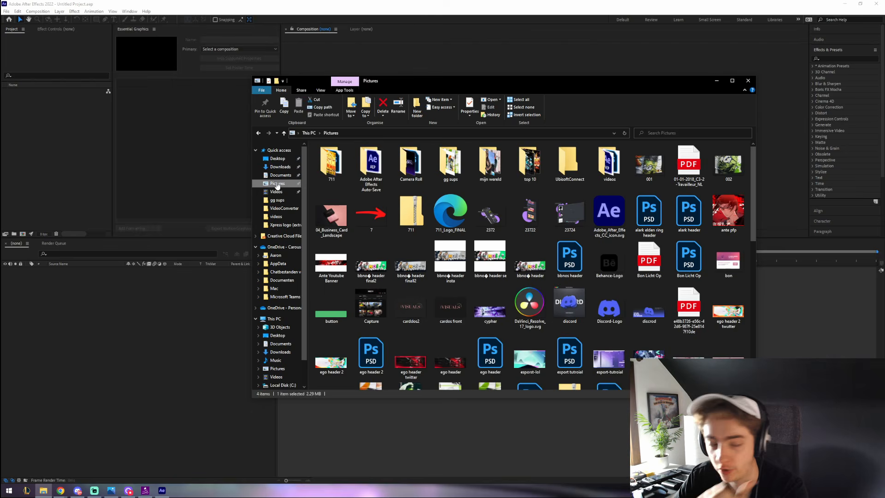
pyautogui.doubleClick(613, 162)
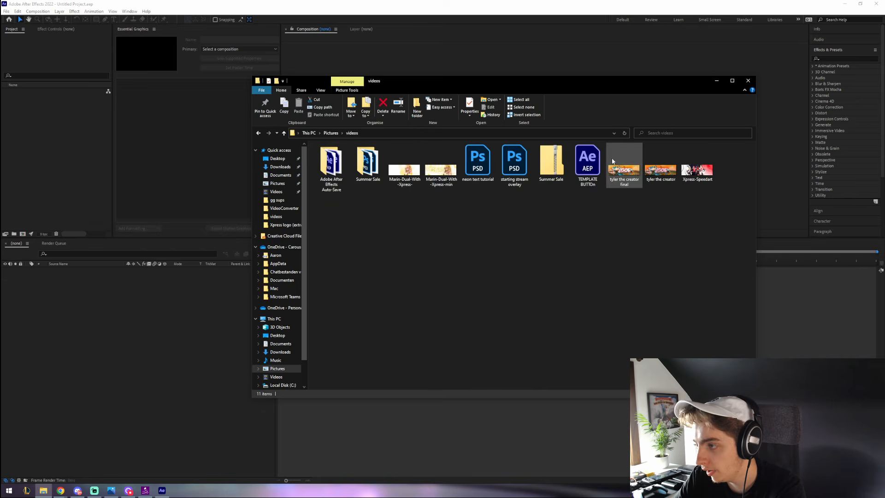
pyautogui.moveTo(514, 159); pyautogui.dragTo(77, 173)
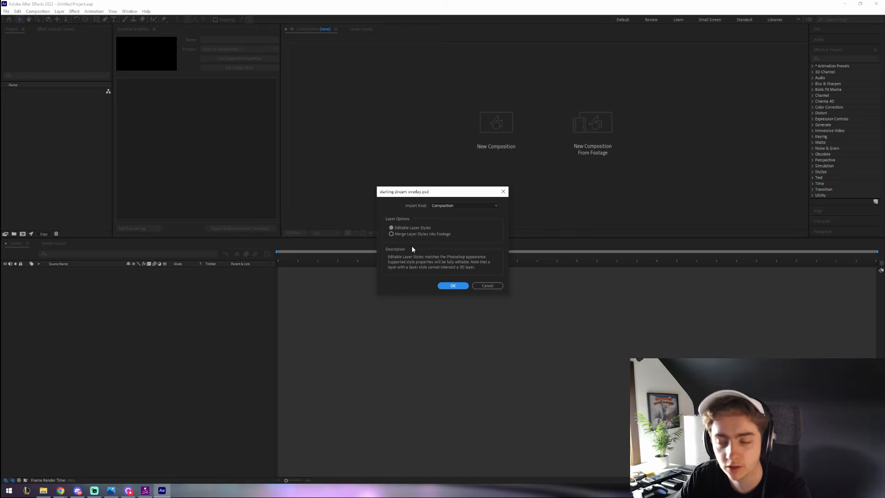
pyautogui.click(451, 286)
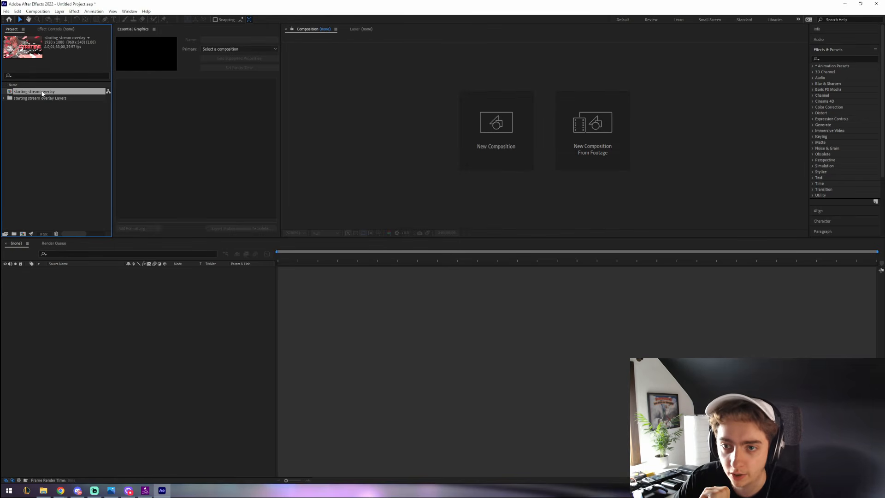
pyautogui.moveTo(42, 94); pyautogui.dragTo(63, 274)
pyautogui.moveTo(66, 298); pyautogui.dragTo(65, 290)
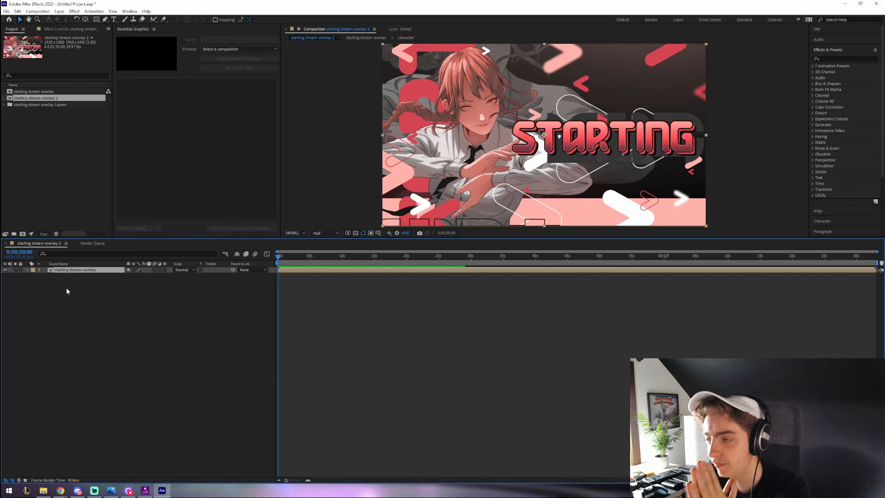
# - Open the overlay comp, then the character precomp, framing the character's face
pyautogui.doubleClick(73, 270)
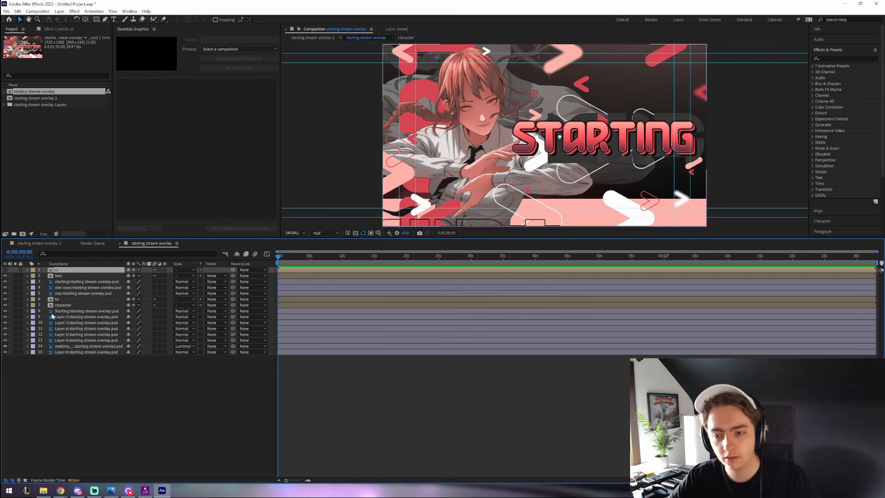
pyautogui.click(65, 305)
pyautogui.doubleClick(65, 305)
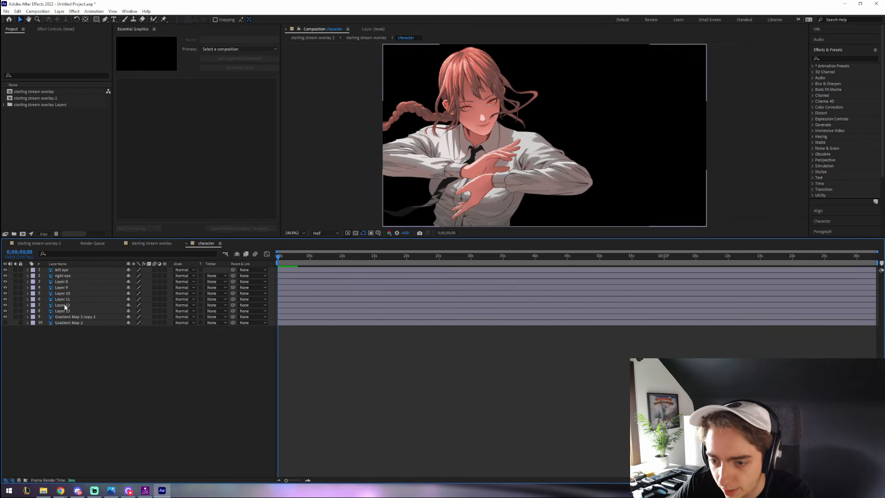
pyautogui.scroll(4, 388, 95)
pyautogui.moveTo(388, 96); pyautogui.dragTo(560, 225)
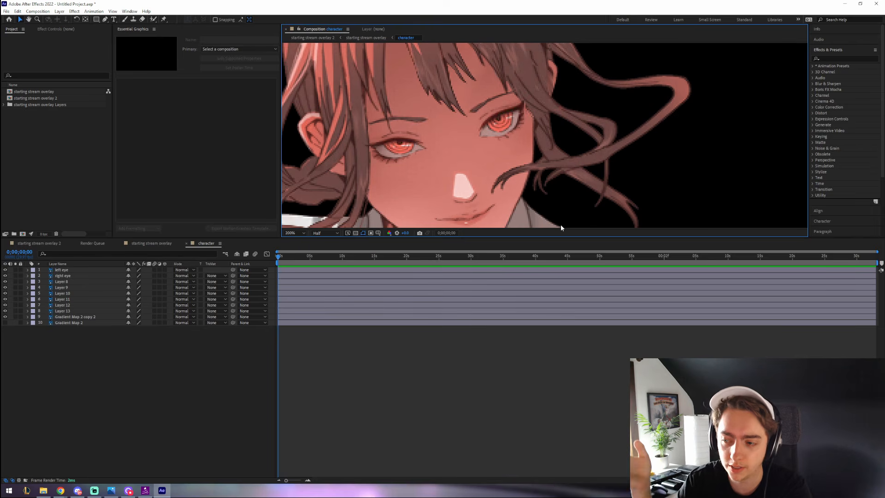
# - End the work area at about 9 seconds in both the character and 'starting stream overlay 2' comps
pyautogui.click(343, 259)
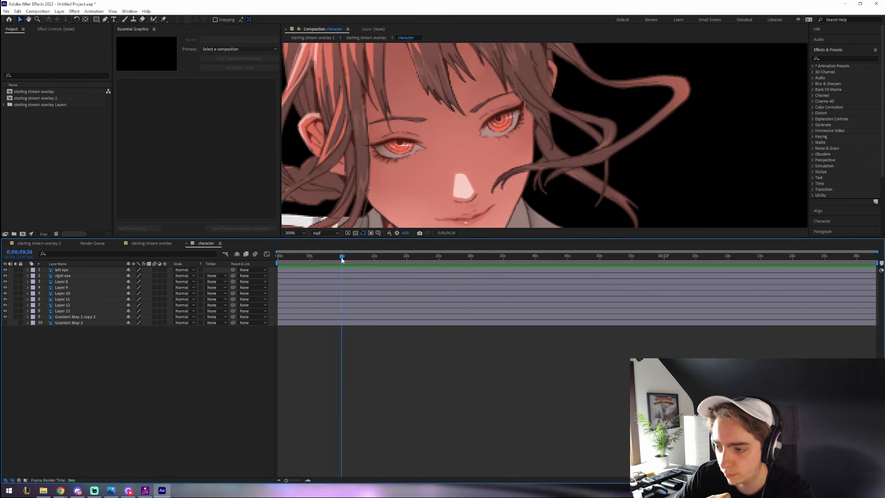
pyautogui.moveTo(873, 262)
pyautogui.mouseDown()
pyautogui.moveTo(356, 262)
pyautogui.moveTo(342, 271)
pyautogui.mouseUp()
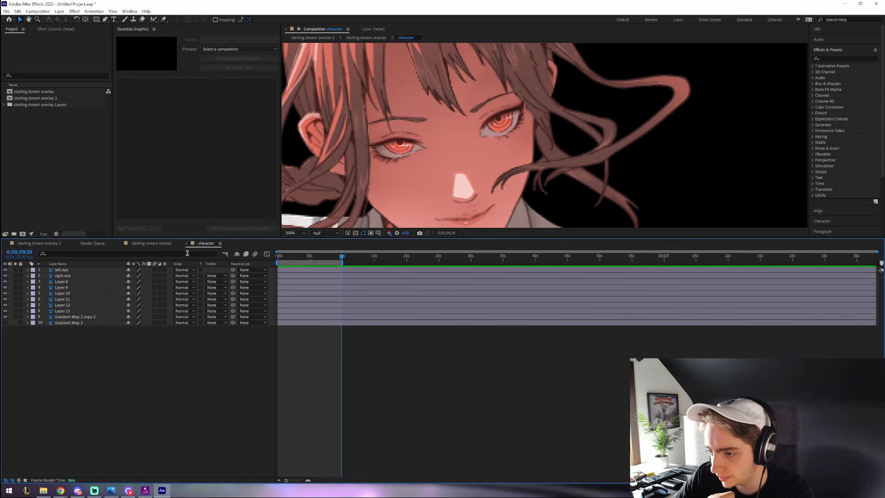
pyautogui.click(35, 244)
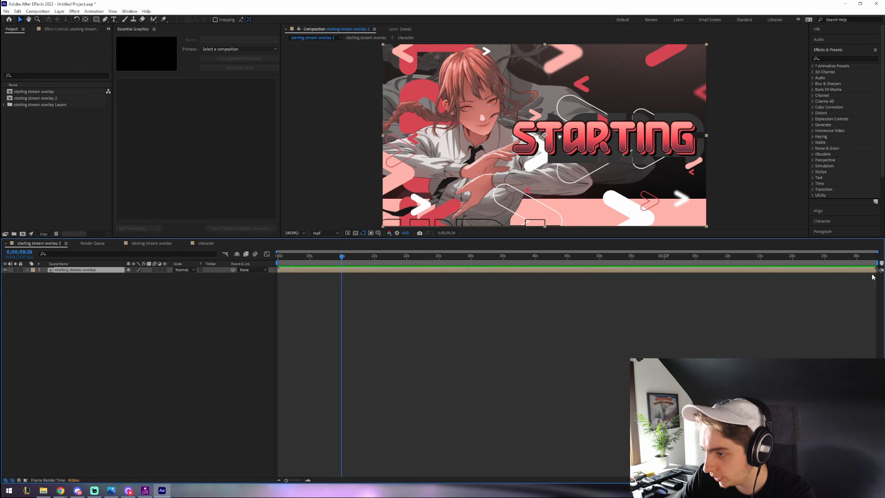
pyautogui.moveTo(878, 262)
pyautogui.mouseDown()
pyautogui.moveTo(379, 262)
pyautogui.moveTo(346, 264)
pyautogui.moveTo(344, 277)
pyautogui.mouseUp()
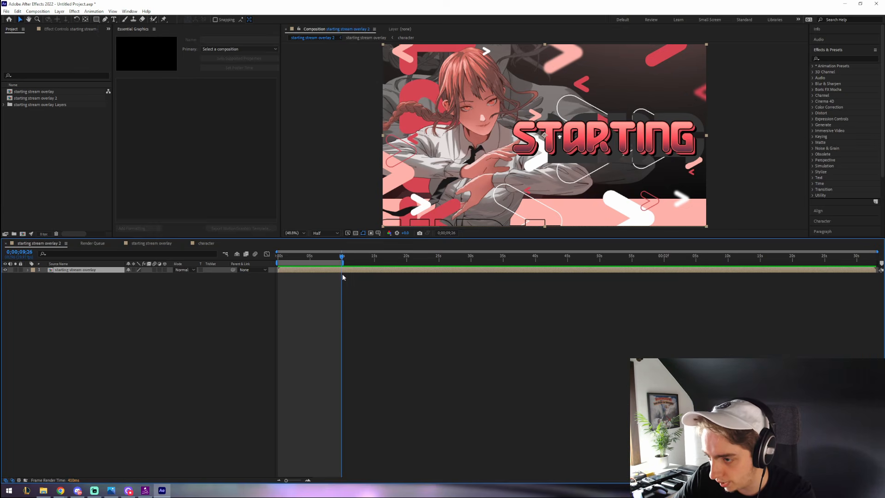
# - Back in the character comp, check the left eye layer and undo the previous puppet edits
pyautogui.click(207, 243)
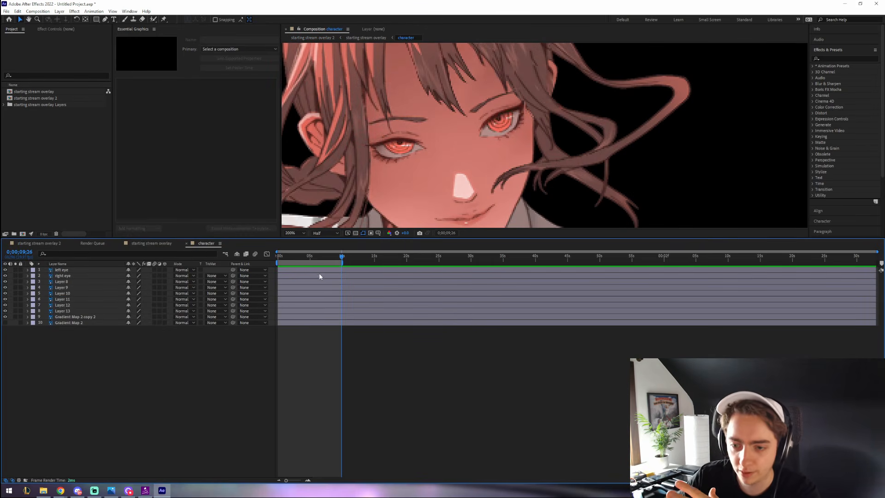
pyautogui.click(5, 270)
pyautogui.click(5, 270)
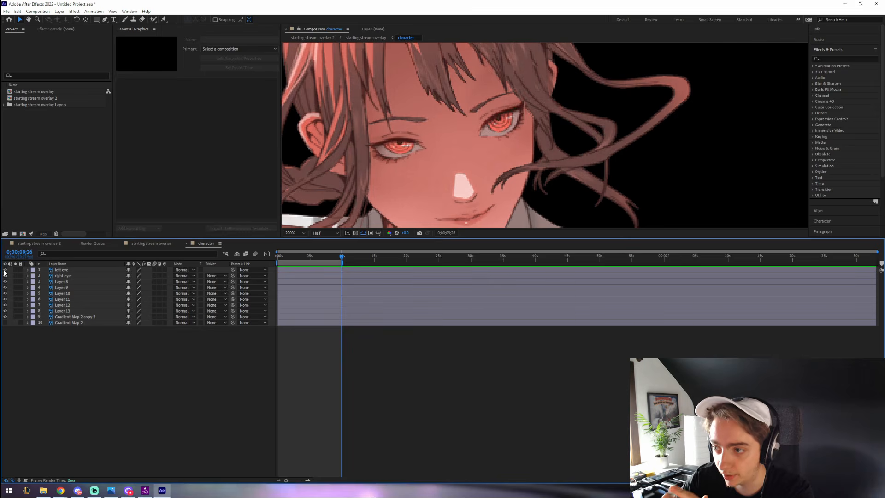
pyautogui.scroll(4, 359, 141)
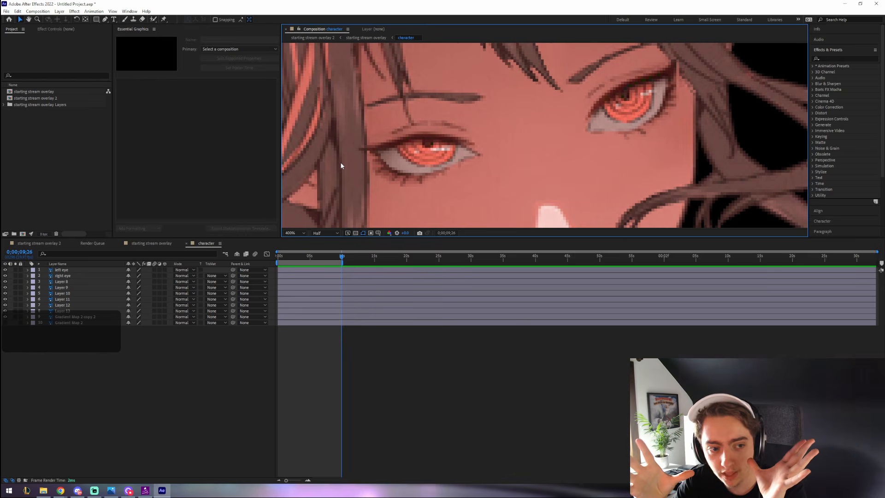
pyautogui.hotkey('ctrl', 'z')
pyautogui.hotkey('ctrl', 'z')
pyautogui.hotkey('ctrl', 'z')
pyautogui.hotkey('ctrl', 'z')
pyautogui.hotkey('ctrl', 'z')
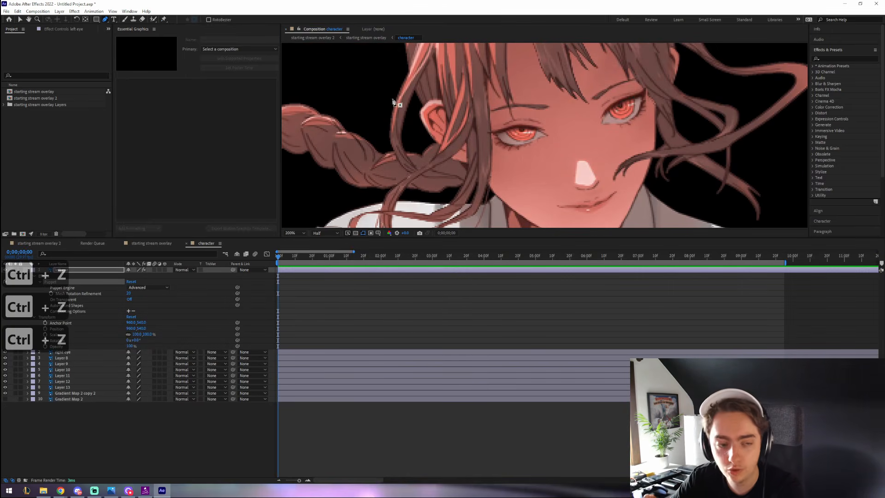
# - Start a mask point under the left eye, then undo the stray mask segment
pyautogui.scroll(4, 513, 139)
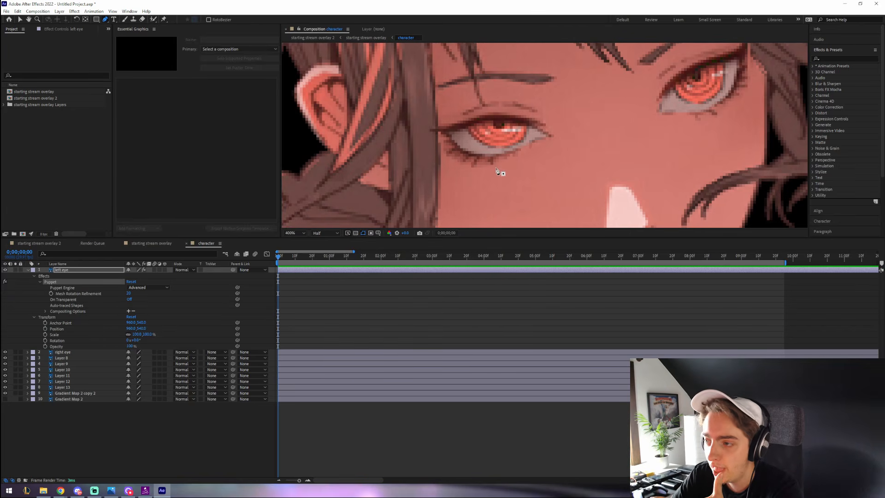
pyautogui.click(492, 164)
pyautogui.rightClick(491, 175)
pyautogui.click(482, 167)
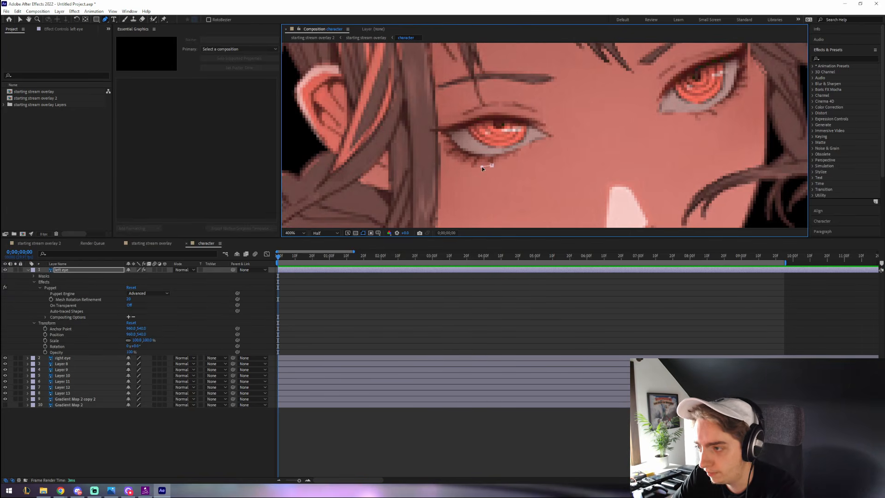
pyautogui.hotkey('ctrl', 'z')
pyautogui.hotkey('ctrl', 'z')
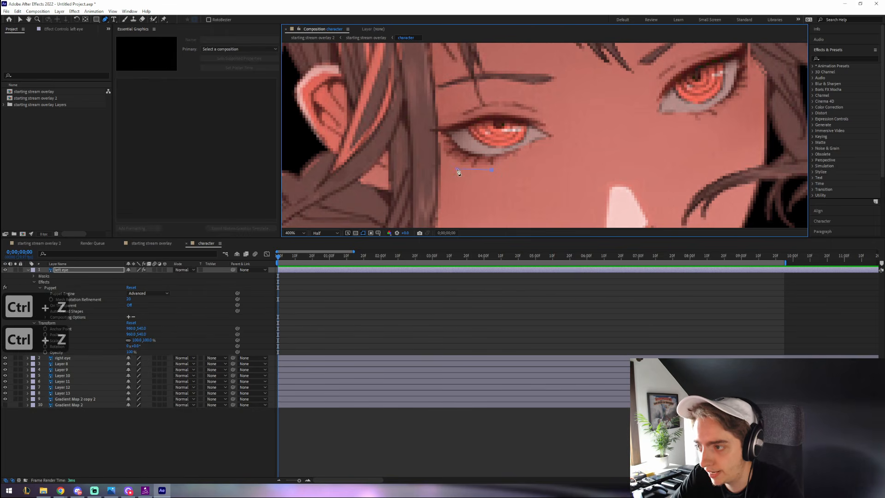
# - Draw a closed mask outline all the way around the left eye
pyautogui.click(430, 157)
pyautogui.click(419, 134)
pyautogui.click(429, 112)
pyautogui.click(454, 100)
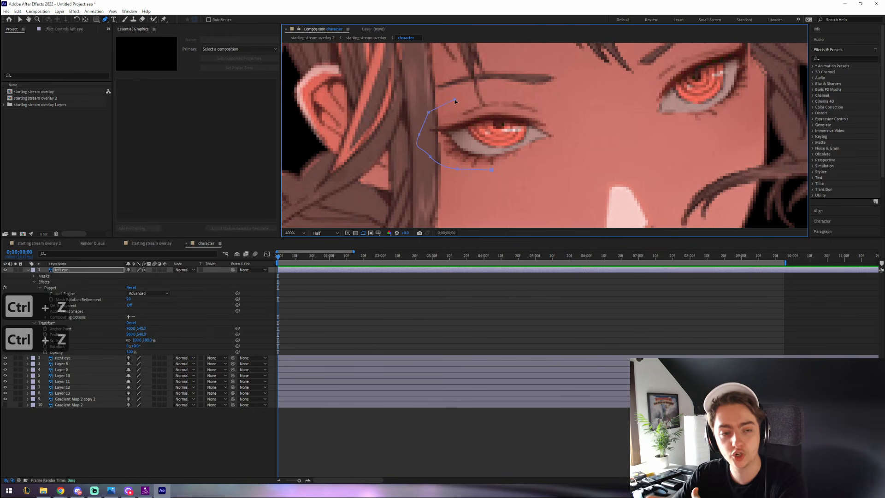
pyautogui.click(491, 100)
pyautogui.click(531, 104)
pyautogui.click(562, 126)
pyautogui.click(563, 143)
pyautogui.click(529, 161)
pyautogui.click(520, 165)
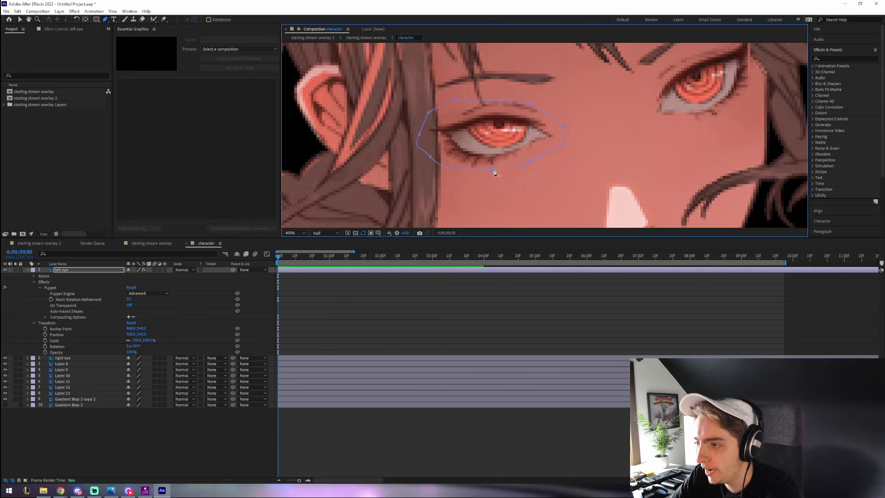
pyautogui.click(491, 169)
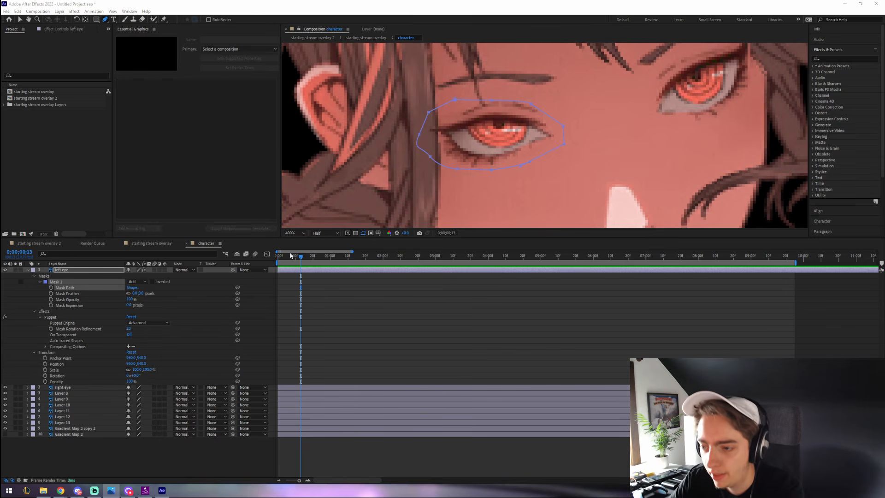
# - Remove the Puppet effect, keyframe the Mask Path at the start, and move to frame 10
pyautogui.click(270, 258)
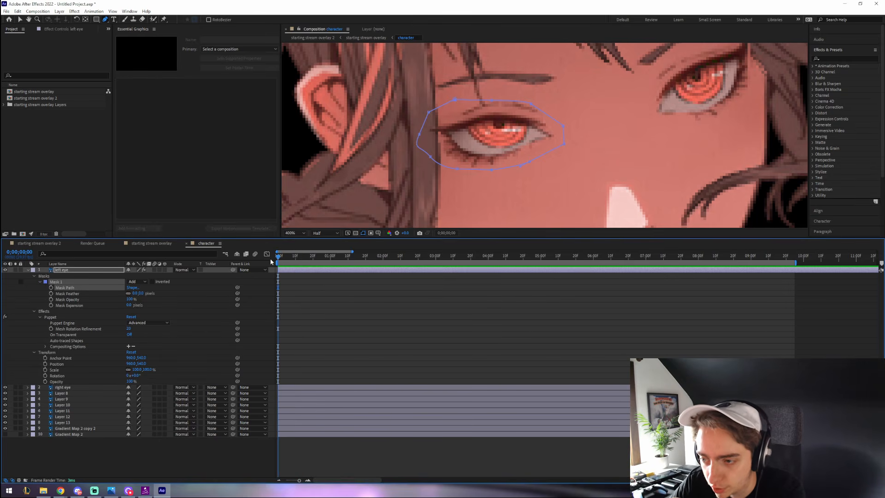
pyautogui.click(47, 309)
pyautogui.press('BackSpace')
pyautogui.click(51, 287)
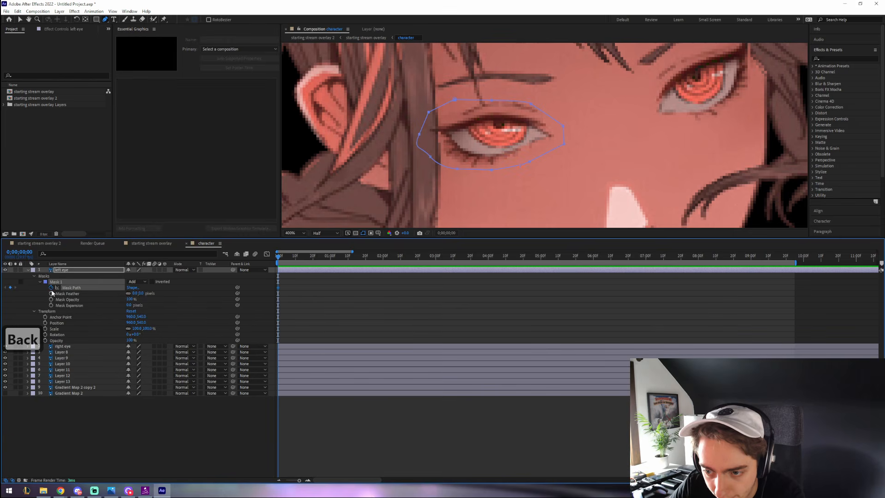
pyautogui.click(289, 260)
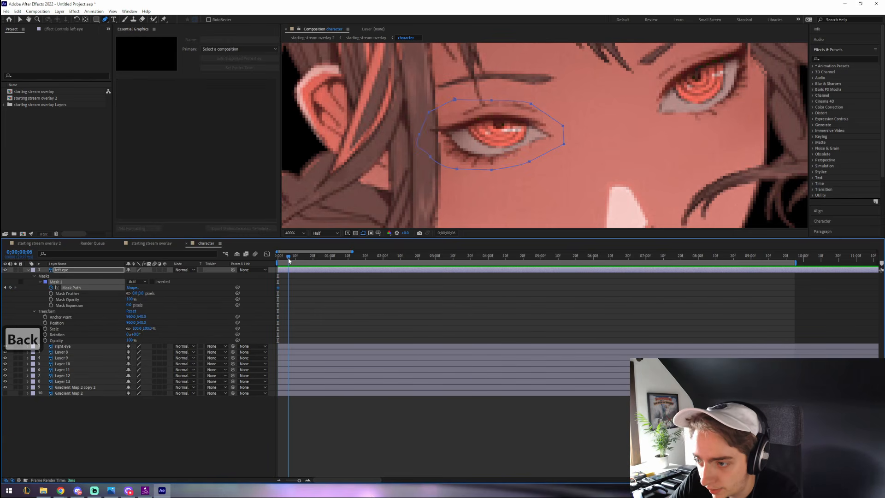
pyautogui.moveTo(289, 261); pyautogui.dragTo(295, 259)
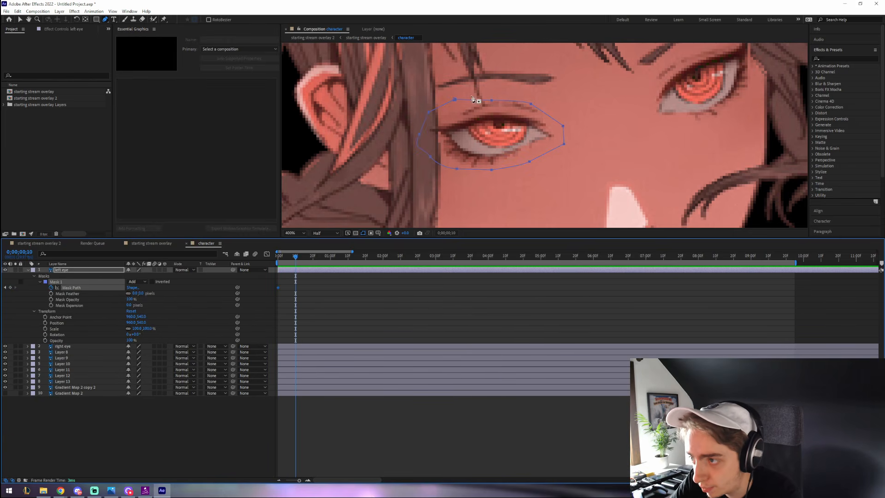
# - At frame 10, pull the mask's top points down so the left eye closes, then preview
pyautogui.moveTo(454, 98); pyautogui.dragTo(455, 97)
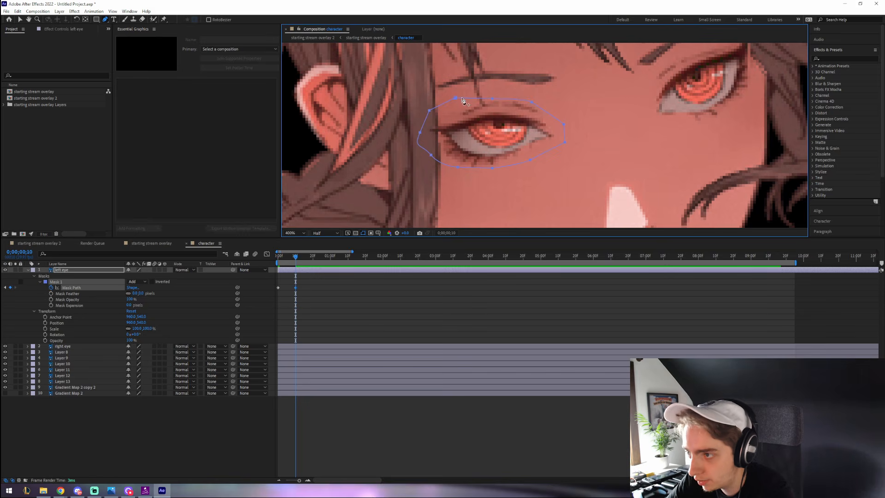
pyautogui.click(299, 275)
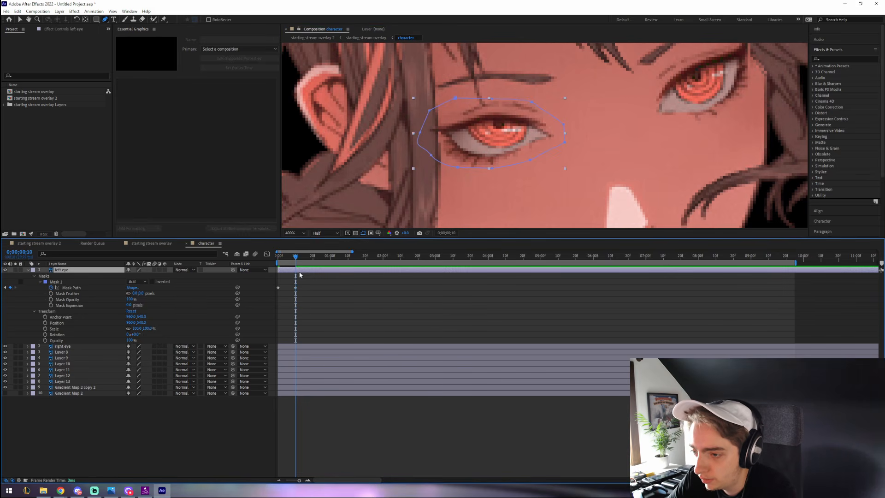
pyautogui.moveTo(454, 98); pyautogui.dragTo(456, 103)
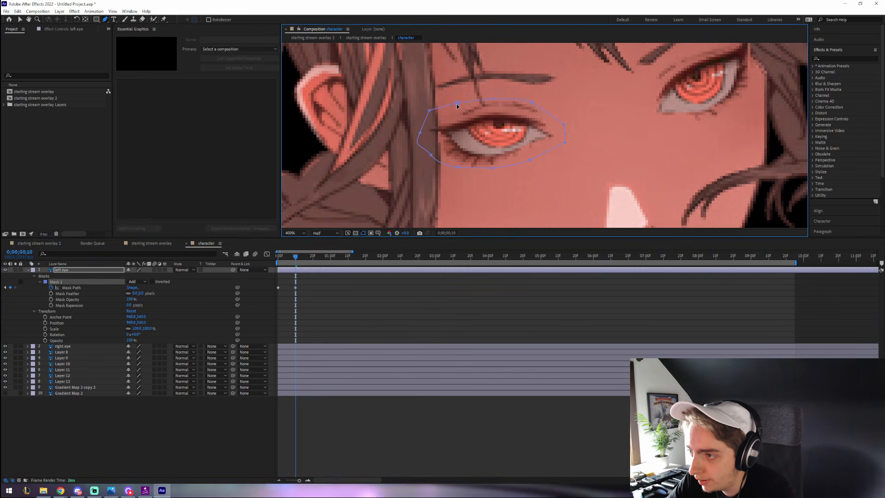
pyautogui.moveTo(460, 147); pyautogui.dragTo(462, 149)
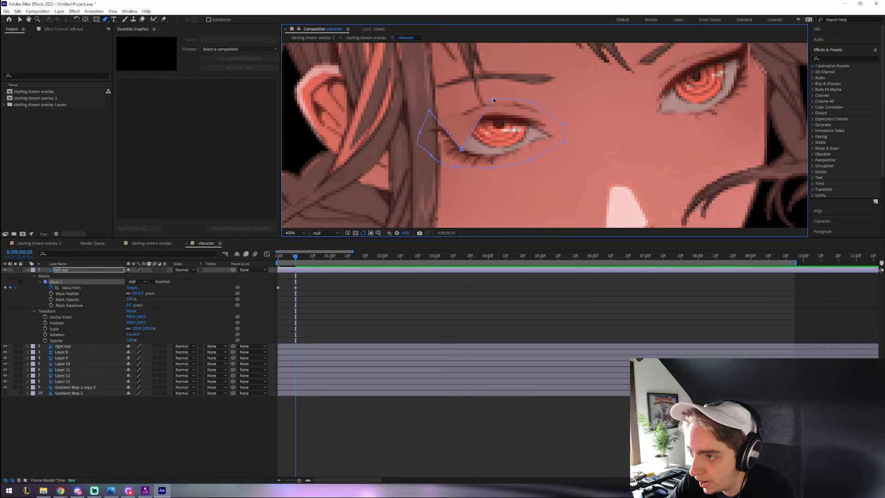
pyautogui.moveTo(492, 99); pyautogui.dragTo(492, 157)
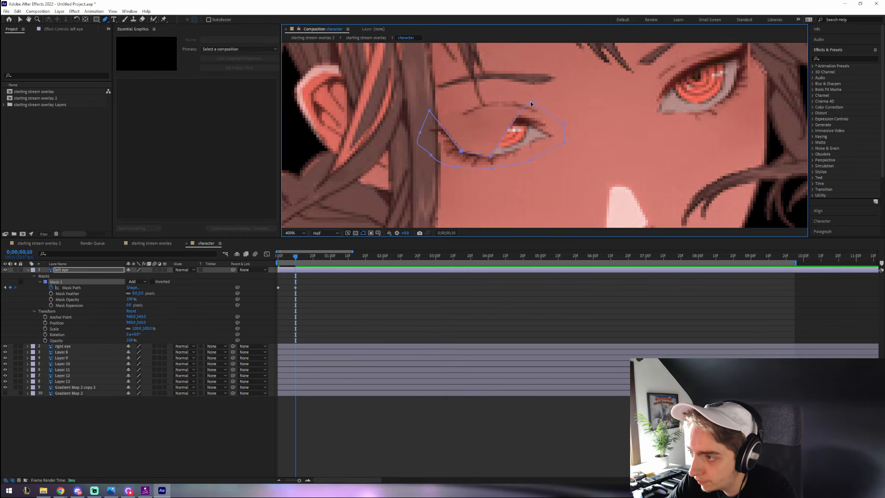
pyautogui.moveTo(530, 104); pyautogui.dragTo(536, 148)
pyautogui.press('space')
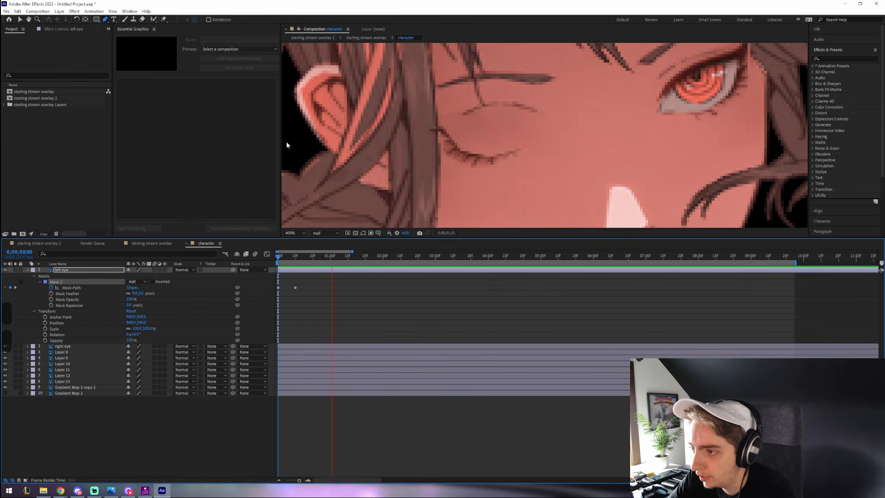
# - Replay the left eye blink from the start with the mask deselected
pyautogui.press('/')
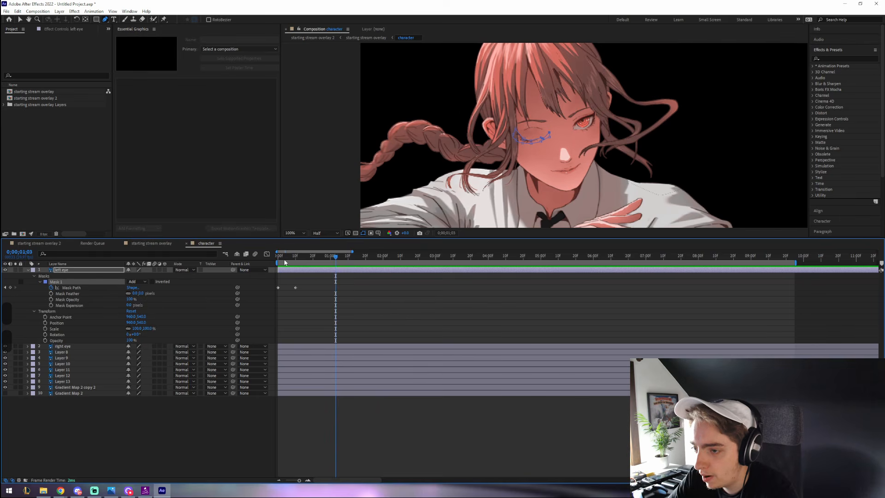
pyautogui.press('Home')
pyautogui.click(19, 19)
pyautogui.click(310, 70)
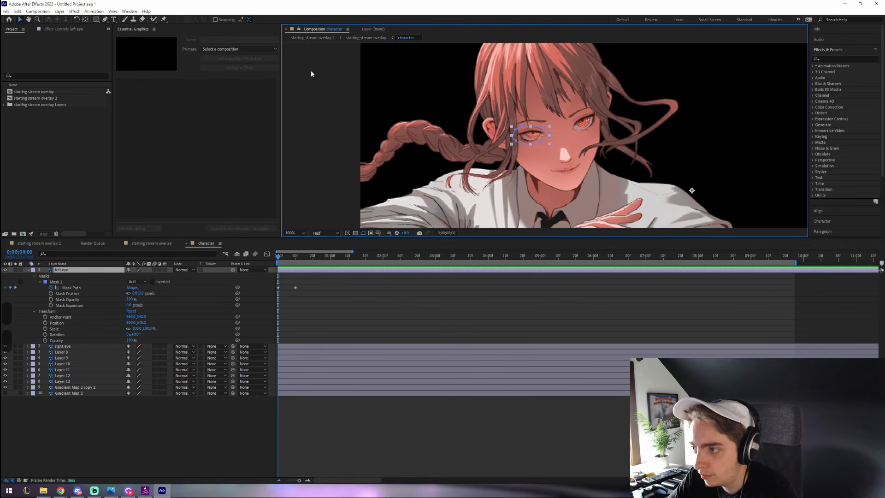
pyautogui.click(357, 60)
pyautogui.press('space')
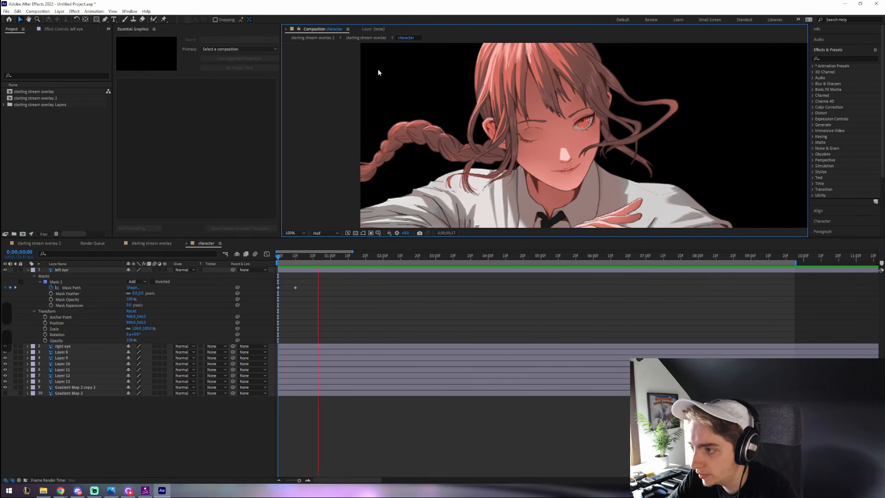
# - Apply Easy Ease to the left eye's Mask Path keyframes and preview
pyautogui.click(270, 262)
pyautogui.press('.')
pyautogui.rightClick(277, 287)
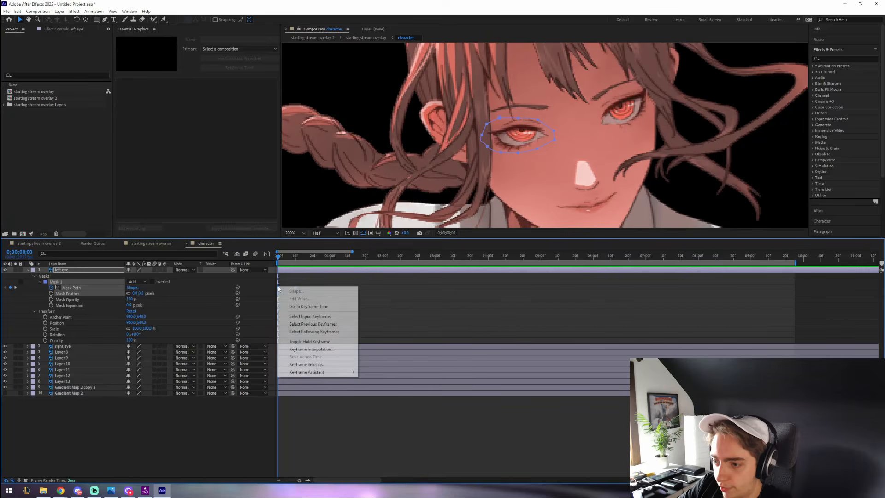
pyautogui.moveTo(318, 372)
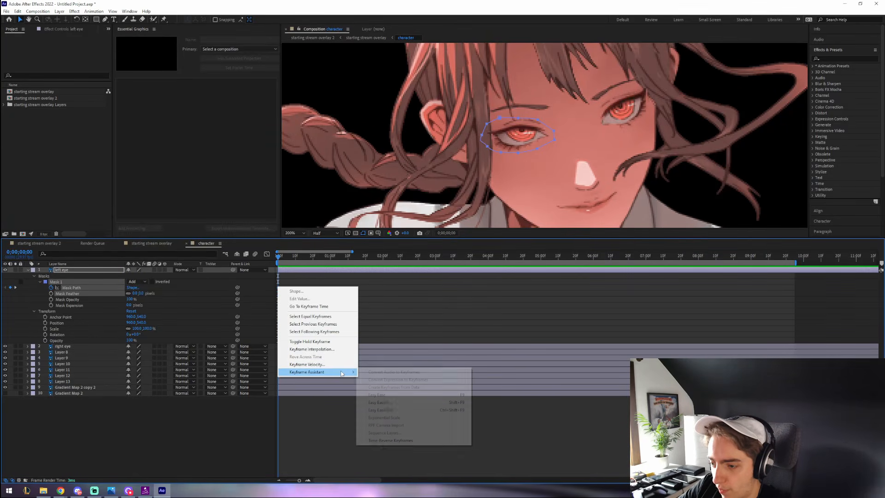
pyautogui.click(379, 396)
pyautogui.press('space')
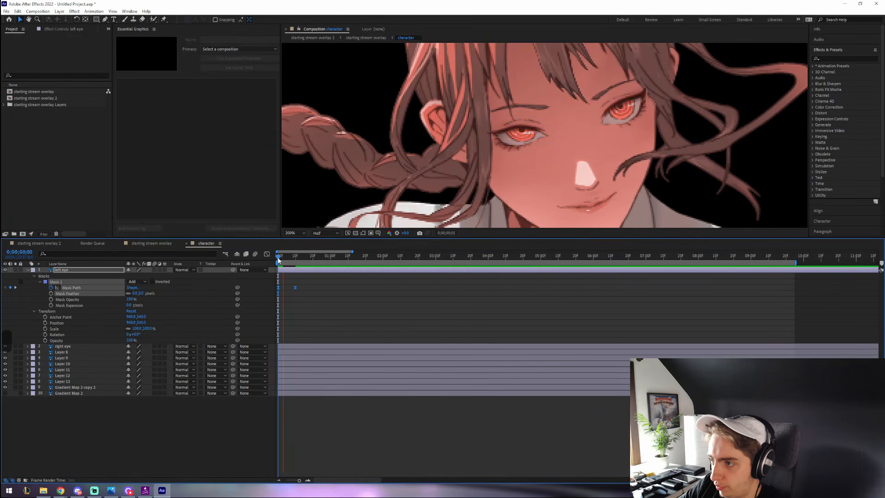
pyautogui.press('space')
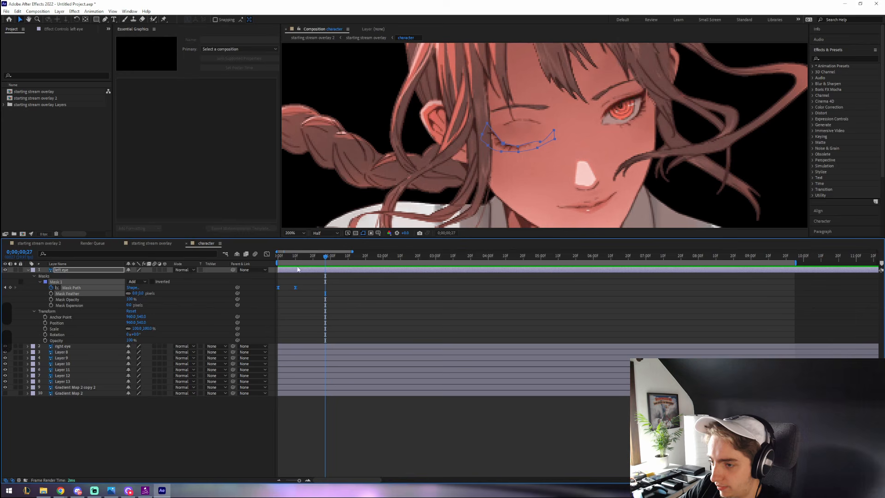
# - Copy the open-eye keyframe, paste it at 1 second, and play the full blink
pyautogui.click(278, 287)
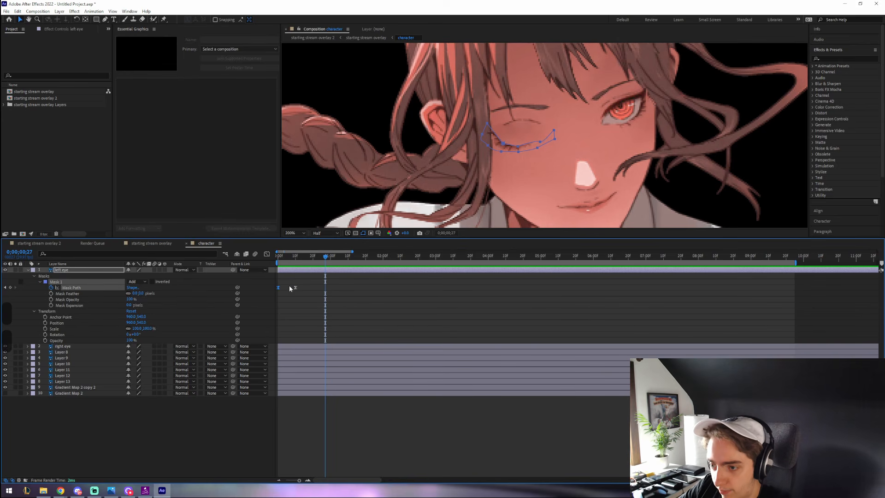
pyautogui.hotkey('ctrl', 'c')
pyautogui.moveTo(312, 257); pyautogui.dragTo(331, 257)
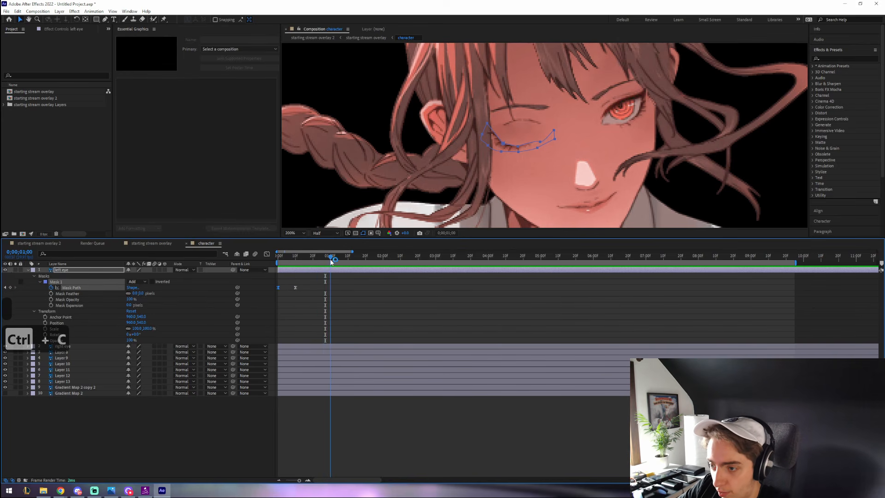
pyautogui.hotkey('ctrl', 'v')
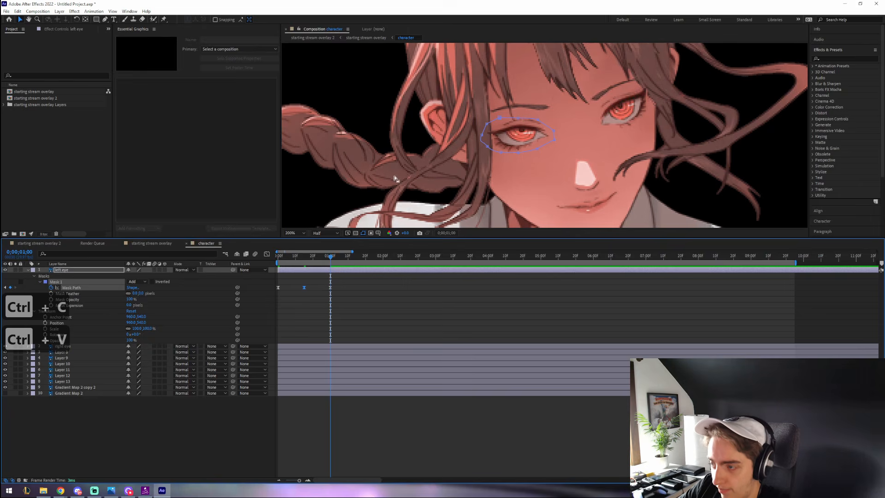
pyautogui.click(431, 165)
pyautogui.scroll(-3, 431, 165)
pyautogui.click(439, 100)
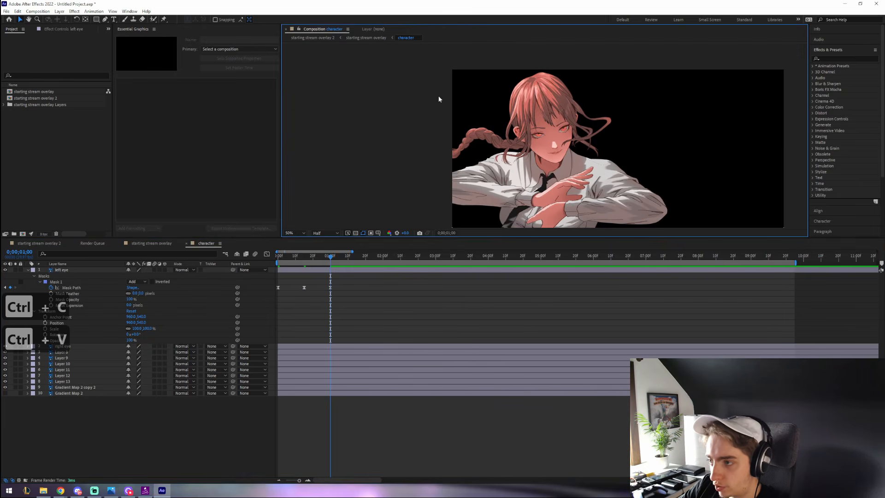
pyautogui.moveTo(281, 256); pyautogui.dragTo(269, 257)
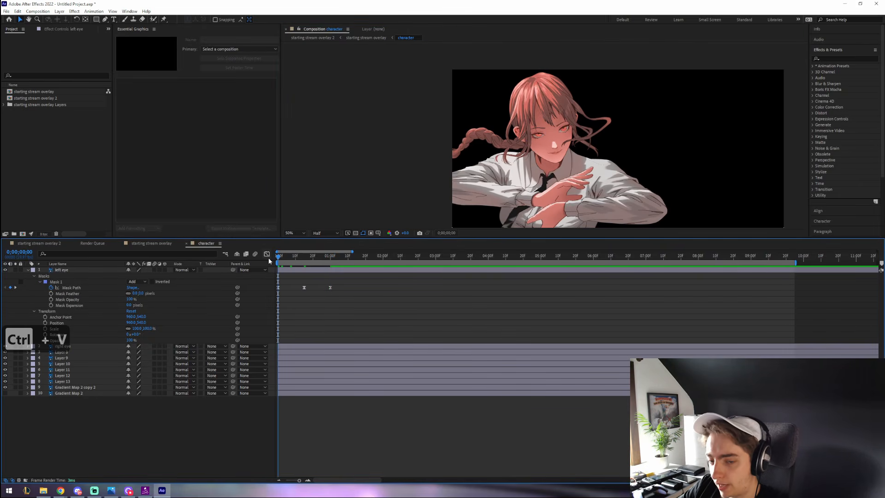
pyautogui.press('space')
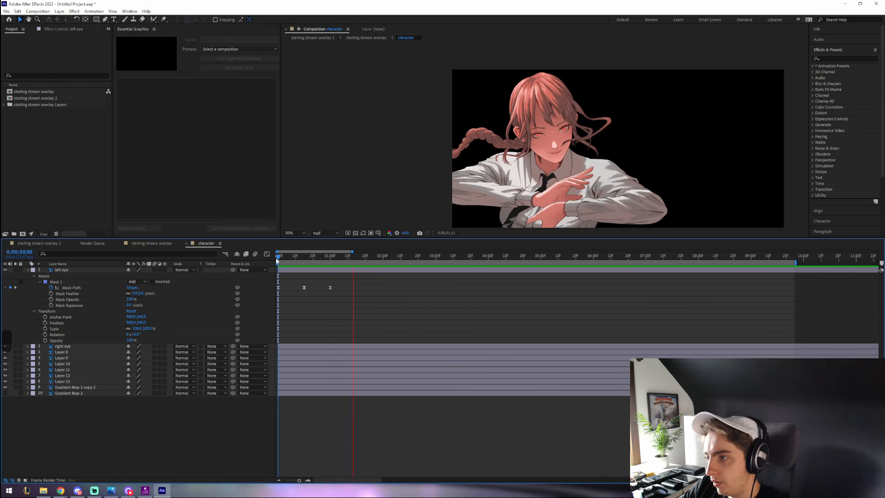
pyautogui.press('space')
# - Drag the closed-eye keyframe earlier for a quicker blink and preview it
pyautogui.moveTo(284, 259); pyautogui.dragTo(280, 259)
pyautogui.press('.')
pyautogui.press('.')
pyautogui.press('.')
pyautogui.click(304, 287)
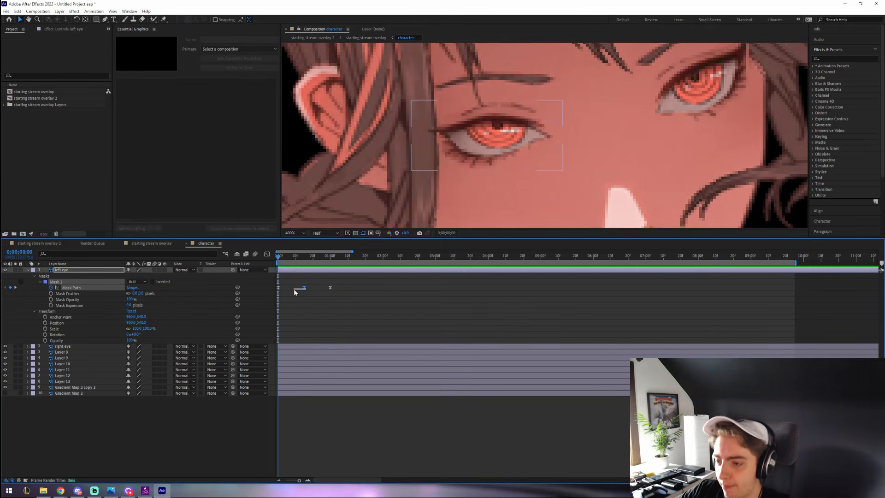
pyautogui.moveTo(303, 288)
pyautogui.mouseDown()
pyautogui.moveTo(294, 289)
pyautogui.moveTo(314, 291)
pyautogui.mouseUp()
pyautogui.press('space')
pyautogui.press(',')
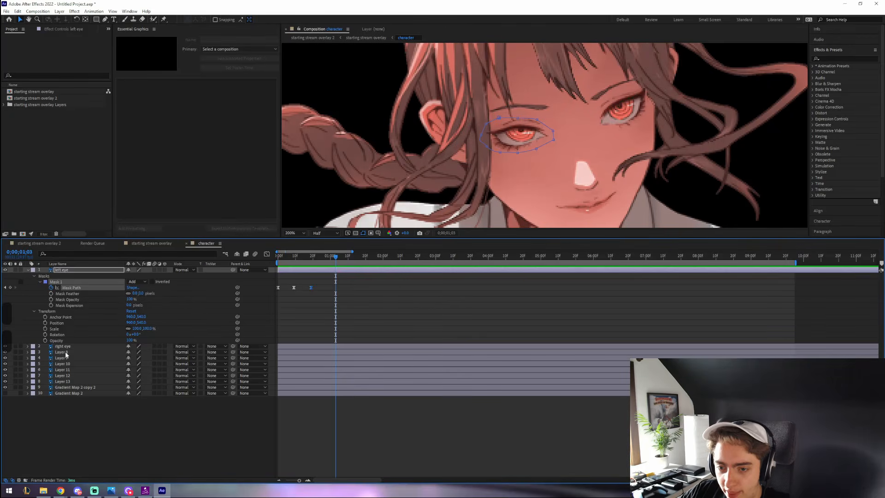
pyautogui.click(79, 345)
pyautogui.scroll(2, 583, 104)
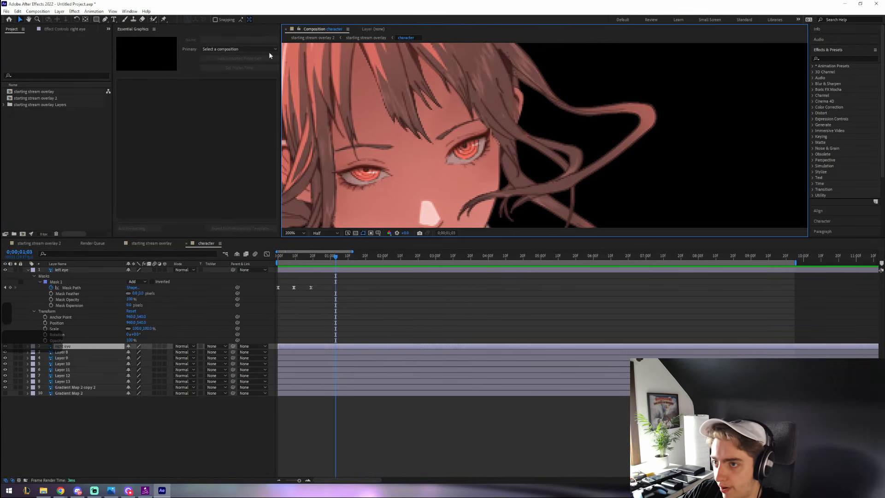
# - Draw a mask outline around the right eye with the Pen tool
pyautogui.press('g')
pyautogui.click(339, 185)
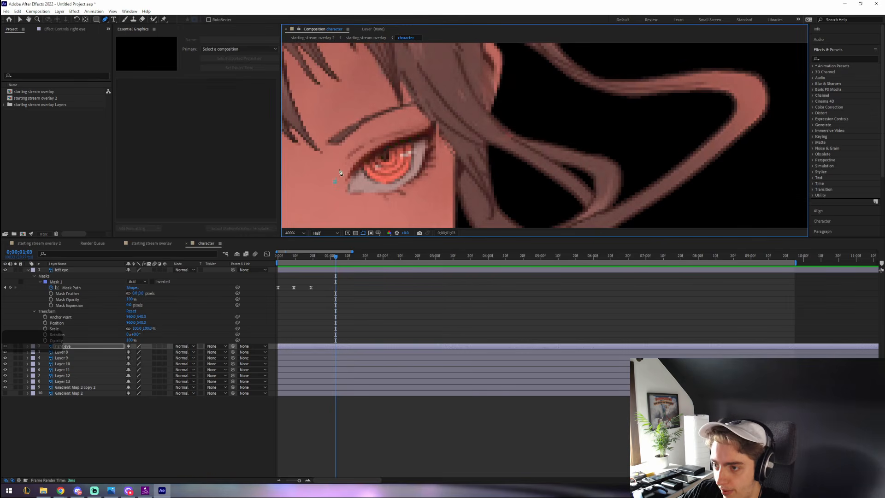
pyautogui.hotkey('ctrl', 'v')
pyautogui.click(378, 201)
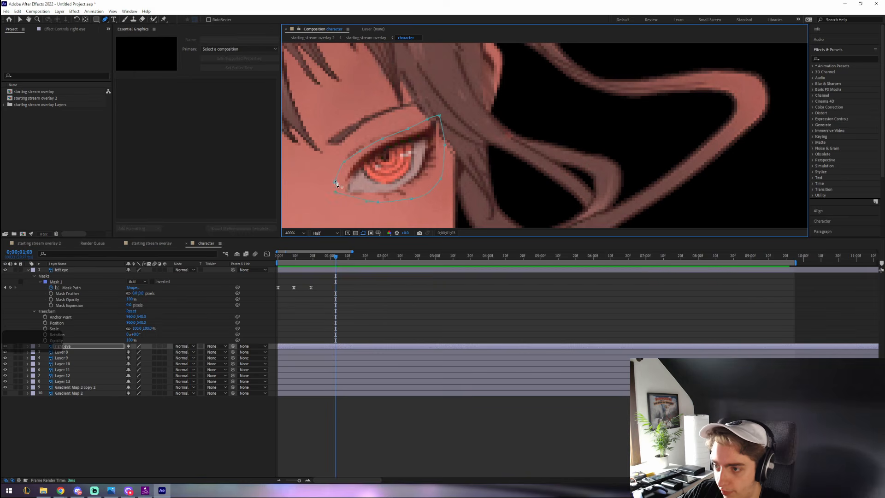
# - At the first frame, expand the right eye's Mask 1 and keyframe its Mask Path
pyautogui.click(272, 259)
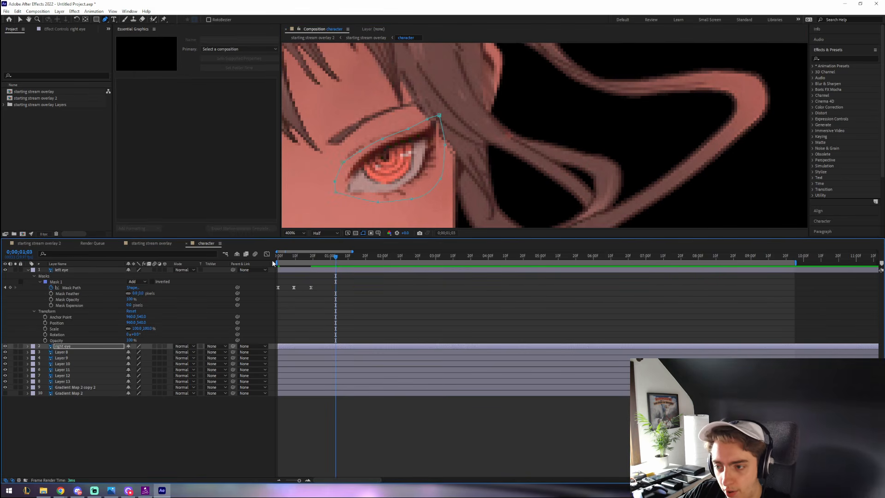
pyautogui.press('Home')
pyautogui.click(27, 346)
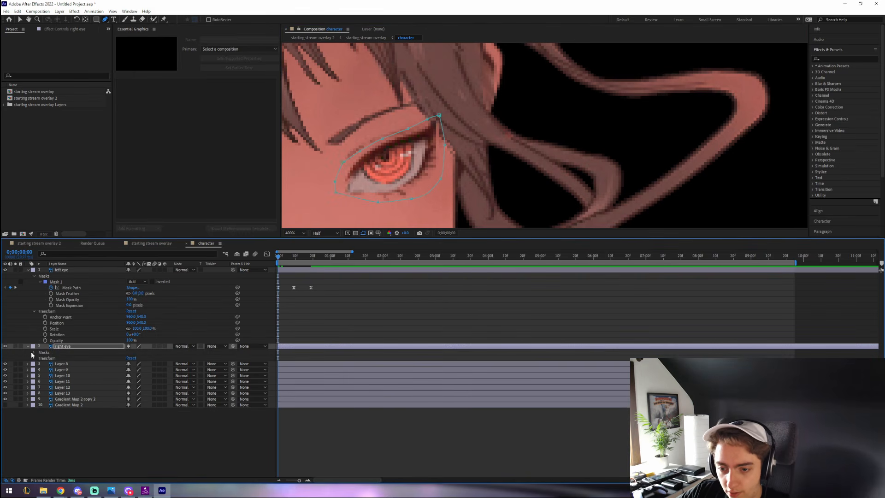
pyautogui.click(33, 352)
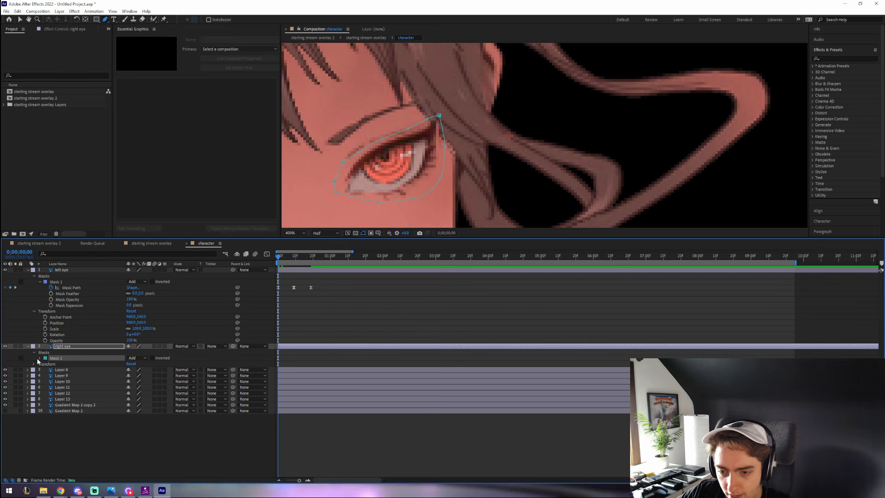
pyautogui.click(38, 359)
pyautogui.click(50, 363)
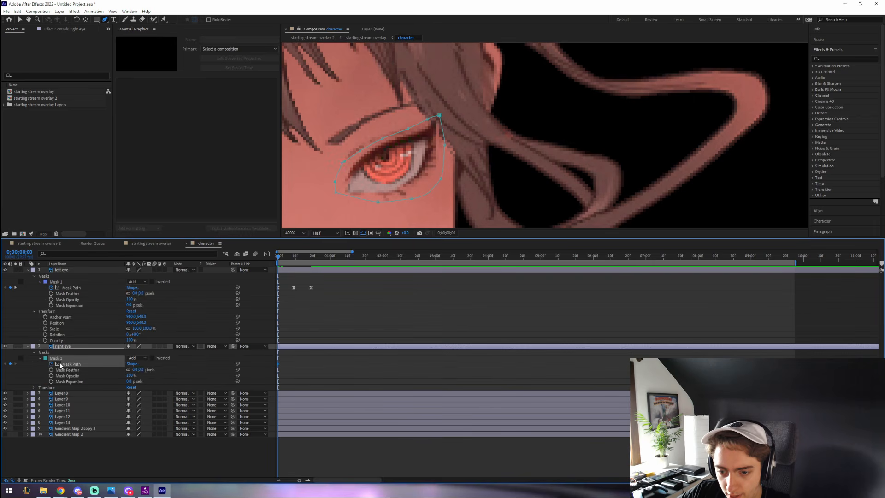
# - At frame 9, pull the right eye mask's upper points down to close the eye
pyautogui.click(292, 257)
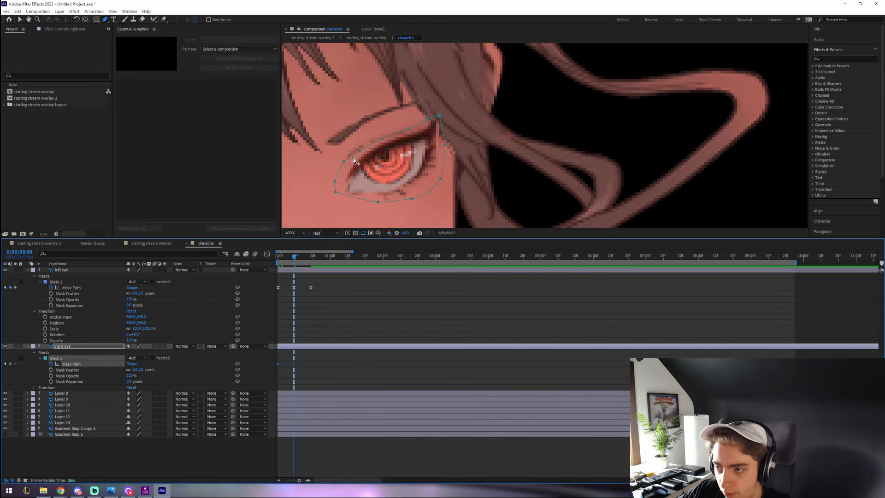
pyautogui.moveTo(346, 165); pyautogui.dragTo(353, 177)
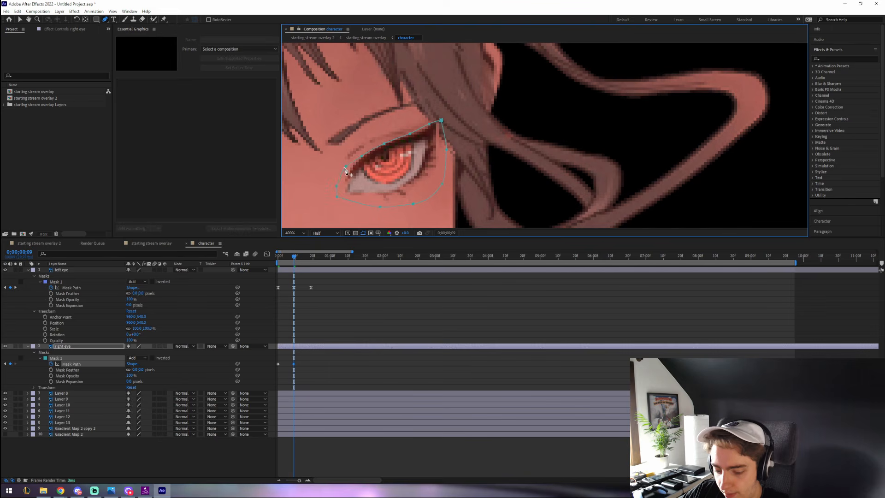
pyautogui.hotkey('ctrl', 'z')
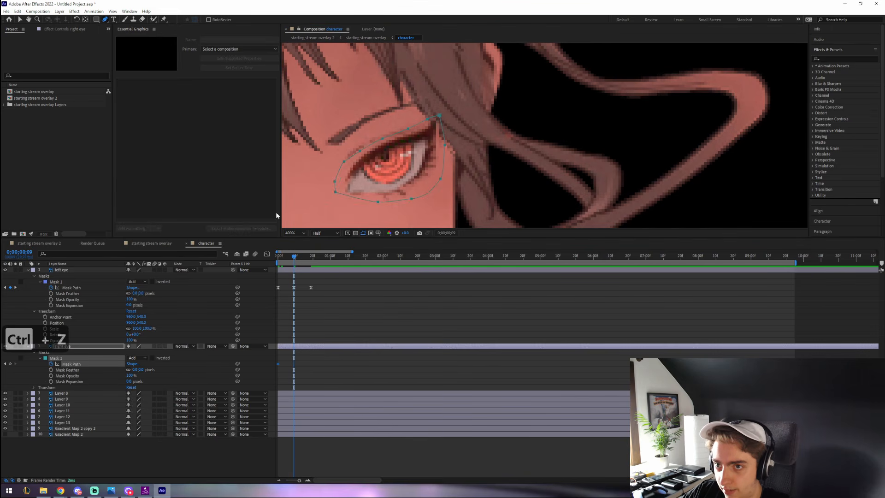
pyautogui.moveTo(383, 139); pyautogui.dragTo(385, 193)
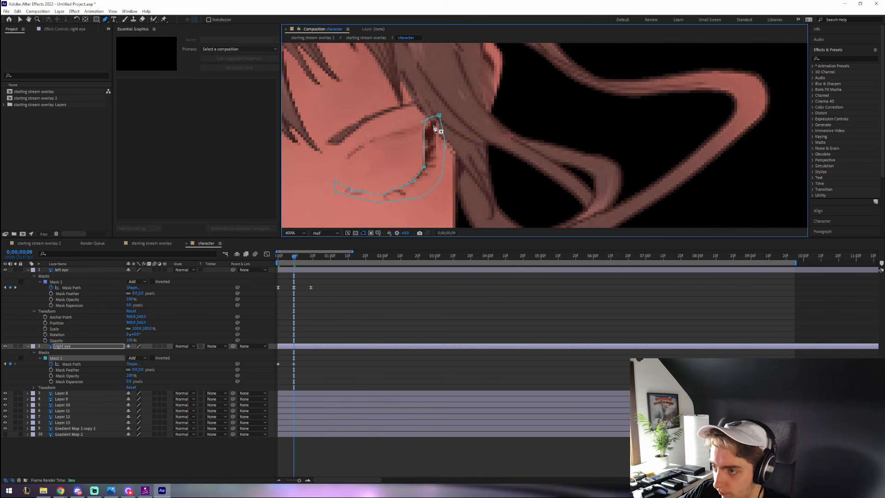
pyautogui.moveTo(429, 119); pyautogui.dragTo(442, 135)
pyautogui.scroll(-2, 401, 166)
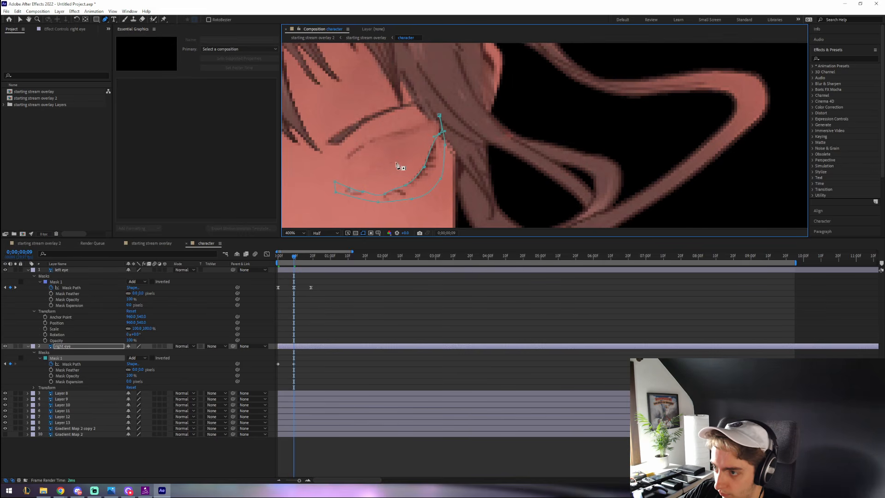
# - Paste the open-eye keyframe at frame 19 and Easy Ease all three Mask Path keyframes
pyautogui.click(278, 363)
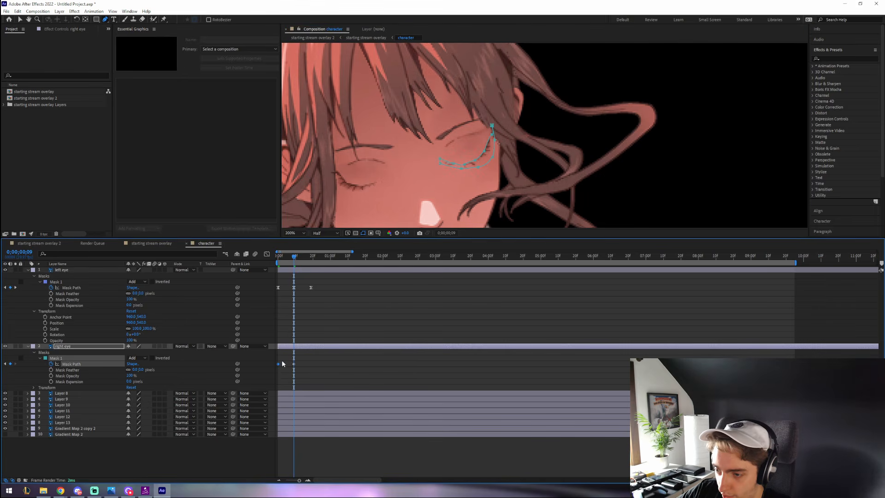
pyautogui.hotkey('ctrl', 'c')
pyautogui.click(312, 258)
pyautogui.hotkey('ctrl', 'v')
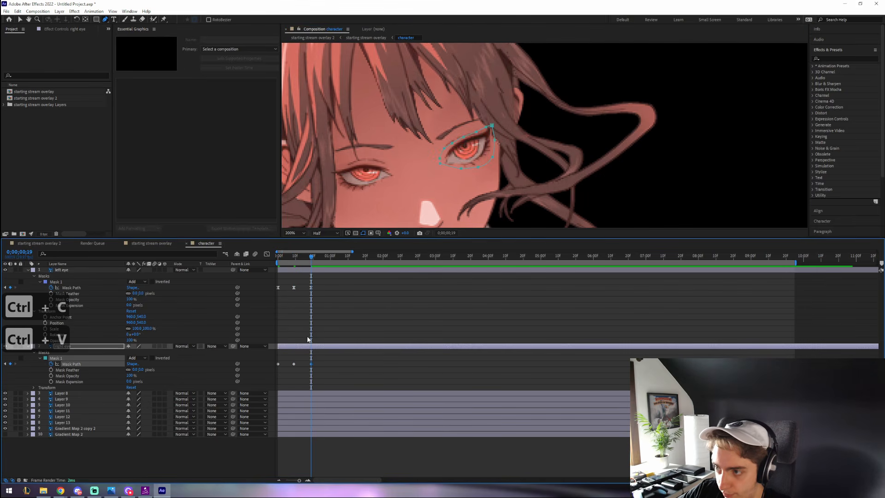
pyautogui.moveTo(318, 370); pyautogui.dragTo(278, 363)
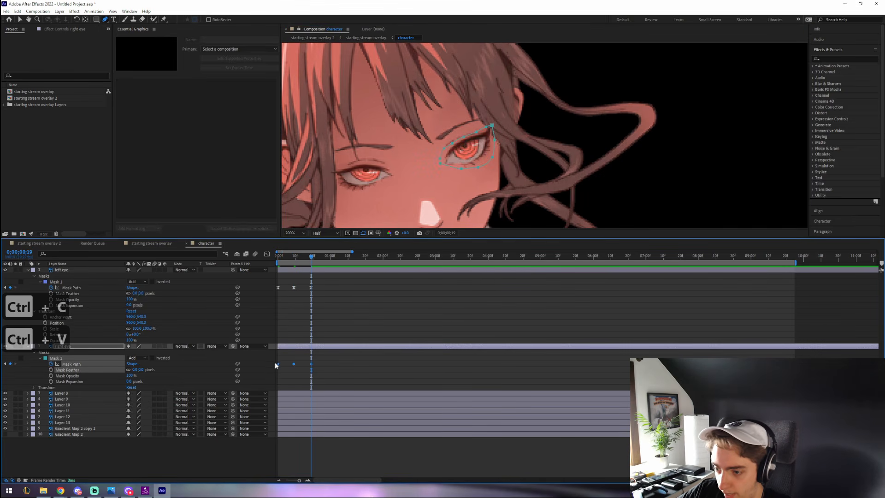
pyautogui.rightClick(277, 363)
pyautogui.moveTo(330, 450)
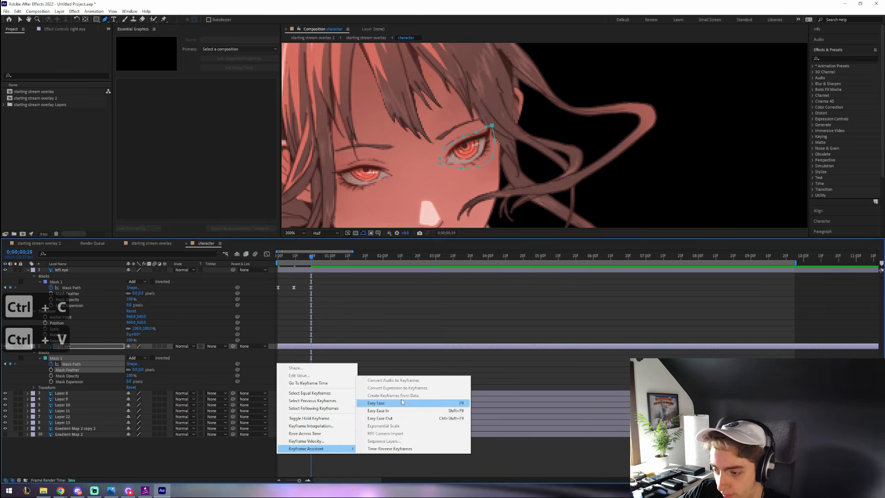
pyautogui.click(402, 404)
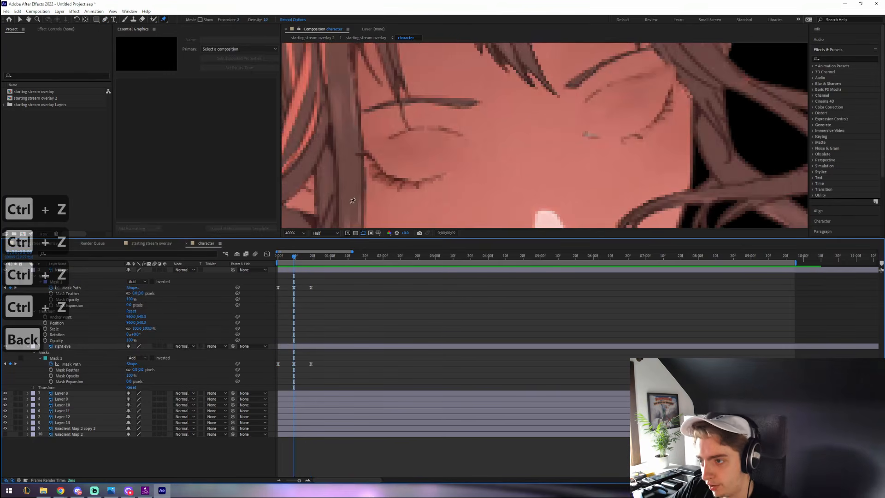
pyautogui.scroll(-6, 352, 200)
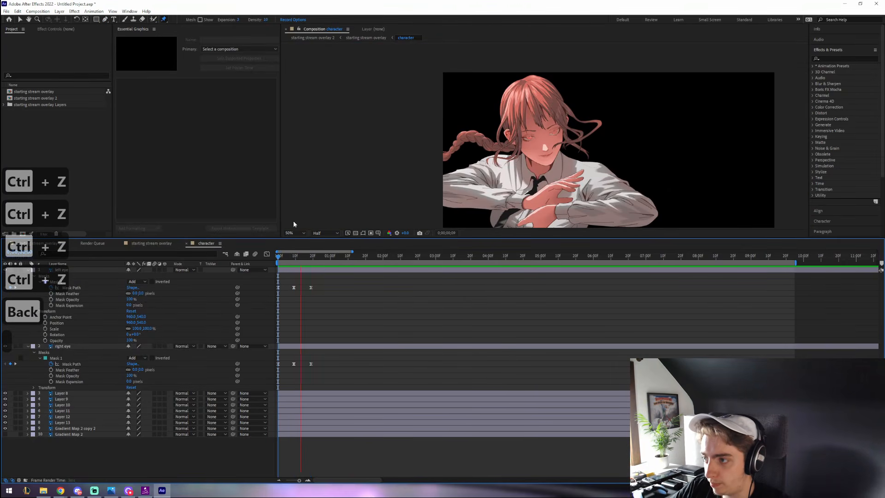
# - Copy and paste the left eye layer to create 'left eye 2'
pyautogui.scroll(2, 496, 146)
pyautogui.click(86, 270)
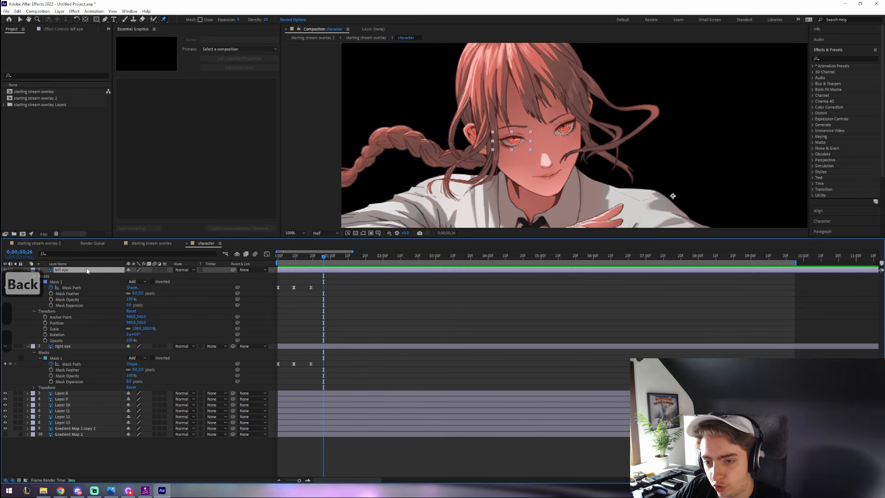
pyautogui.hotkey('ctrl', 'c')
pyautogui.hotkey('ctrl', 'v')
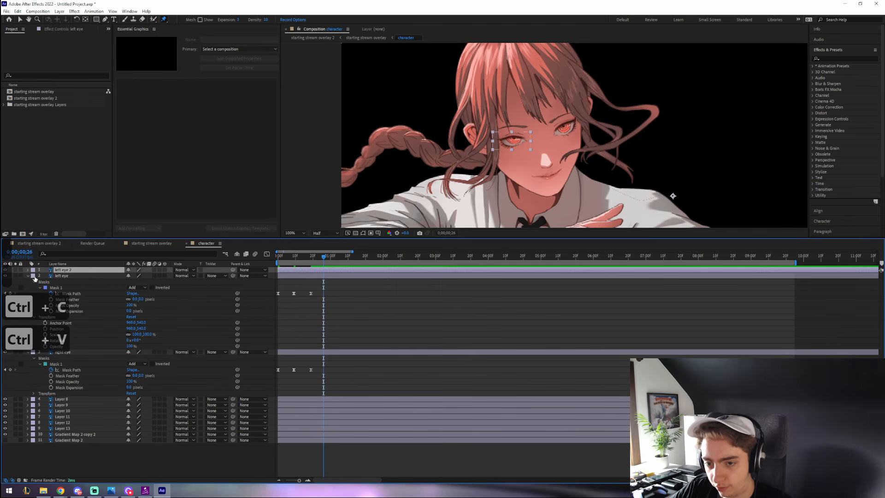
# - Expand left eye 2's Mask 1 and delete its two later Mask Path keyframes
pyautogui.click(28, 270)
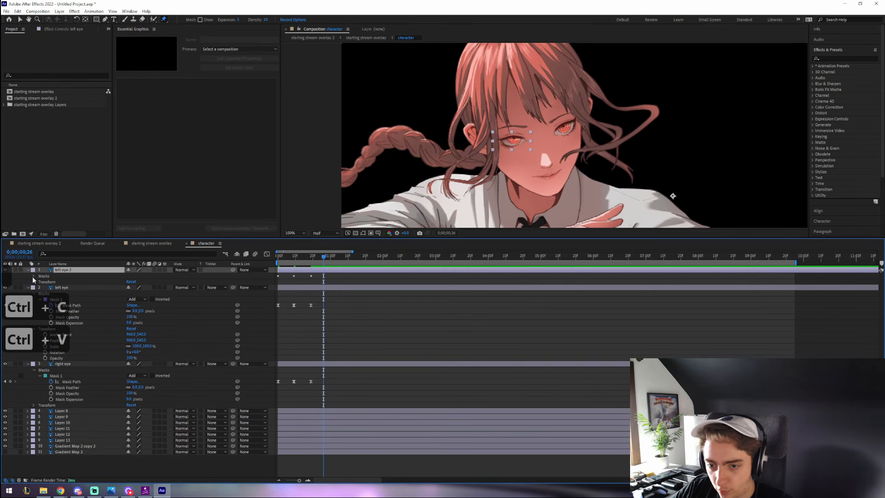
pyautogui.click(33, 276)
pyautogui.click(39, 281)
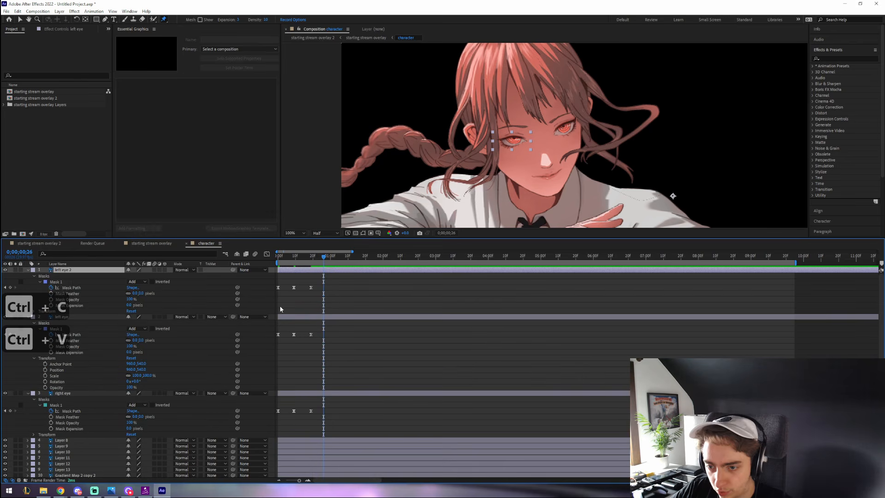
pyautogui.moveTo(287, 277); pyautogui.dragTo(312, 292)
pyautogui.press('BackSpace')
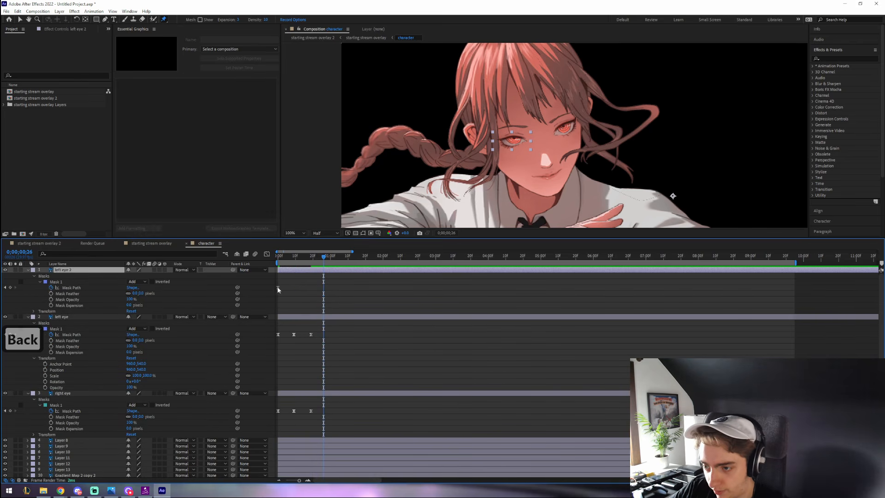
pyautogui.scroll(5, 484, 144)
pyautogui.scroll(-2, 369, 198)
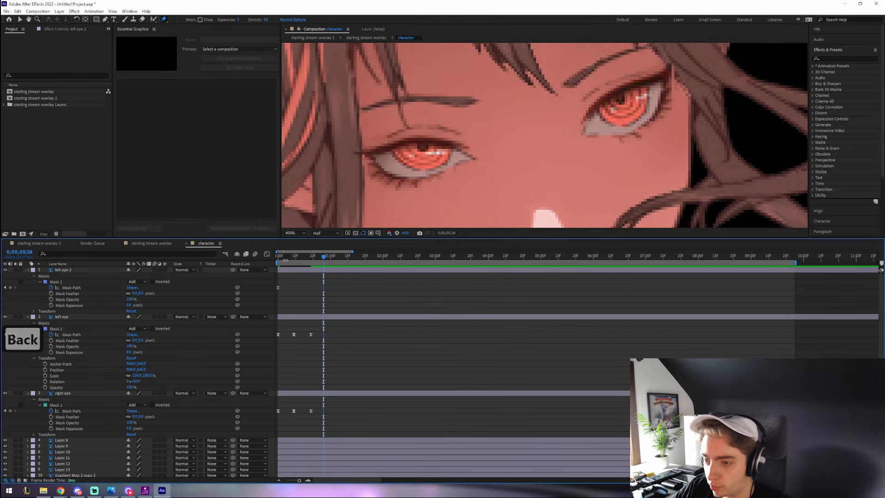
# - At frame 0, select left eye 2's Mask Path, undoing an accidental whole-mask move
pyautogui.click(278, 257)
pyautogui.click(105, 20)
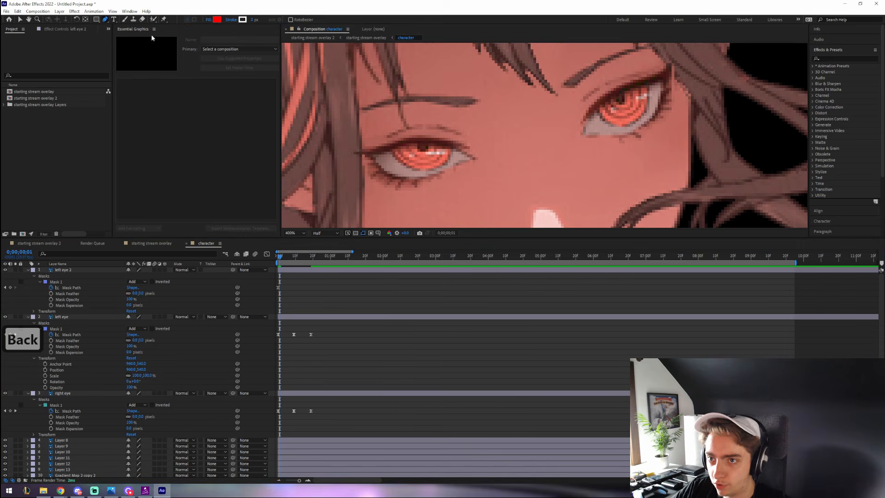
pyautogui.click(276, 259)
pyautogui.click(279, 287)
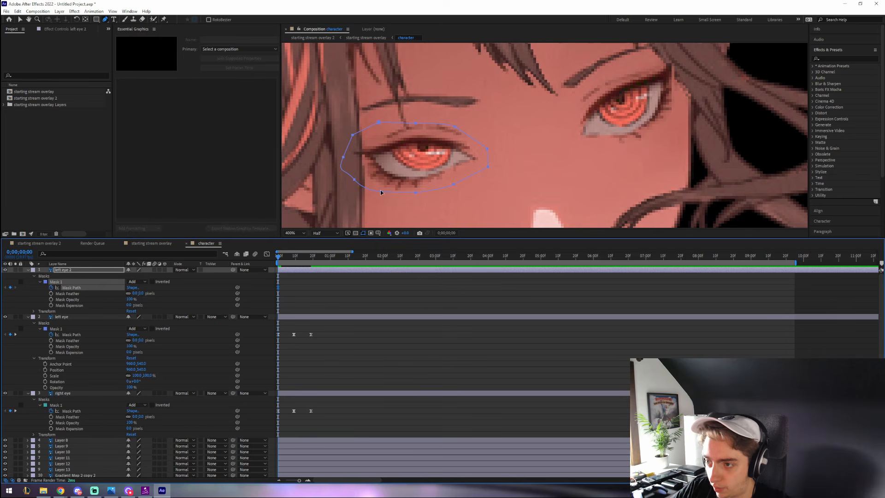
pyautogui.moveTo(380, 189); pyautogui.dragTo(382, 171)
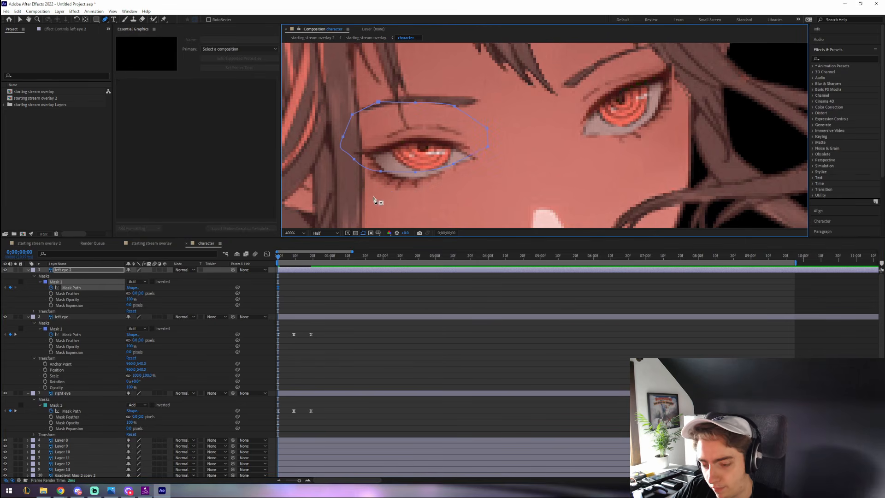
pyautogui.hotkey('ctrl', 'z')
pyautogui.click(332, 276)
# - Drag left eye 2's lower mask vertices up so the mask hugs the upper eyelid
pyautogui.click(313, 319)
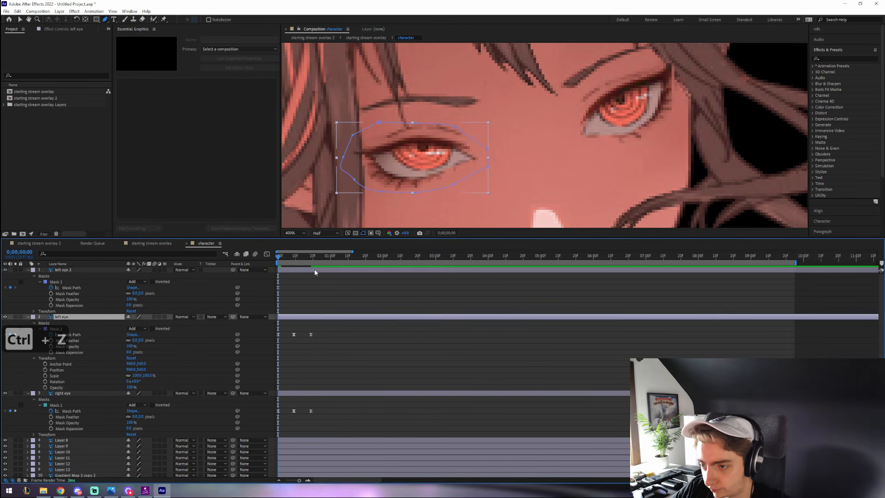
pyautogui.click(313, 270)
pyautogui.moveTo(381, 192); pyautogui.dragTo(334, 141)
pyautogui.moveTo(415, 192); pyautogui.dragTo(395, 145)
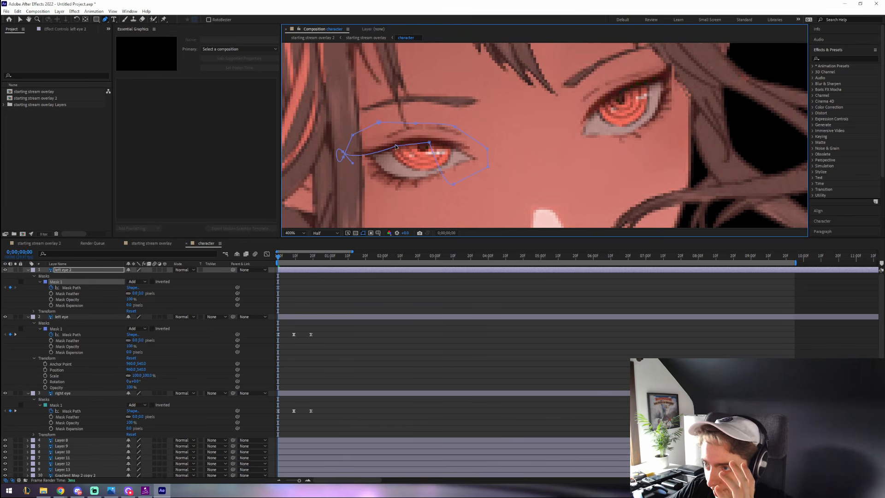
pyautogui.moveTo(453, 183); pyautogui.dragTo(476, 152)
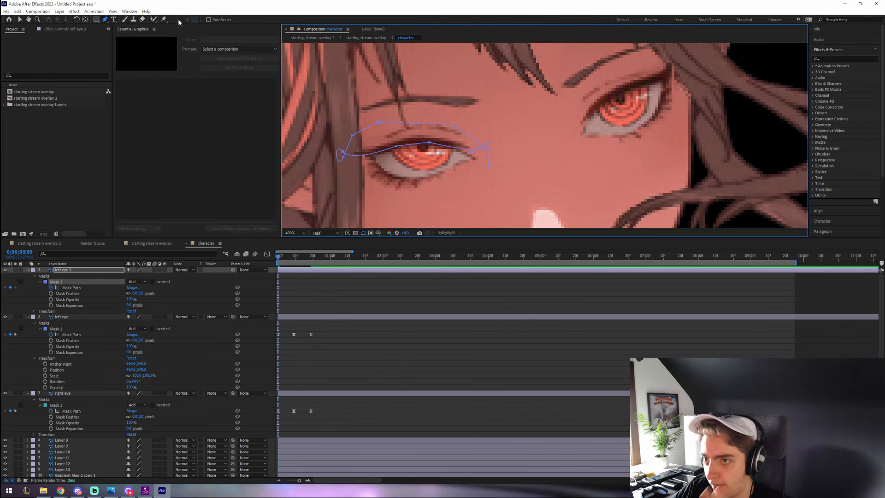
pyautogui.click(164, 19)
# - Place five puppet pins along the left eye's upper eyelid
pyautogui.click(369, 151)
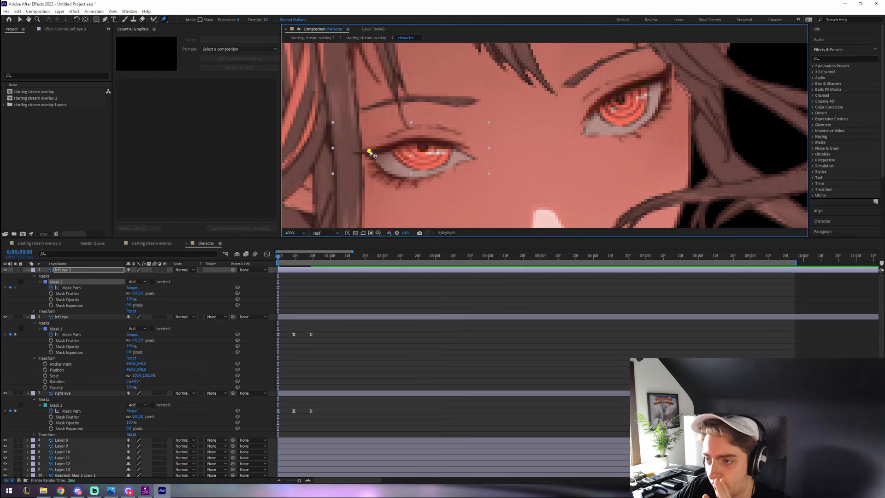
pyautogui.click(388, 145)
pyautogui.click(407, 140)
pyautogui.click(436, 141)
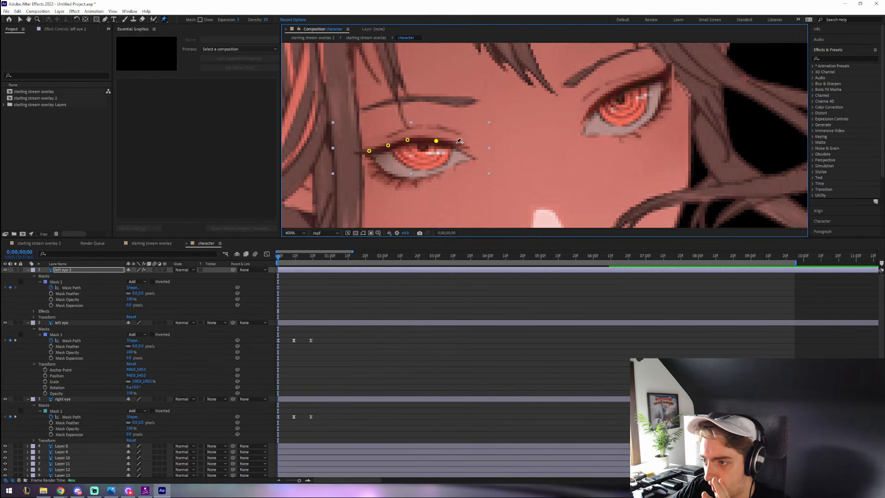
pyautogui.click(456, 143)
# - At frame 10, drag the lid pins down to close the eye, then copy the starting Mask Path keyframe
pyautogui.click(294, 257)
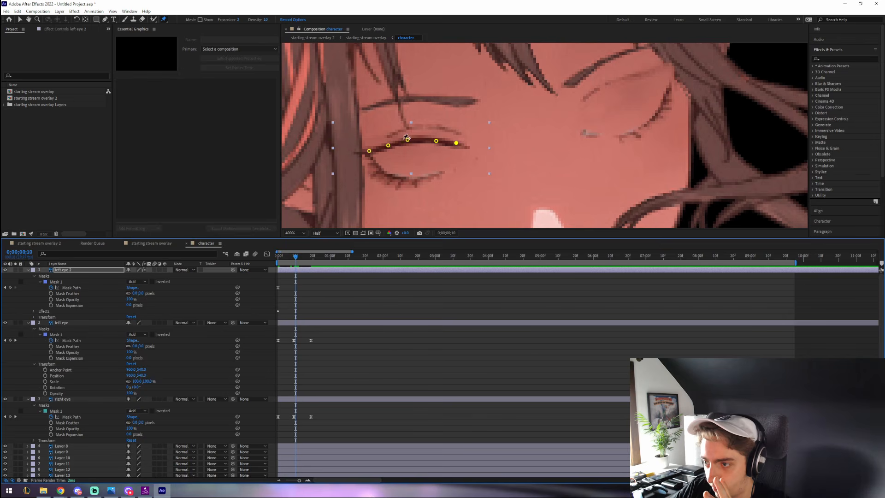
pyautogui.moveTo(388, 145); pyautogui.dragTo(389, 172)
pyautogui.moveTo(408, 144); pyautogui.dragTo(411, 179)
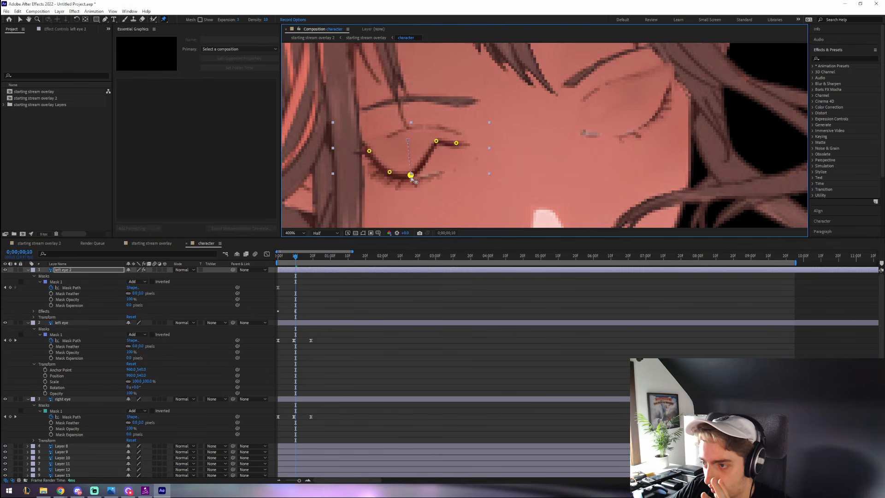
pyautogui.moveTo(436, 145); pyautogui.dragTo(440, 176)
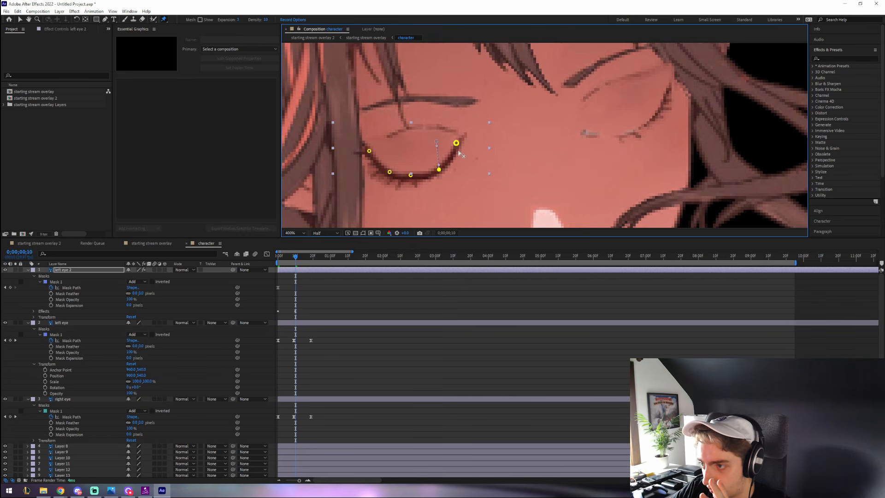
pyautogui.moveTo(457, 145); pyautogui.dragTo(460, 166)
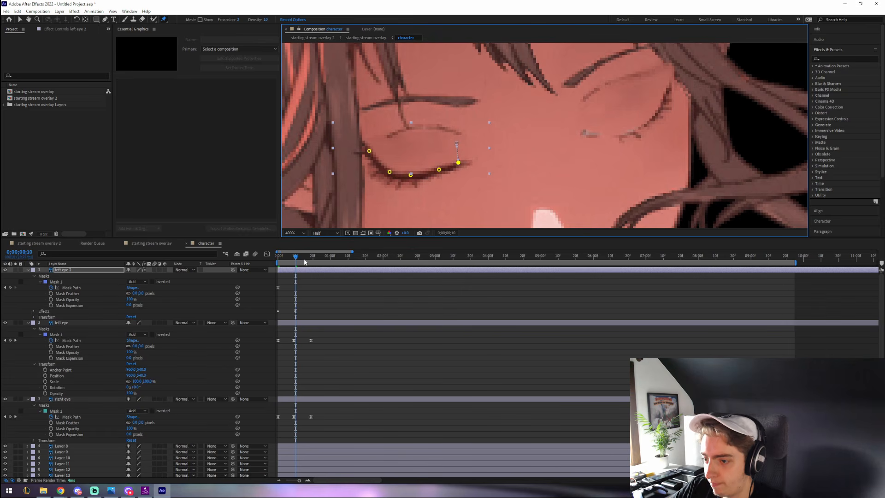
pyautogui.click(278, 287)
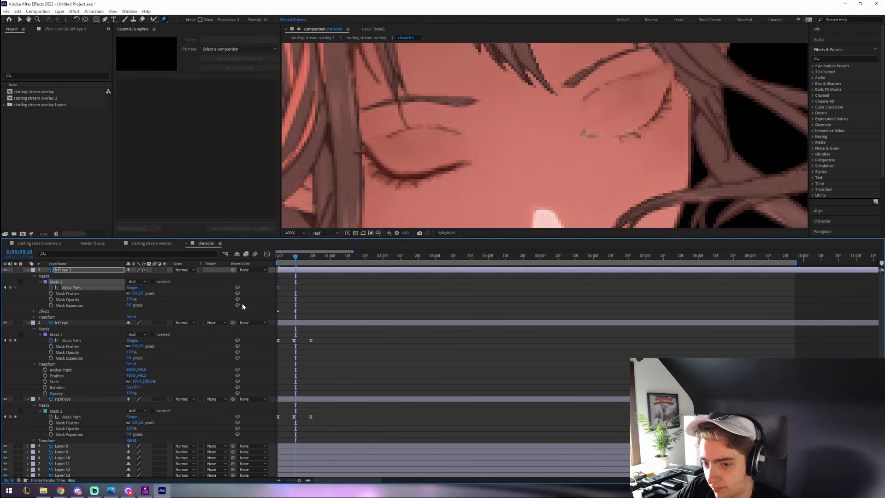
pyautogui.hotkey('ctrl', 'c')
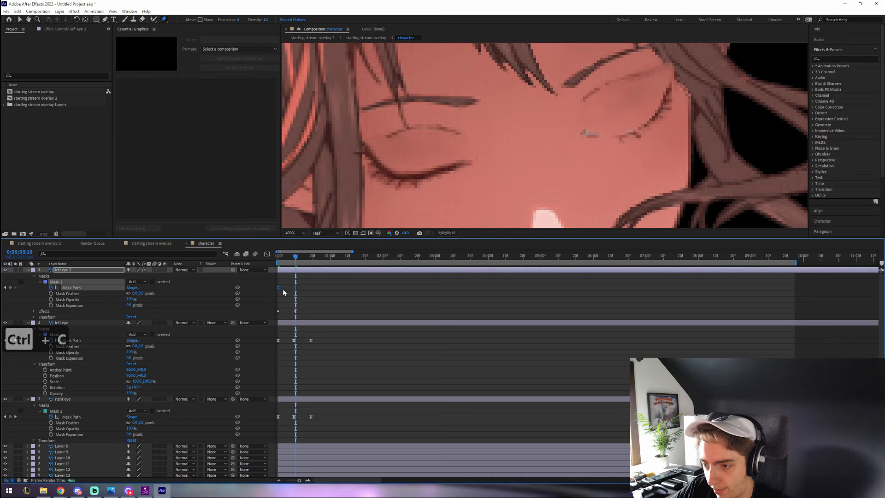
# - Paste the Mask Path keyframe at frame 19 and reveal the five puppet pins' Position properties
pyautogui.click(311, 256)
pyautogui.hotkey('ctrl', 'v')
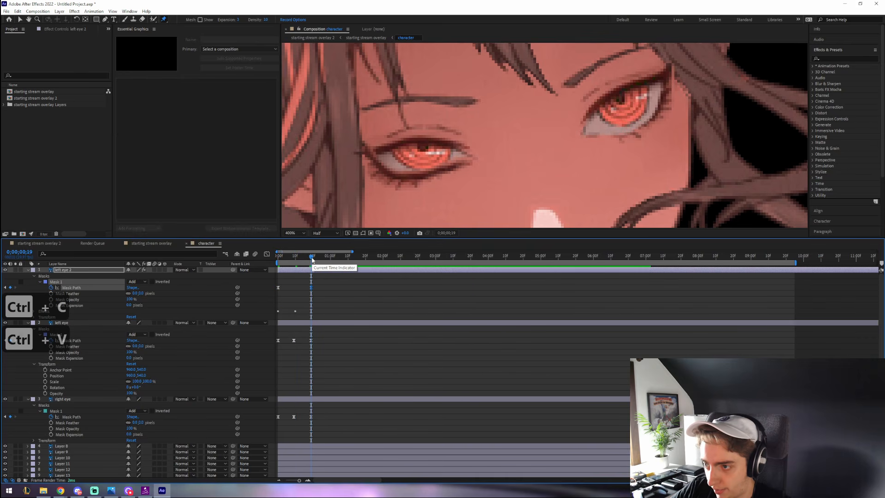
pyautogui.click(34, 312)
pyautogui.click(40, 317)
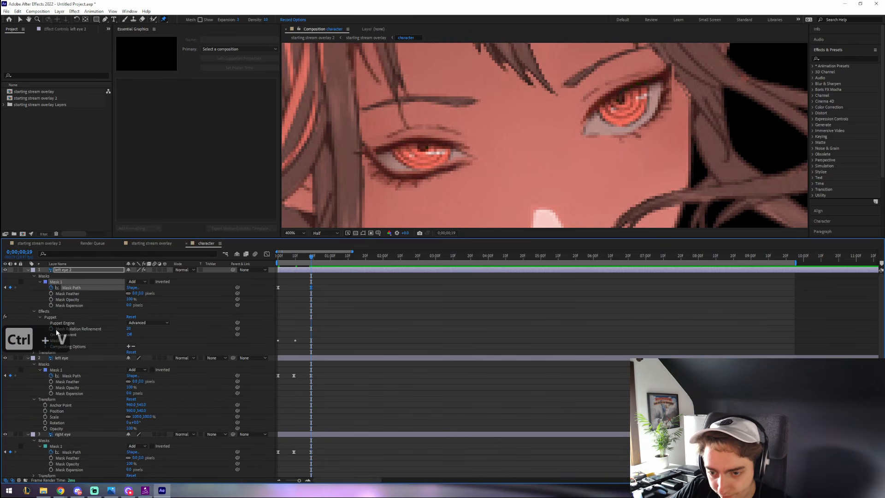
pyautogui.click(46, 341)
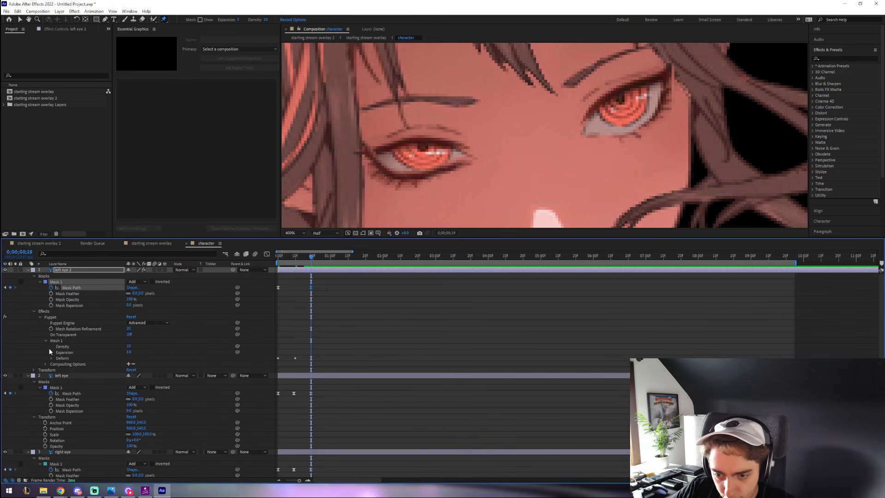
pyautogui.click(50, 358)
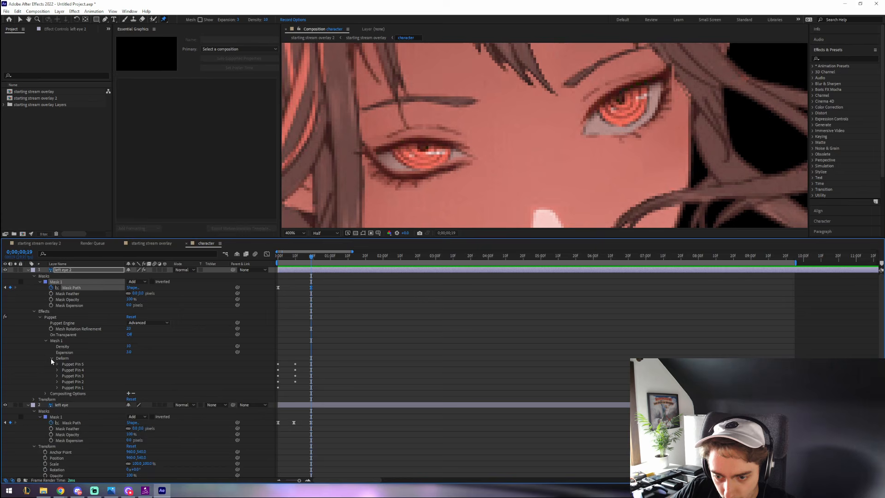
pyautogui.keyDown('shift'); pyautogui.click(73, 385); pyautogui.keyUp('shift')
pyautogui.click(58, 387)
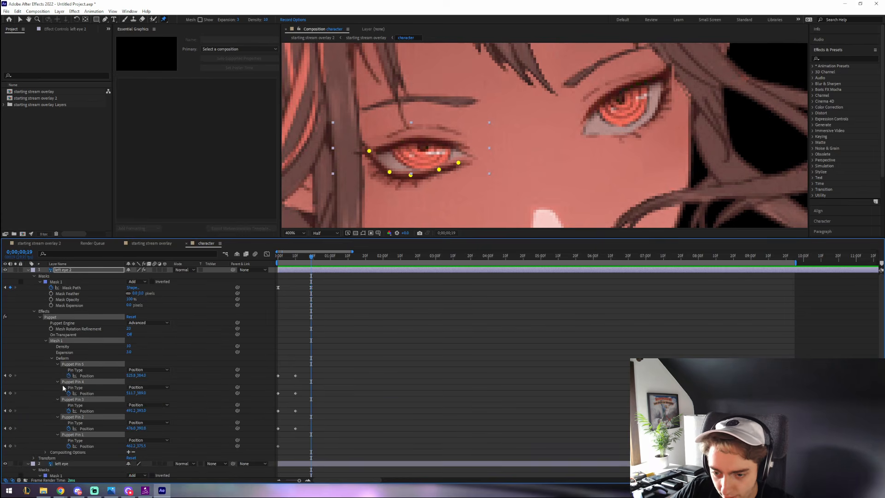
# - Copy the starting pin positions to frame 19 and ease the eyelid pin keyframes
pyautogui.moveTo(284, 359); pyautogui.dragTo(276, 435)
pyautogui.hotkey('ctrl', 'c')
pyautogui.hotkey('ctrl', 'v')
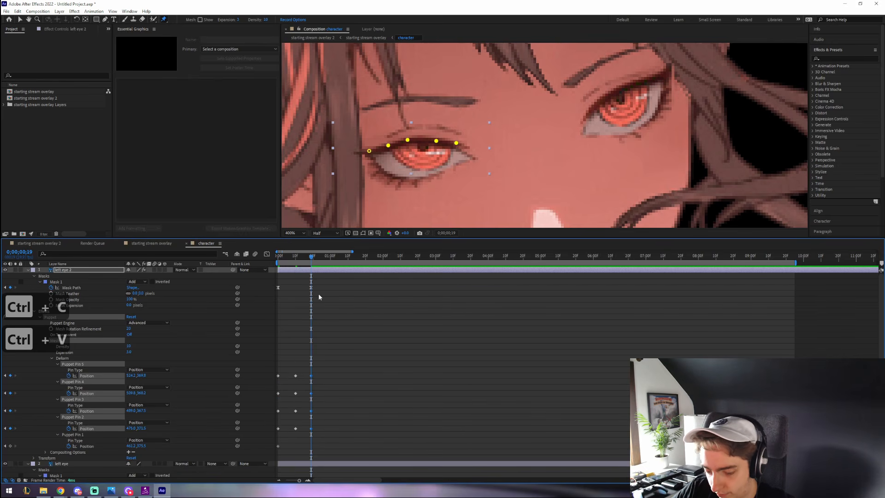
pyautogui.moveTo(326, 435); pyautogui.dragTo(279, 372)
pyautogui.rightClick(279, 376)
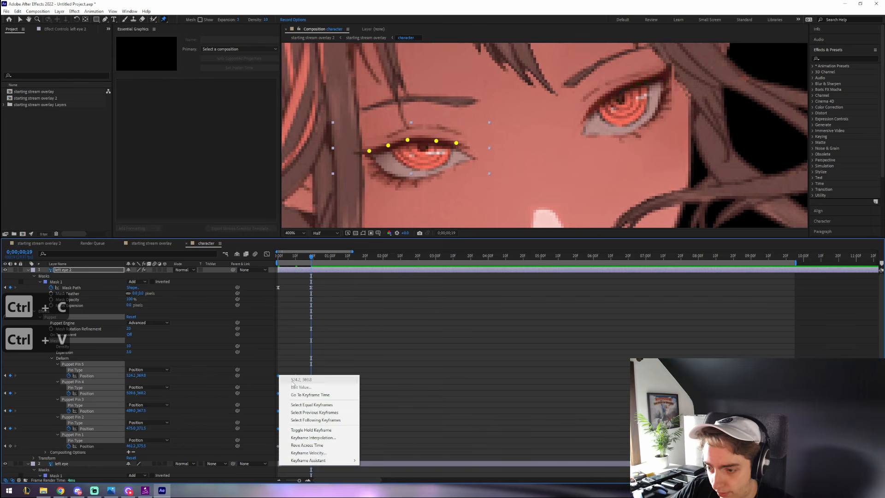
pyautogui.moveTo(327, 460)
pyautogui.click(392, 412)
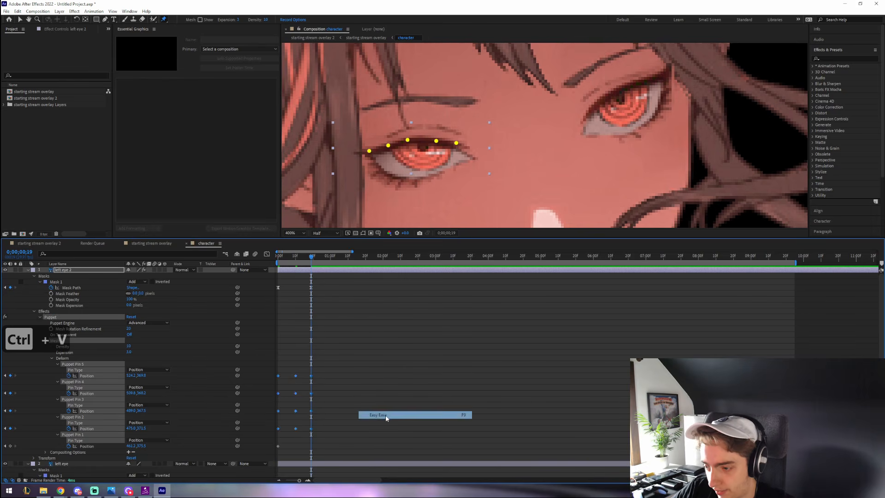
# - Preview and scrub through the blink from the start, zooming in on the eye
pyautogui.click(294, 297)
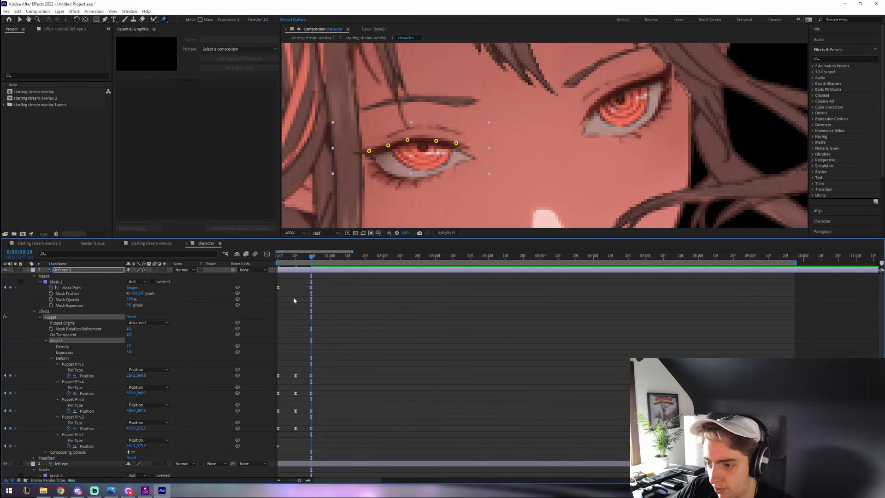
pyautogui.click(278, 256)
pyautogui.press(',')
pyautogui.press('space')
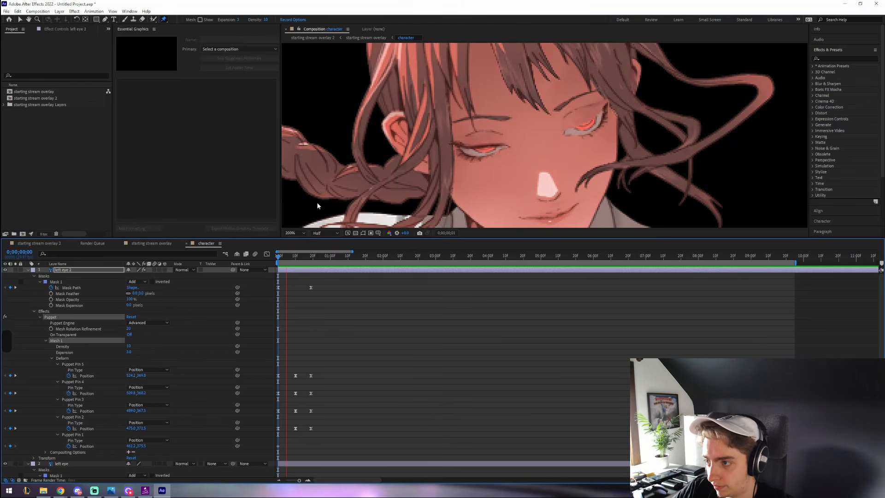
pyautogui.click(276, 256)
pyautogui.press('space')
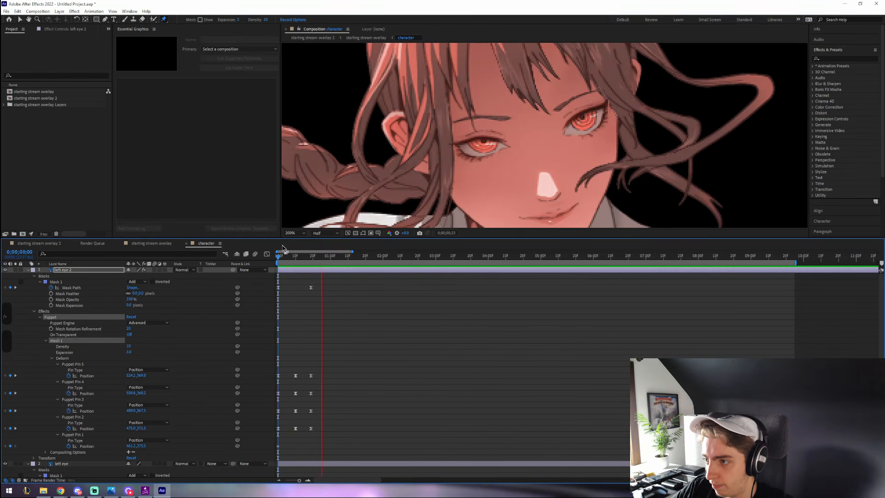
pyautogui.click(287, 258)
pyautogui.moveTo(286, 257); pyautogui.dragTo(302, 257)
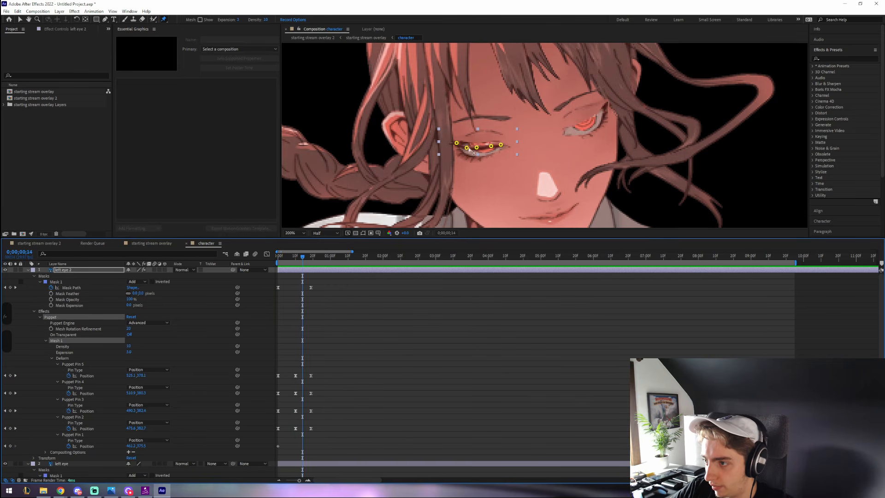
pyautogui.press('.')
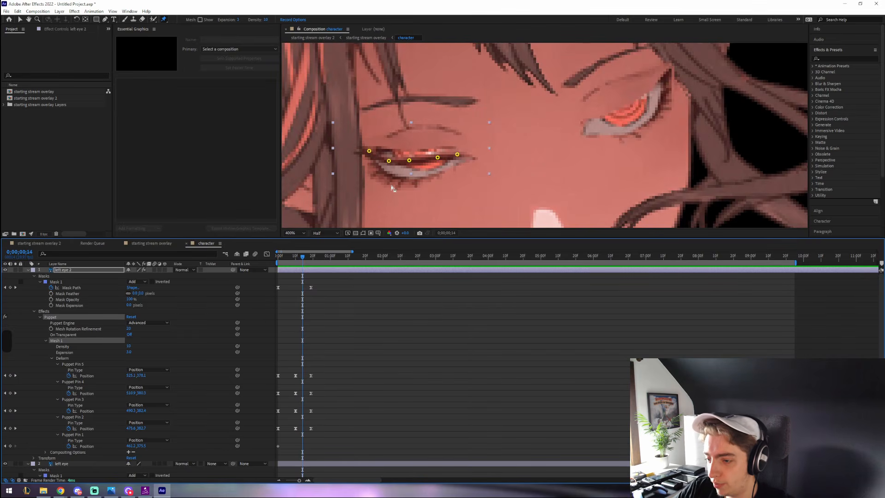
# - Select the four reopening pin keyframes, shift them slightly earlier, and preview the revised blink
pyautogui.click(311, 287)
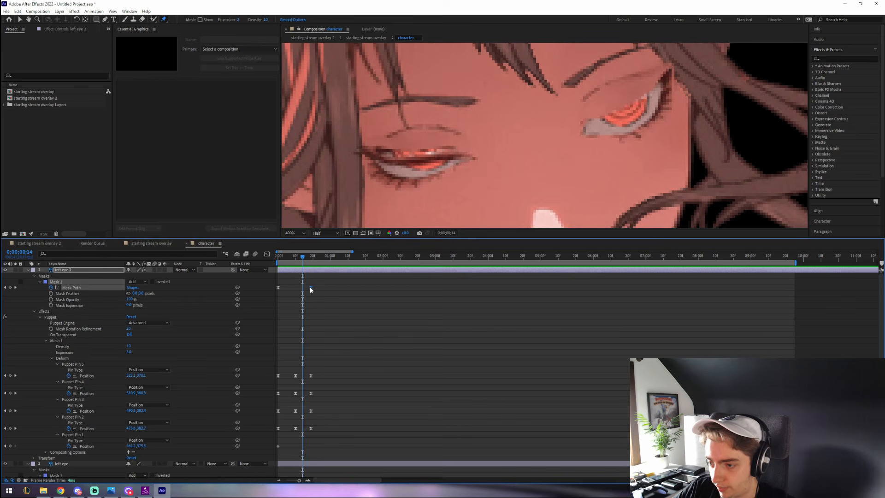
pyautogui.press('j')
pyautogui.moveTo(307, 370); pyautogui.dragTo(314, 429)
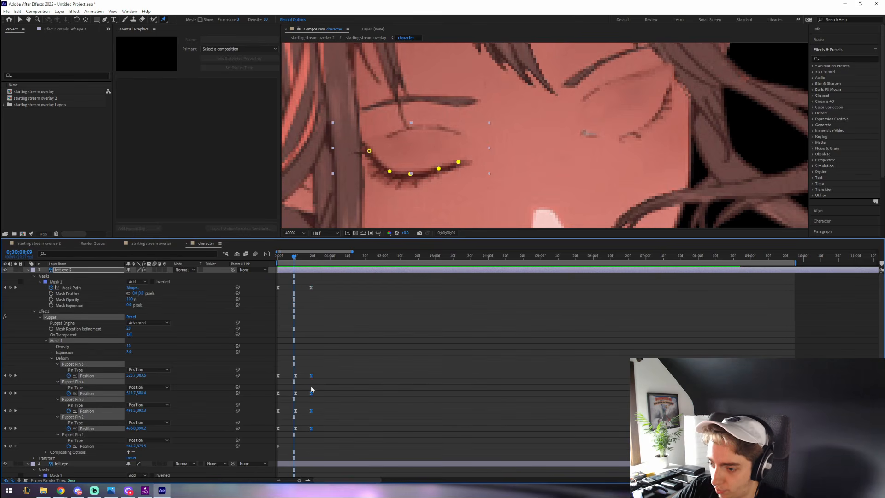
pyautogui.click(310, 381)
pyautogui.moveTo(307, 367); pyautogui.dragTo(306, 427)
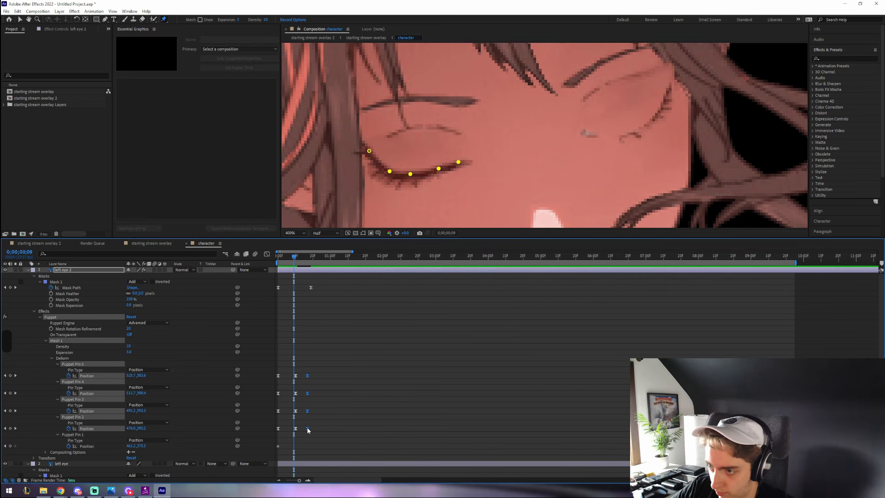
pyautogui.press('space')
pyautogui.press('space')
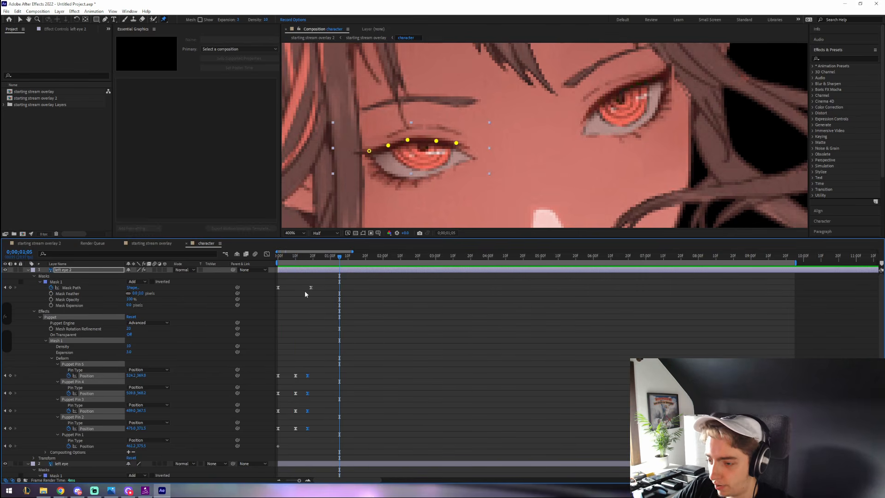
pyautogui.press('space')
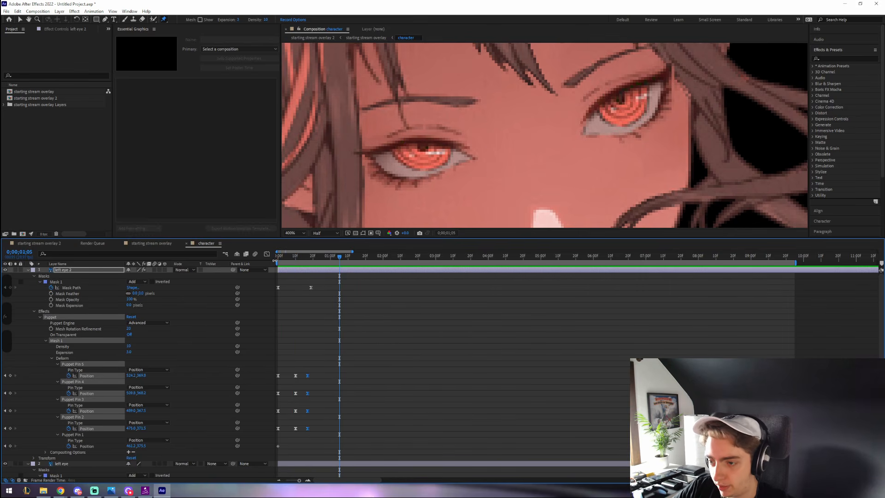
pyautogui.press('space')
pyautogui.scroll(-4, 423, 169)
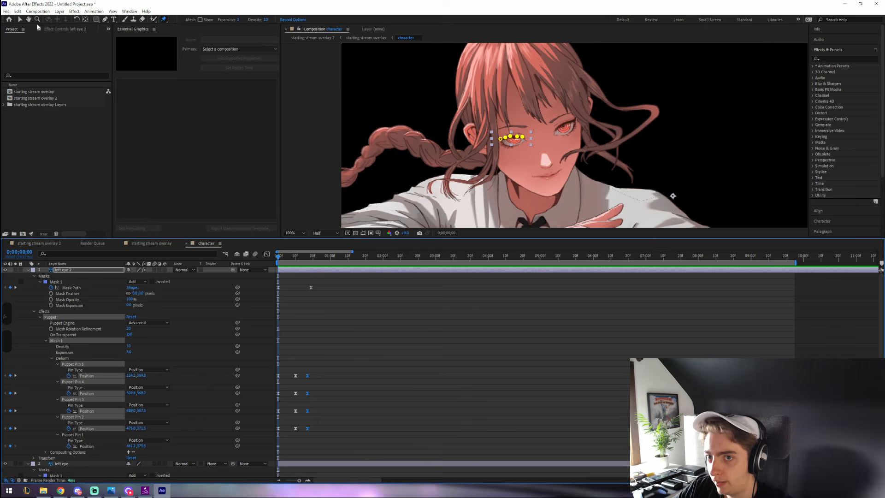
pyautogui.press('v')
pyautogui.scroll(-2, 606, 142)
pyautogui.click(607, 142)
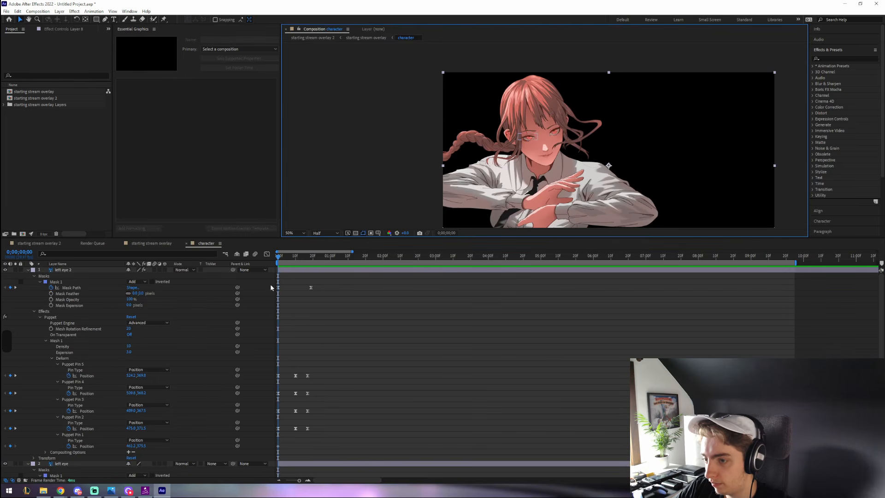
pyautogui.click(276, 259)
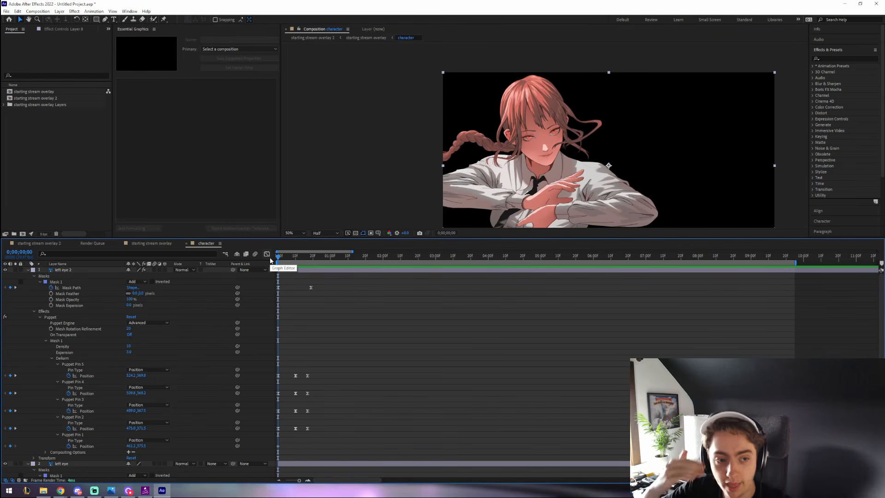
pyautogui.press('space')
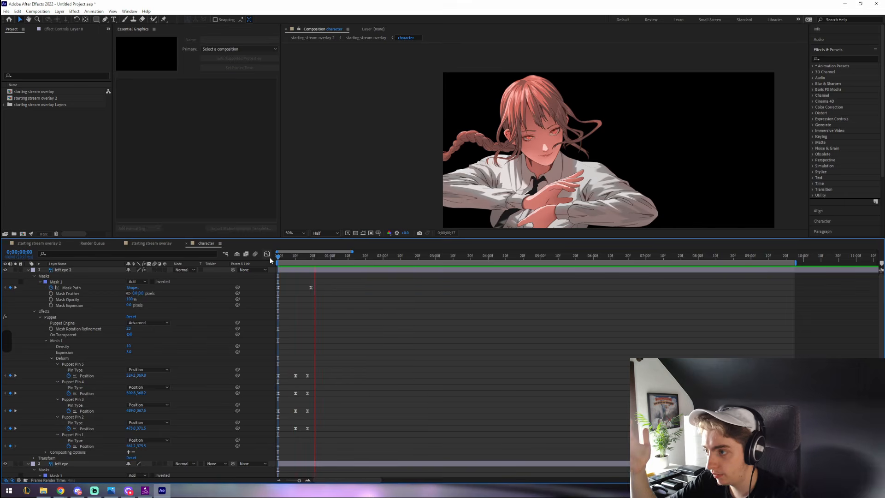
pyautogui.press('space')
pyautogui.scroll(2, 520, 142)
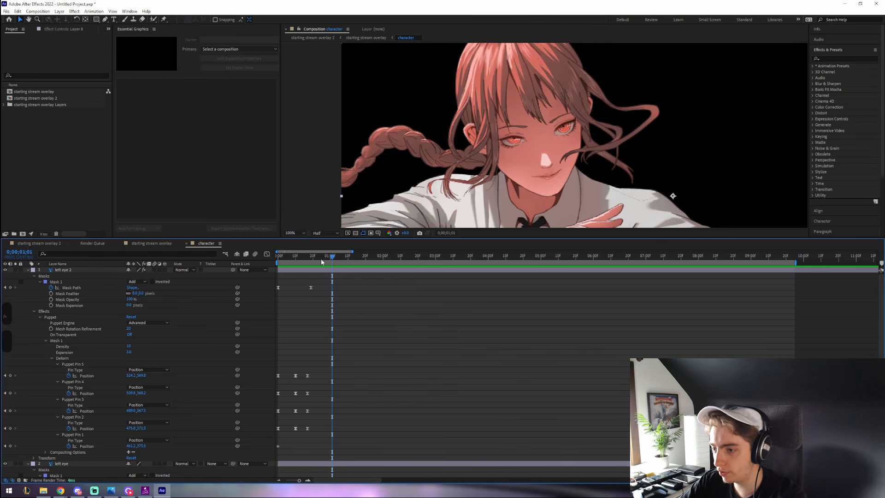
pyautogui.press('Home')
pyautogui.press('space')
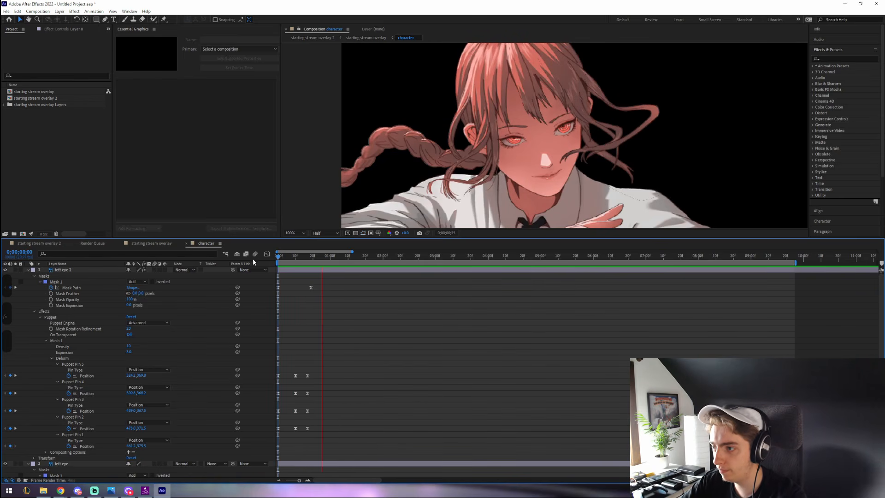
pyautogui.moveTo(277, 259)
pyautogui.mouseDown()
pyautogui.moveTo(318, 261)
pyautogui.moveTo(267, 261)
pyautogui.mouseUp()
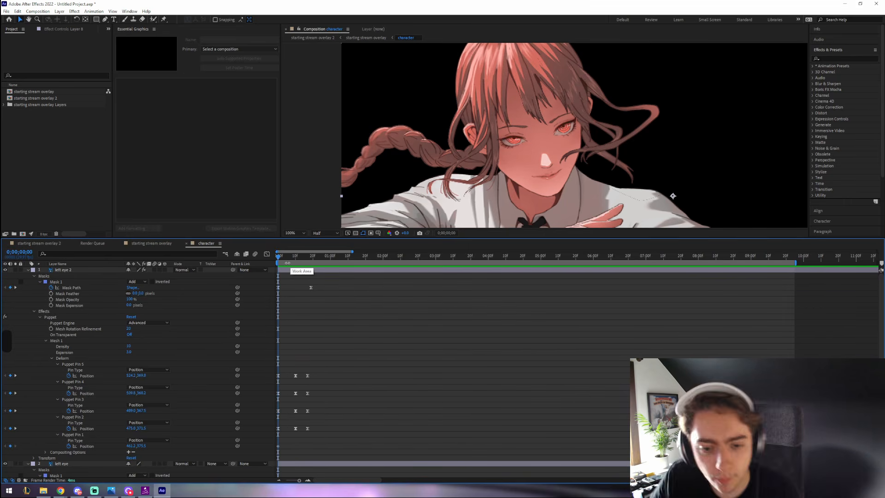
# - Duplicate the right eye layer as right eye 2
pyautogui.click(29, 269)
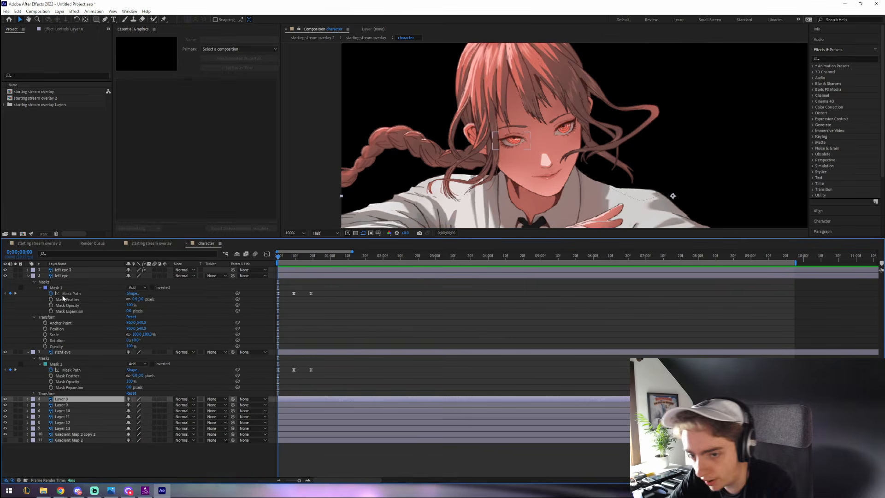
pyautogui.click(69, 352)
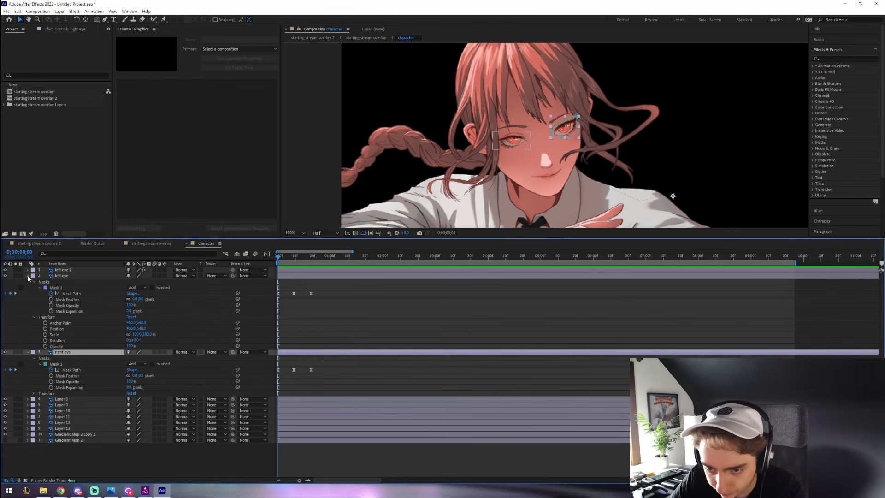
pyautogui.click(28, 276)
pyautogui.hotkey('ctrl', 'c')
pyautogui.hotkey('ctrl', 'v')
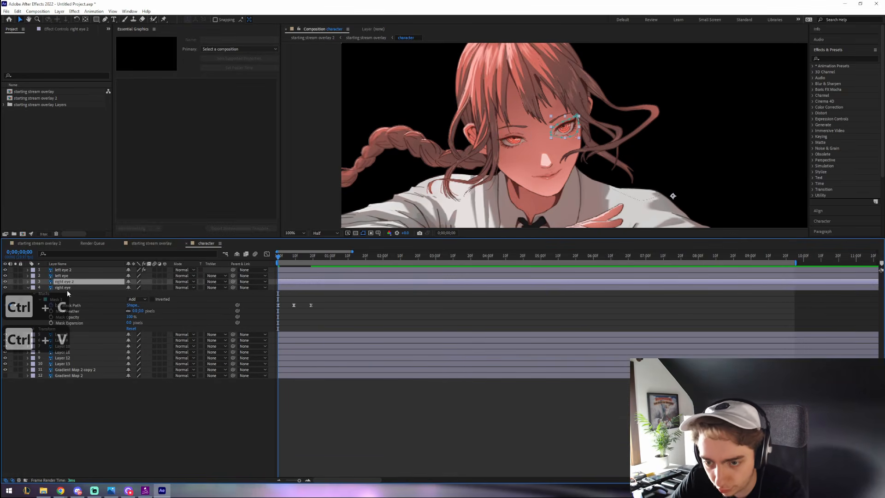
# - Delete the two copied Mask Path keyframes from right eye 2's Mask 1
pyautogui.click(28, 281)
pyautogui.click(32, 287)
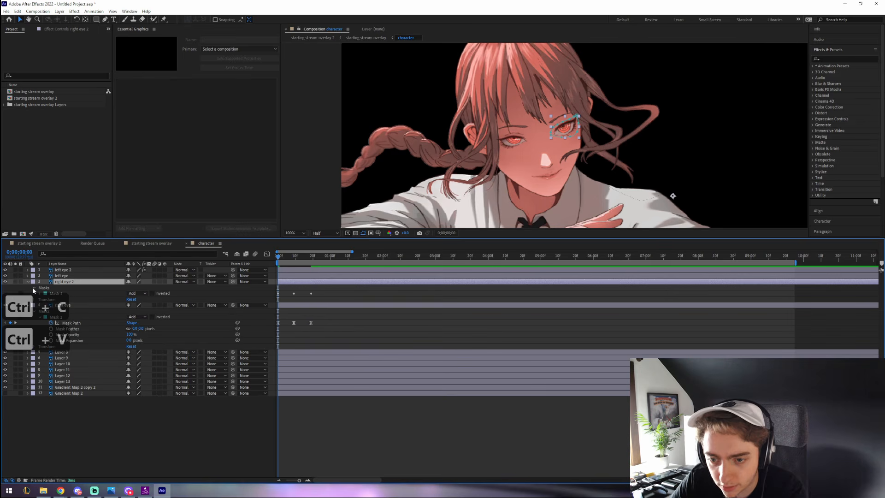
pyautogui.click(39, 293)
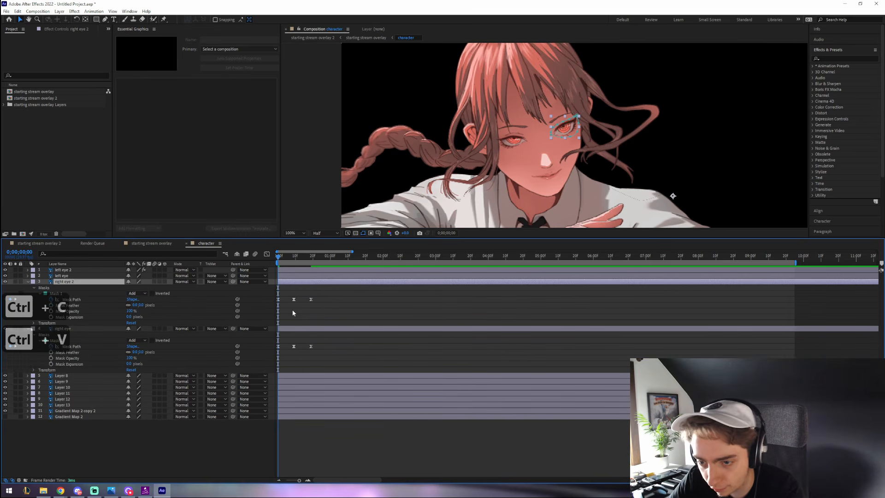
pyautogui.moveTo(293, 312); pyautogui.dragTo(334, 295)
pyautogui.press('BackSpace')
# - Drag the mask points up to trace the right eye's upper lid
pyautogui.scroll(4, 595, 124)
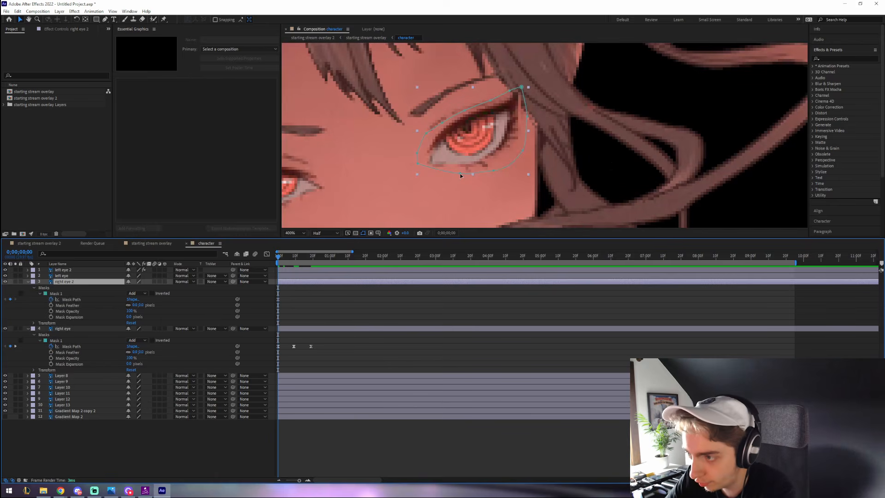
pyautogui.moveTo(461, 174); pyautogui.dragTo(454, 133)
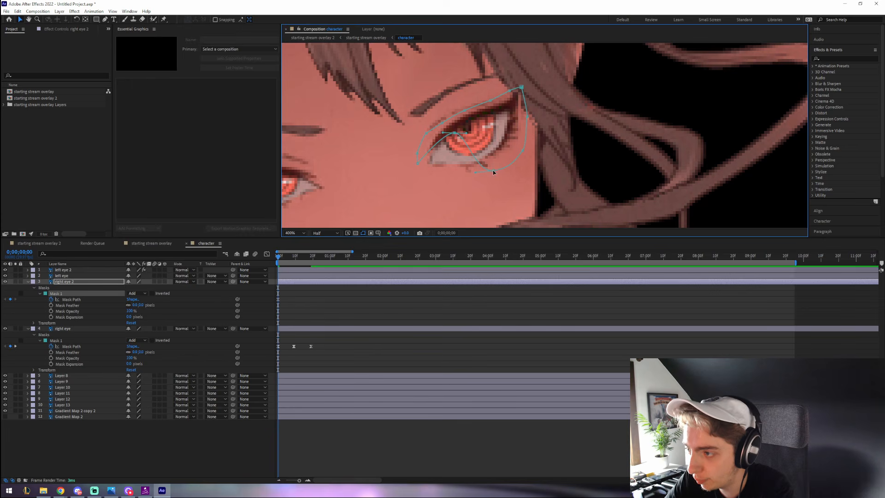
pyautogui.moveTo(493, 172); pyautogui.dragTo(500, 109)
pyautogui.moveTo(522, 152); pyautogui.dragTo(521, 104)
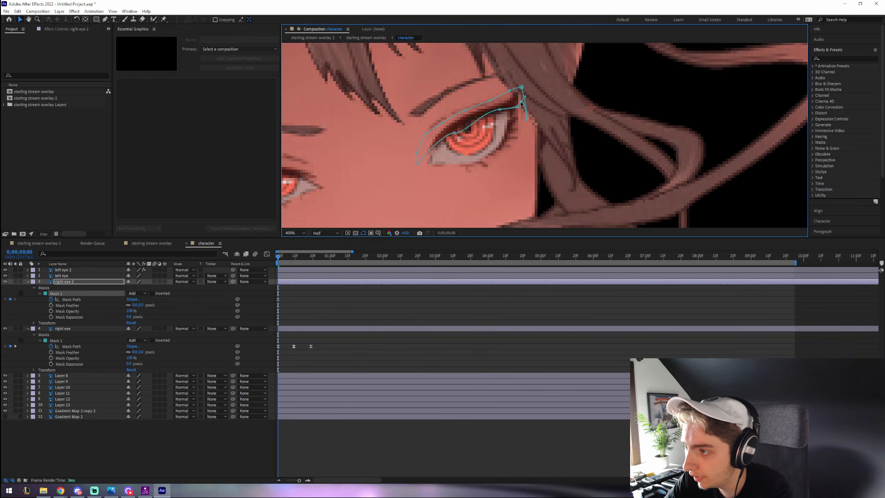
pyautogui.moveTo(455, 132); pyautogui.dragTo(469, 123)
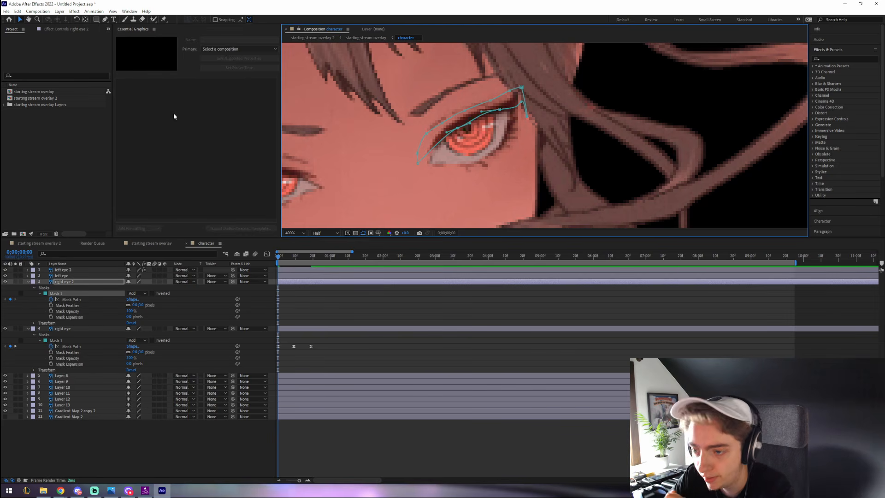
# - Place four puppet pins along the right eye's upper lid
pyautogui.click(164, 19)
pyautogui.click(431, 147)
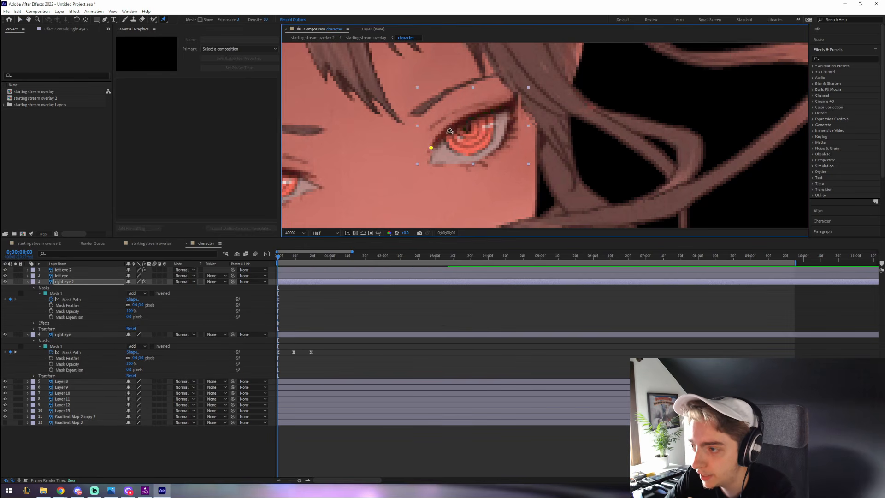
pyautogui.click(448, 130)
pyautogui.click(475, 115)
pyautogui.click(509, 106)
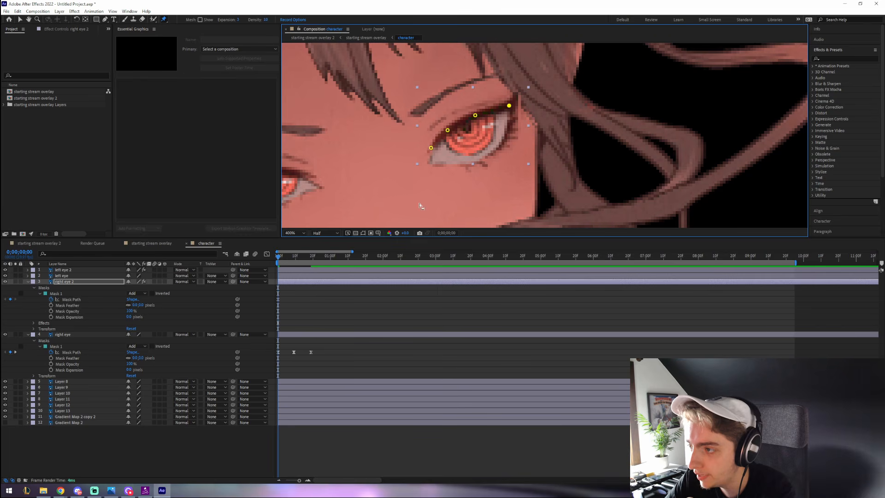
# - At frame 9, drag the lid pins down into a closed-eye curve
pyautogui.click(293, 256)
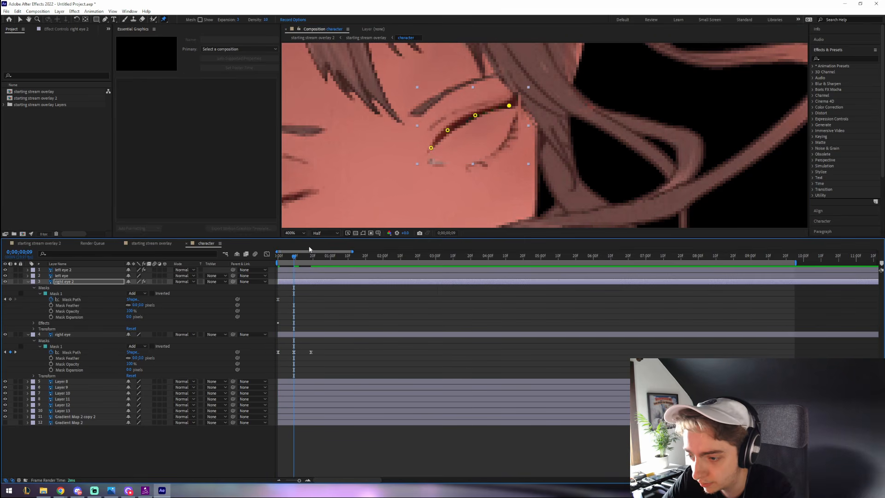
pyautogui.moveTo(447, 130); pyautogui.dragTo(427, 154)
pyautogui.moveTo(475, 116); pyautogui.dragTo(488, 151)
pyautogui.moveTo(508, 106); pyautogui.dragTo(515, 115)
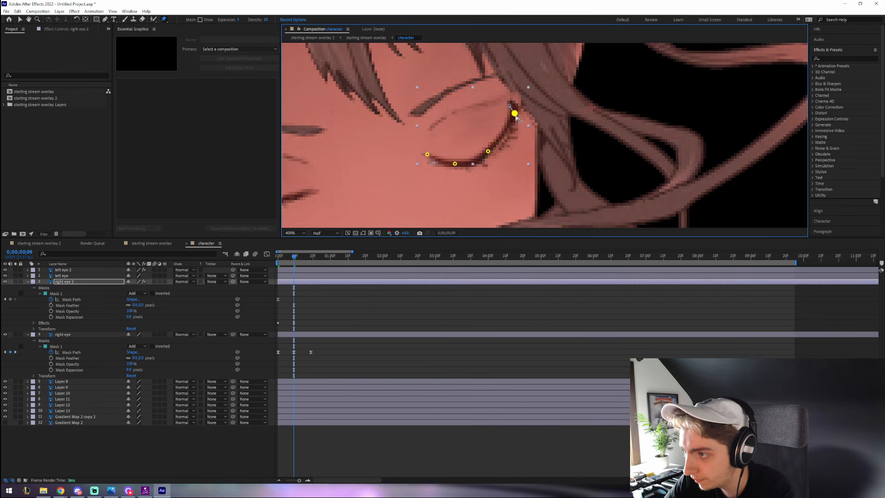
pyautogui.click(488, 151)
pyautogui.moveTo(493, 153); pyautogui.dragTo(496, 153)
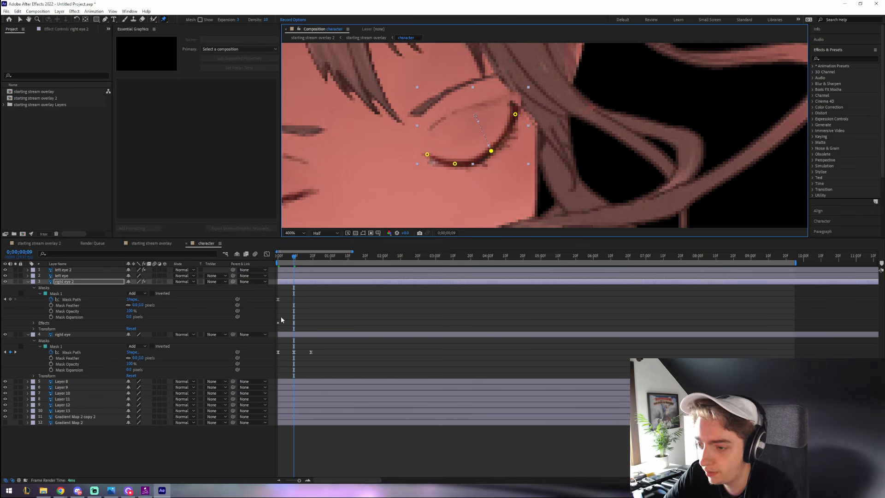
# - Expose the four Puppet Pin Position properties and select their keyframes
pyautogui.click(33, 323)
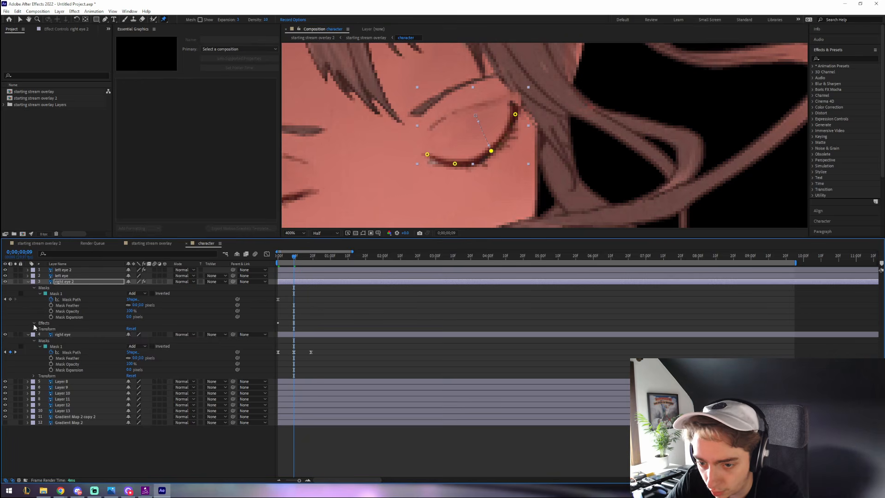
pyautogui.click(40, 328)
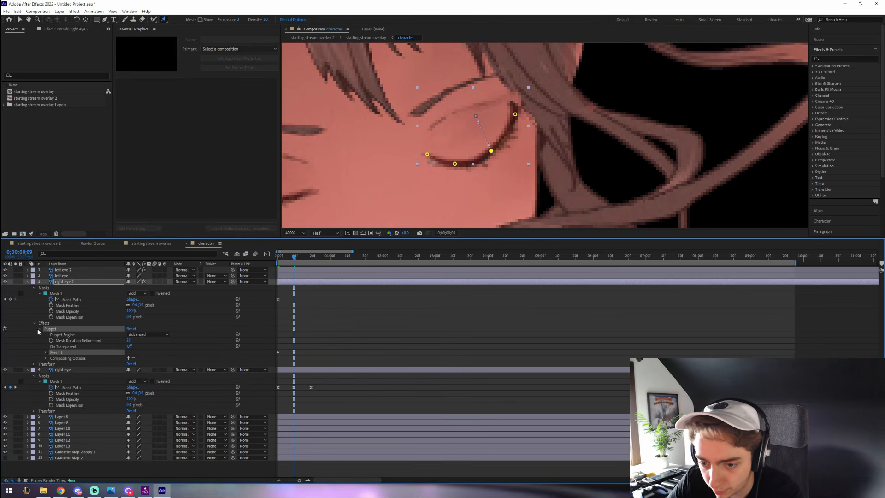
pyautogui.click(46, 352)
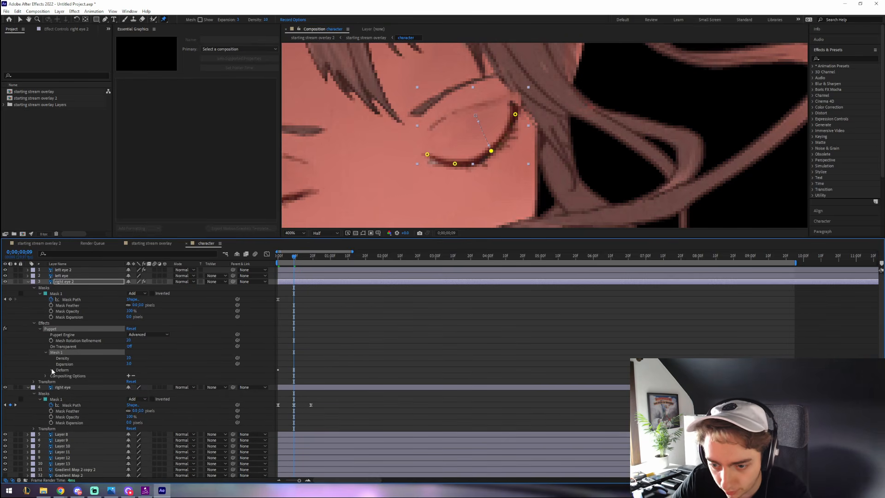
pyautogui.click(51, 369)
pyautogui.click(71, 376)
pyautogui.keyDown('shift'); pyautogui.click(77, 394); pyautogui.keyUp('shift')
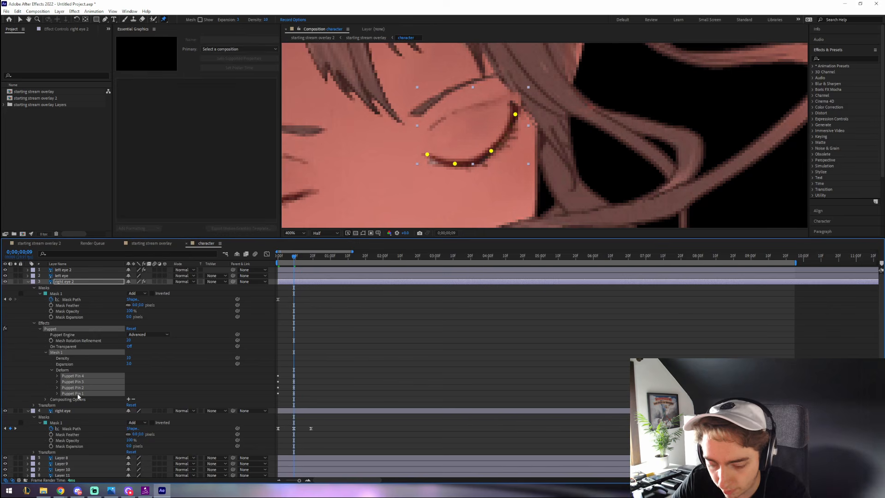
pyautogui.click(57, 394)
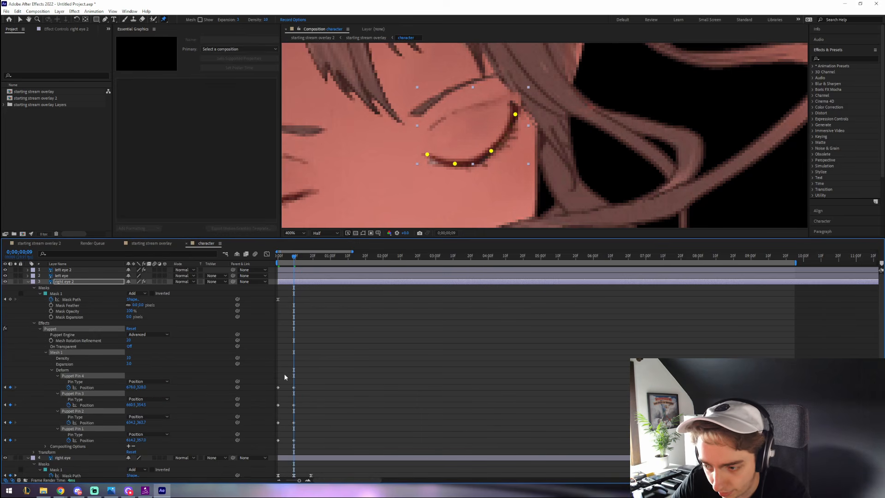
pyautogui.moveTo(283, 373); pyautogui.dragTo(275, 449)
# - Copy the pin keyframes and paste them at frame 19
pyautogui.hotkey('ctrl', 'c')
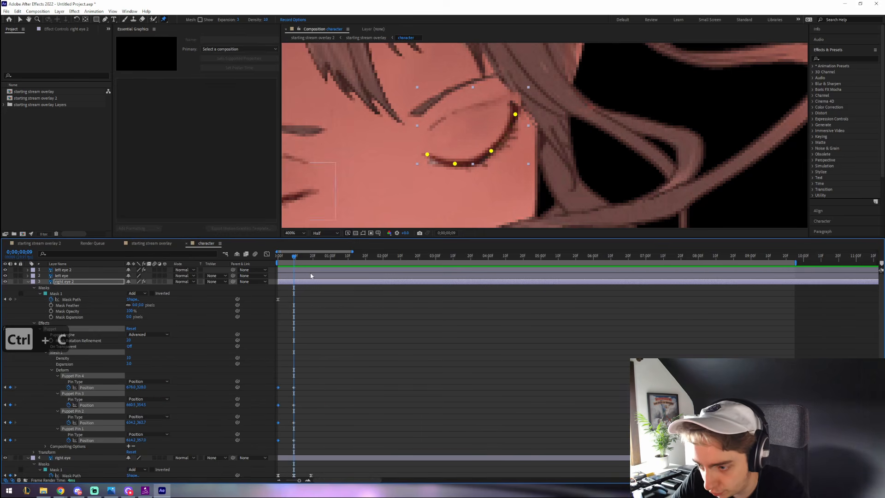
pyautogui.moveTo(311, 263); pyautogui.dragTo(314, 264)
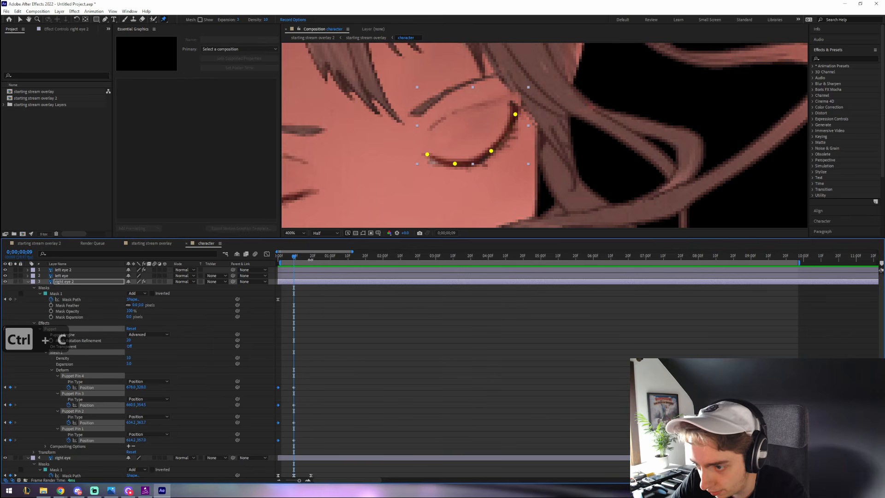
pyautogui.moveTo(306, 256); pyautogui.dragTo(267, 254)
pyautogui.hotkey('ctrl', 'v')
# - Preview the right eye blink, then return to the Selection tool and pick the layer
pyautogui.press('space')
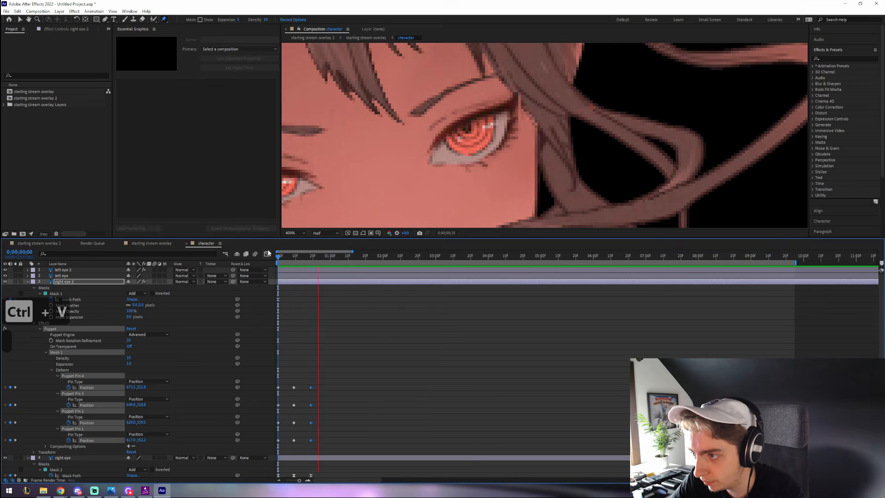
pyautogui.scroll(-2, 415, 162)
pyautogui.press('space')
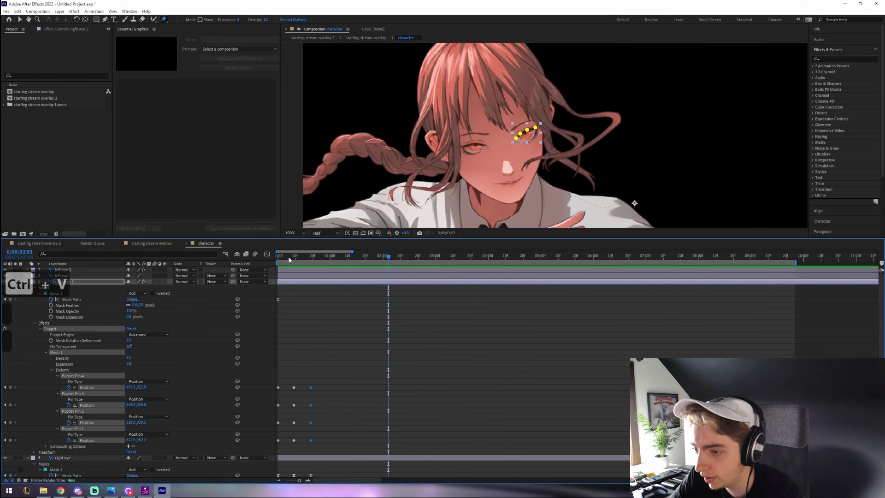
pyautogui.press('v')
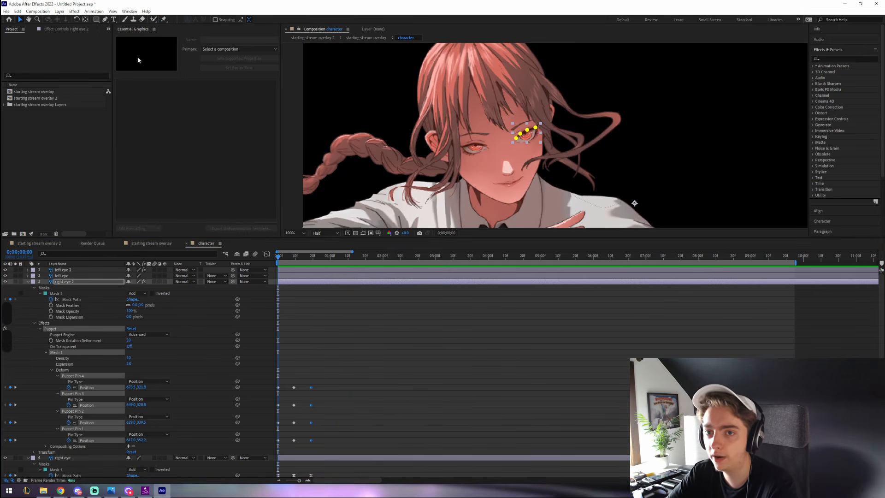
pyautogui.click(357, 123)
pyautogui.scroll(-1, 413, 156)
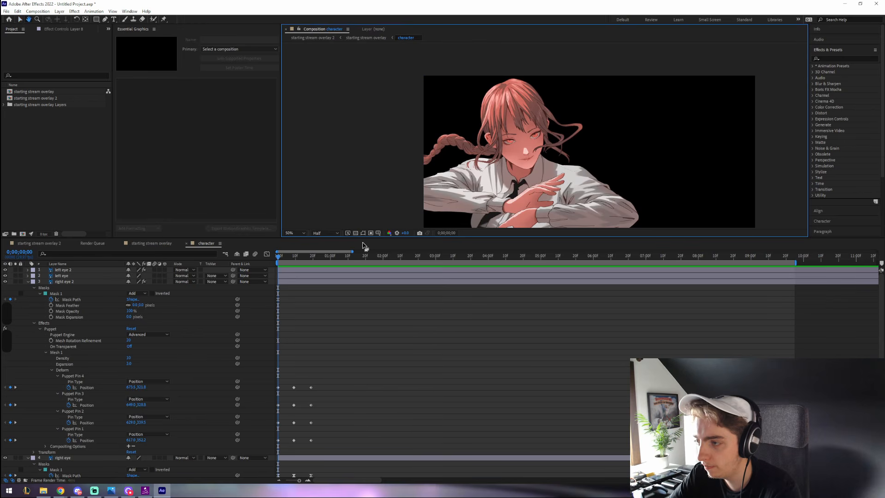
# - Play the preview twice to check the eye blinks, stopping at 0;00;01;20
pyautogui.press('space')
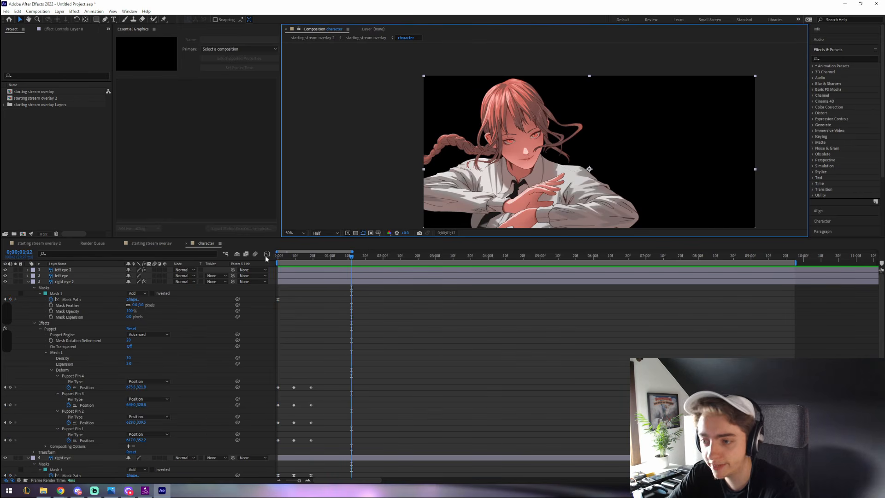
pyautogui.press('space')
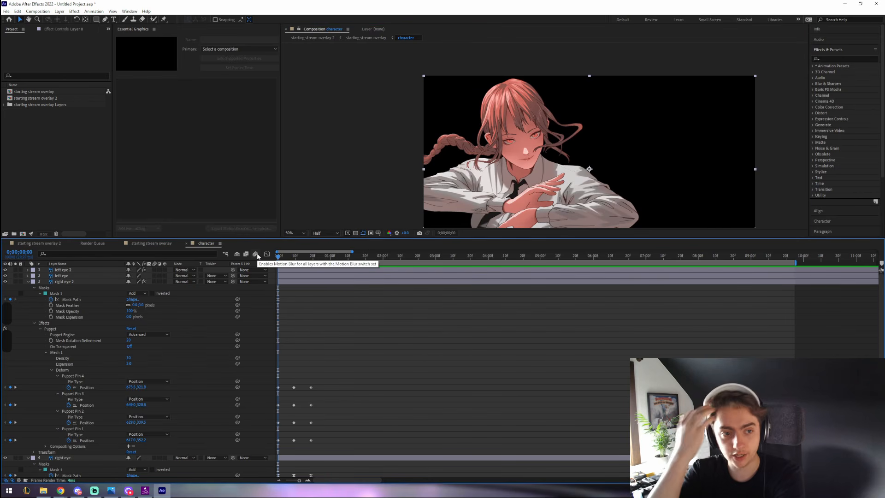
pyautogui.press('space')
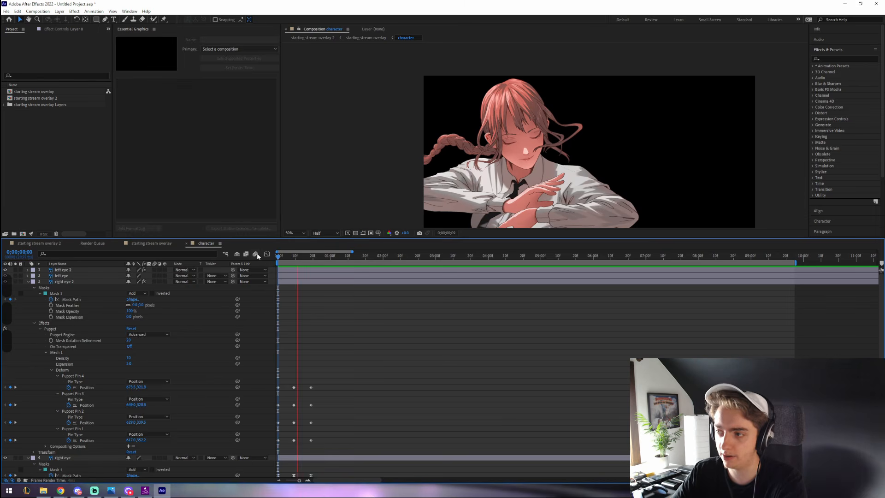
pyautogui.press('space')
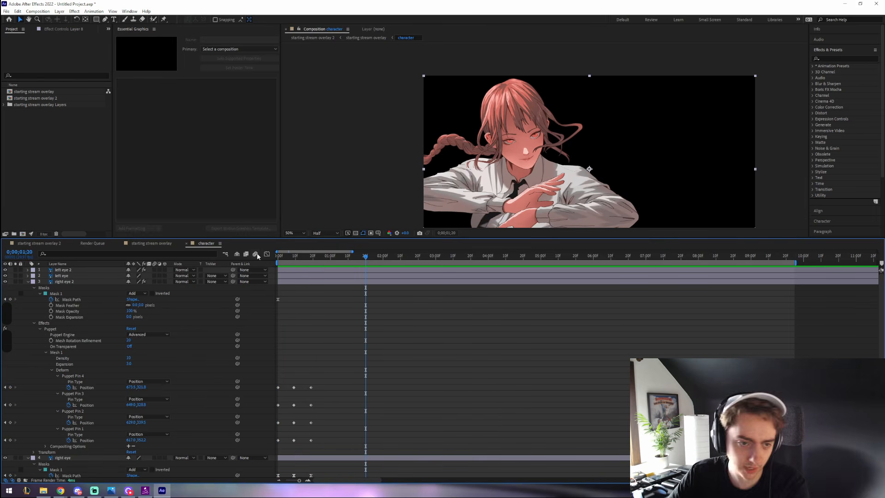
pyautogui.click(332, 257)
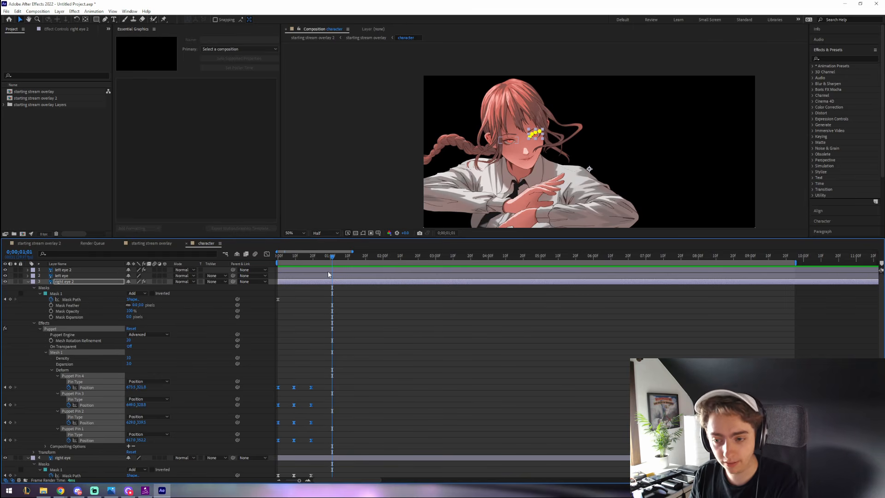
# - Collapse the right eye layers and select all four eye layers together
pyautogui.click(28, 281)
pyautogui.click(26, 288)
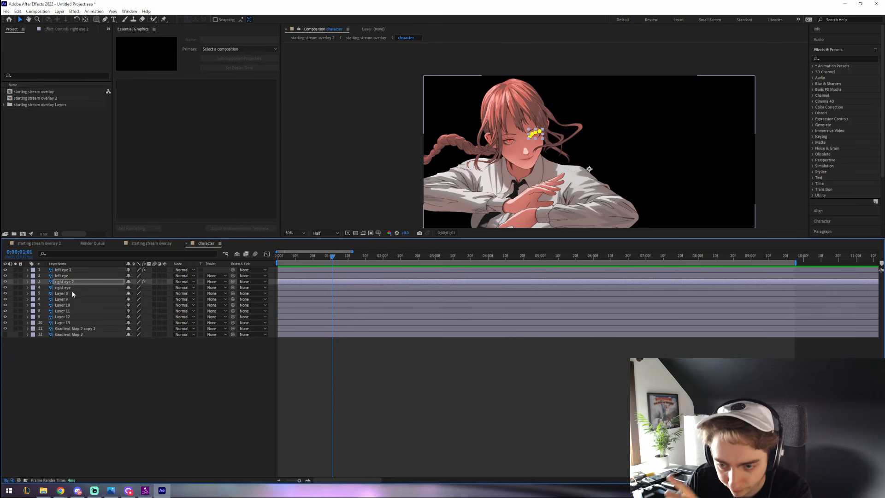
pyautogui.click(71, 289)
pyautogui.keyDown('shift'); pyautogui.click(77, 271); pyautogui.keyUp('shift')
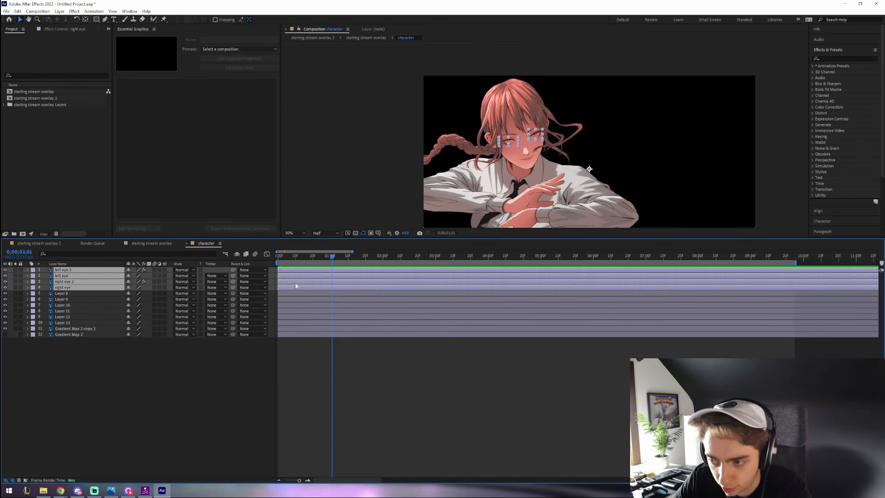
# - Scrub through the blink, zoom the timeline out, and set the time to 2 seconds
pyautogui.click(297, 259)
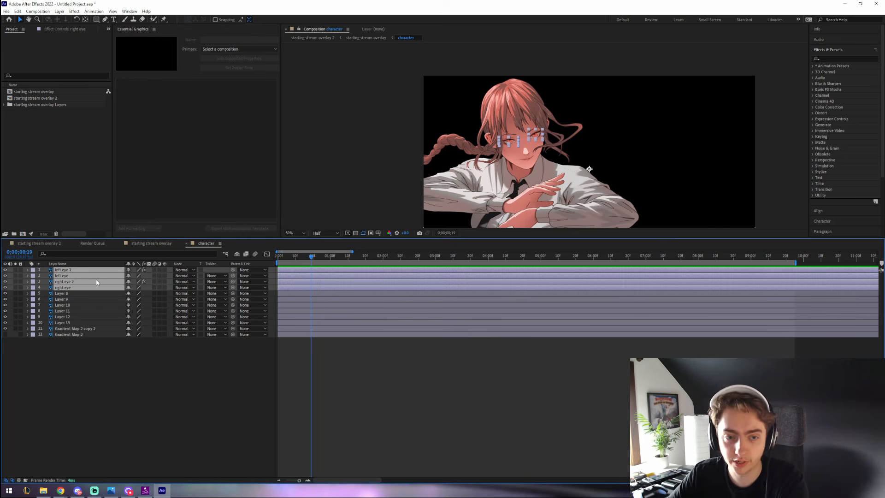
pyautogui.moveTo(312, 261); pyautogui.dragTo(348, 260)
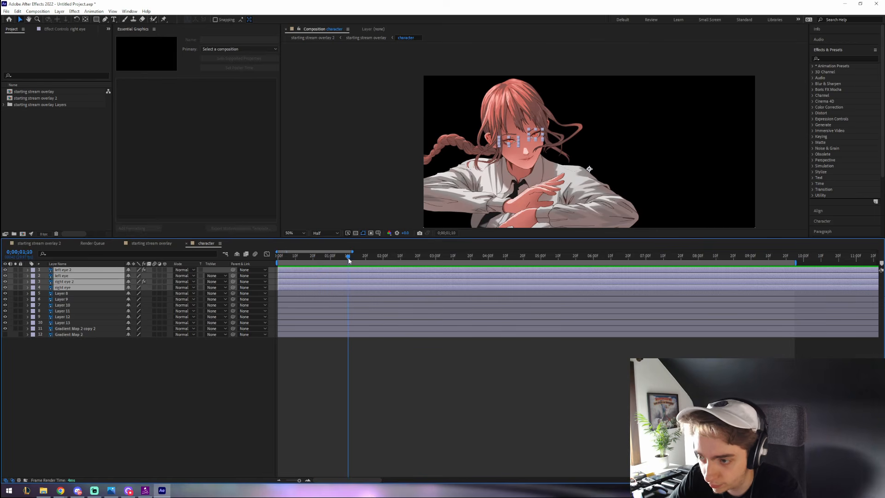
pyautogui.press('-')
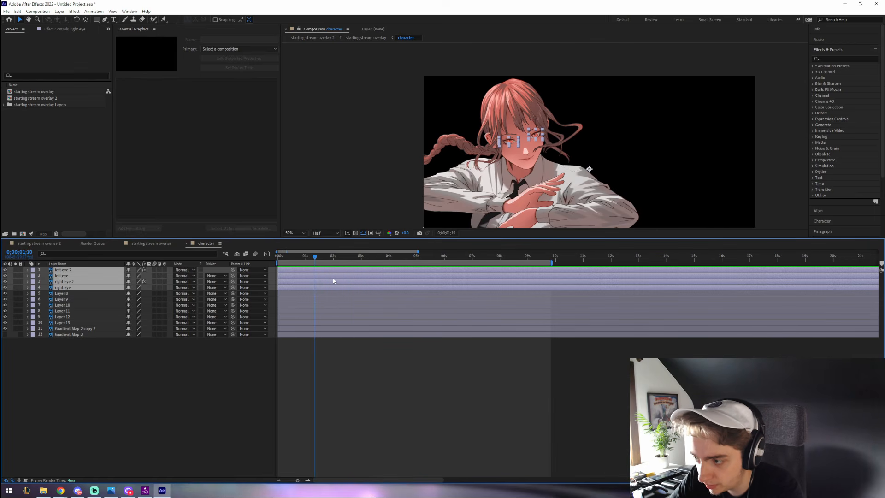
pyautogui.moveTo(320, 257); pyautogui.dragTo(334, 259)
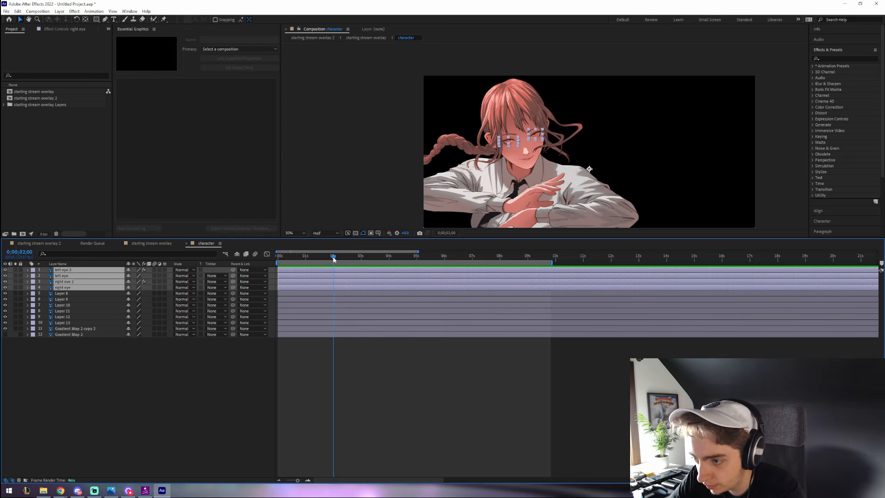
# - Pre-compose the four selected eye layers into a composition named 'eye'
pyautogui.rightClick(94, 278)
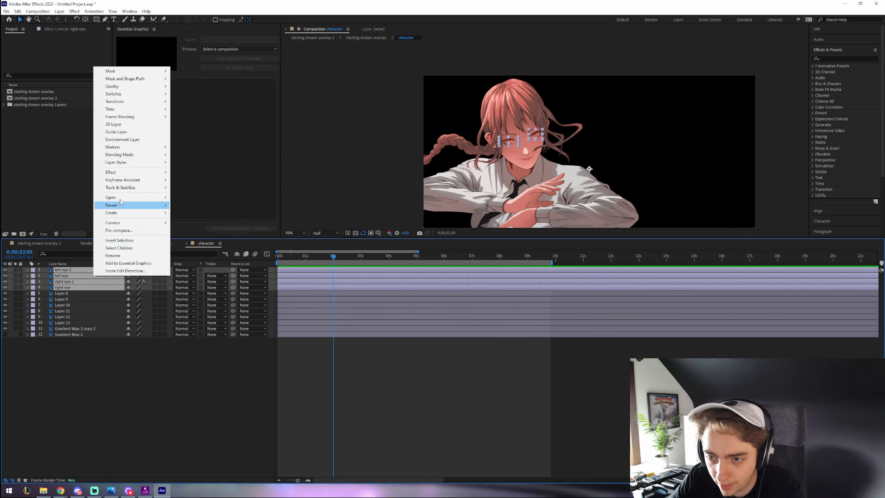
pyautogui.click(120, 229)
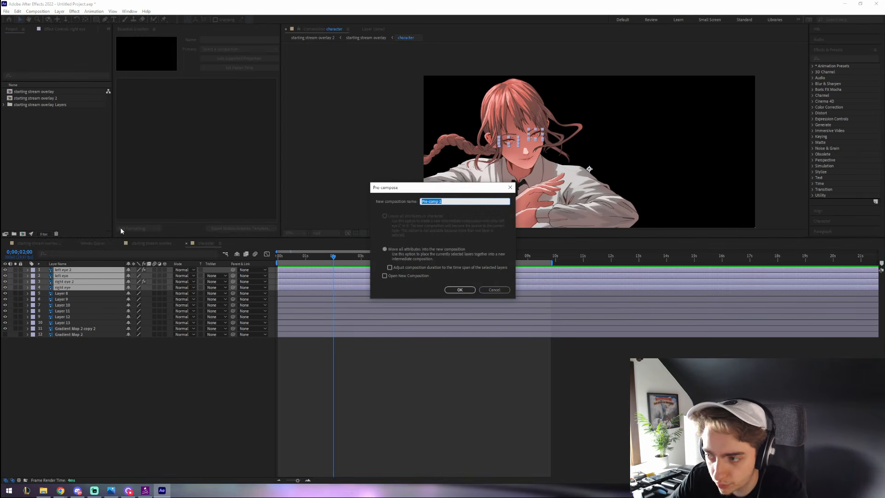
pyautogui.write('eye')
pyautogui.press('Return')
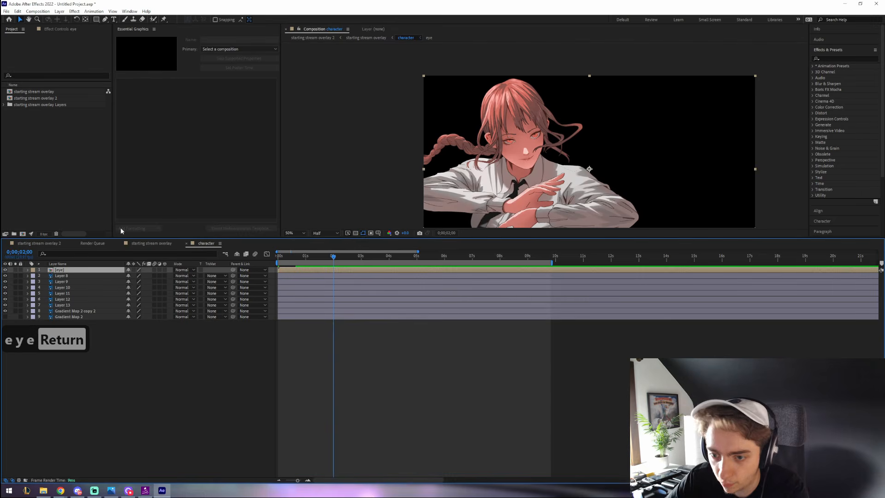
# - Duplicate the eye layer and split it at the current time
pyautogui.hotkey('ctrl', 'capslock')
pyautogui.hotkey('ctrl', 'd')
pyautogui.press('capslock')
pyautogui.hotkey('ctrl', 'alt', 'd')
pyautogui.hotkey('ctrl', 'shift', 'd')
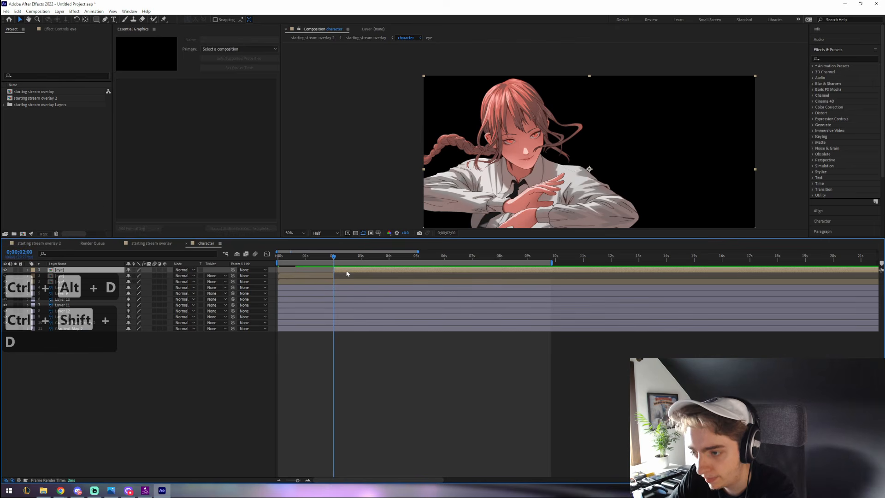
# - Delete the two extra eye layers and paste an eye copy starting at 2 seconds
pyautogui.press('BackSpace')
pyautogui.press('BackSpace')
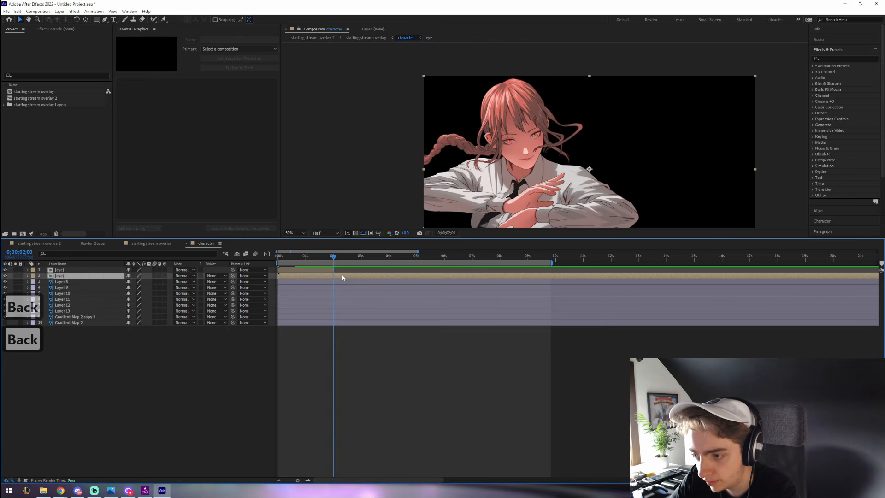
pyautogui.click(325, 271)
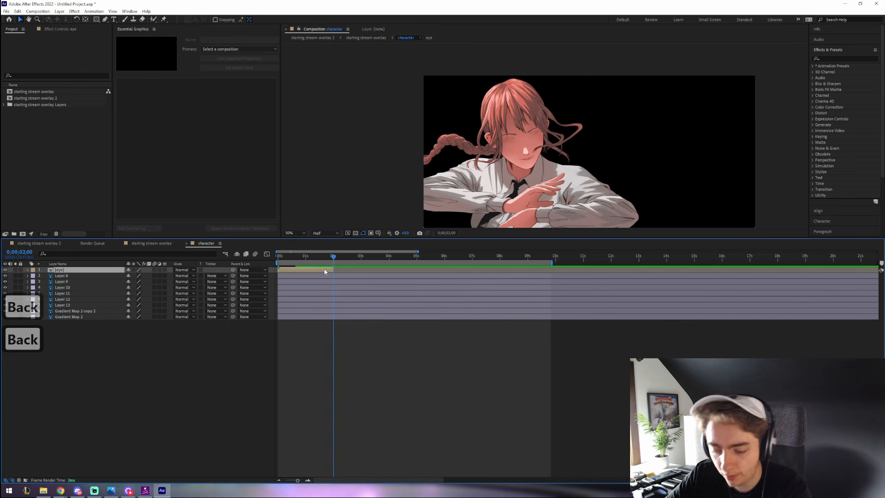
pyautogui.hotkey('ctrl', 'c')
pyautogui.hotkey('ctrl', 'v')
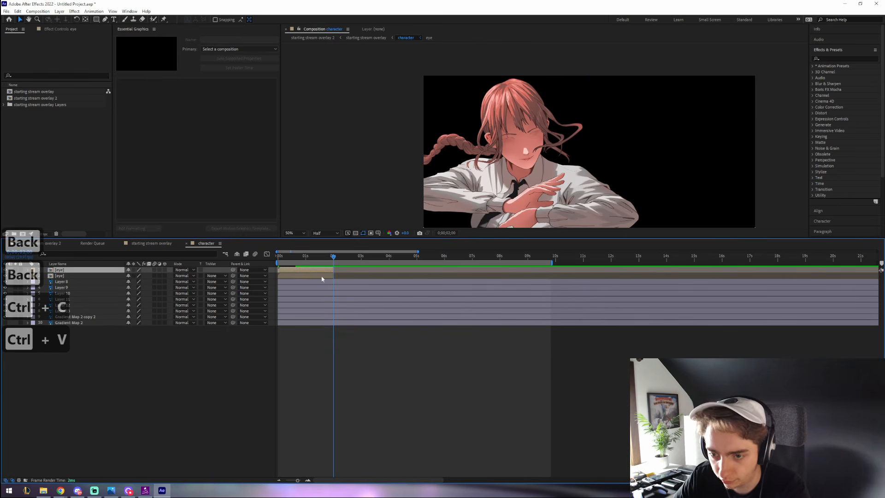
pyautogui.moveTo(296, 271); pyautogui.dragTo(352, 272)
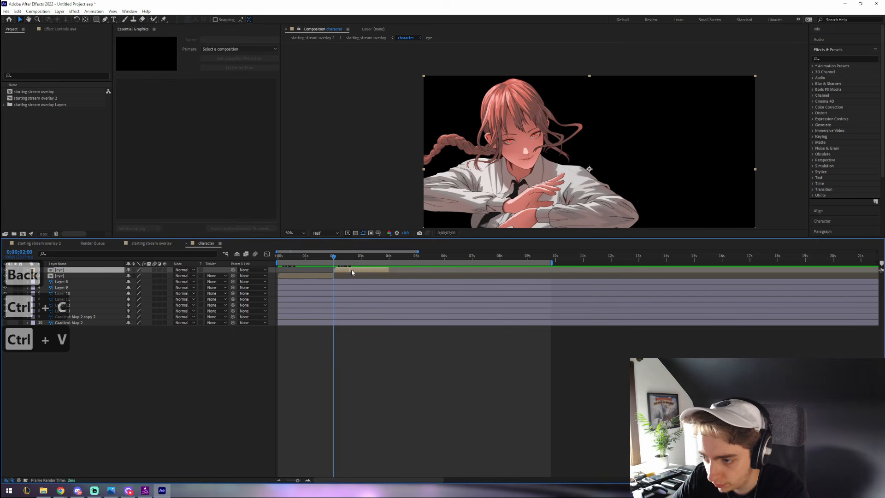
# - Add eye copies starting near 4 and 6 seconds plus one more, then preview from 0;00;00;00
pyautogui.hotkey('ctrl', 'c')
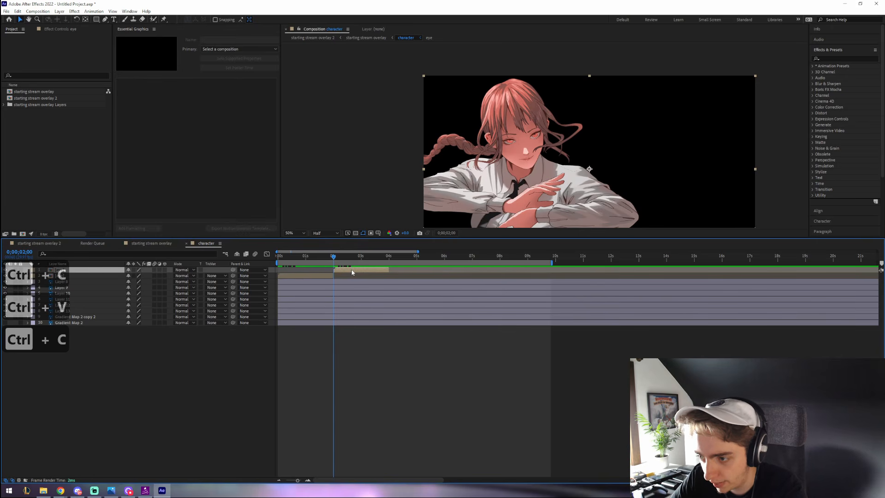
pyautogui.hotkey('ctrl', 'v')
pyautogui.moveTo(352, 272); pyautogui.dragTo(400, 272)
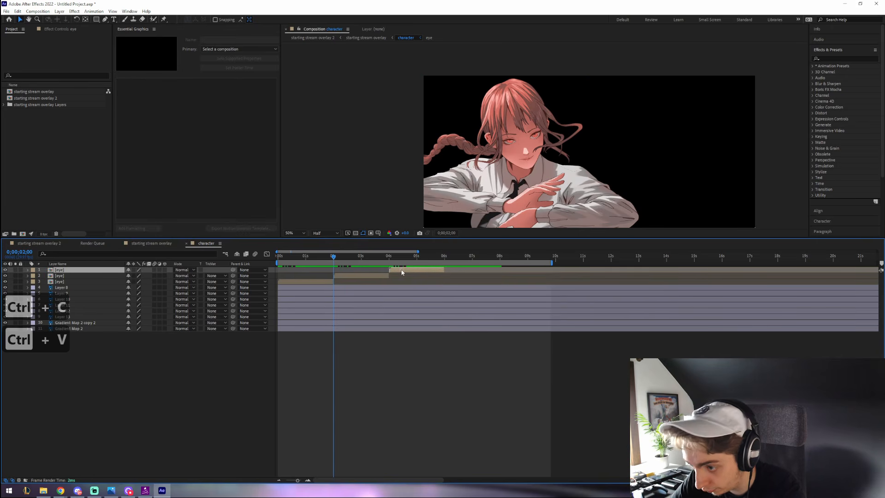
pyautogui.hotkey('ctrl', 'v')
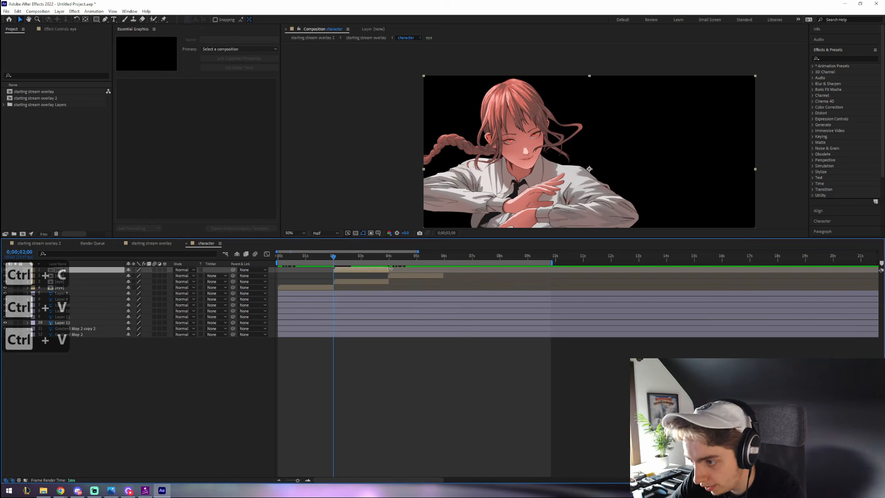
pyautogui.moveTo(400, 272); pyautogui.dragTo(536, 269)
pyautogui.hotkey('ctrl', 'v')
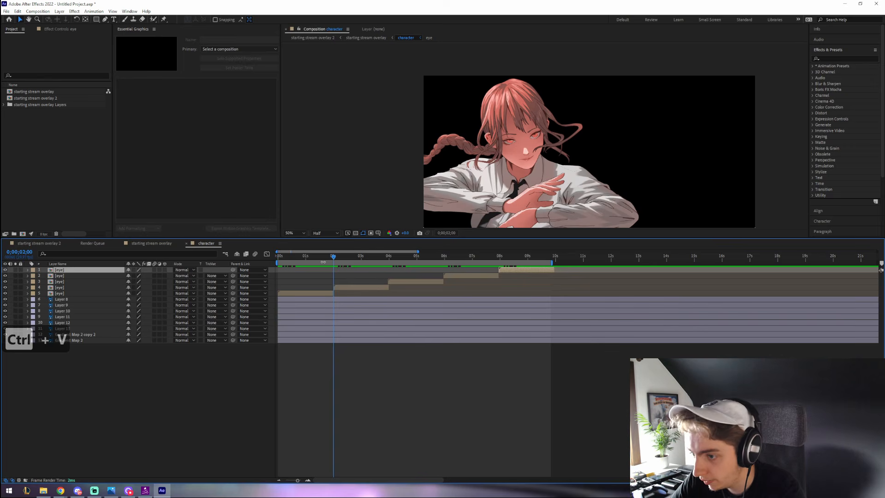
pyautogui.moveTo(306, 256); pyautogui.dragTo(258, 256)
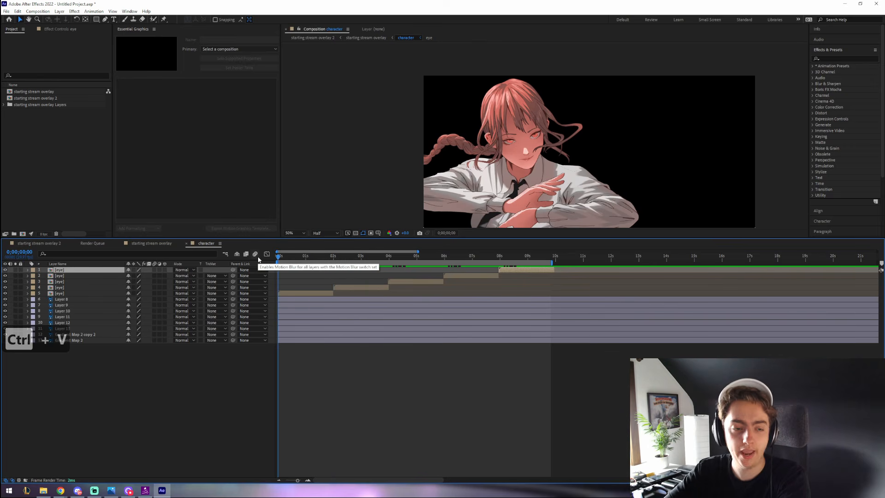
pyautogui.press('space')
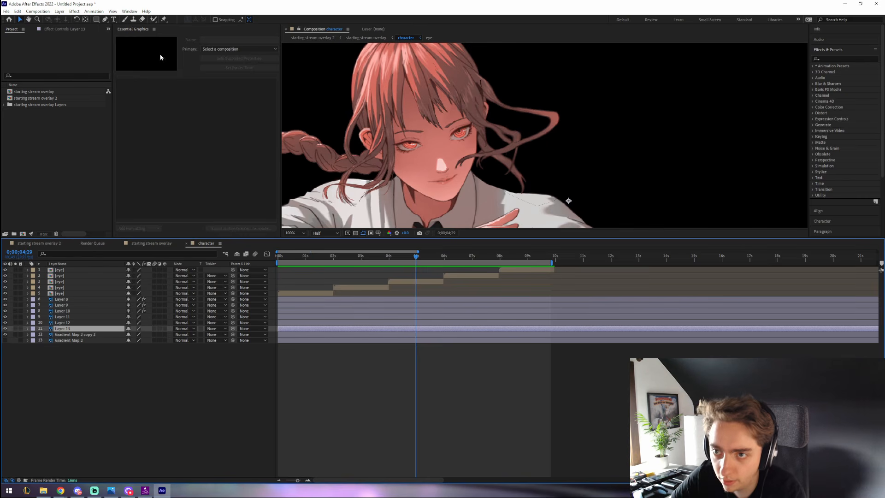
# - At the first frame, place puppet pins along Layer 13's hair strand
pyautogui.moveTo(286, 255); pyautogui.dragTo(264, 261)
pyautogui.click(164, 19)
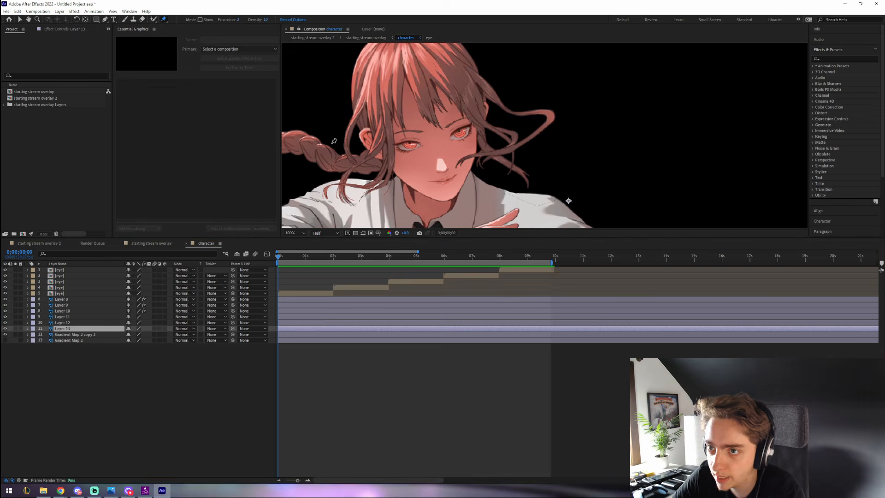
pyautogui.scroll(2, 325, 198)
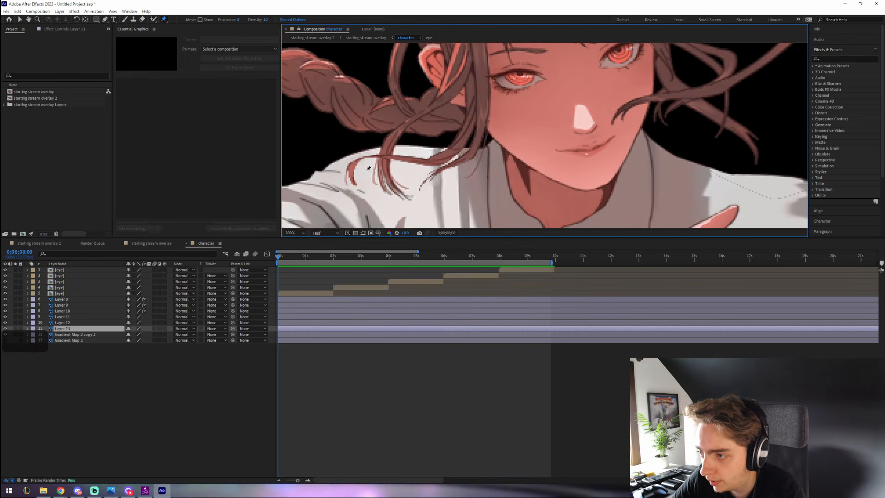
pyautogui.click(350, 173)
pyautogui.click(366, 156)
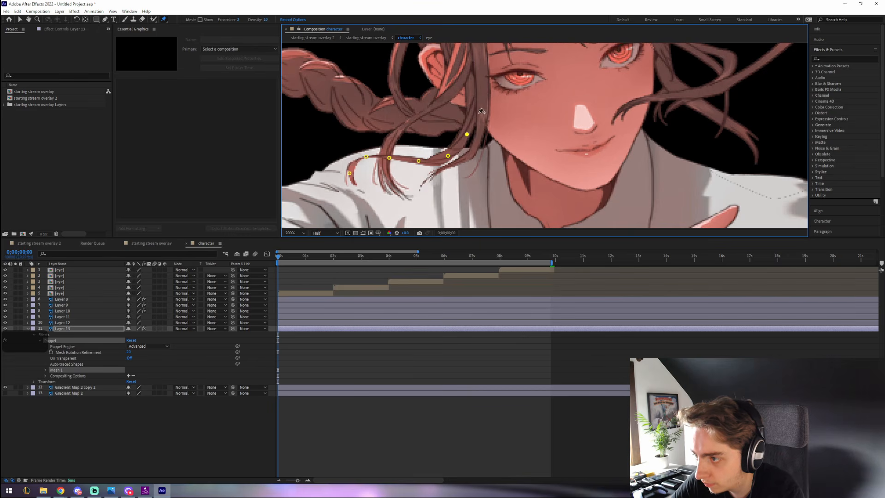
pyautogui.click(452, 166)
# - Around 4;28, drag the pins to bend the hair strand downward into a new pose
pyautogui.moveTo(302, 260); pyautogui.dragTo(416, 263)
pyautogui.moveTo(353, 173); pyautogui.dragTo(355, 185)
pyautogui.moveTo(393, 162); pyautogui.dragTo(456, 141)
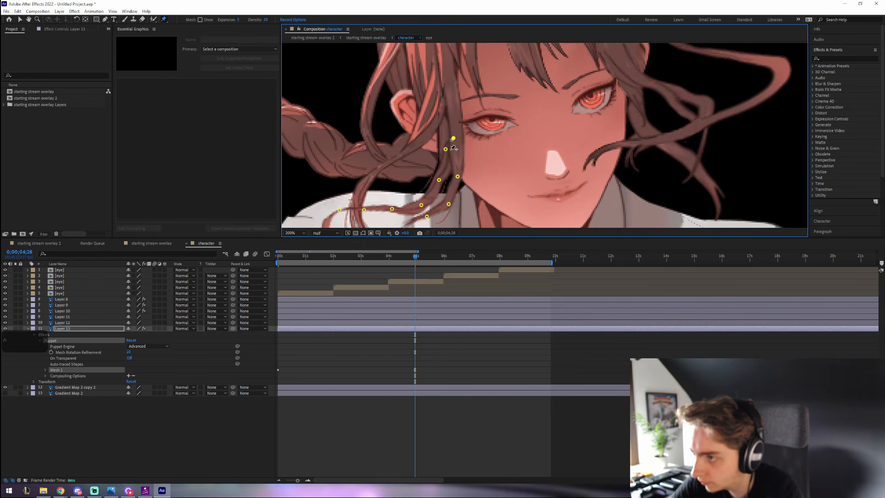
pyautogui.hotkey('ctrl', 'z')
pyautogui.click(440, 180)
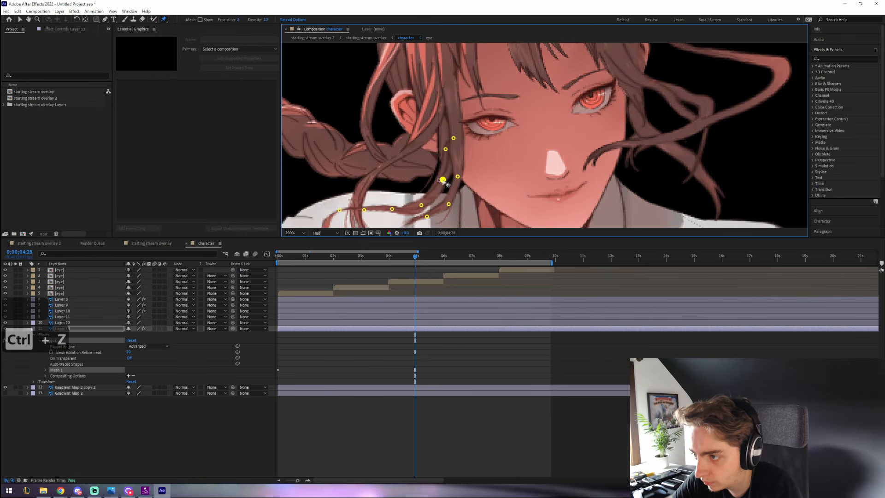
pyautogui.hotkey('ctrl', 'z')
pyautogui.moveTo(410, 189); pyautogui.dragTo(405, 157)
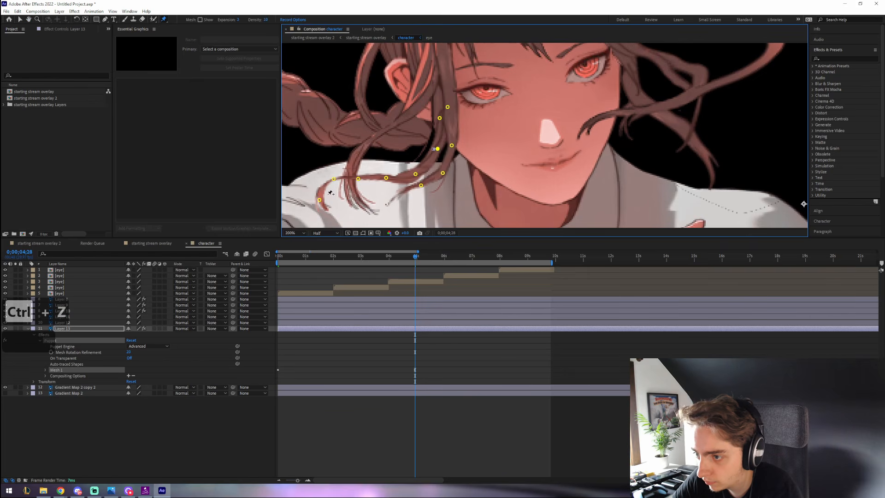
pyautogui.moveTo(319, 200); pyautogui.dragTo(336, 184)
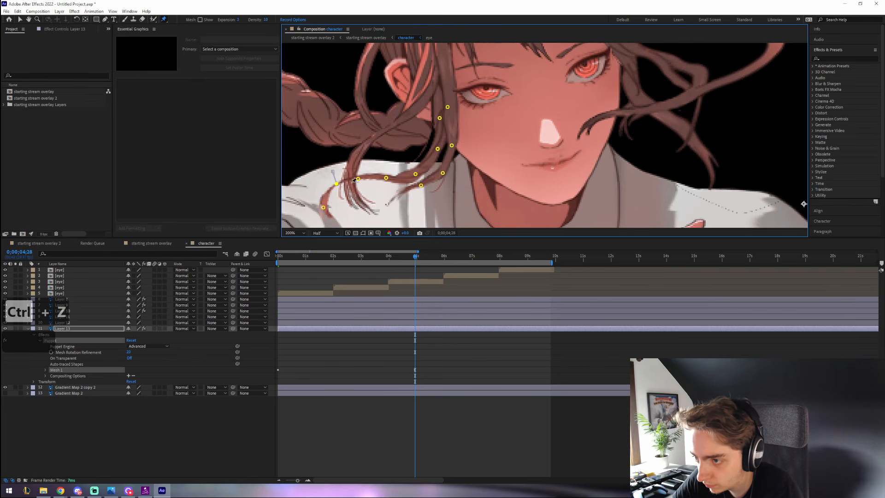
pyautogui.click(358, 179)
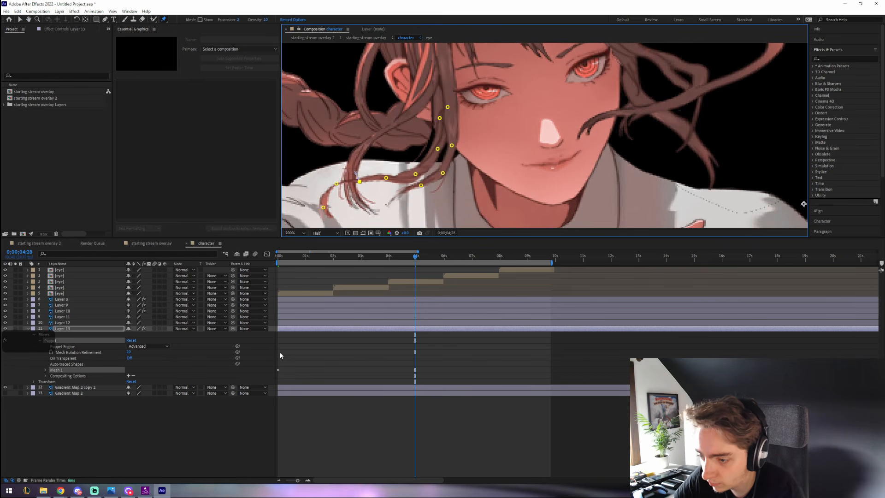
# - Select all puppet pins and copy their starting Position keyframes
pyautogui.click(46, 369)
pyautogui.click(51, 387)
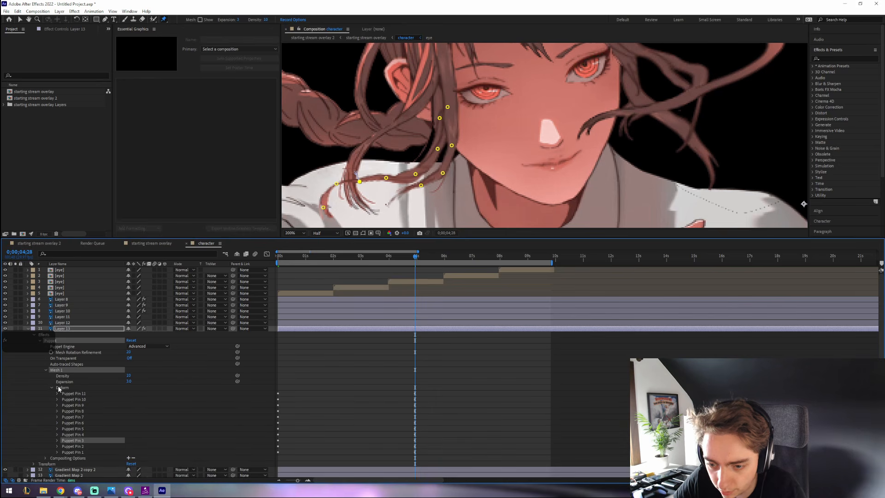
pyautogui.click(76, 451)
pyautogui.keyDown('shift'); pyautogui.click(74, 393); pyautogui.keyUp('shift')
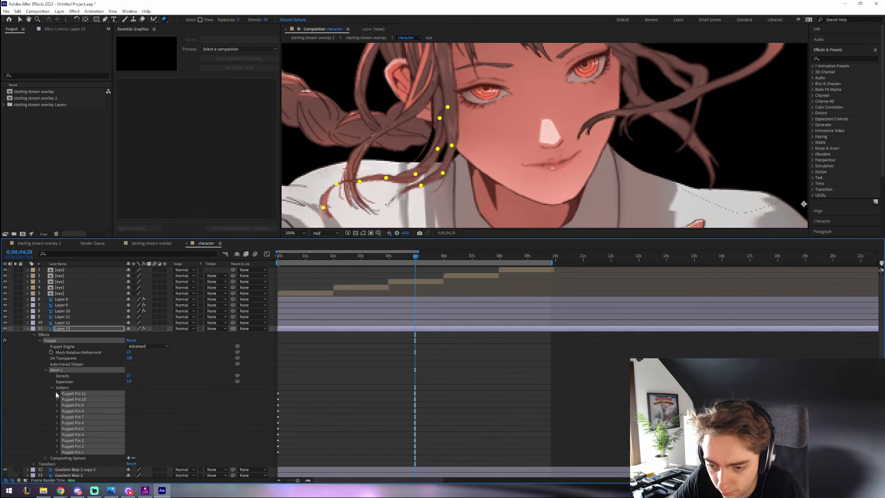
pyautogui.click(57, 393)
pyautogui.moveTo(298, 371); pyautogui.dragTo(282, 489)
pyautogui.hotkey('ctrl', 'c')
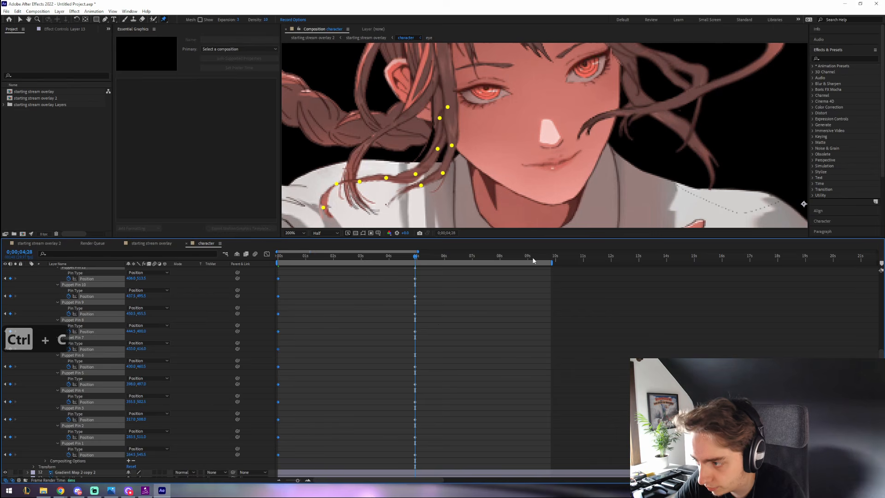
# - Paste the starting pose near 9;26 and apply Easy Ease to all pin keyframes
pyautogui.click(551, 256)
pyautogui.hotkey('ctrl', 'v')
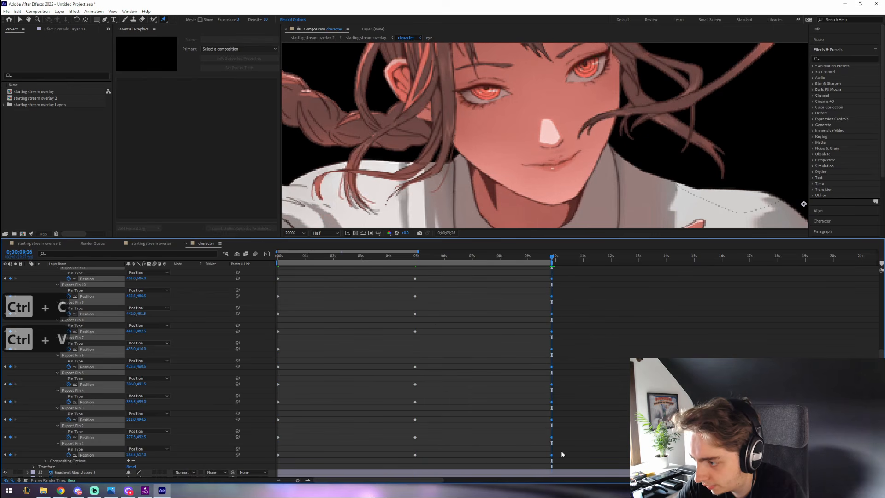
pyautogui.moveTo(560, 461); pyautogui.dragTo(278, 256)
pyautogui.rightClick(278, 324)
pyautogui.moveTo(318, 408)
pyautogui.click(377, 425)
pyautogui.scroll(5, 46, 298)
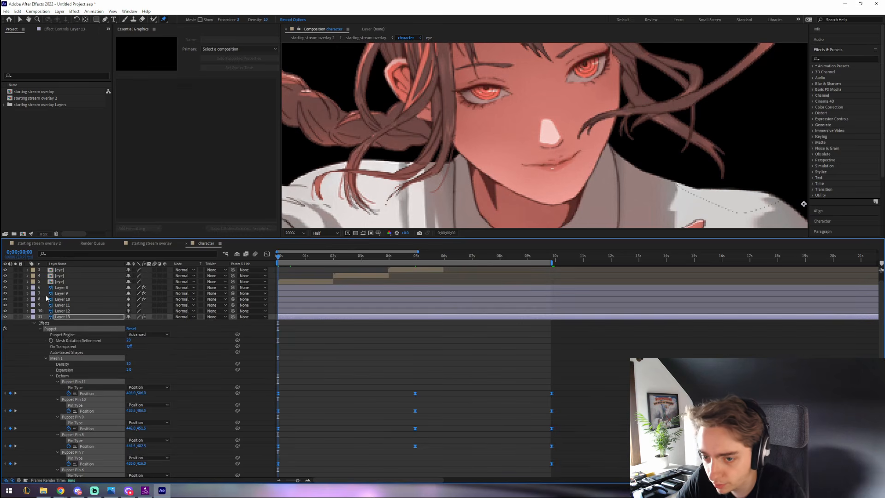
# - Collapse Layer 13, play a preview of the swaying hair with the viewer zoomed out, then stop it
pyautogui.click(28, 318)
pyautogui.press('space')
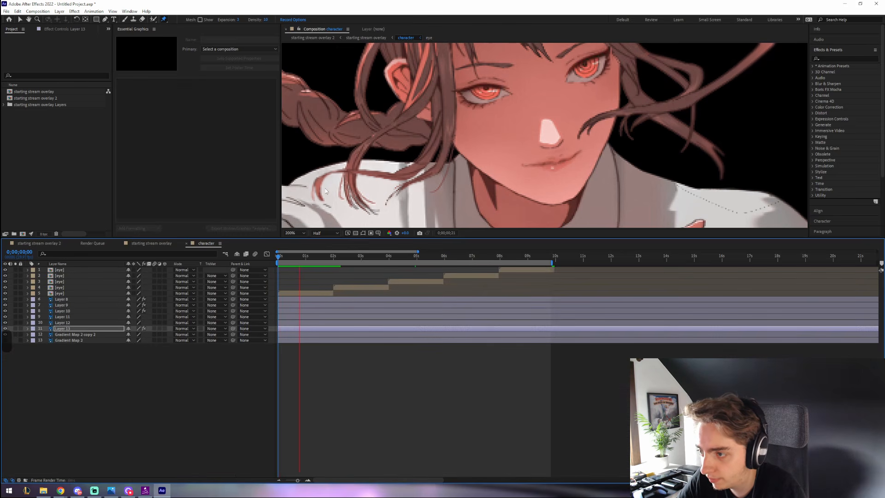
pyautogui.press(',')
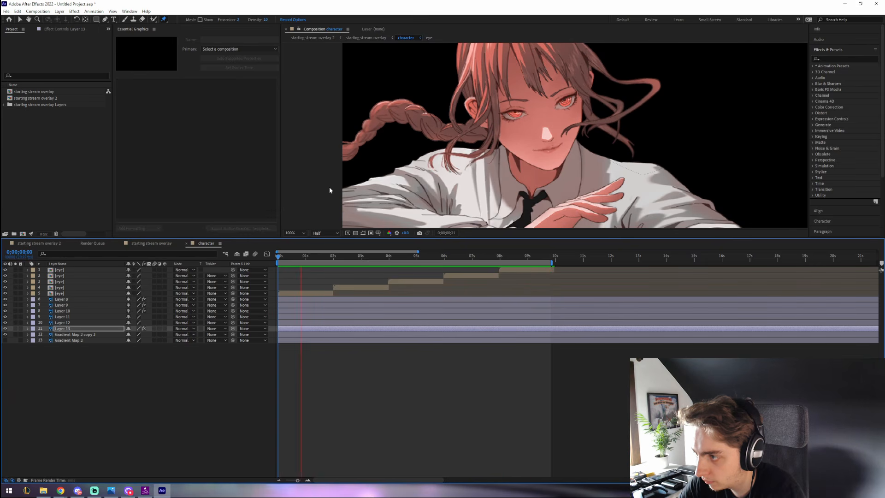
pyautogui.hotkey('ctrl', 'p')
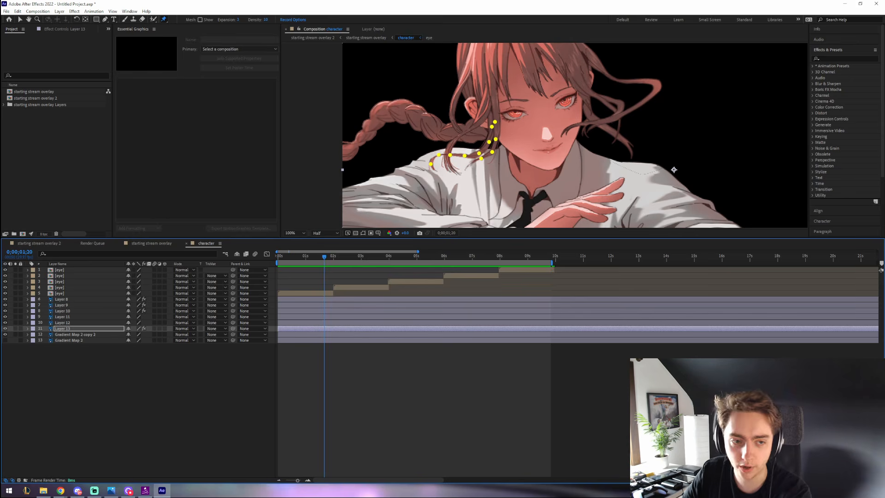
# - Select Layer 12 and add six puppet pins along the braid up to its tip
pyautogui.press('v')
pyautogui.click(52, 323)
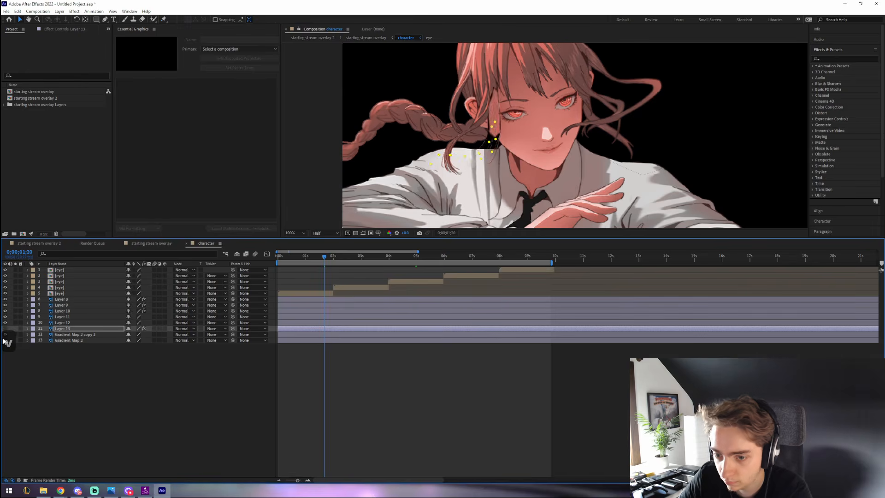
pyautogui.hotkey('ctrl', 'p')
pyautogui.click(340, 160)
pyautogui.click(370, 143)
pyautogui.click(384, 125)
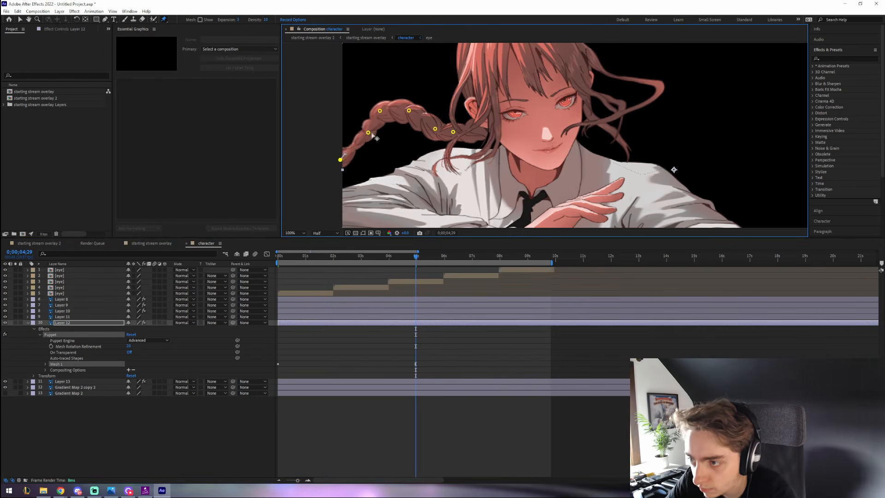
pyautogui.click(410, 138)
pyautogui.click(435, 128)
pyautogui.click(453, 132)
# - Copy the braid's starting pin keyframes to about 9;24 and preview the swing
pyautogui.hotkey('ctrl', 'z')
pyautogui.hotkey('ctrl', 'c')
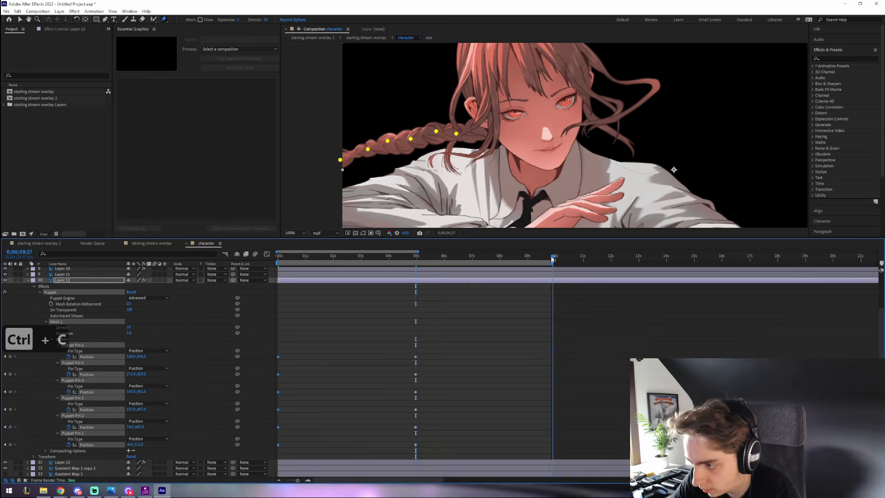
pyautogui.hotkey('ctrl', 'v')
pyautogui.press('space')
pyautogui.scroll(-2, 373, 177)
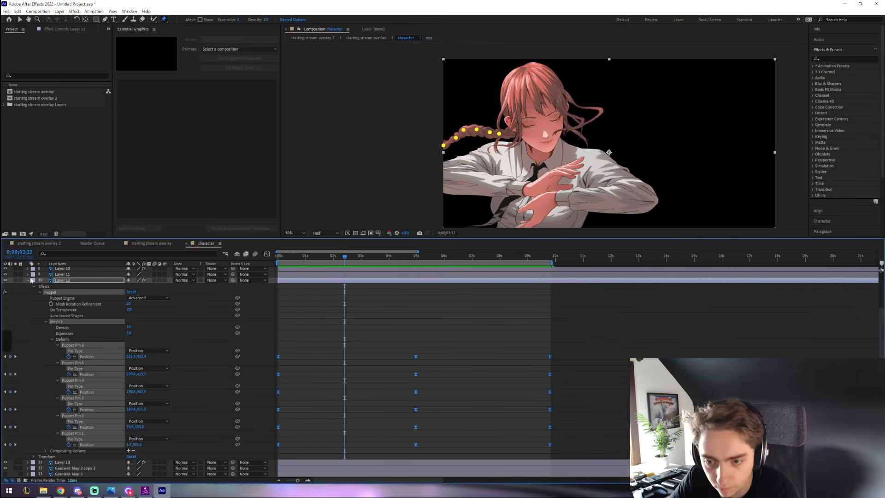
pyautogui.press('u')
pyautogui.click(16, 340)
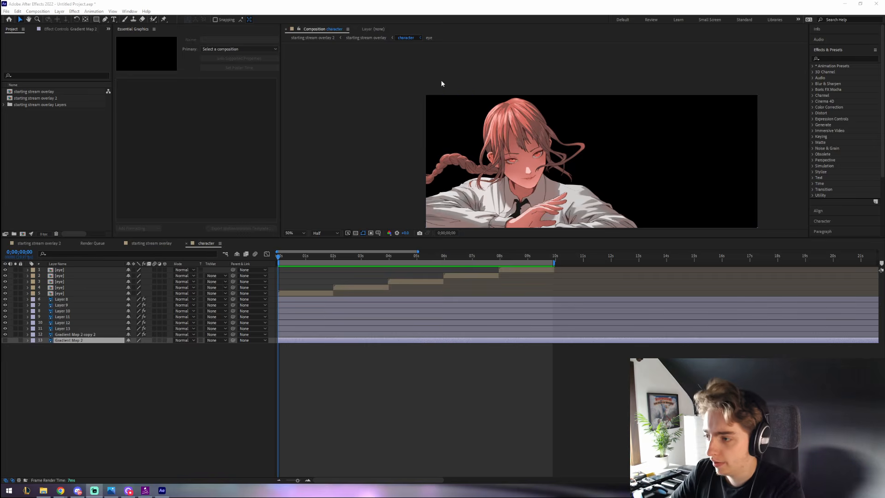
# - Switch to the starting stream overlay 2 composition and preview the full overlay with the character
pyautogui.scroll(-1, 667, 171)
pyautogui.scroll(1, 667, 171)
pyautogui.click(644, 165)
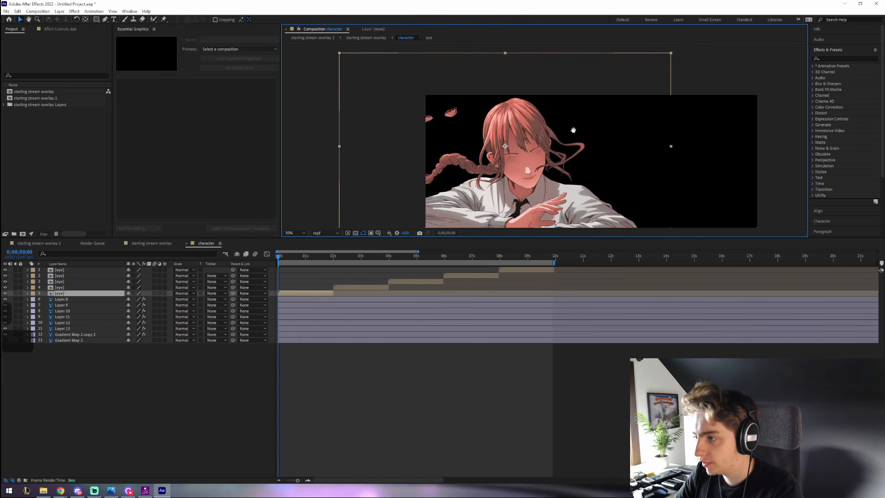
pyautogui.hotkey('ctrl', 'z')
pyautogui.click(33, 244)
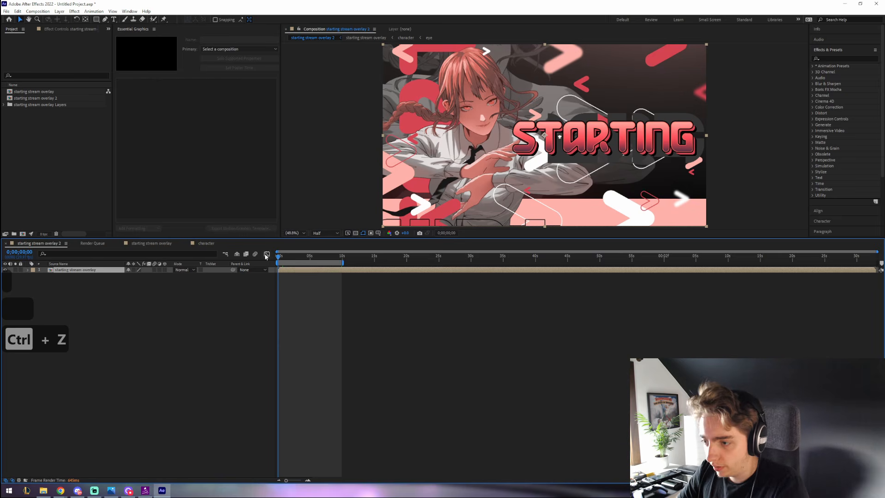
pyautogui.press('space')
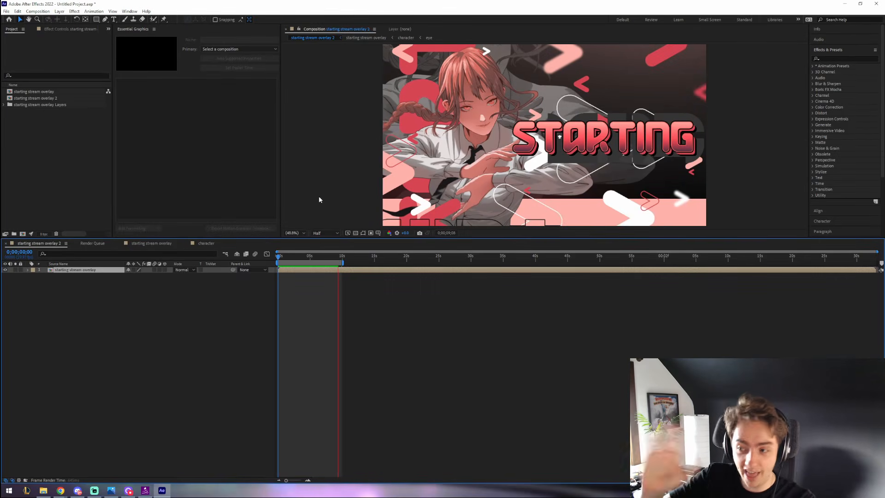
pyautogui.press('space')
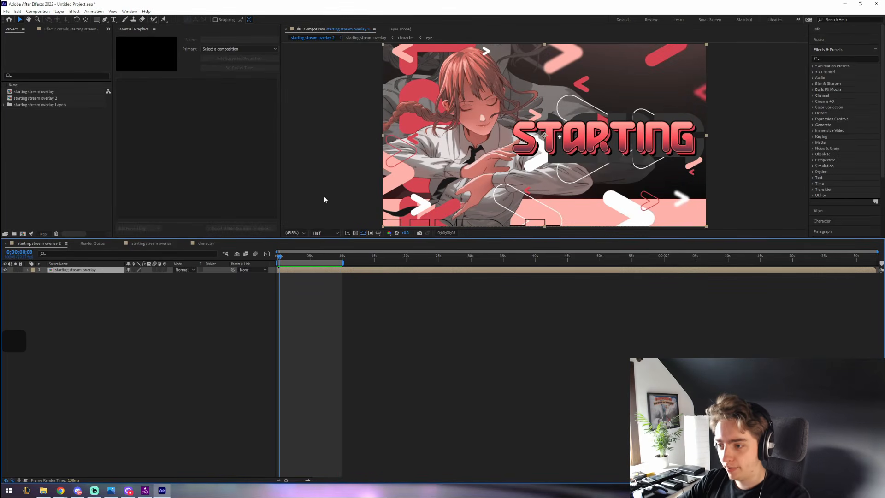
pyautogui.press('.')
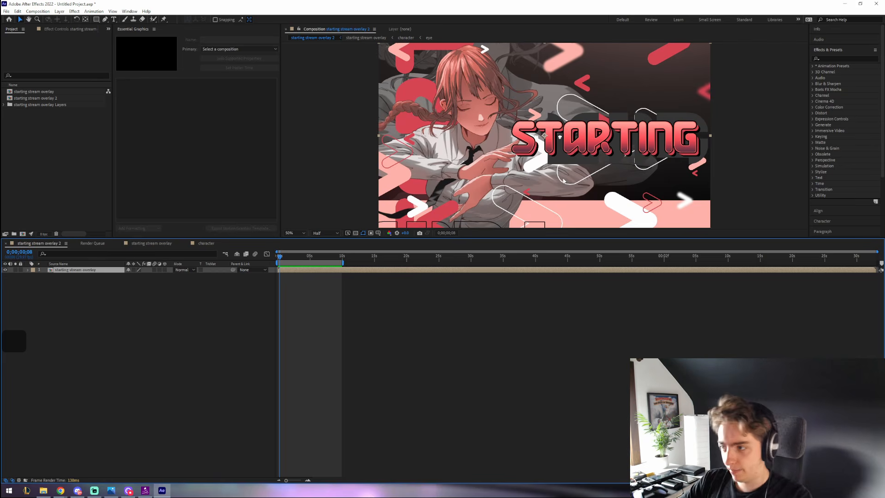
pyautogui.press('/')
pyautogui.press(',')
pyautogui.press(',')
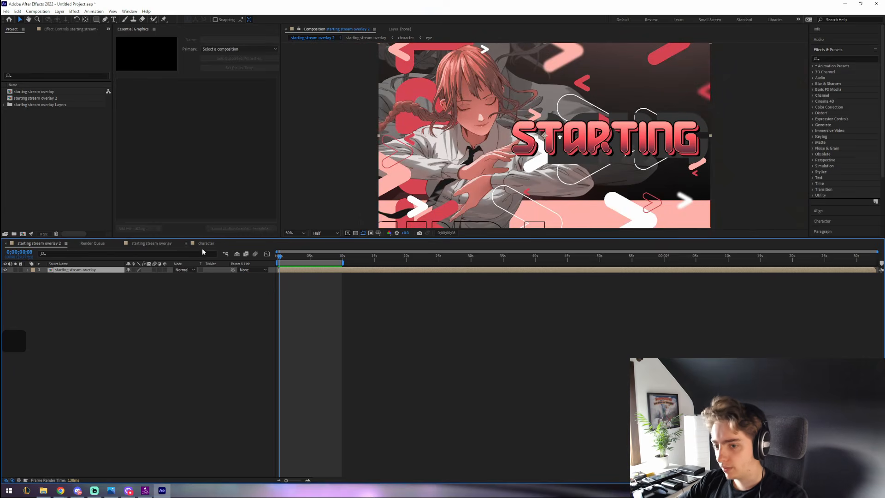
# - Open the starting stream overlay composition and toggle the grey background figure's visibility
pyautogui.doubleClick(35, 92)
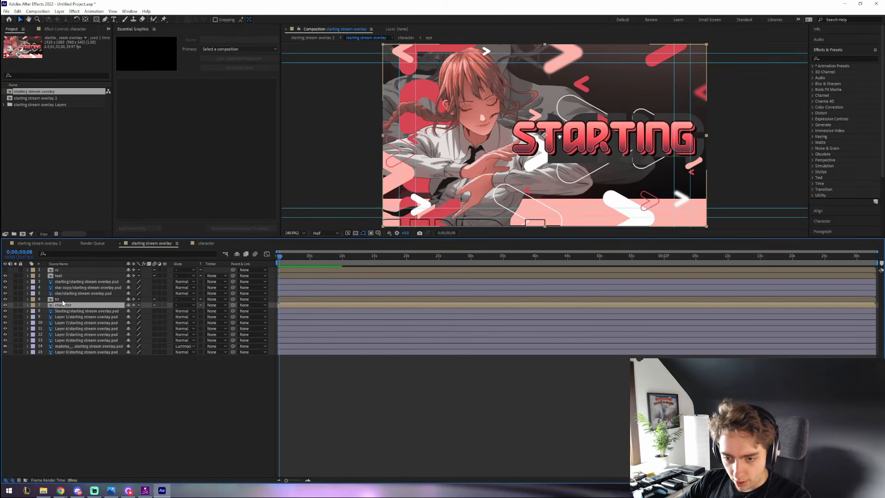
pyautogui.click(72, 352)
pyautogui.press('F2')
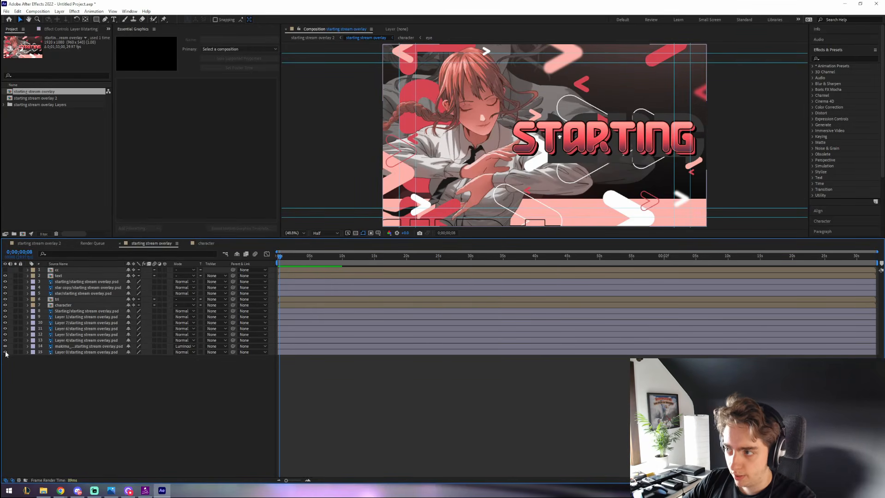
pyautogui.click(5, 352)
pyautogui.click(5, 352)
# - Show the grey background figure again and pin its hair with puppet pins
pyautogui.click(5, 346)
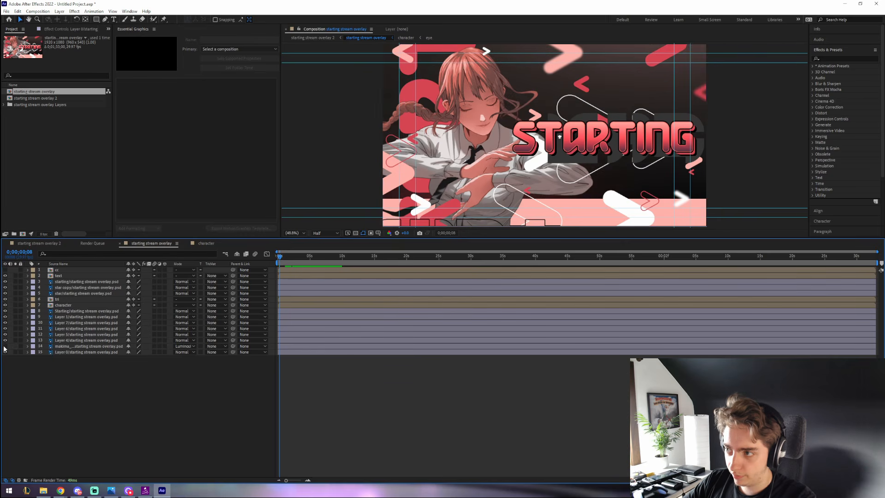
pyautogui.click(5, 347)
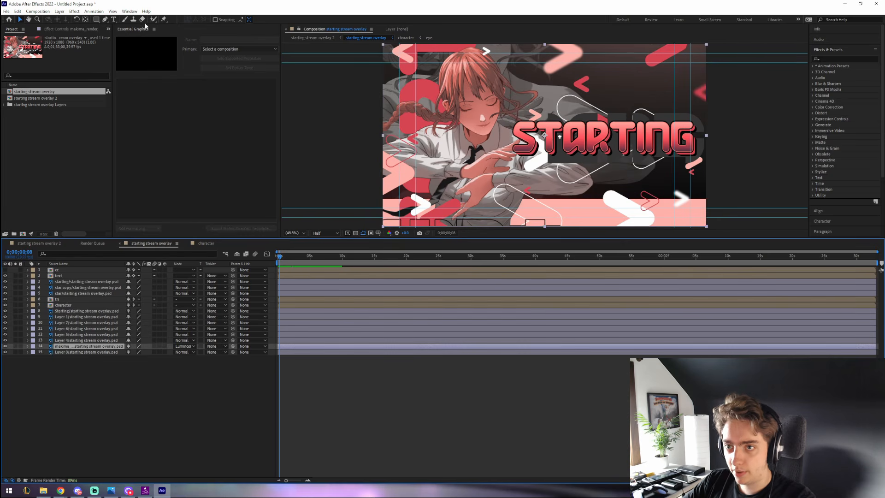
pyautogui.click(164, 20)
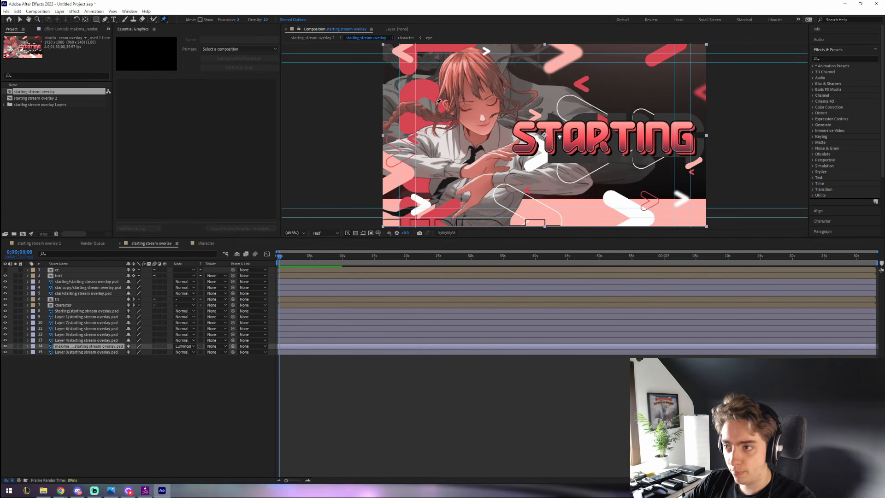
pyautogui.click(390, 105)
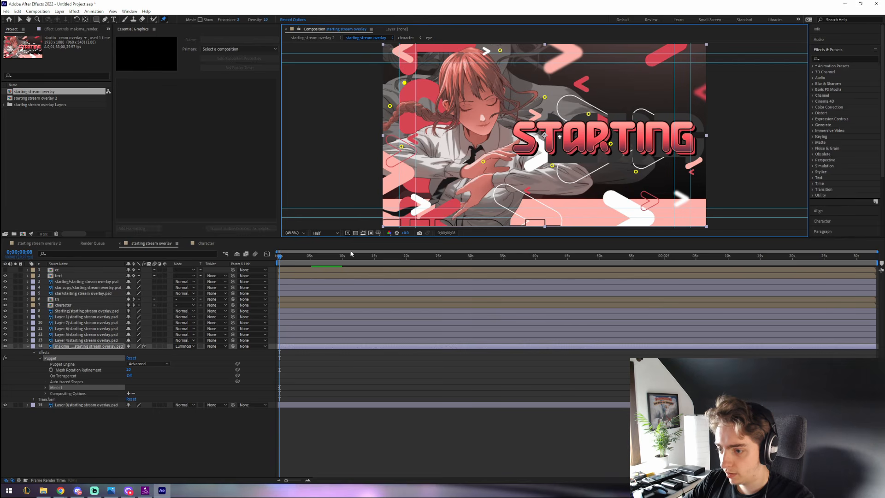
# - At about 4;25, drag three hair pins to bend the grey figure's hair
pyautogui.click(309, 257)
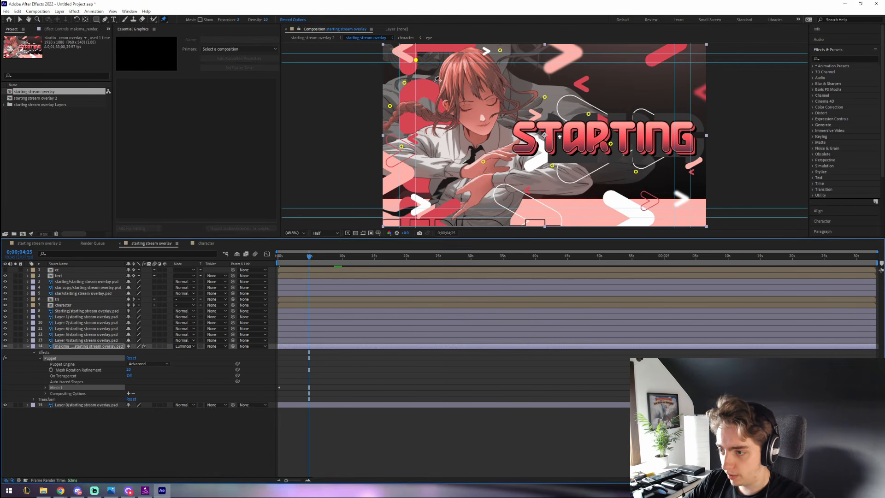
pyautogui.moveTo(404, 83); pyautogui.dragTo(412, 60)
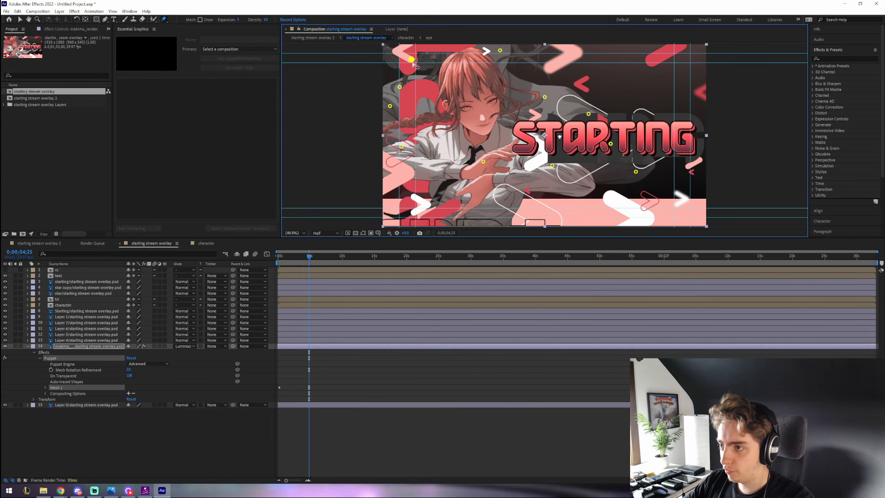
pyautogui.moveTo(502, 55); pyautogui.dragTo(501, 55)
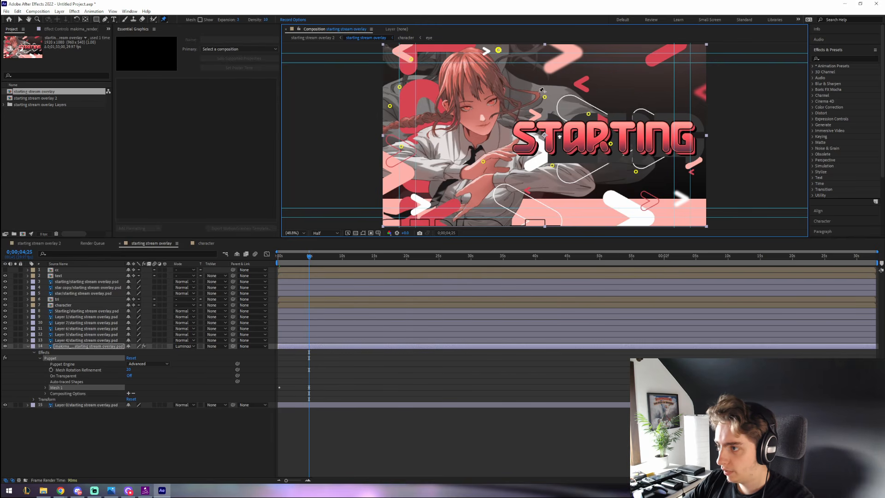
pyautogui.moveTo(545, 98); pyautogui.dragTo(545, 100)
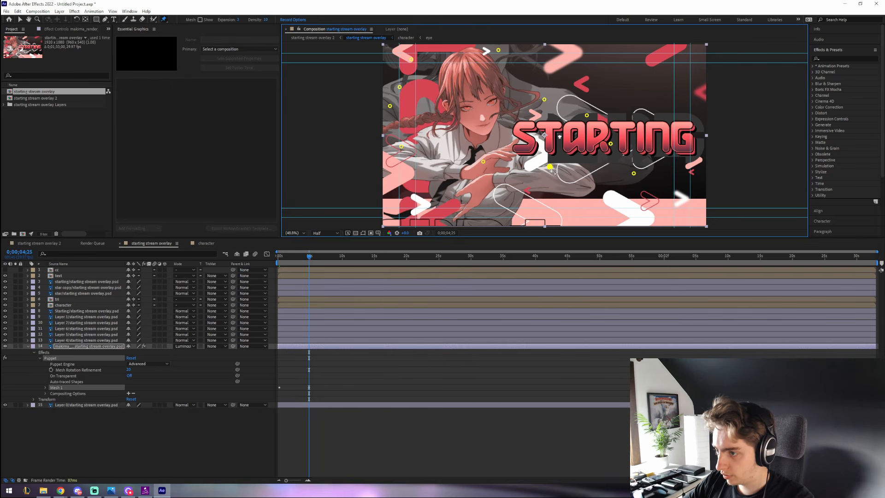
# - Select all eleven puppet pins in Mesh 1 and copy their starting Position keyframes
pyautogui.click(46, 387)
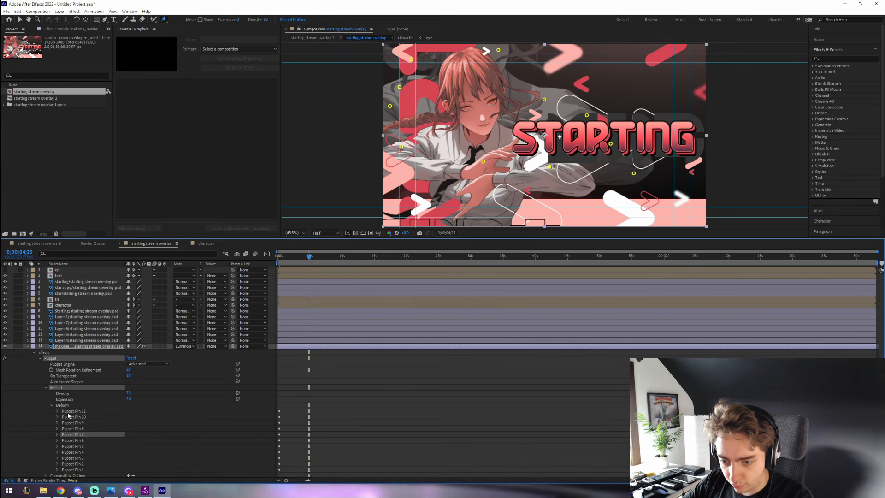
pyautogui.click(69, 411)
pyautogui.keyDown('shift'); pyautogui.click(68, 470); pyautogui.keyUp('shift')
pyautogui.click(57, 469)
pyautogui.scroll(-5, 283, 408)
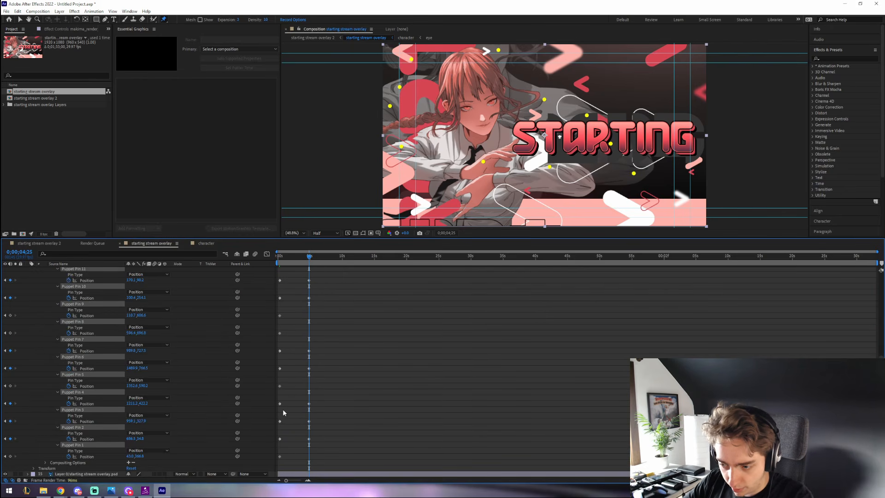
pyautogui.moveTo(286, 450); pyautogui.dragTo(274, 272)
pyautogui.scroll(5, 274, 342)
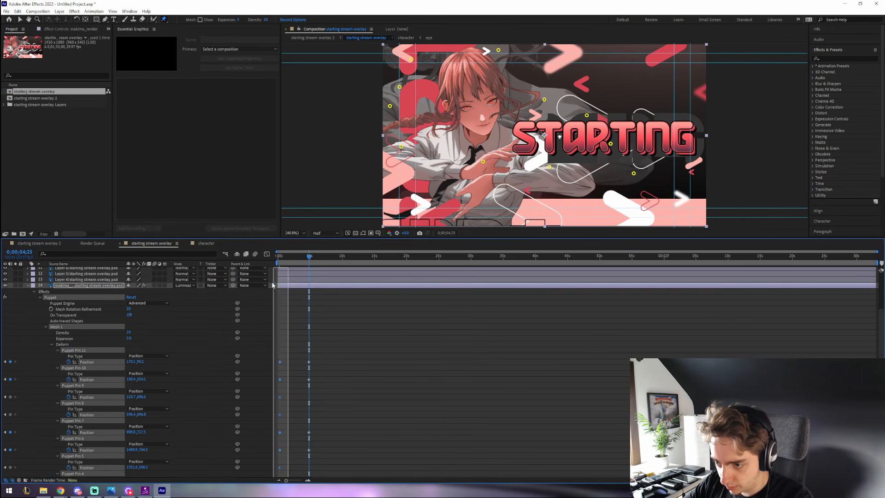
pyautogui.hotkey('ctrl', 'c')
# - Paste the starting pose at about 10 seconds and Easy Ease all pin keyframes
pyautogui.click(342, 259)
pyautogui.hotkey('ctrl', 'v')
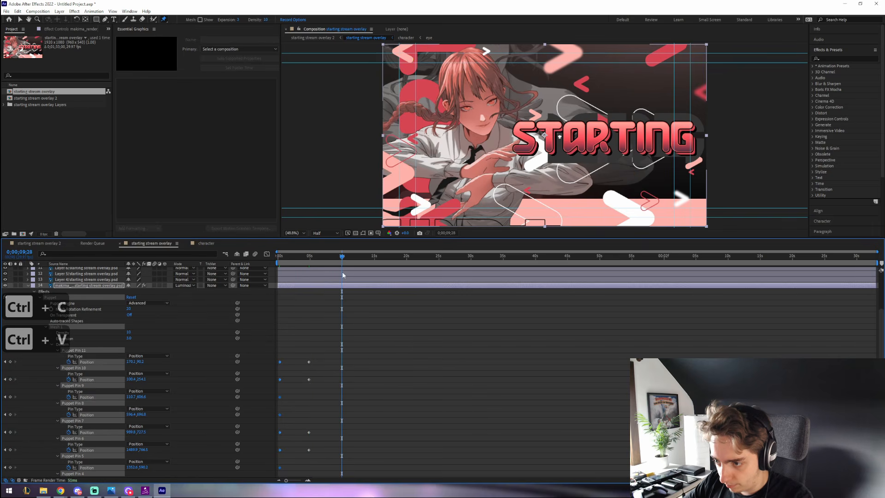
pyautogui.moveTo(351, 344); pyautogui.dragTo(279, 449)
pyautogui.rightClick(279, 351)
pyautogui.moveTo(331, 441)
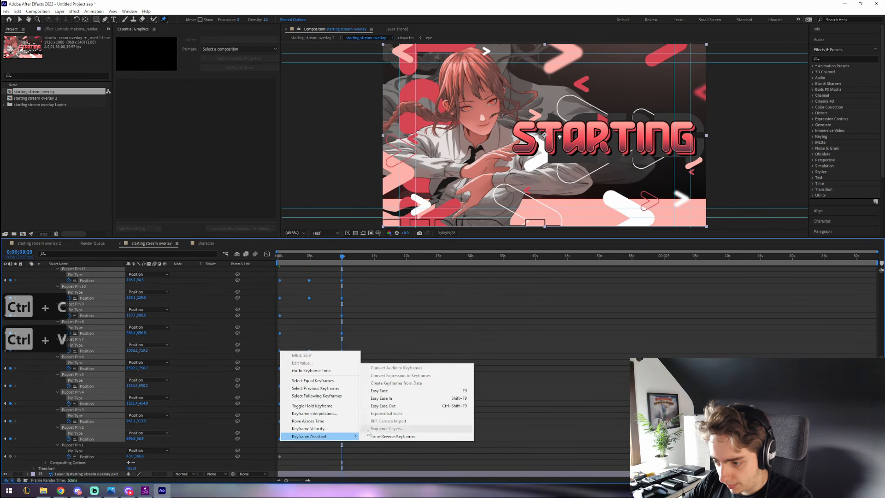
pyautogui.click(382, 394)
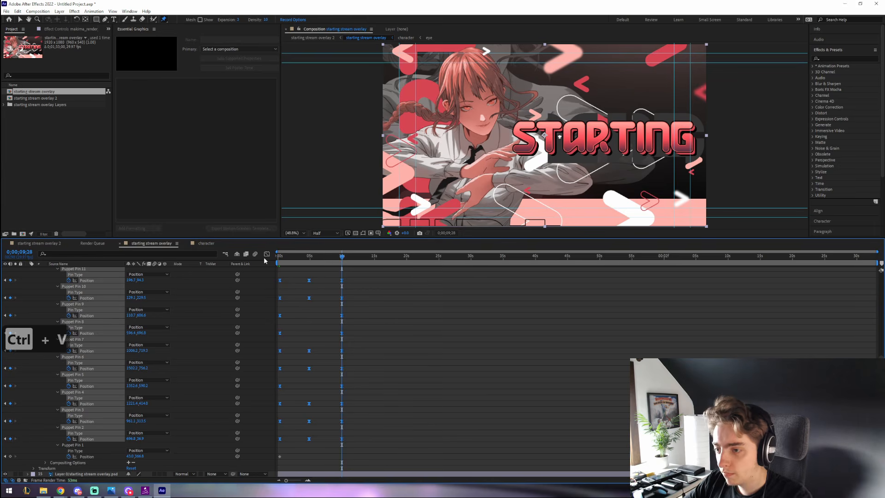
# - Preview the hair sway, collapse the puppet layer's properties, and start saving the project
pyautogui.click(305, 123)
pyautogui.press('space')
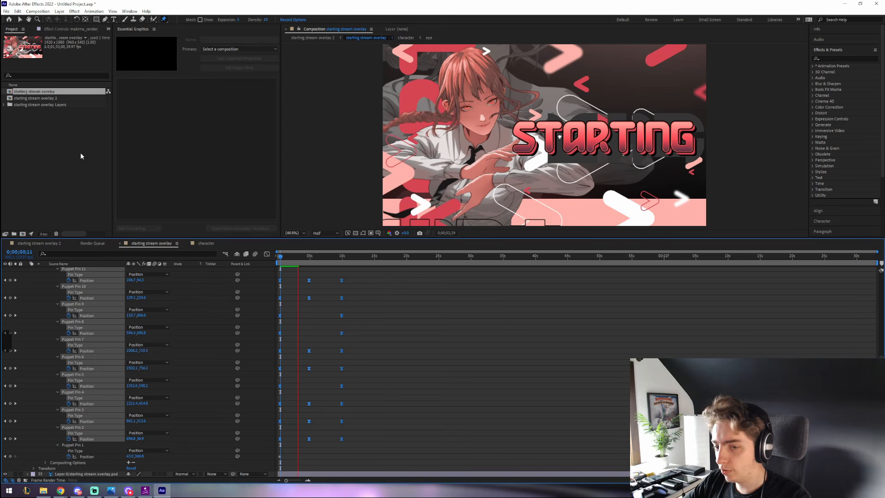
pyautogui.click(20, 19)
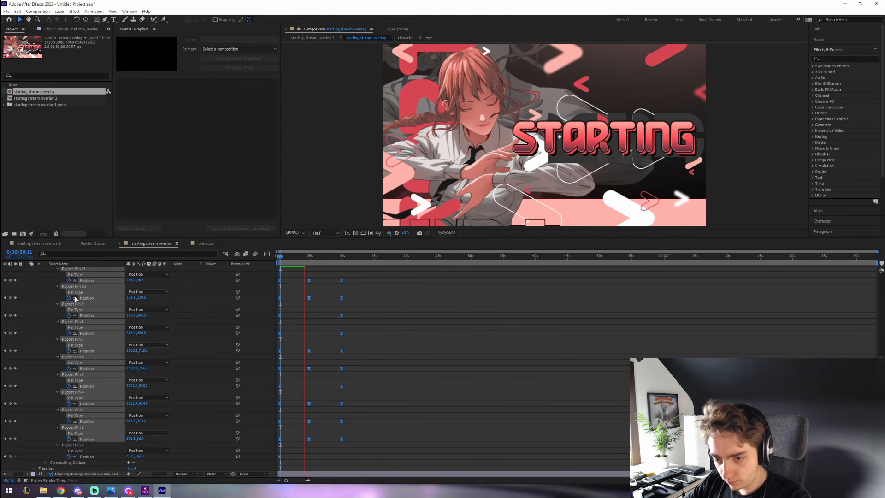
pyautogui.click(70, 310)
pyautogui.press('u')
pyautogui.hotkey('ctrl', 's')
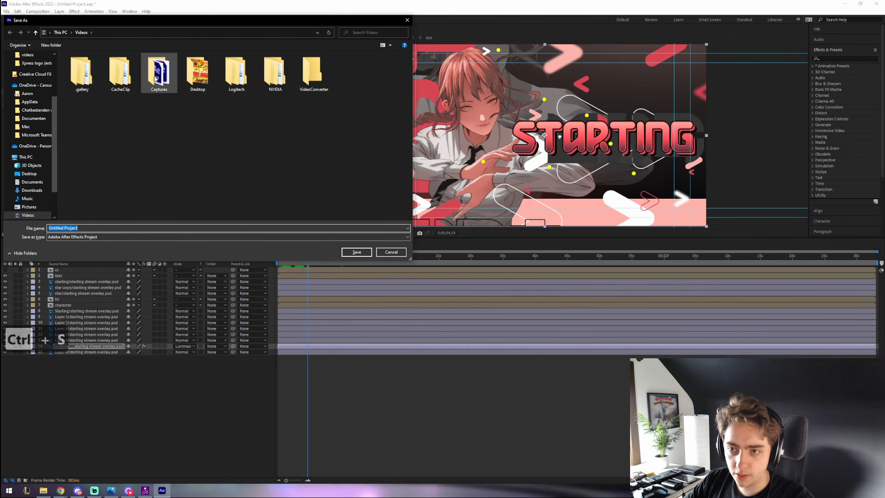
# - Save the project as 'tutroial project', then select the star layer
pyautogui.write('tutroial project')
pyautogui.press('Return')
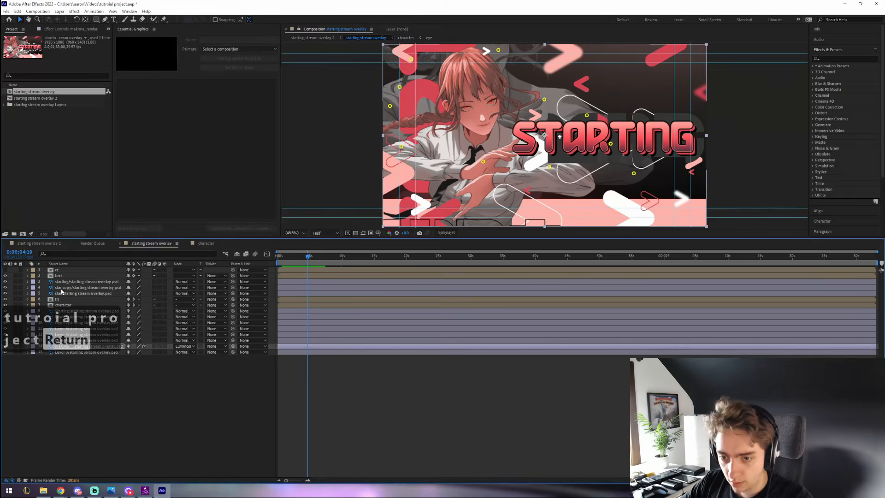
pyautogui.click(83, 288)
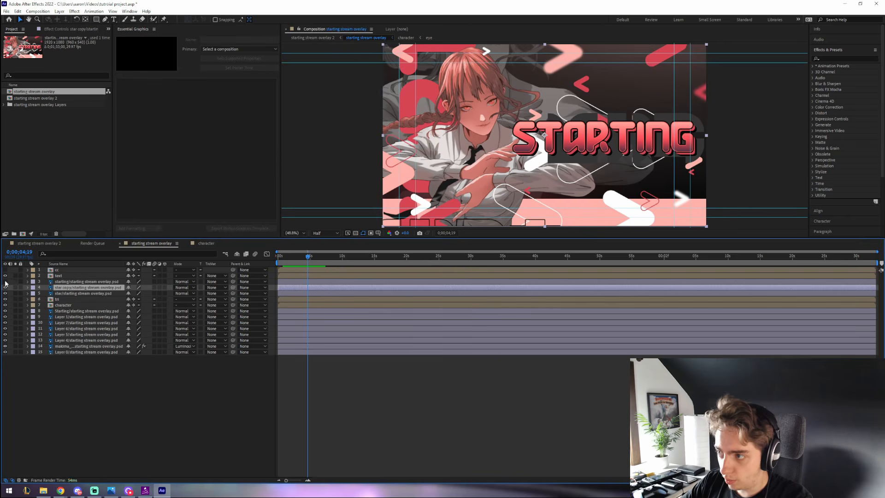
pyautogui.click(619, 195)
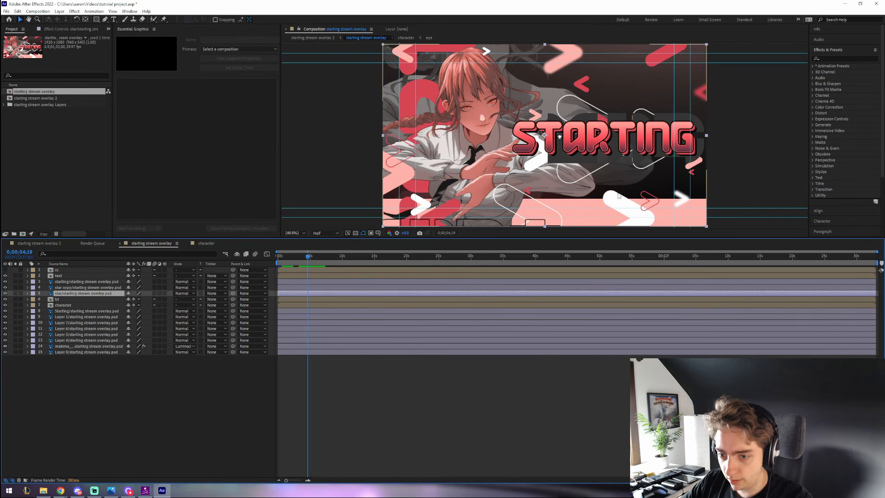
pyautogui.scroll(4, 618, 195)
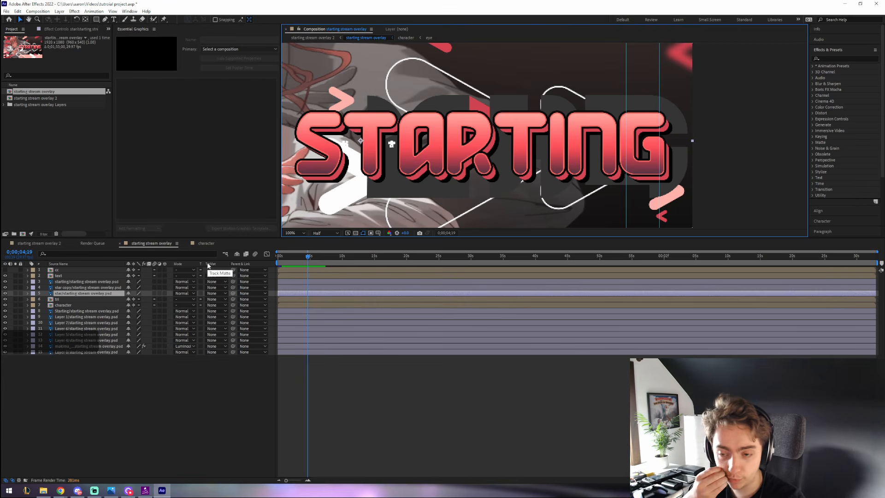
# - Keyframe the star's Position at 0s, then shift it right to X 987 at about 4 seconds
pyautogui.press('p')
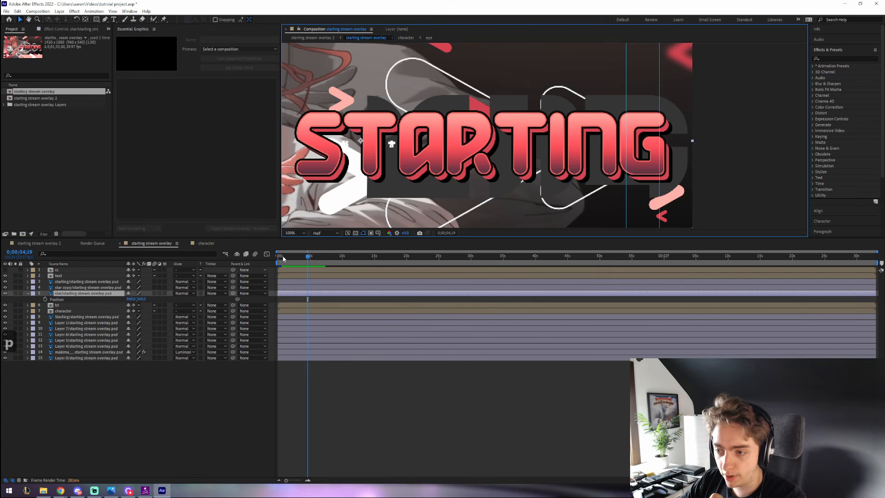
pyautogui.press('Home')
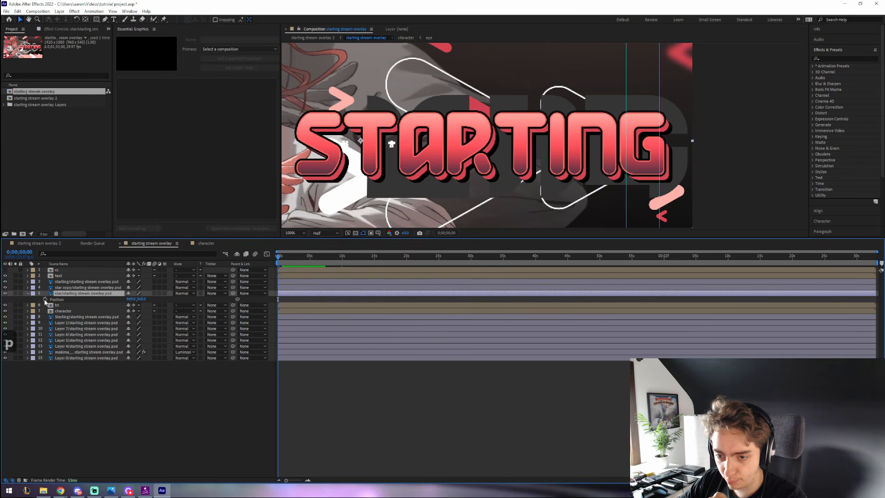
pyautogui.click(44, 299)
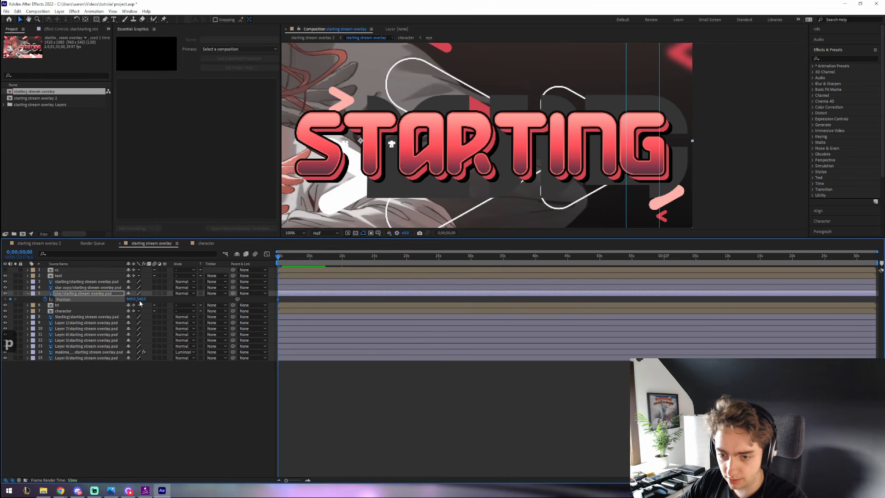
pyautogui.click(309, 256)
pyautogui.moveTo(879, 261); pyautogui.dragTo(341, 262)
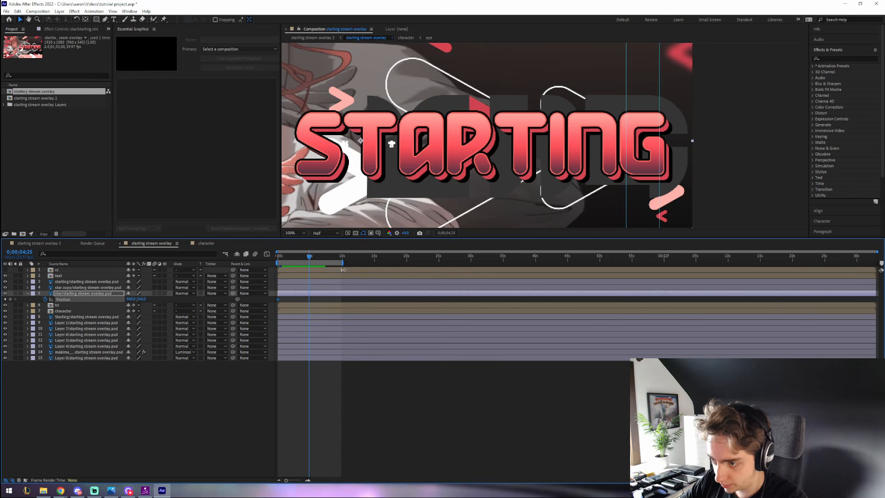
pyautogui.scroll(2, 286, 323)
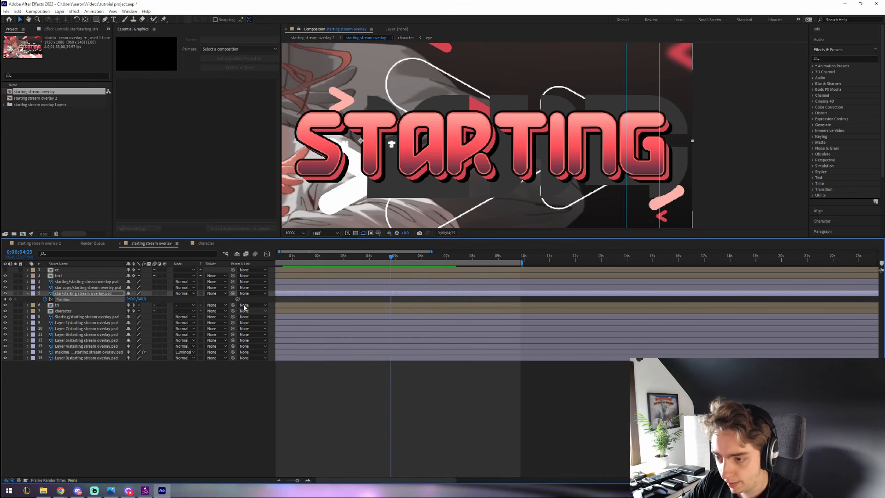
pyautogui.moveTo(130, 299); pyautogui.dragTo(150, 299)
# - Copy the star's starting position to about 10 seconds and Easy Ease all three keyframes
pyautogui.press('Home')
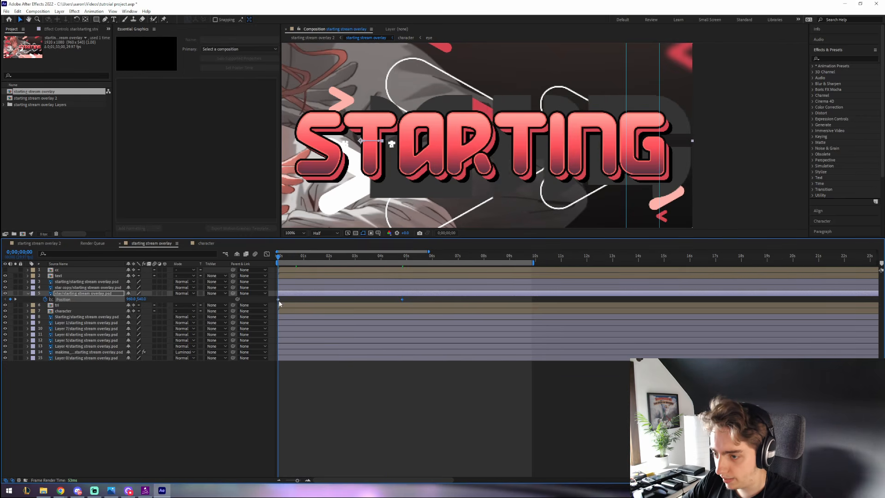
pyautogui.hotkey('ctrl', 'c')
pyautogui.click(532, 256)
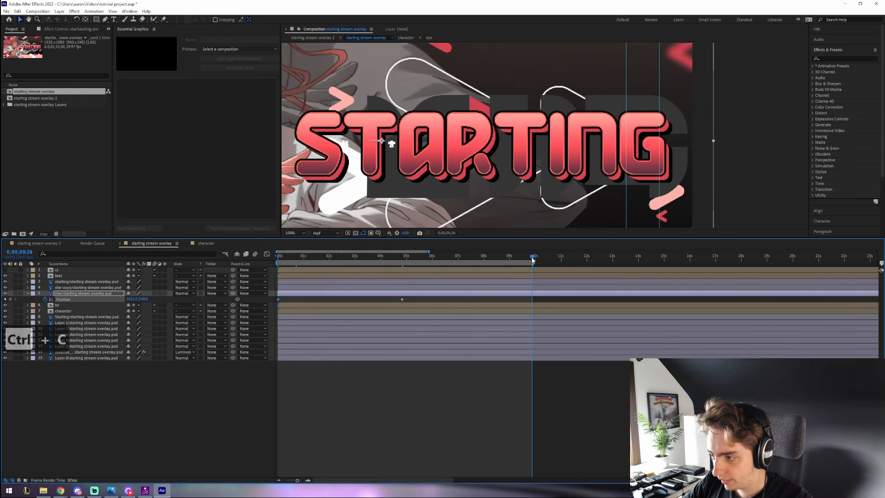
pyautogui.hotkey('ctrl', 'v')
pyautogui.moveTo(541, 297); pyautogui.dragTo(276, 303)
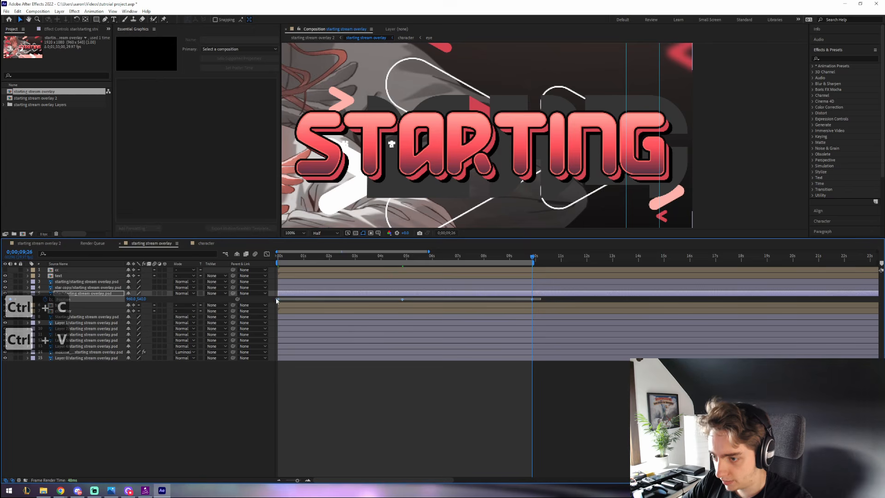
pyautogui.rightClick(278, 299)
pyautogui.moveTo(340, 383)
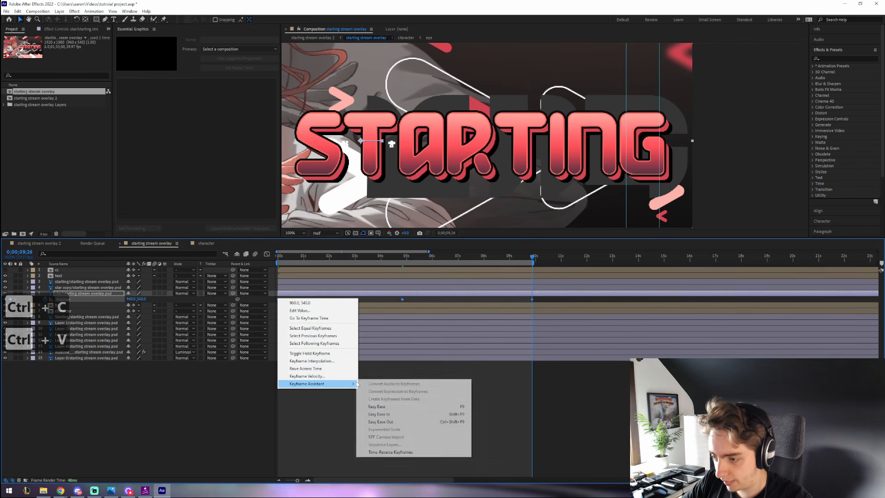
pyautogui.click(383, 406)
# - Preview the star's drift and toggle the tri and arrow shape layers to compare
pyautogui.press('Home')
pyautogui.press(',')
pyautogui.press(',')
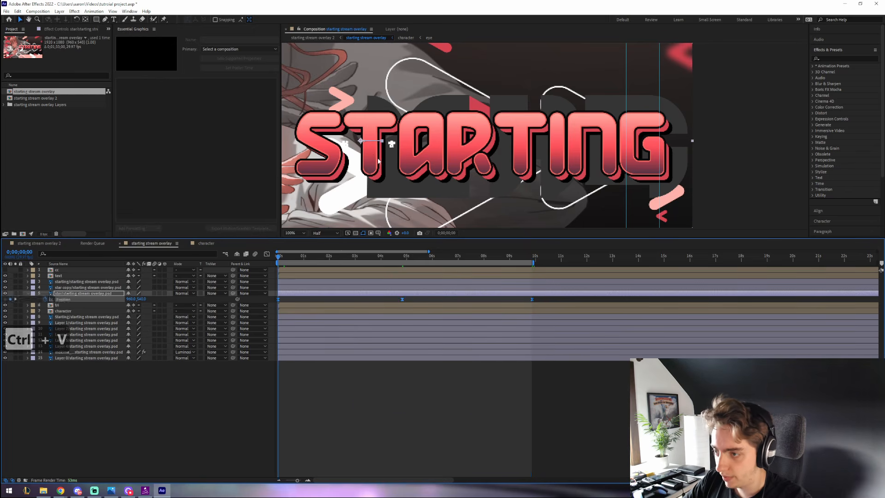
pyautogui.press('space')
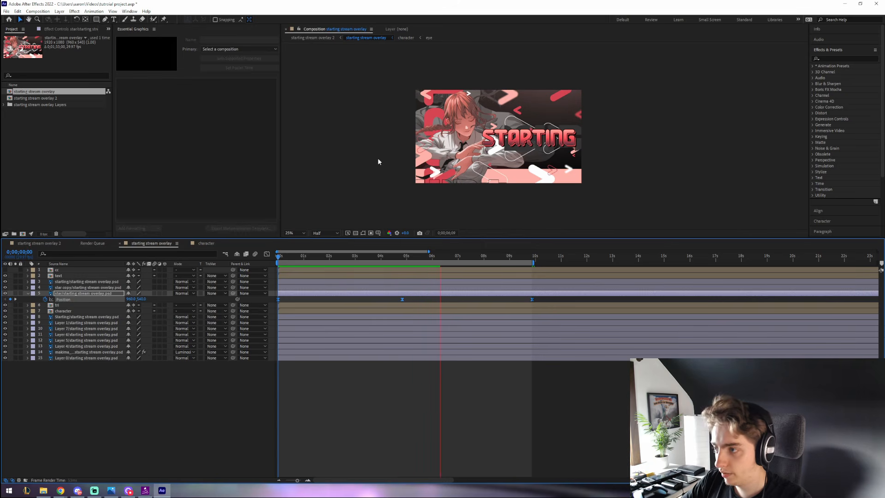
pyautogui.press('space')
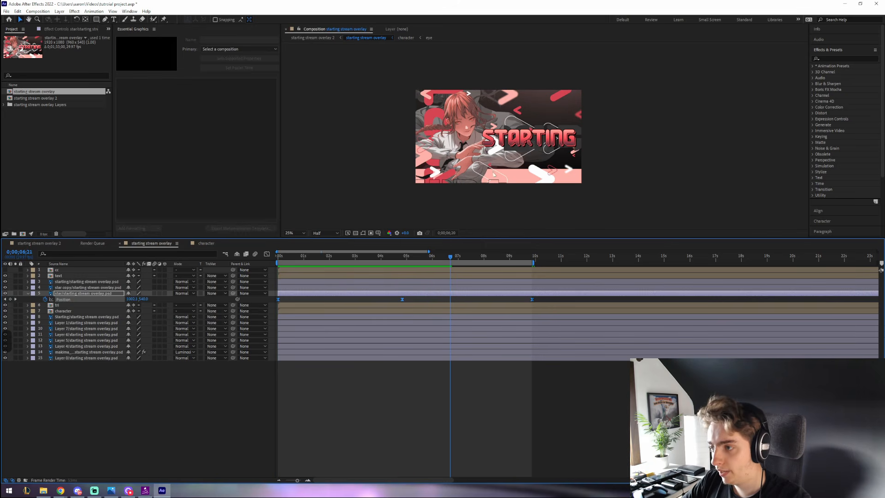
pyautogui.press('.')
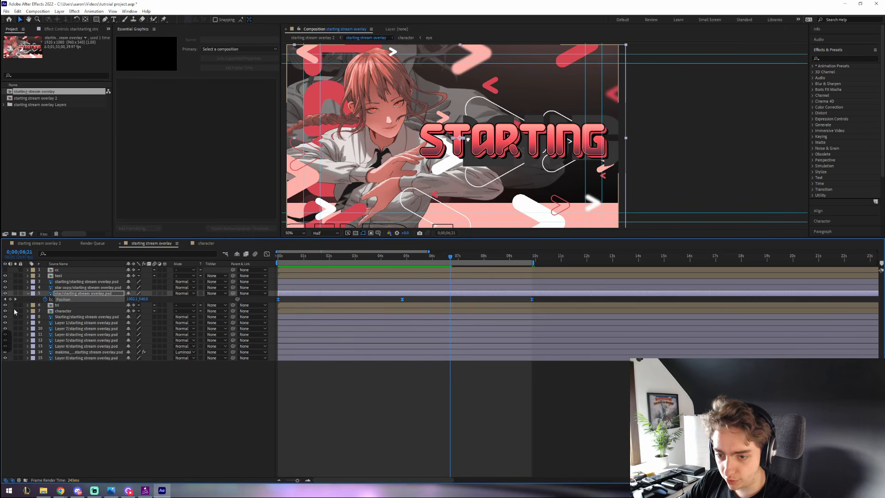
pyautogui.click(5, 305)
pyautogui.click(5, 305)
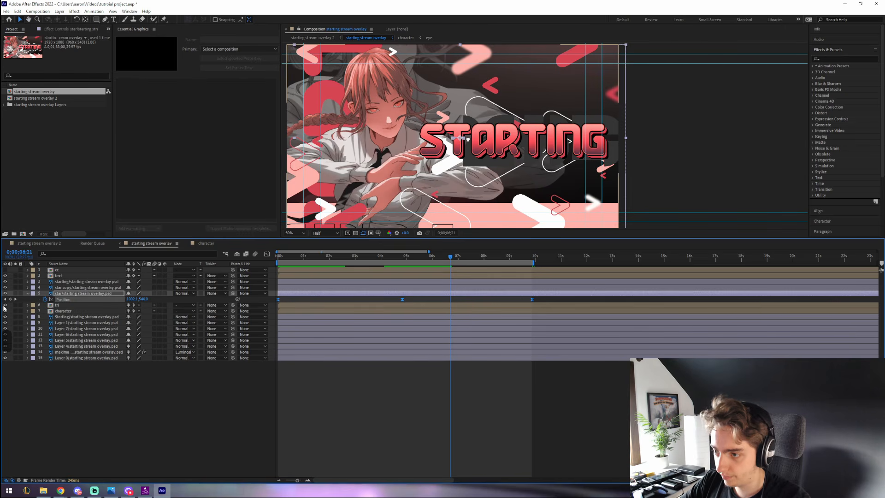
pyautogui.click(5, 317)
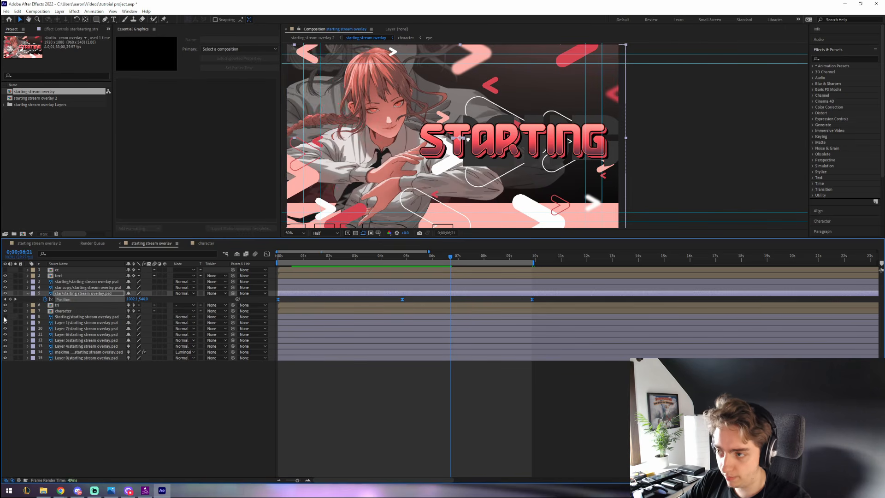
pyautogui.click(5, 317)
# - Keyframe the Starting title's Position, nudging it slightly right at three seconds and back at five
pyautogui.click(27, 317)
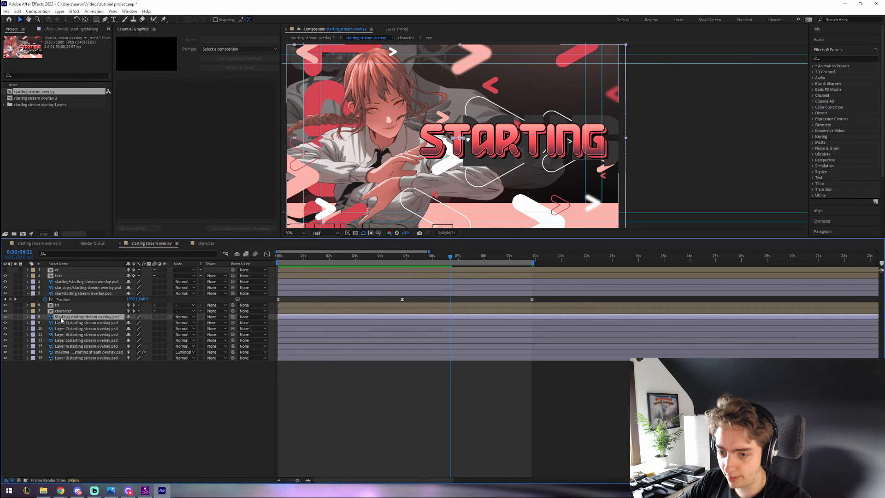
pyautogui.press('Home')
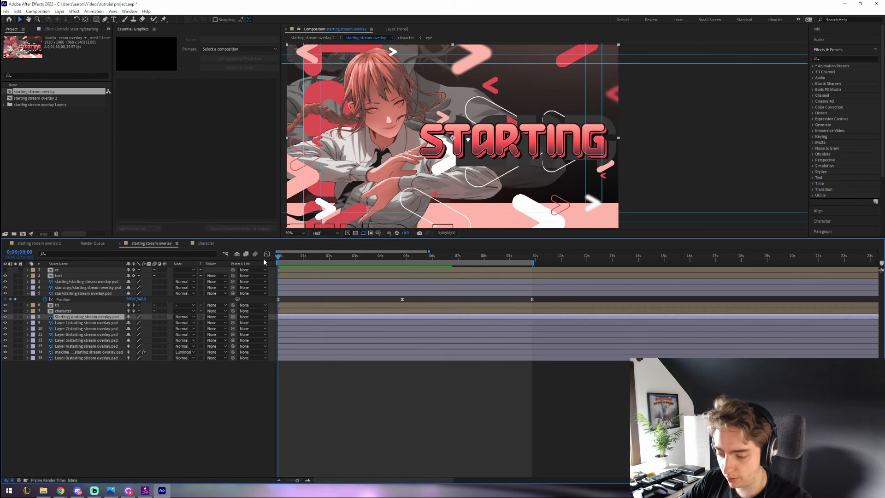
pyautogui.press('p')
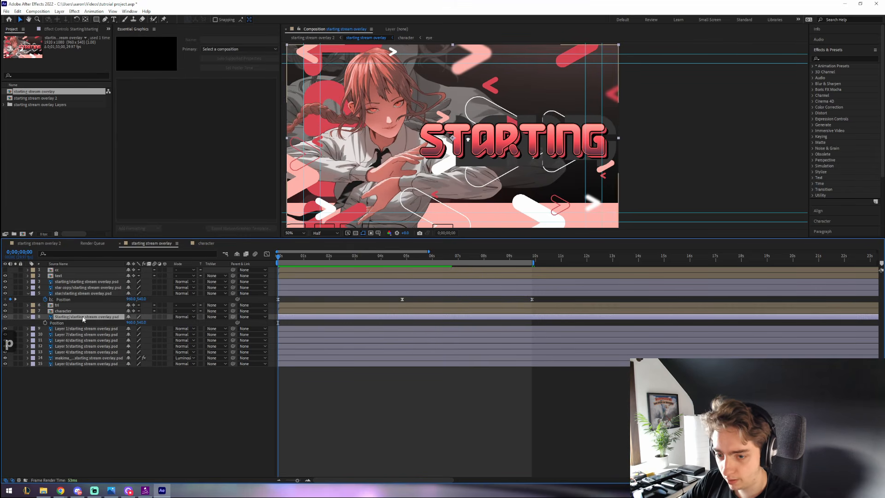
pyautogui.hotkey('alt', 'shift', 'p')
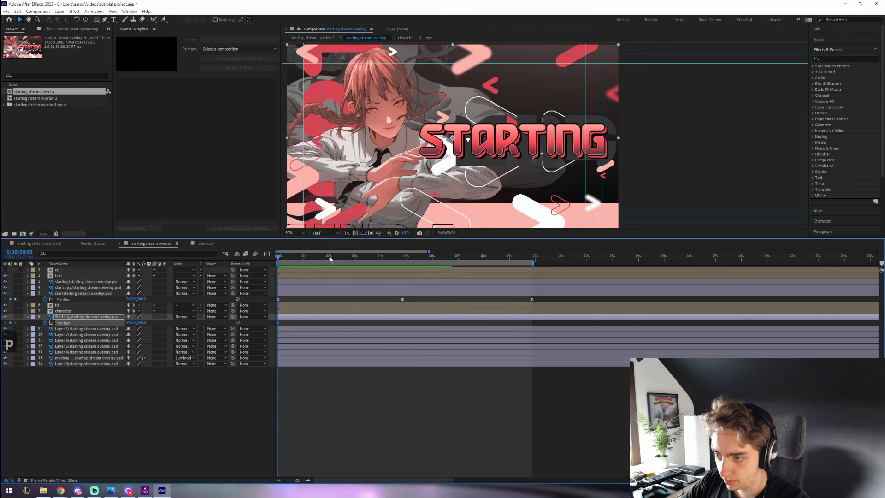
pyautogui.click(353, 259)
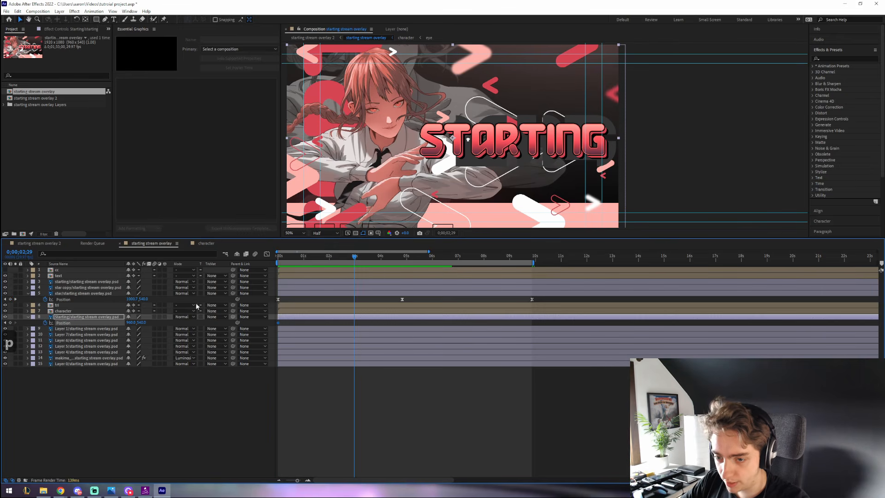
pyautogui.hotkey('ctrl', 'z')
pyautogui.hotkey('ctrl', 'z')
pyautogui.moveTo(131, 323); pyautogui.dragTo(136, 327)
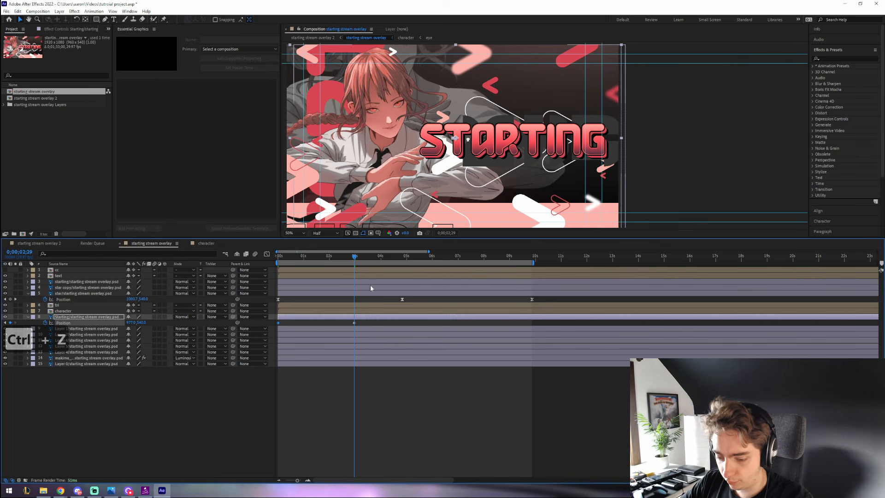
pyautogui.hotkey('ctrl', 'c')
pyautogui.moveTo(392, 256); pyautogui.dragTo(413, 258)
pyautogui.hotkey('ctrl', 'v')
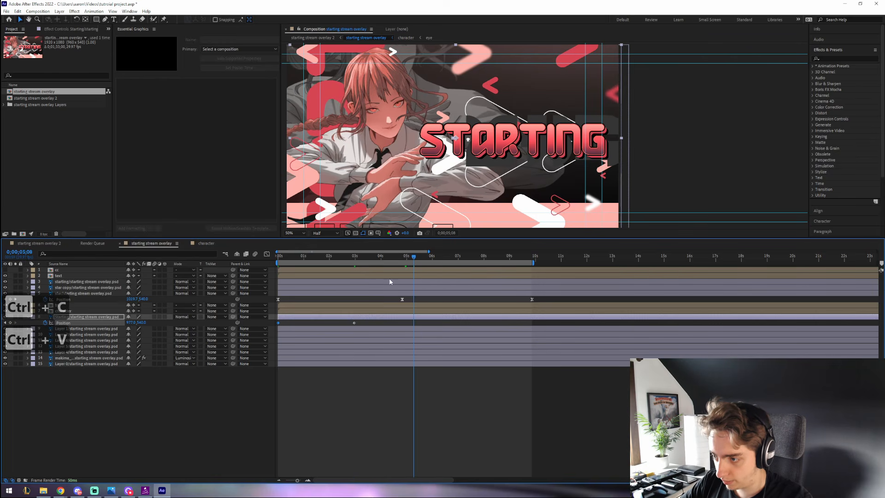
# - Shift the middle keyframe earlier and paste the keyframe pair again around seven seconds
pyautogui.moveTo(354, 323); pyautogui.dragTo(342, 323)
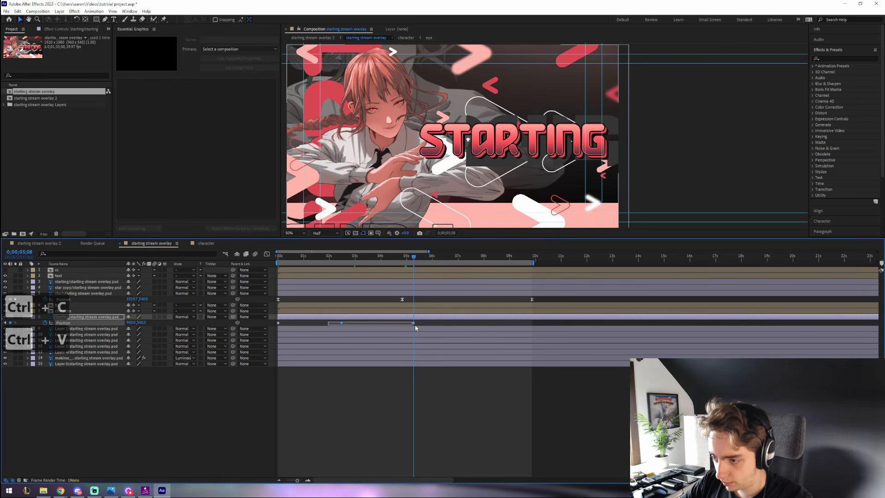
pyautogui.hotkey('ctrl', 'c')
pyautogui.click(473, 256)
pyautogui.hotkey('ctrl', 'v')
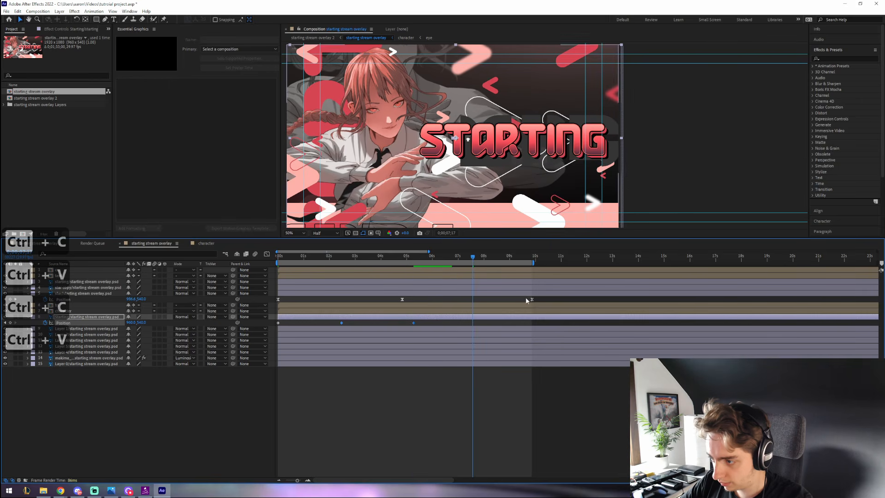
pyautogui.moveTo(544, 323); pyautogui.dragTo(534, 322)
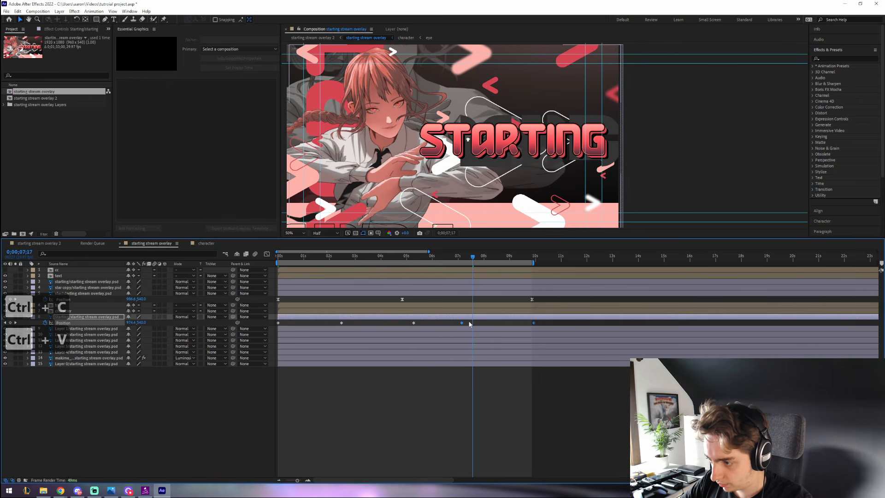
pyautogui.moveTo(462, 323); pyautogui.dragTo(473, 323)
# - Apply Easy Ease to all five Position keyframes, preview the sway, and open the text precomp
pyautogui.moveTo(542, 328); pyautogui.dragTo(278, 318)
pyautogui.rightClick(279, 323)
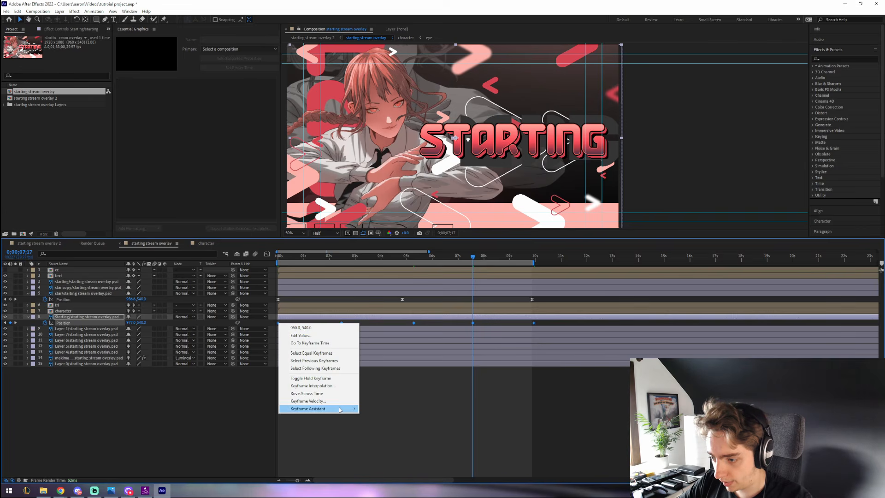
pyautogui.moveTo(323, 408)
pyautogui.click(391, 431)
pyautogui.click(528, 403)
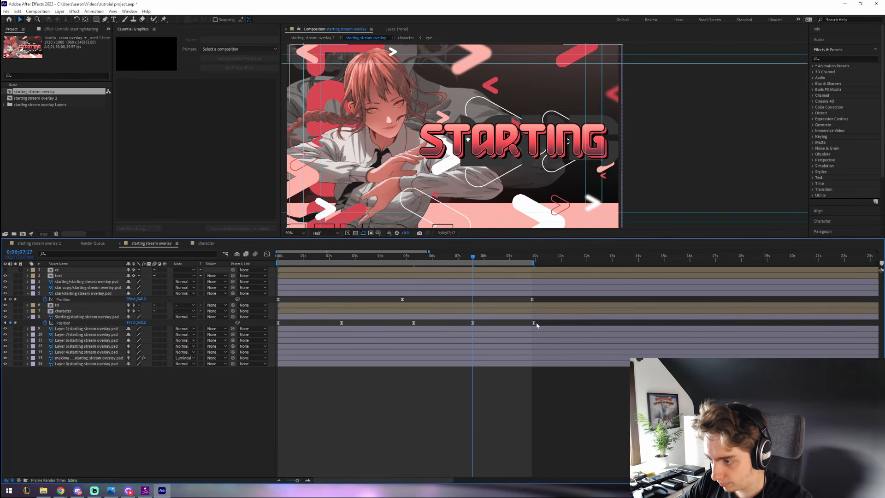
pyautogui.click(533, 323)
pyautogui.click(287, 258)
pyautogui.press('space')
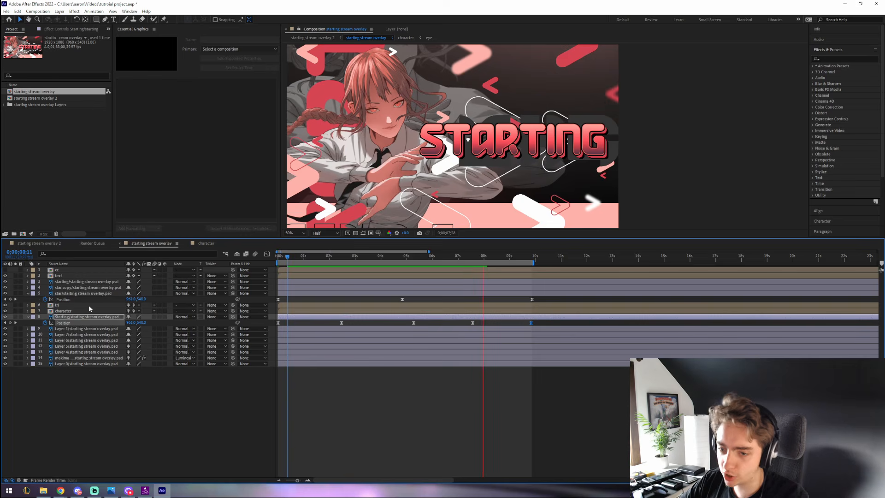
pyautogui.press('space')
pyautogui.doubleClick(58, 275)
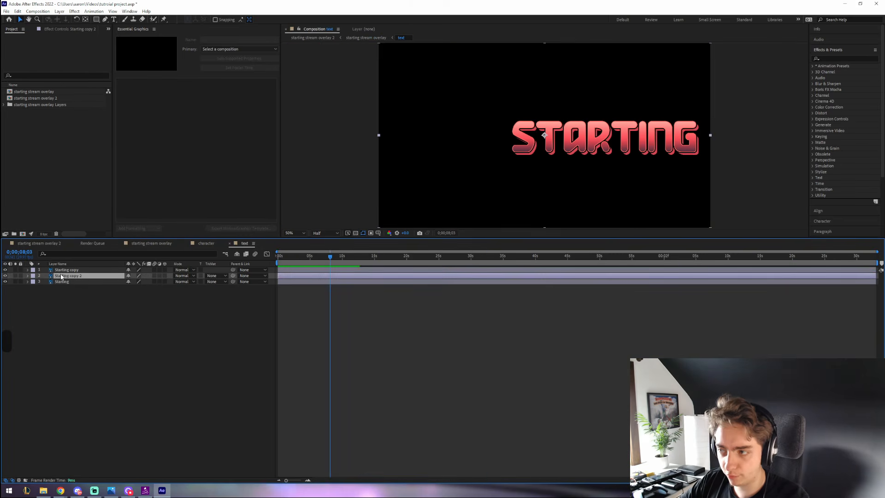
# - Apply CC Light Sweep from Effects & Presets to the Starting copy layer
pyautogui.click(830, 59)
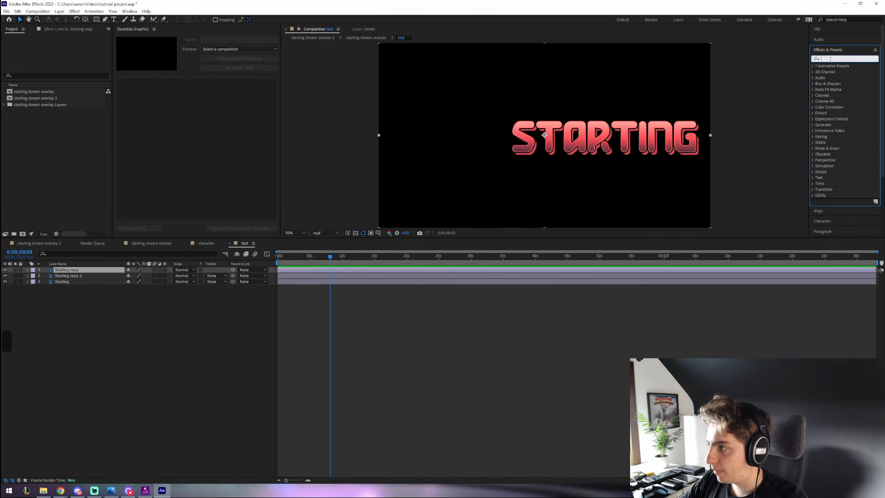
pyautogui.write('light s')
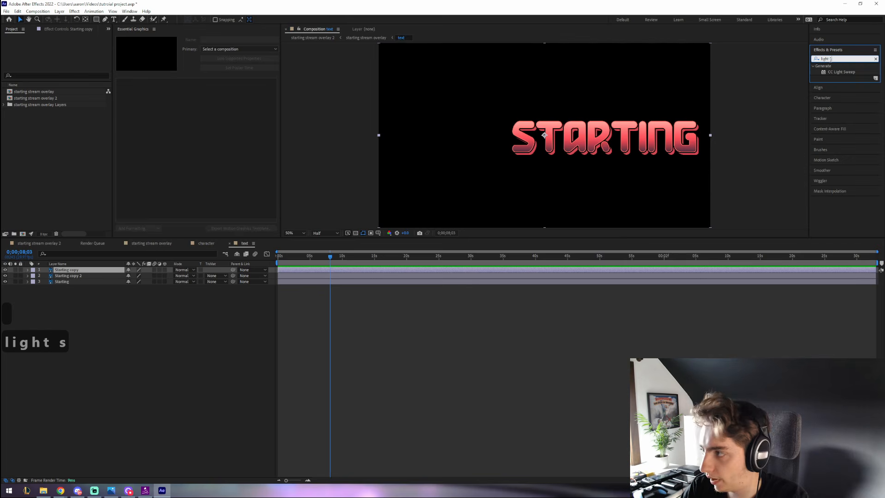
pyautogui.moveTo(848, 73); pyautogui.dragTo(72, 274)
pyautogui.scroll(2, 595, 145)
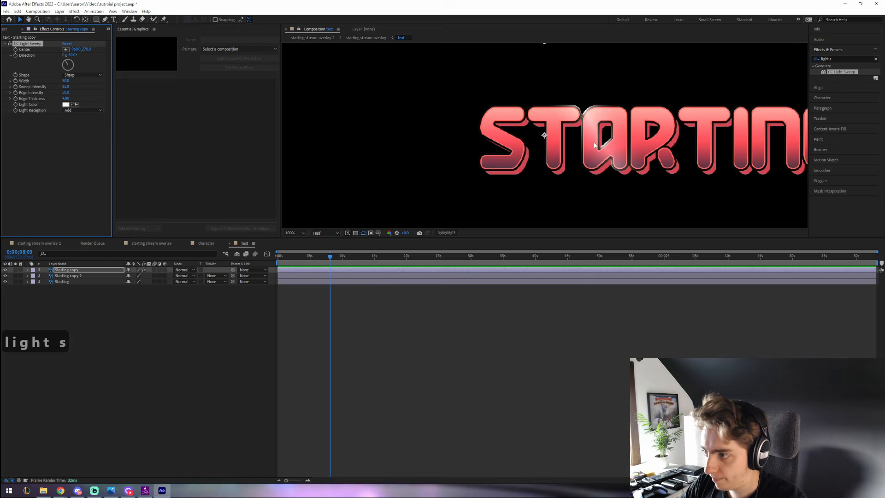
pyautogui.scroll(-2, 640, 160)
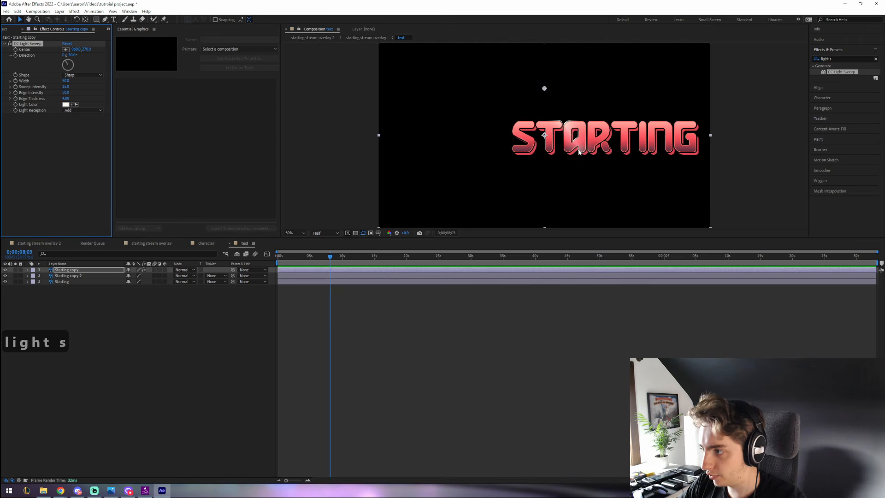
# - Set the light sweep's Light Color to pink and raise its Sweep Intensity
pyautogui.click(66, 104)
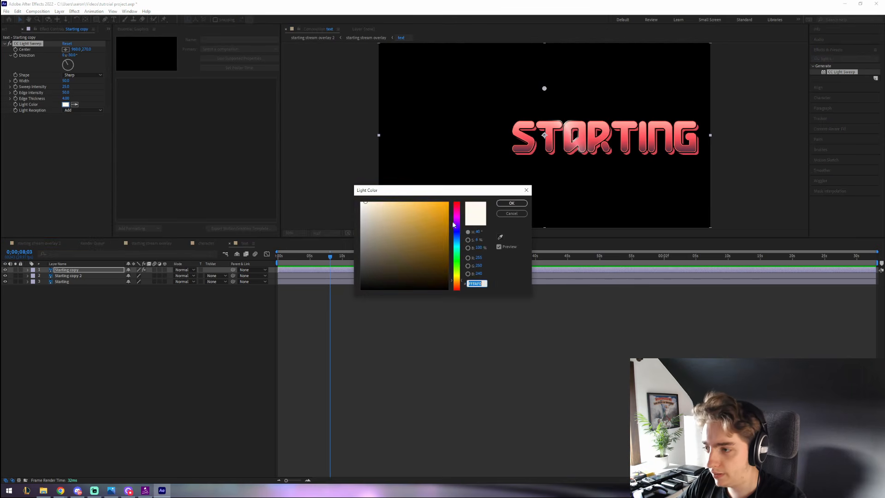
pyautogui.click(457, 211)
pyautogui.click(404, 203)
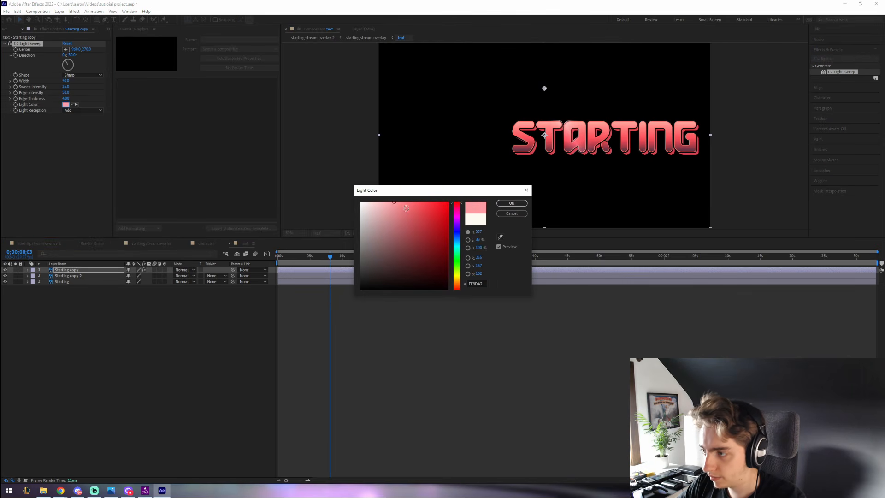
pyautogui.click(511, 203)
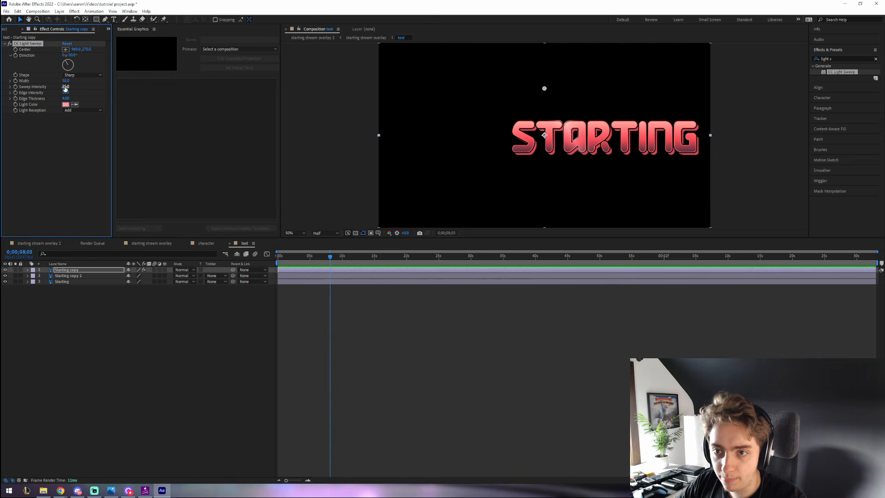
pyautogui.moveTo(67, 86); pyautogui.dragTo(68, 86)
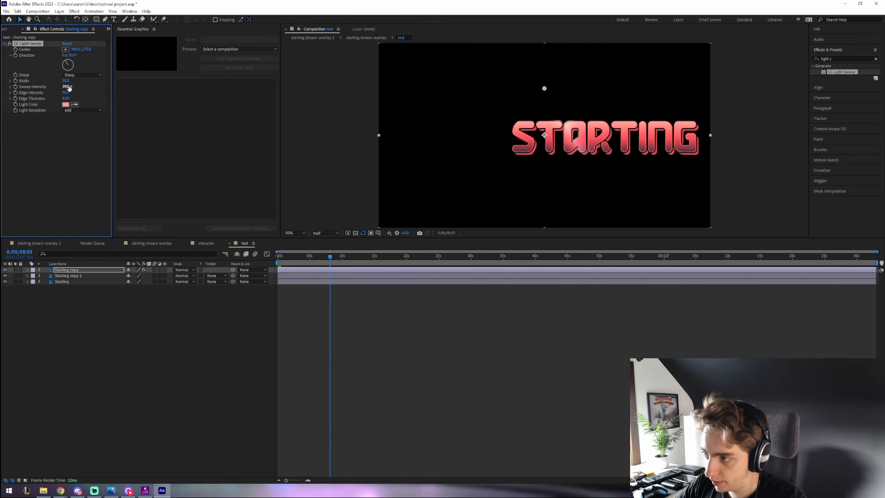
# - Keyframe the sweep Center from 477 at the start to 1813 at ten seconds, then preview
pyautogui.moveTo(330, 256); pyautogui.dragTo(261, 258)
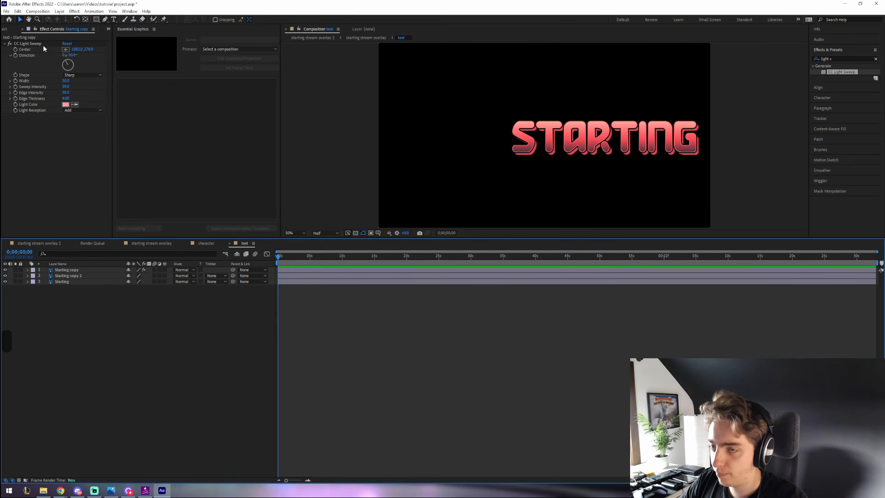
pyautogui.moveTo(78, 50); pyautogui.dragTo(12, 49)
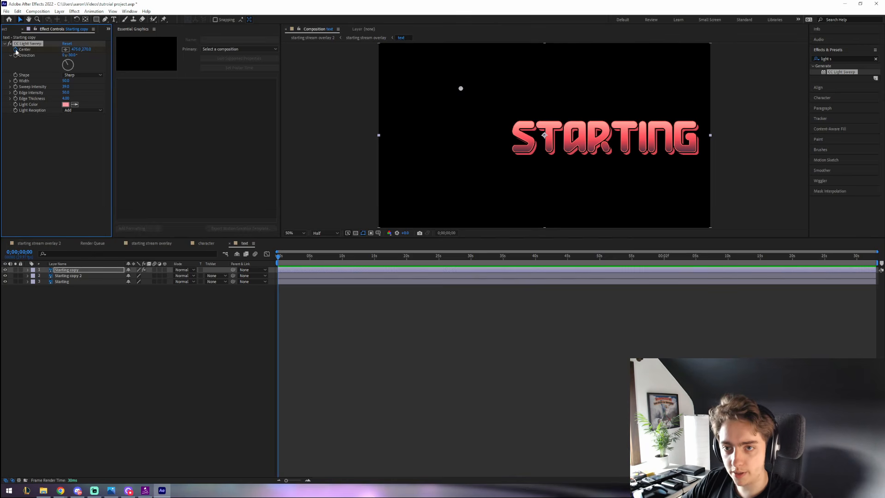
pyautogui.click(342, 257)
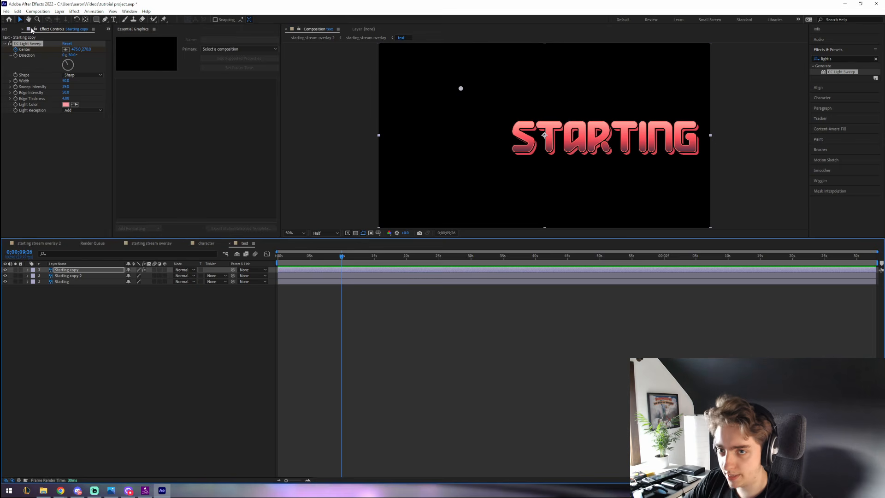
pyautogui.moveTo(74, 51); pyautogui.dragTo(578, 90)
pyautogui.click(277, 257)
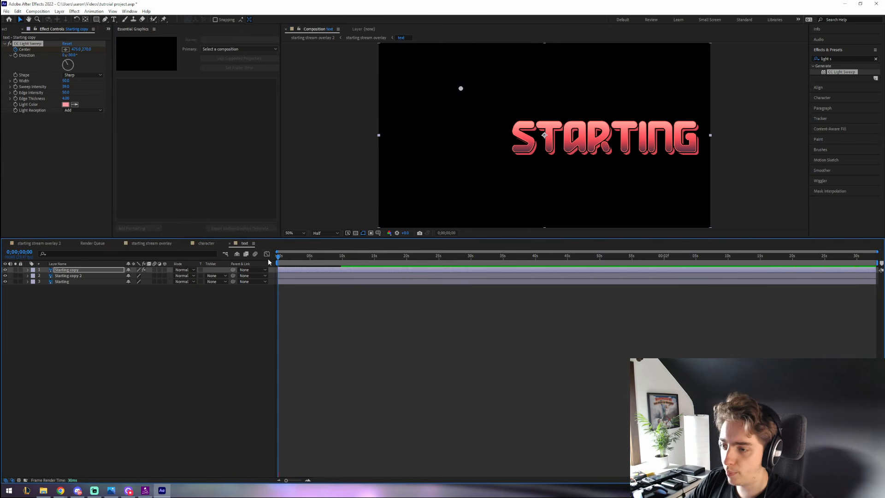
pyautogui.press('space')
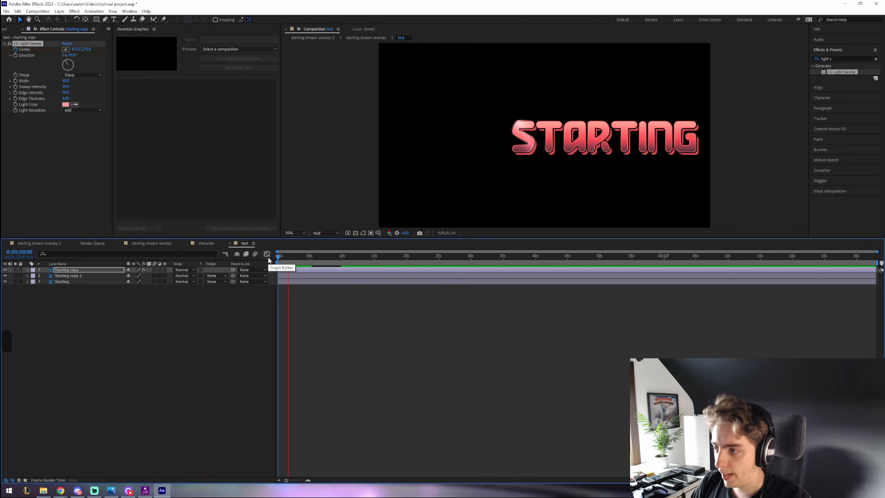
# - Back in the starting stream overlay timeline, move the Render Queue tab aside and open the tri precomp
pyautogui.click(40, 243)
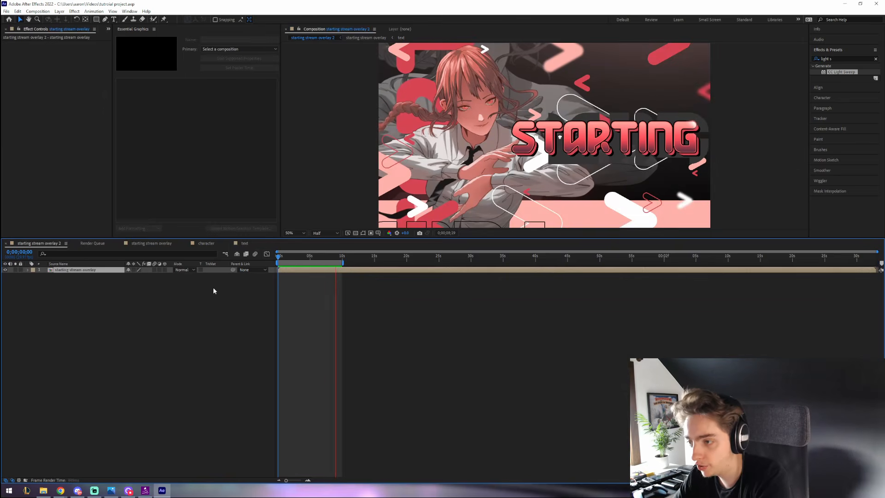
pyautogui.press('space')
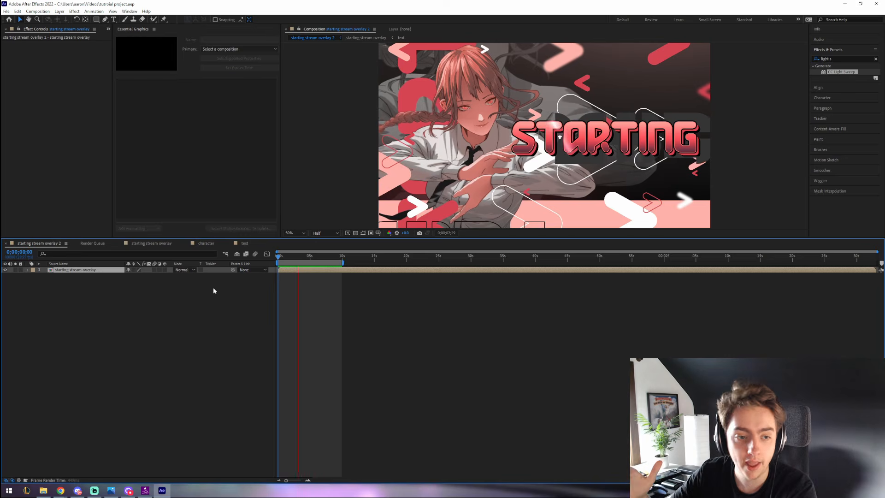
pyautogui.click(244, 243)
pyautogui.click(93, 243)
pyautogui.click(151, 244)
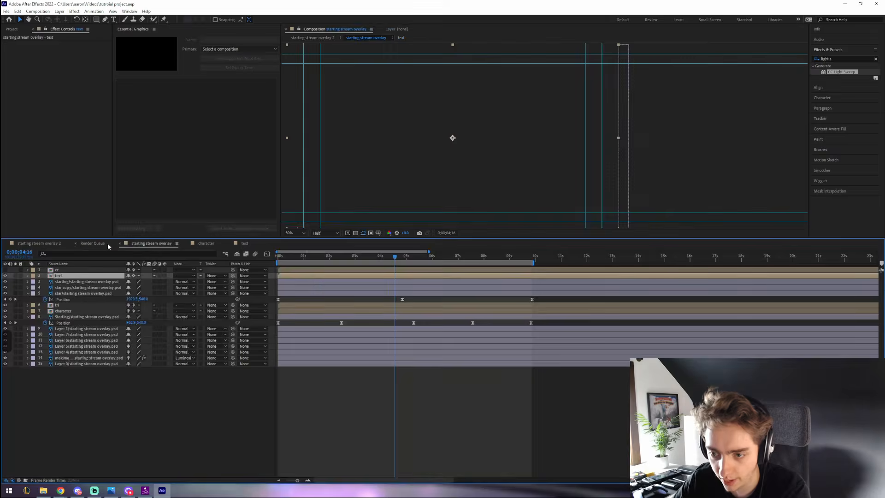
pyautogui.moveTo(107, 243); pyautogui.dragTo(243, 244)
pyautogui.click(106, 243)
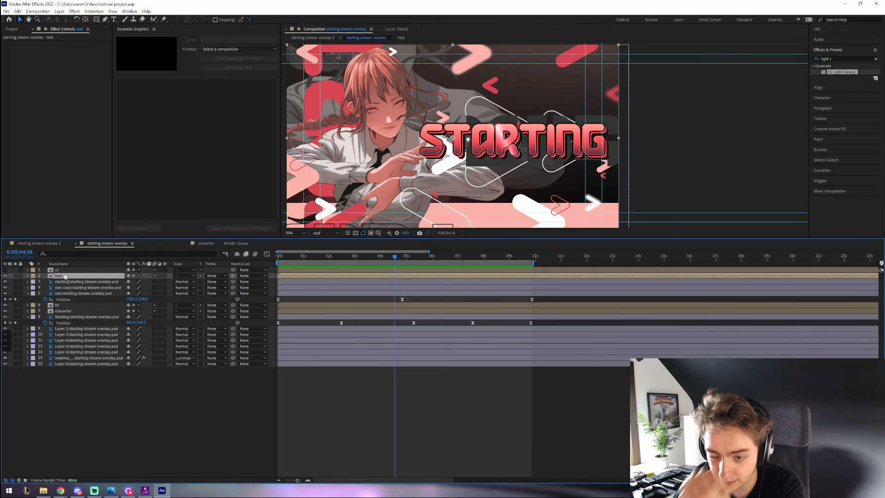
pyautogui.doubleClick(59, 305)
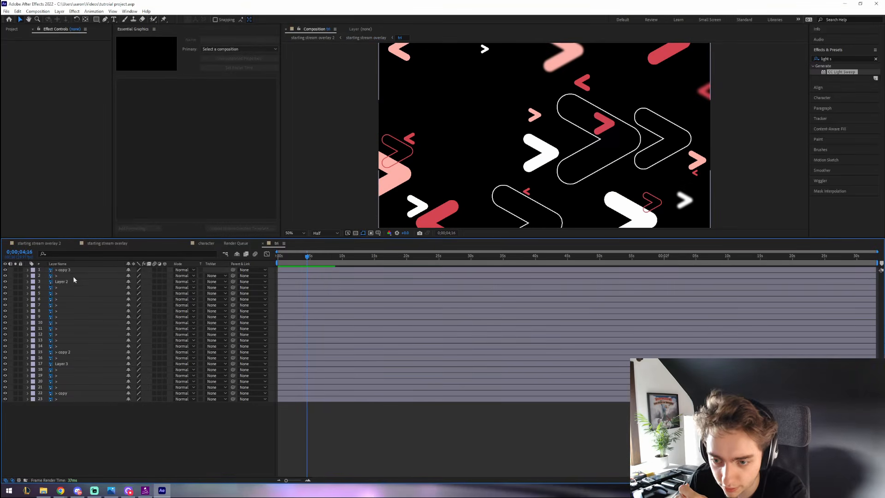
# - Toggle the copy 3 arrow's visibility, then select arrow layer 7 and reveal its Position
pyautogui.click(72, 271)
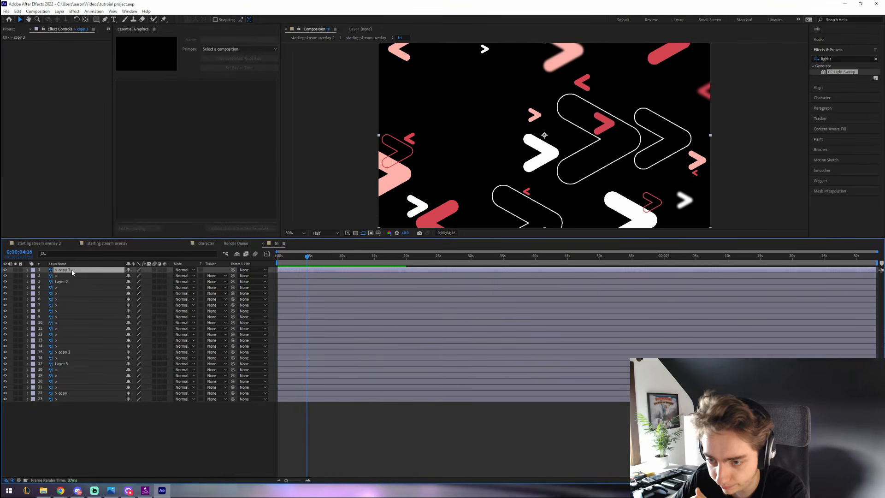
pyautogui.click(5, 270)
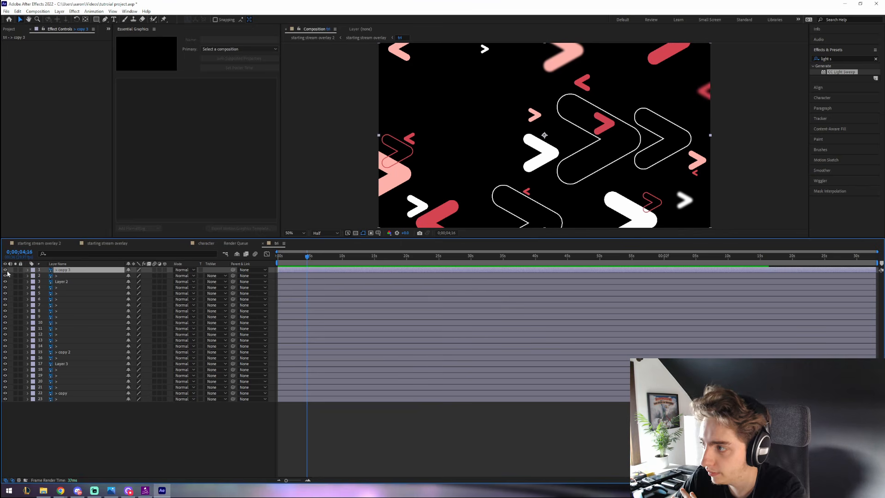
pyautogui.click(6, 305)
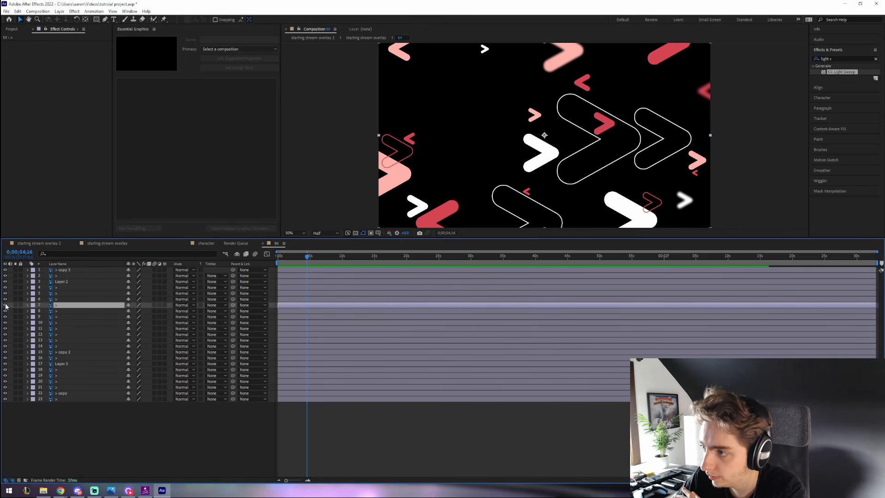
pyautogui.press('p')
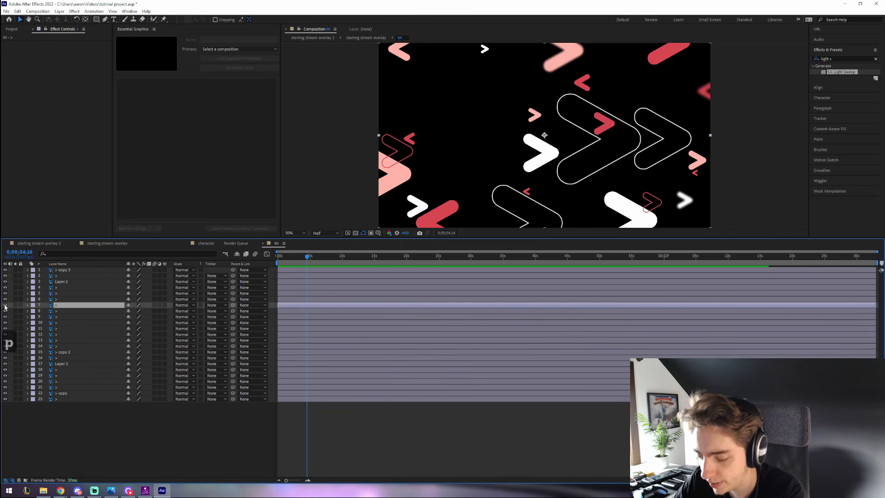
# - Keyframe layer 7's Position at 0s, shift it right at 5s, and paste the start value at 9;23
pyautogui.moveTo(283, 256); pyautogui.dragTo(270, 262)
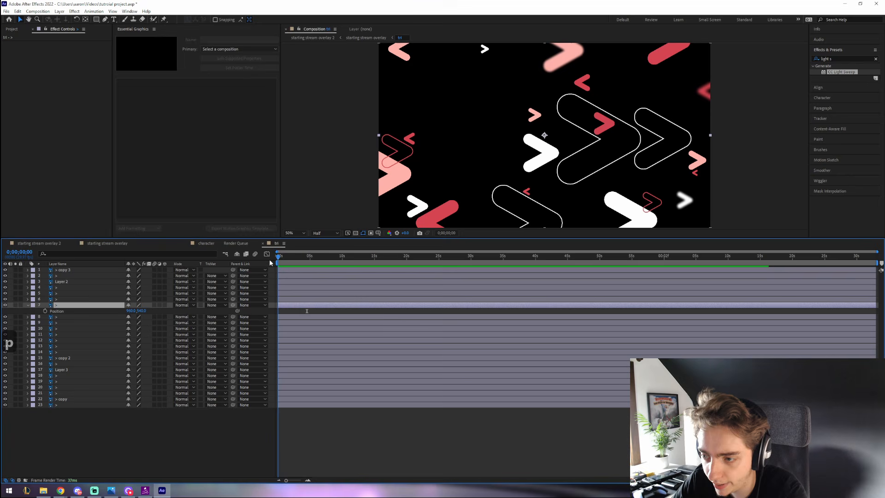
pyautogui.click(45, 311)
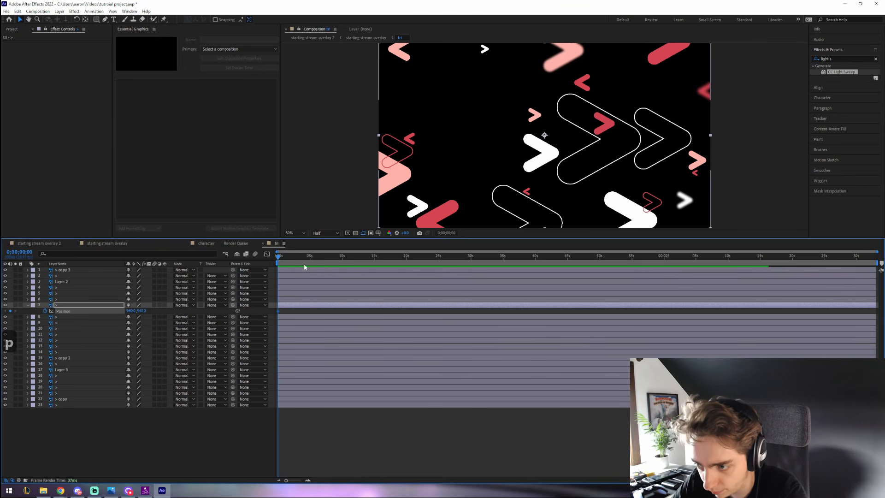
pyautogui.click(308, 255)
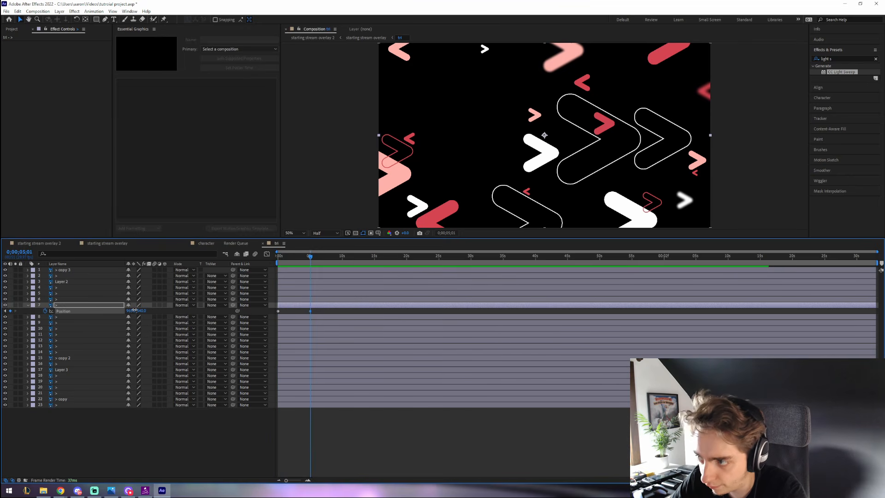
pyautogui.moveTo(127, 310); pyautogui.dragTo(254, 309)
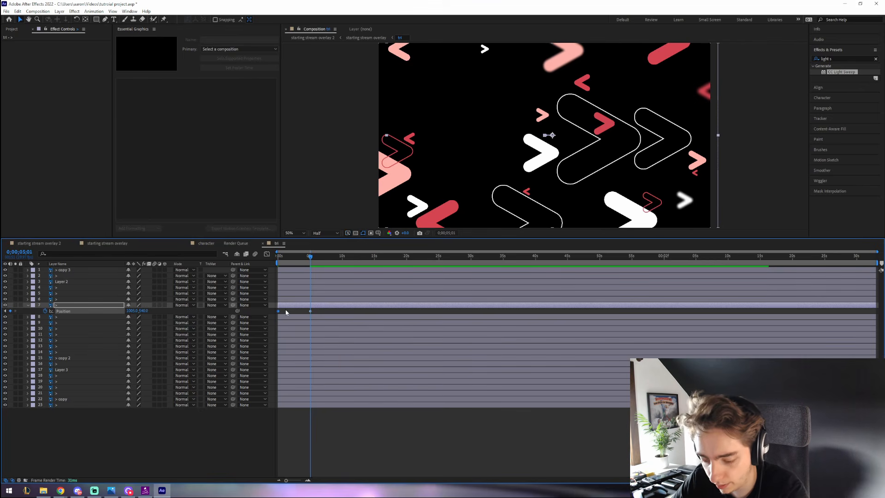
pyautogui.hotkey('ctrl', 'c')
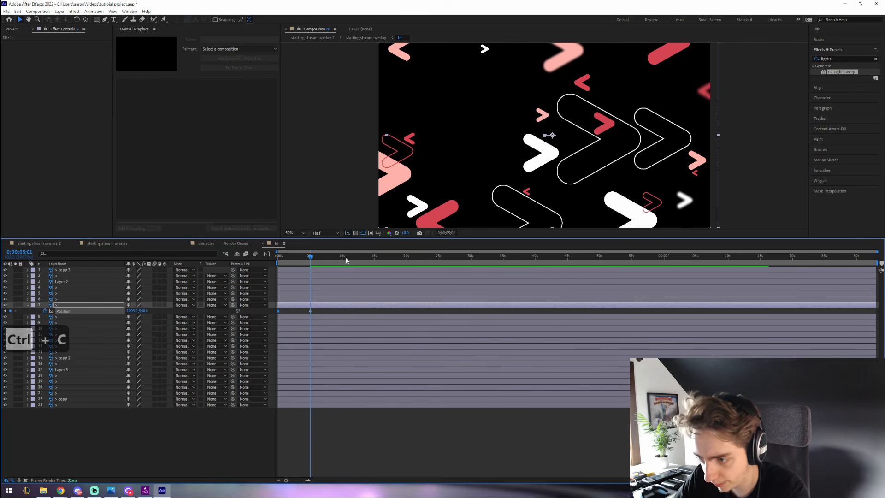
pyautogui.click(341, 257)
pyautogui.hotkey('ctrl', 'v')
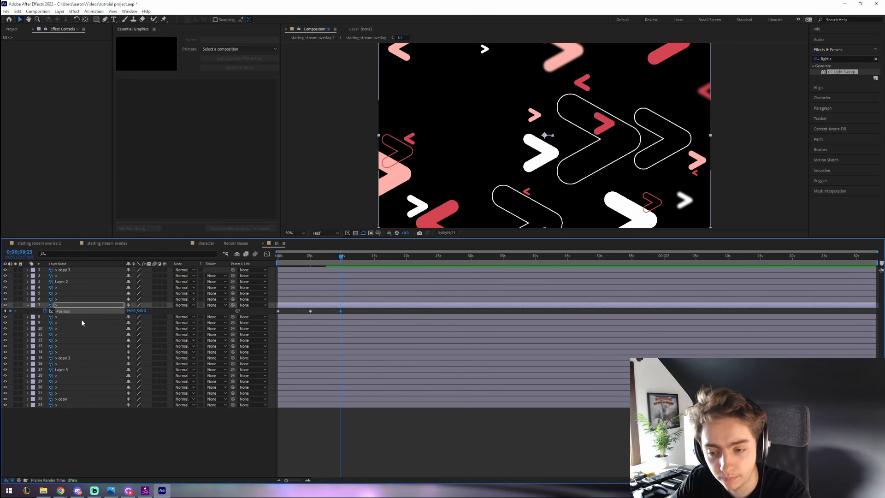
# - Apply Easy Ease to layer 7's Position keyframes and trim the work area to about 9;28
pyautogui.rightClick(279, 311)
pyautogui.moveTo(322, 396)
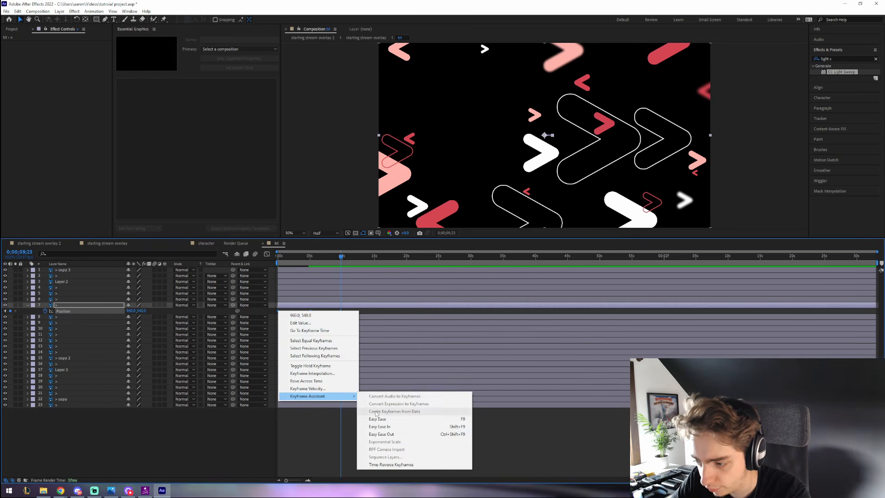
pyautogui.click(382, 419)
pyautogui.click(28, 304)
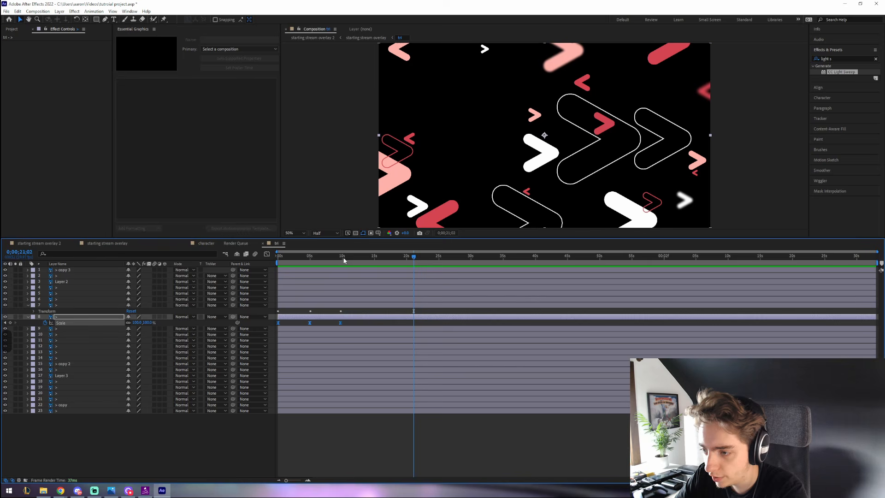
pyautogui.moveTo(344, 261); pyautogui.dragTo(342, 259)
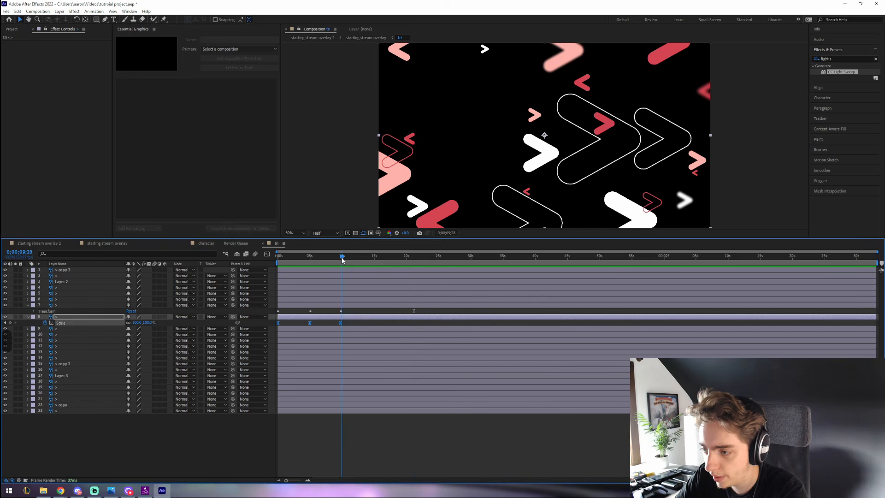
pyautogui.moveTo(876, 262); pyautogui.dragTo(344, 293)
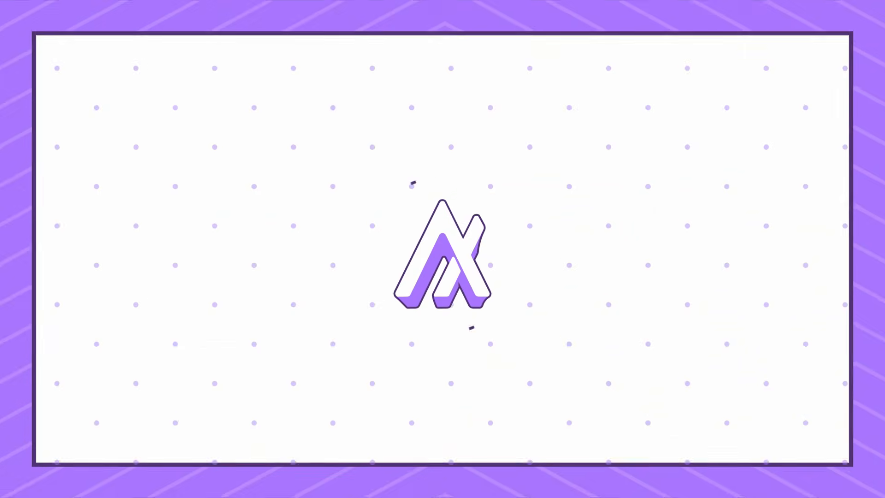
# - Paste the drift animation onto layer 13 and other arrows, and copy an arrow's Scale keyframes
pyautogui.hotkey('ctrl', 'v')
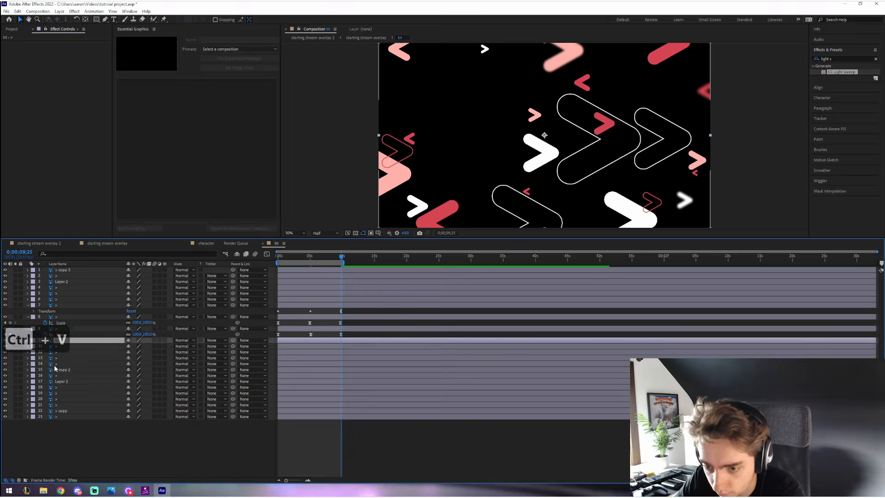
pyautogui.hotkey('ctrl', 'c')
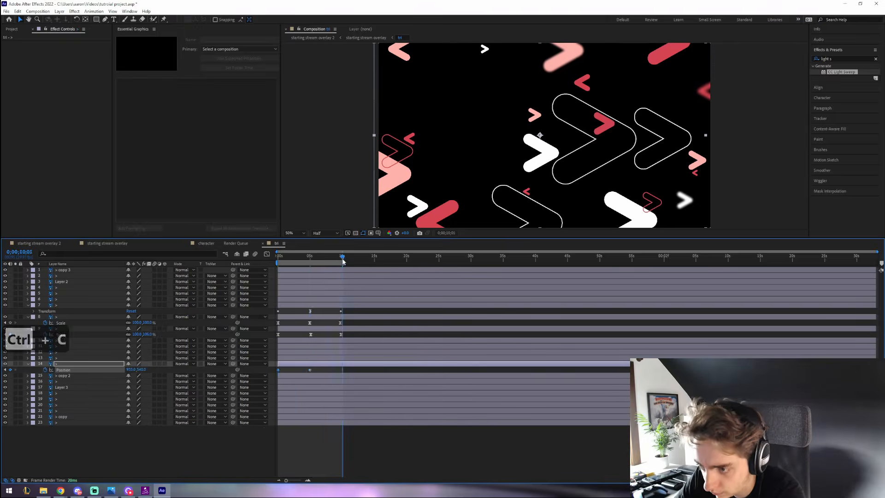
pyautogui.click(62, 381)
pyautogui.press('p')
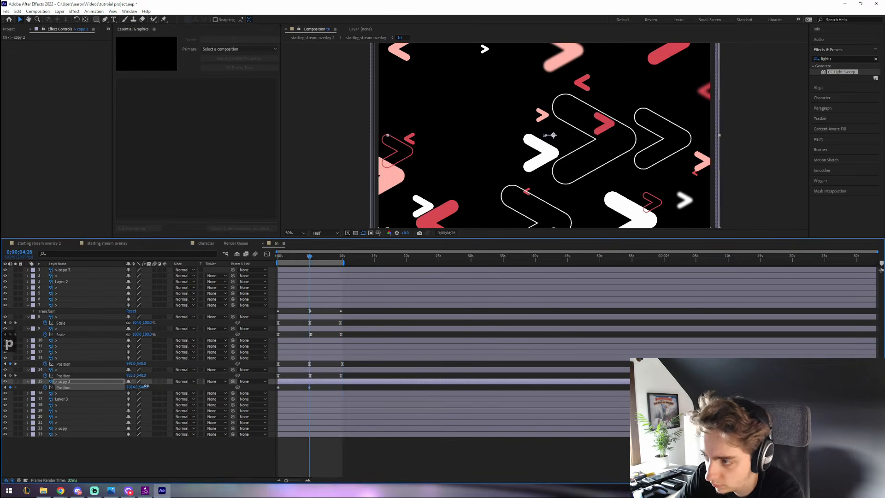
pyautogui.hotkey('ctrl', 'v')
pyautogui.click(62, 392)
pyautogui.press('p')
pyautogui.click(61, 392)
pyautogui.press('s')
pyautogui.click(60, 398)
pyautogui.hotkey('ctrl', 'c')
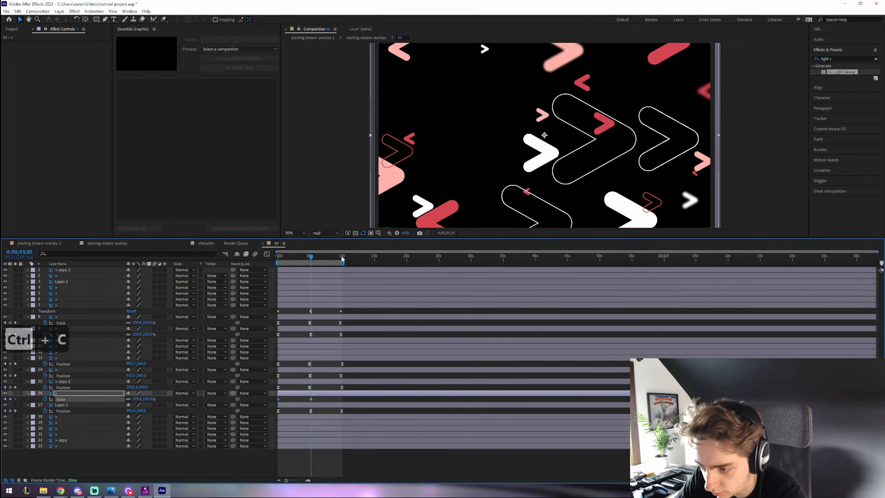
# - Paste the animation onto Layer 2 and the remaining arrow layers, then play back the arrows
pyautogui.click(61, 281)
pyautogui.hotkey('ctrl', 'v')
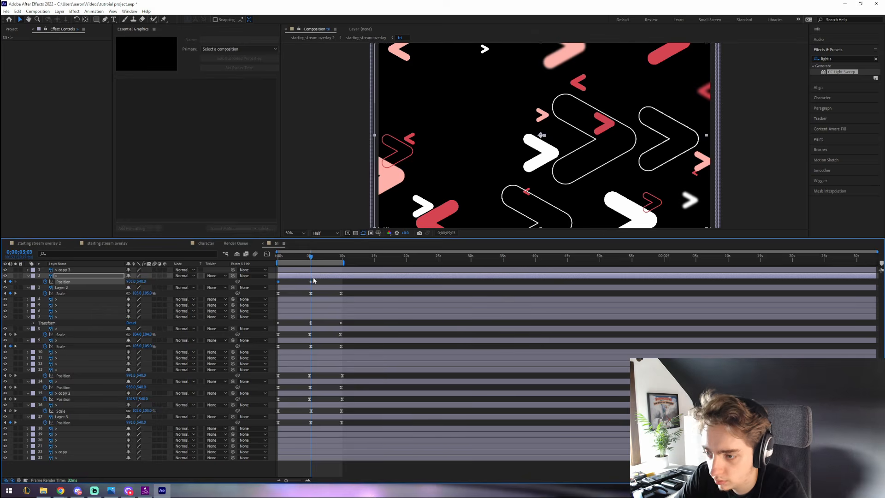
pyautogui.click(61, 440)
pyautogui.press('p')
pyautogui.hotkey('ctrl', 'c')
pyautogui.click(62, 463)
pyautogui.press('p')
pyautogui.hotkey('ctrl', 'v')
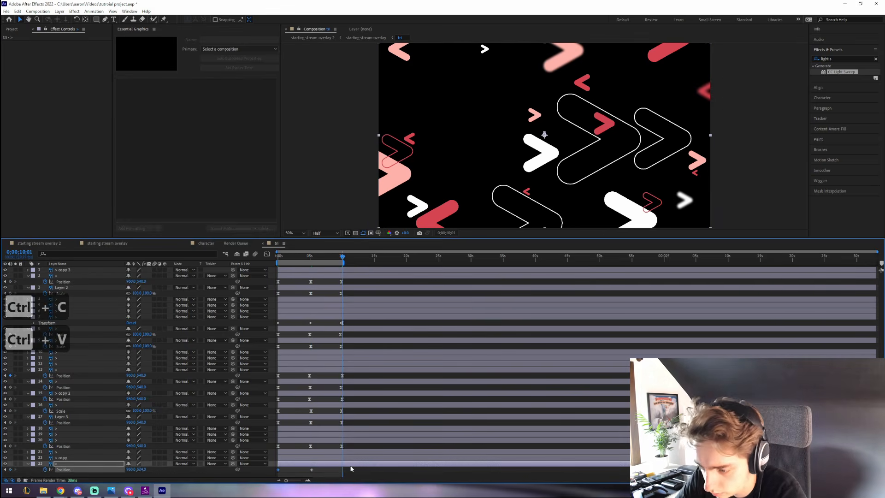
pyautogui.press('space')
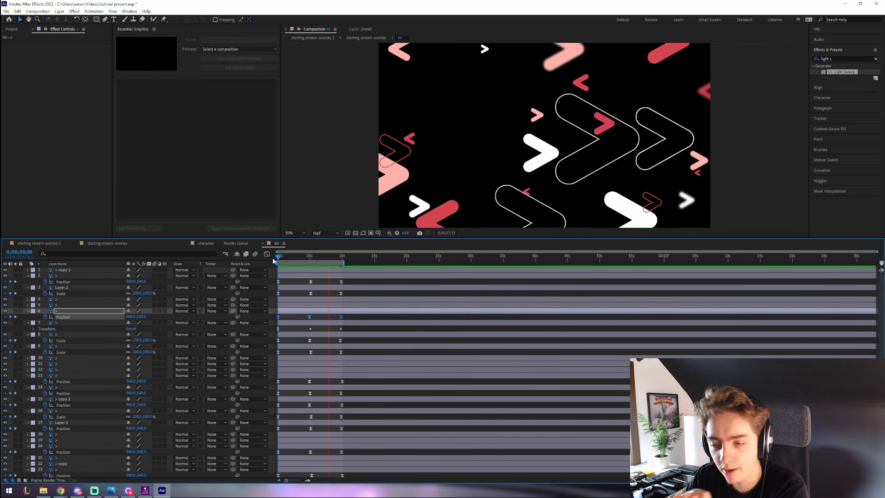
# - Preview the starting stream overlay from frame 0, then switch to the starting stream overlay 2 composition
pyautogui.click(99, 243)
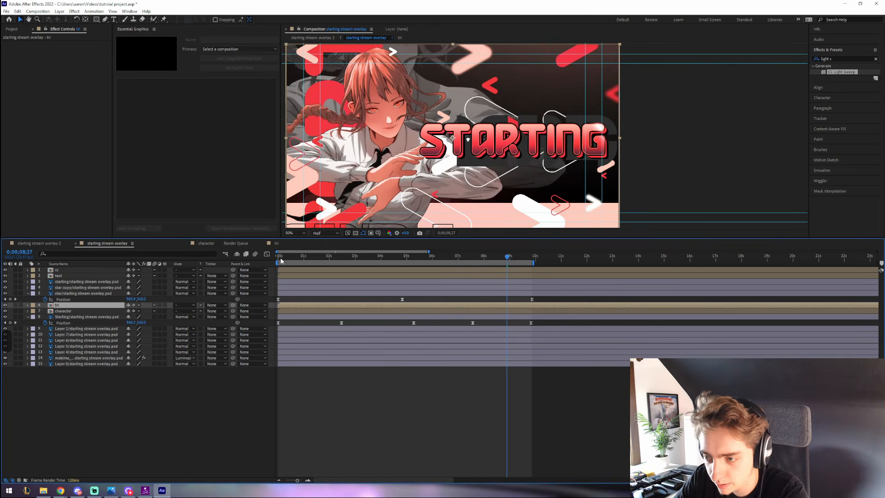
pyautogui.moveTo(288, 258); pyautogui.dragTo(258, 261)
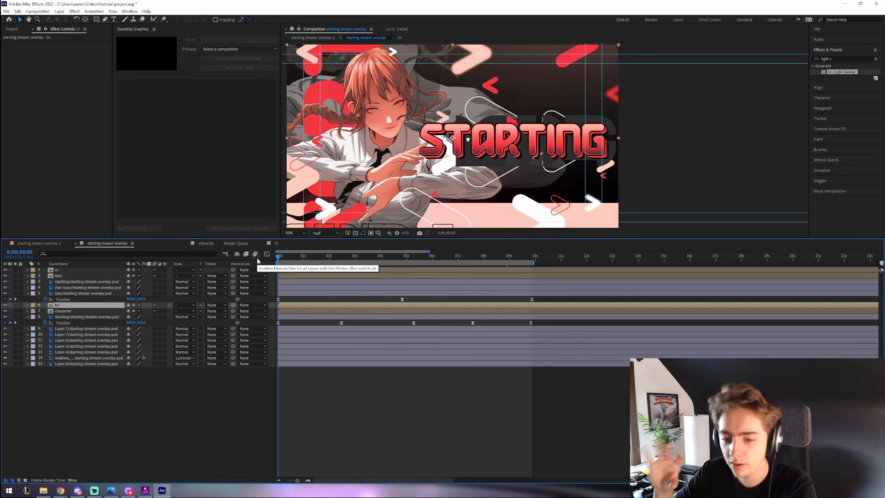
pyautogui.press('space')
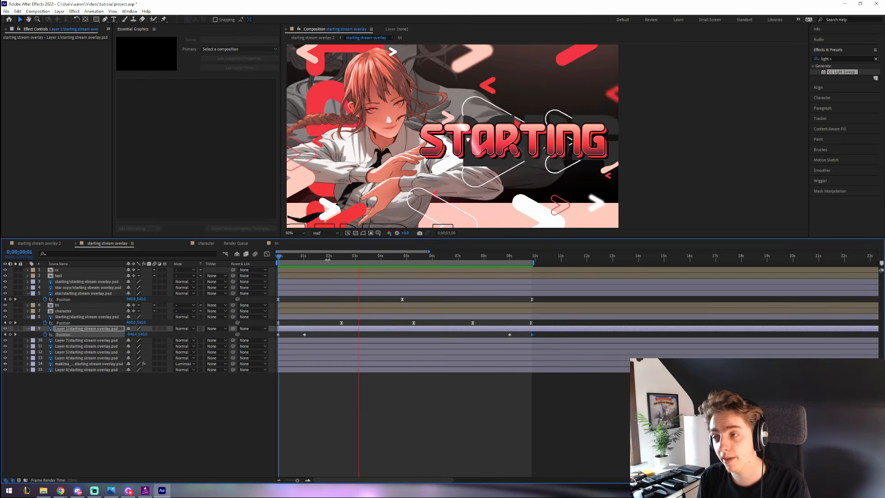
pyautogui.click(313, 37)
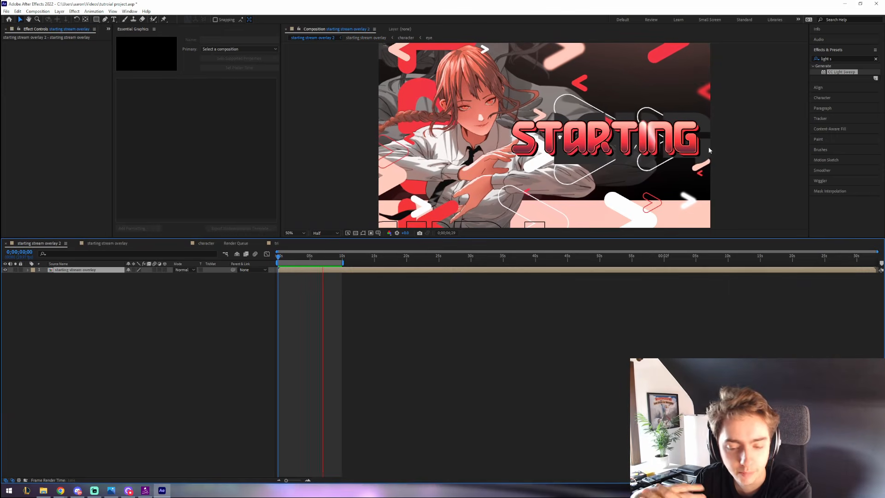